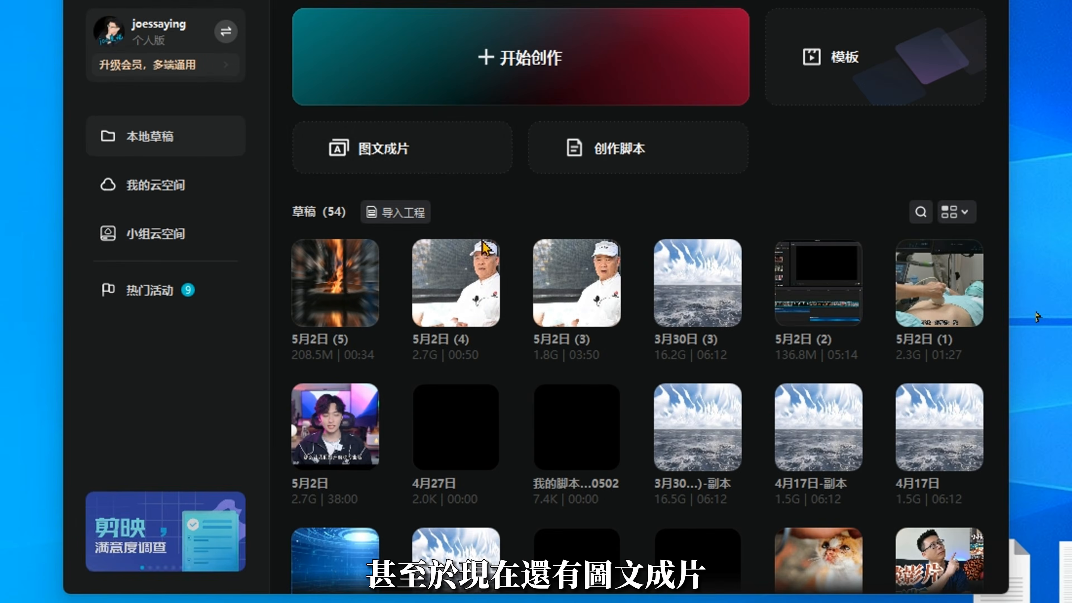
# - Generate a video from the pasted script text with the 图文成片 feature and play it
pyautogui.click(445, 150)
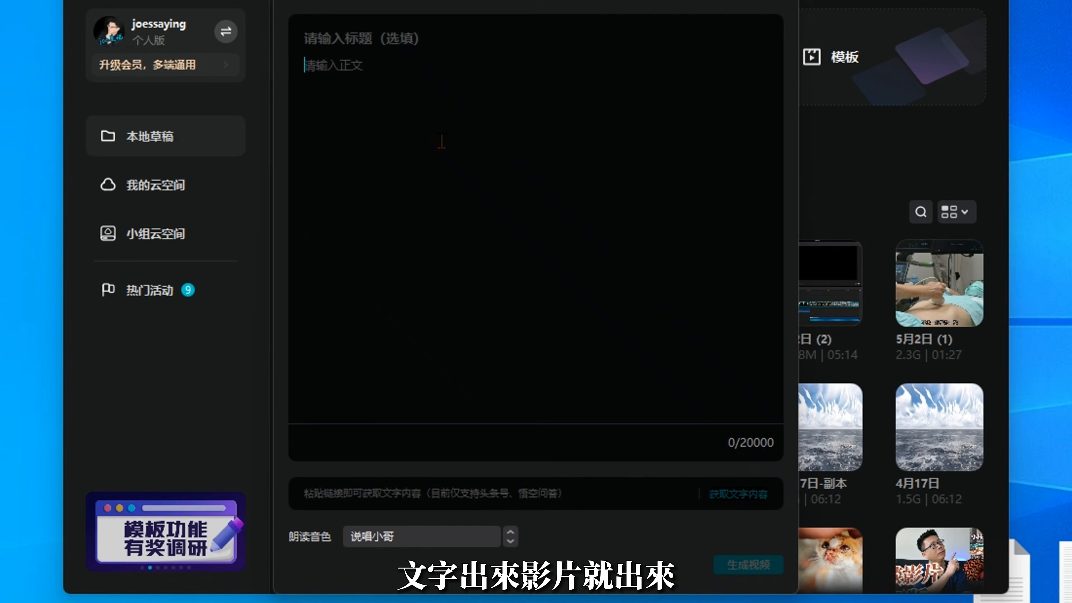
pyautogui.hotkey('ctrl', 'v')
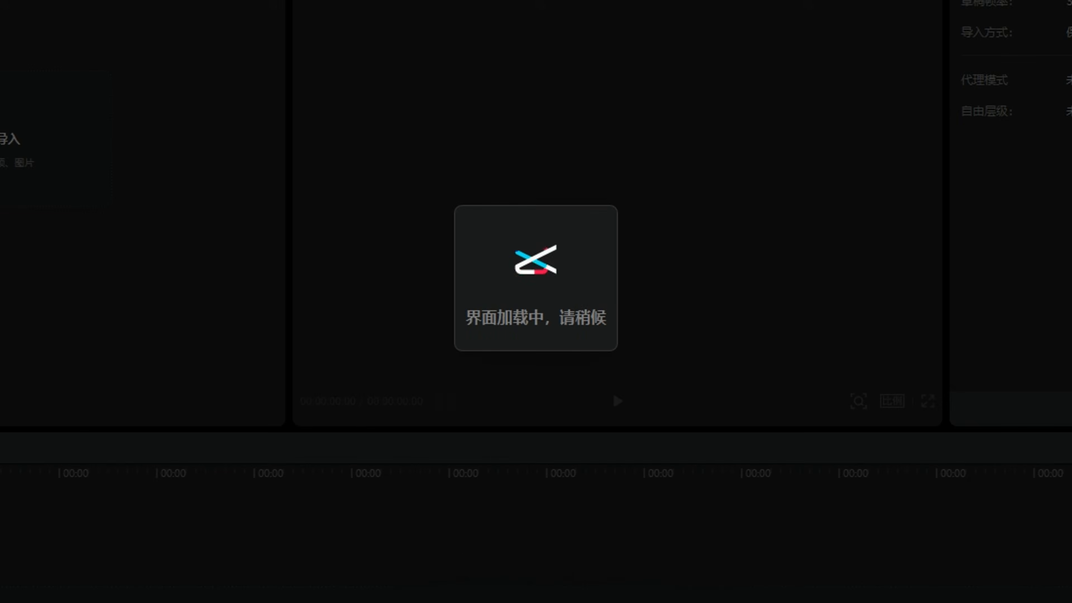
pyautogui.click(618, 400)
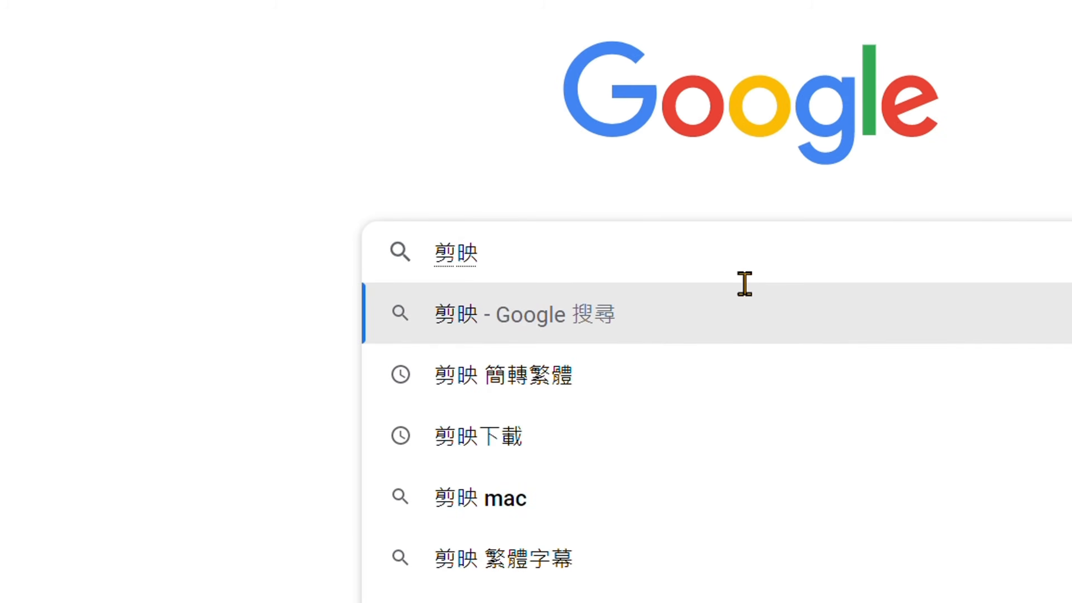
# - Search Google for 剪映專業版 and open the mobile version page of the official capcut.cn site
pyautogui.write('專業')
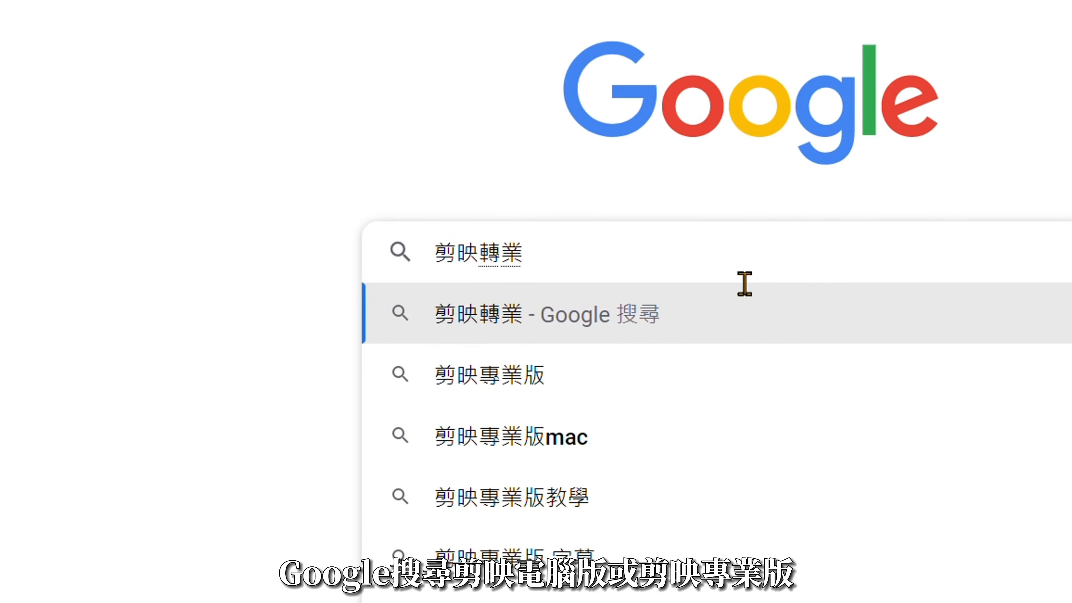
pyautogui.write('版')
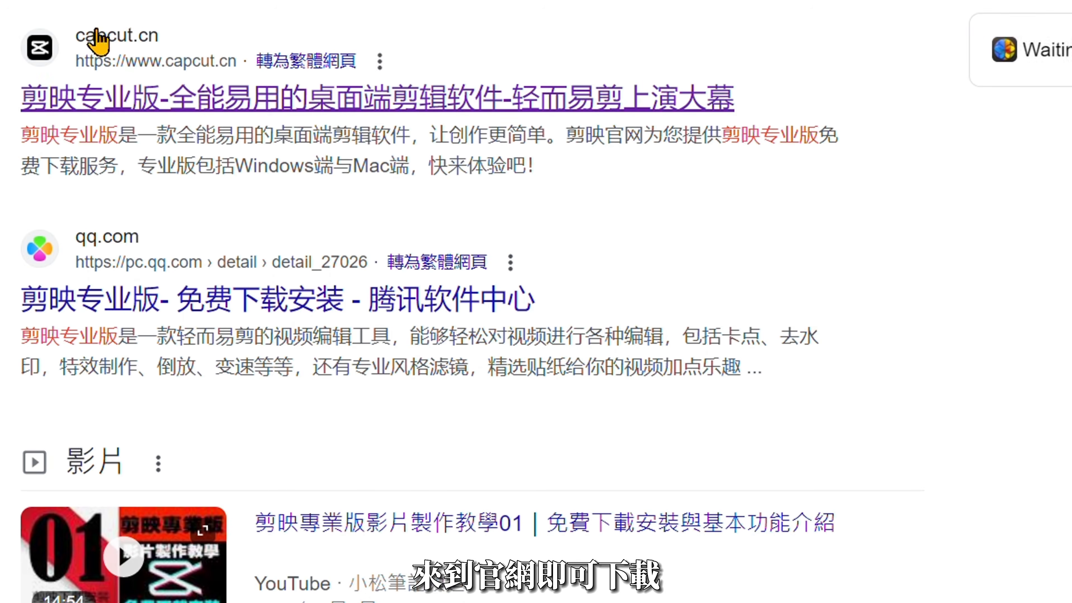
pyautogui.click(127, 37)
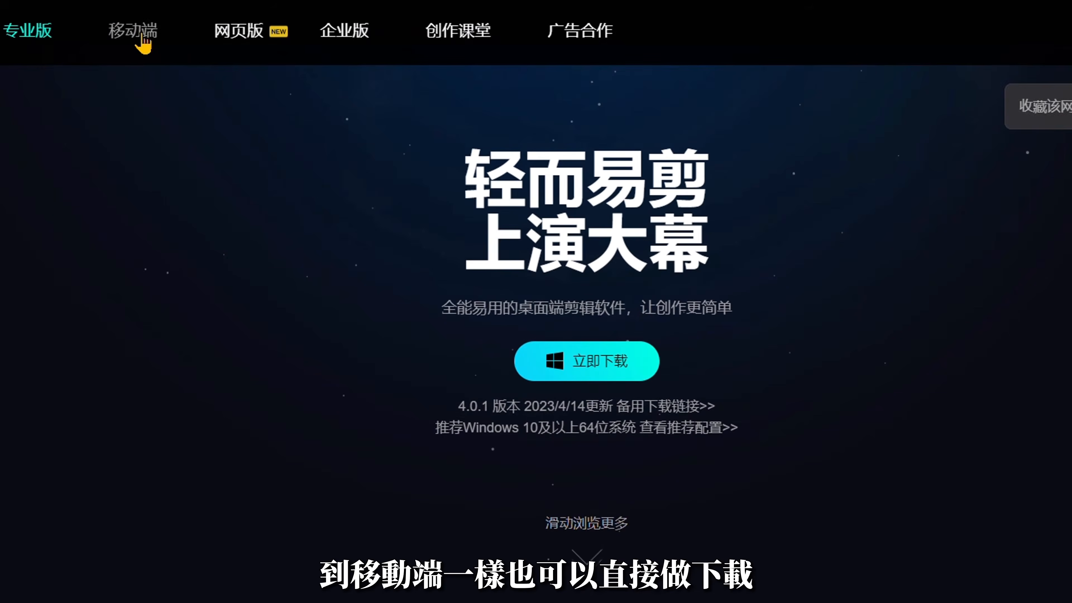
pyautogui.click(143, 44)
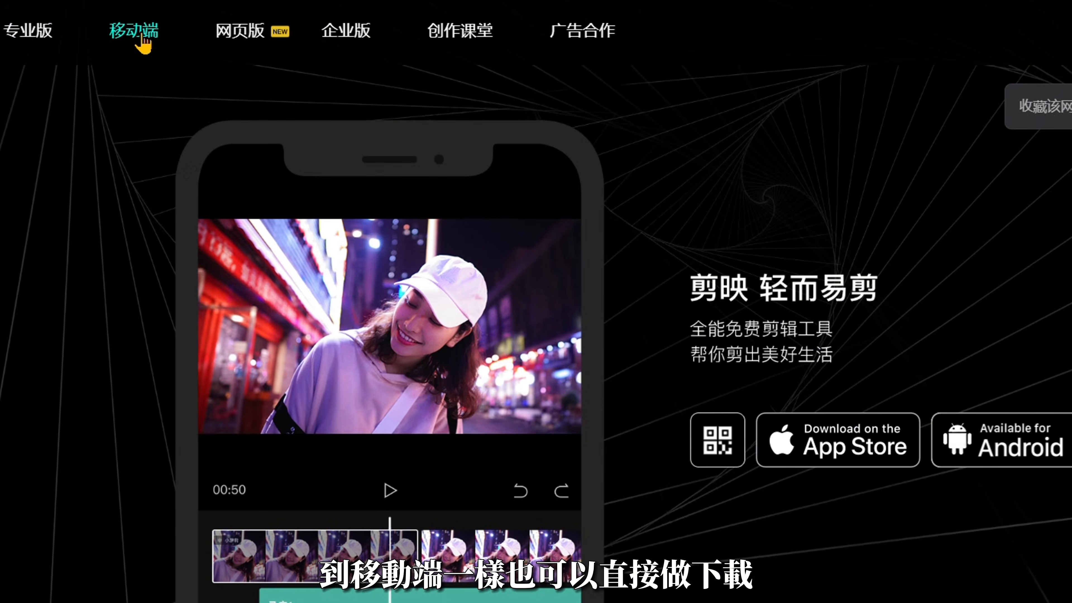
pyautogui.scroll(-10, 536, 302)
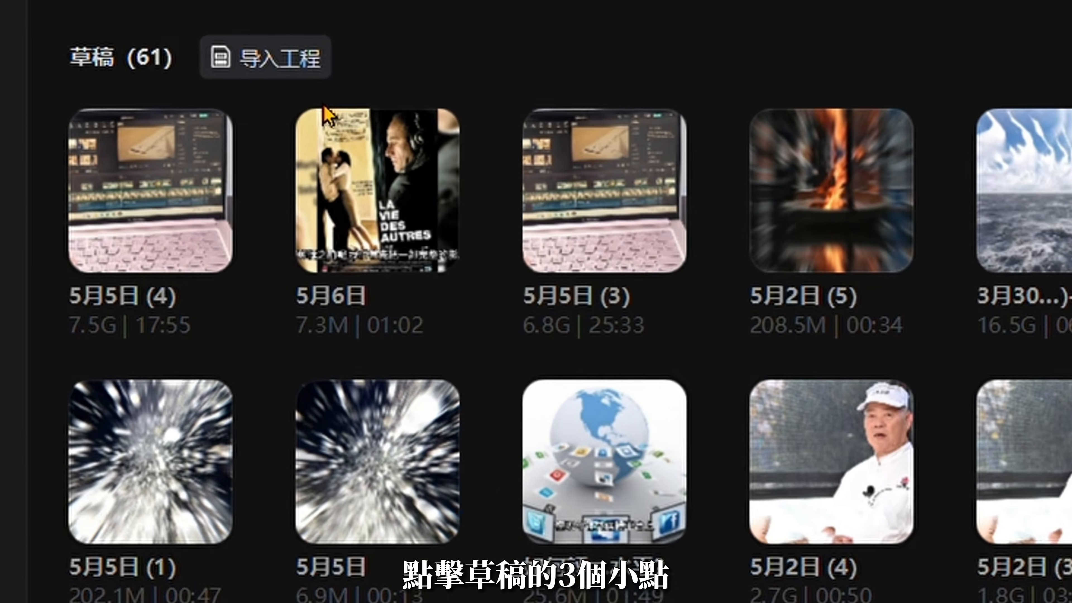
# - Show the management options of the draft 5月5日 (4) in the local drafts
pyautogui.moveTo(192, 234)
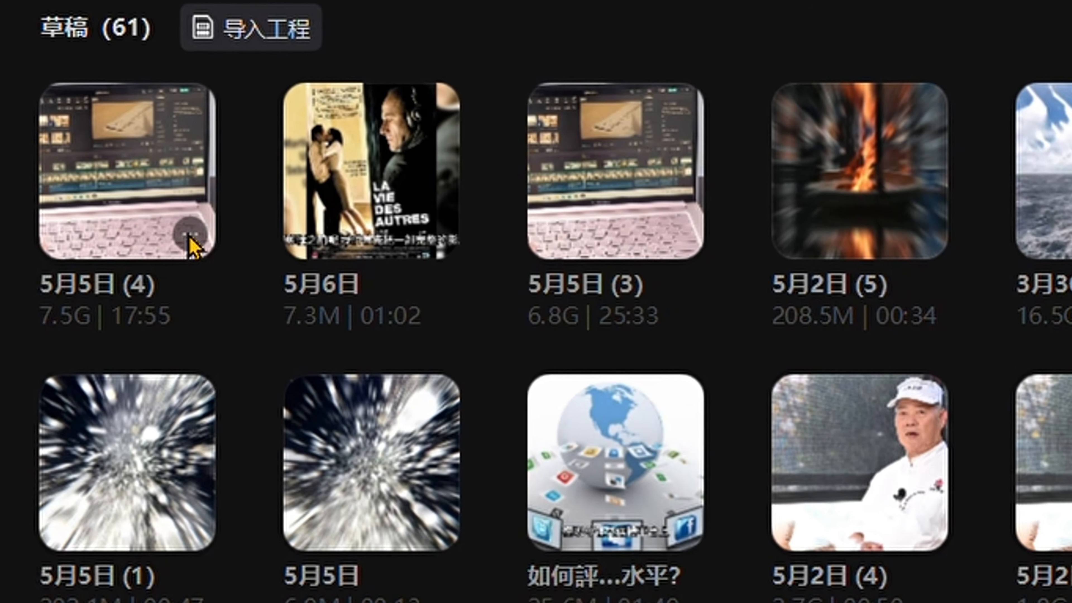
pyautogui.rightClick(187, 230)
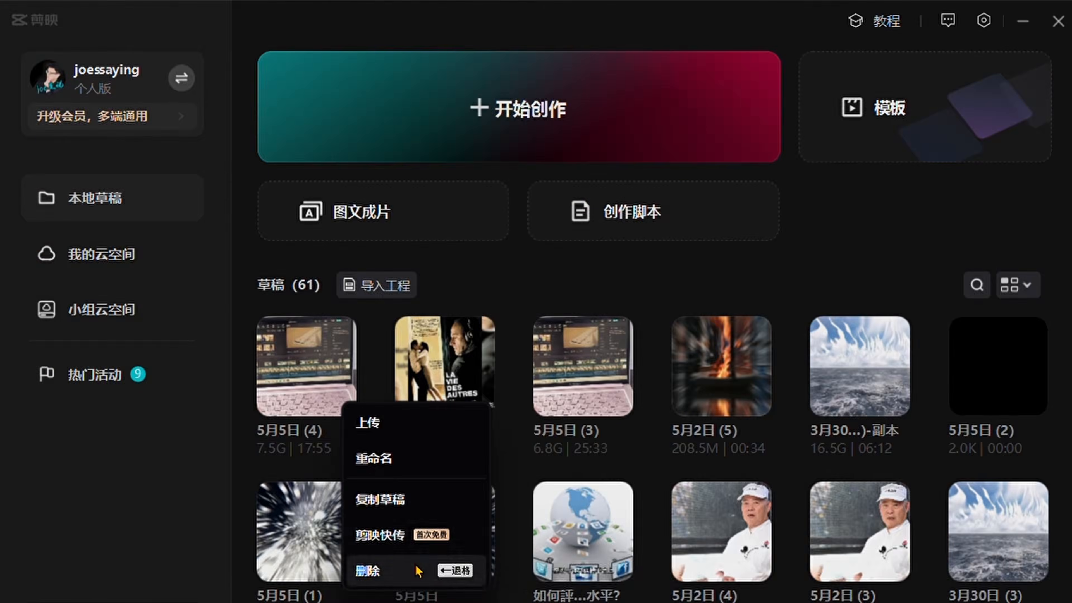
# - Check for updates from the program's version information and read through the update notes
pyautogui.click(920, 32)
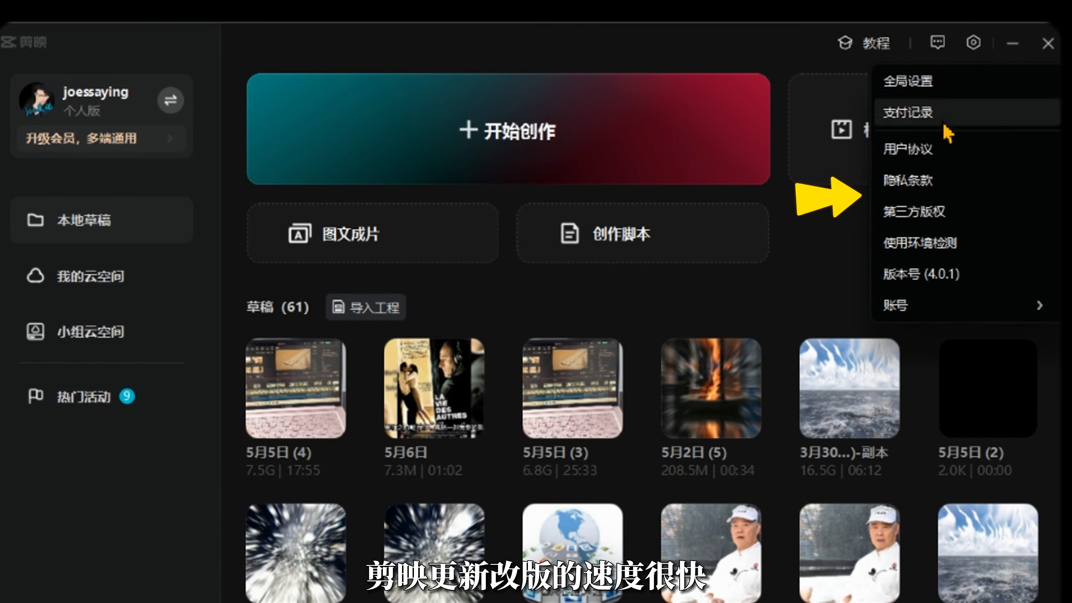
pyautogui.click(924, 274)
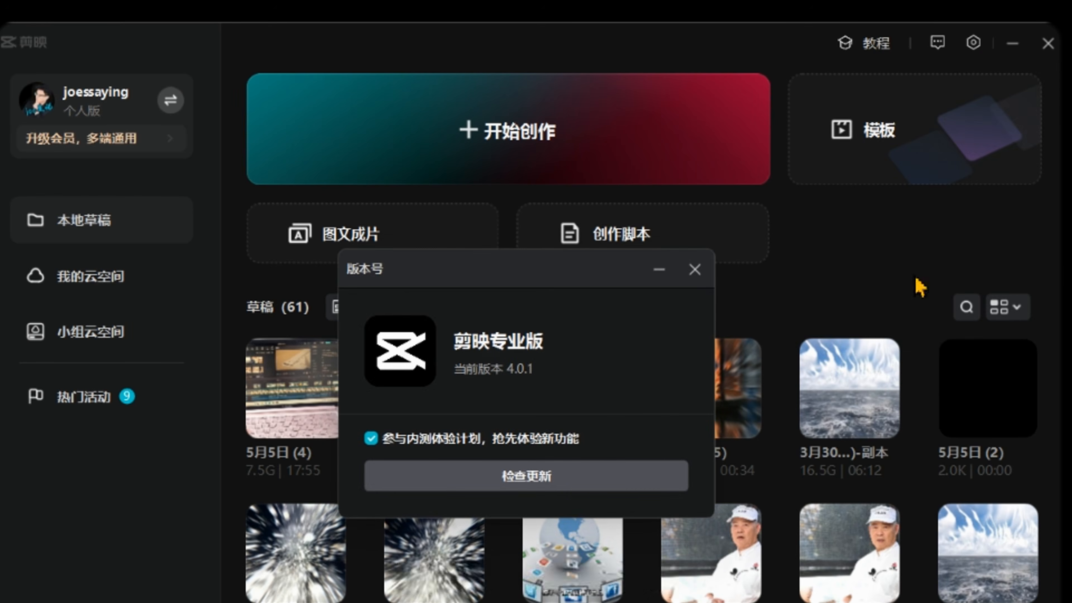
pyautogui.click(570, 486)
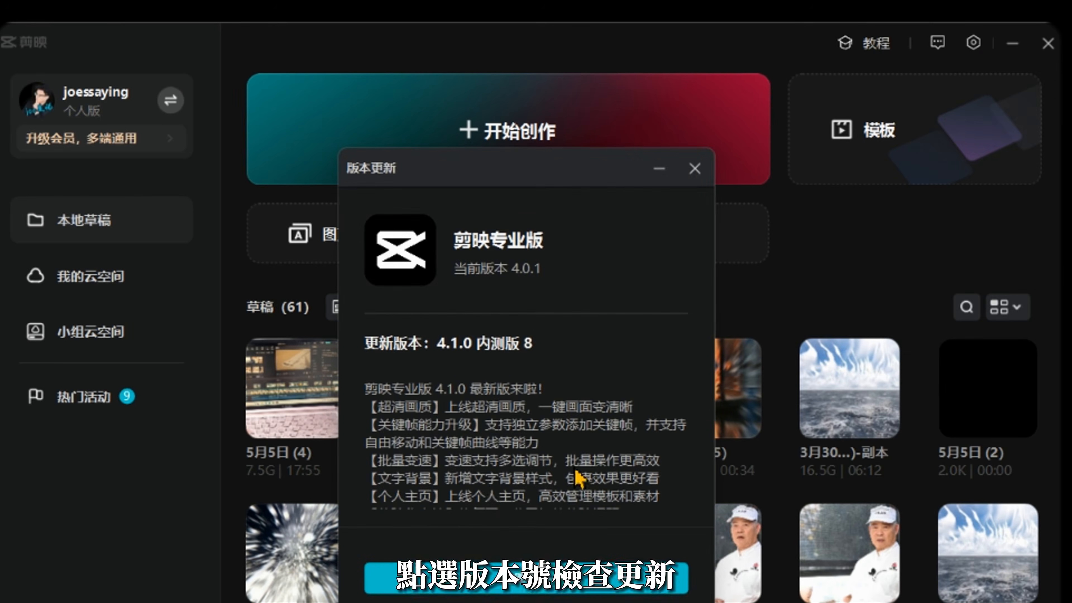
pyautogui.scroll(-1, 519, 413)
pyautogui.scroll(1, 519, 412)
pyautogui.scroll(-1, 518, 412)
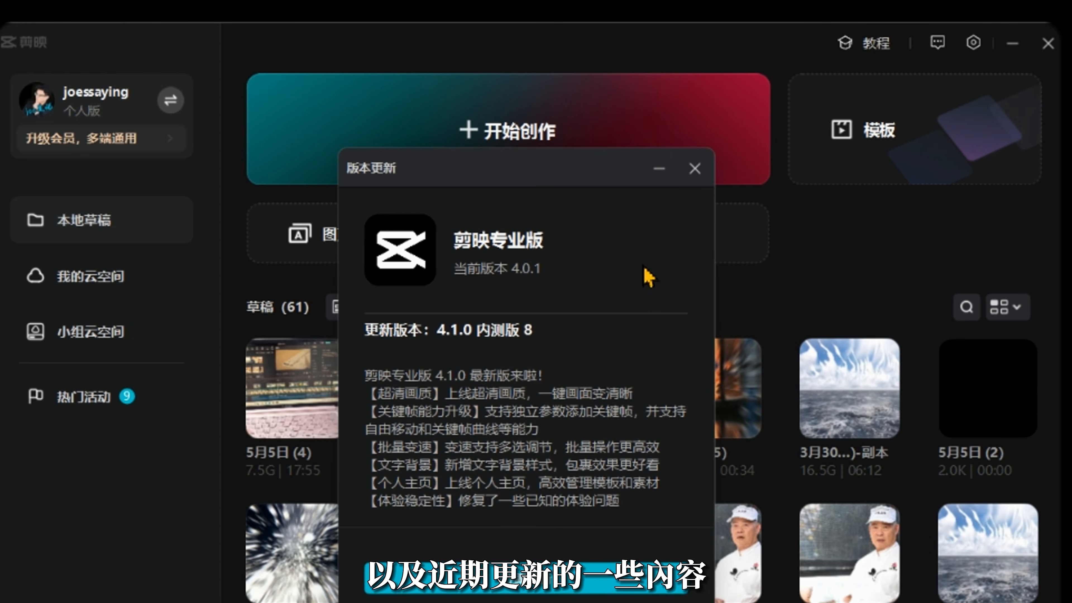
# - Open the global settings and review the draft save location, the editing defaults and the performance options
pyautogui.click(973, 42)
pyautogui.click(924, 81)
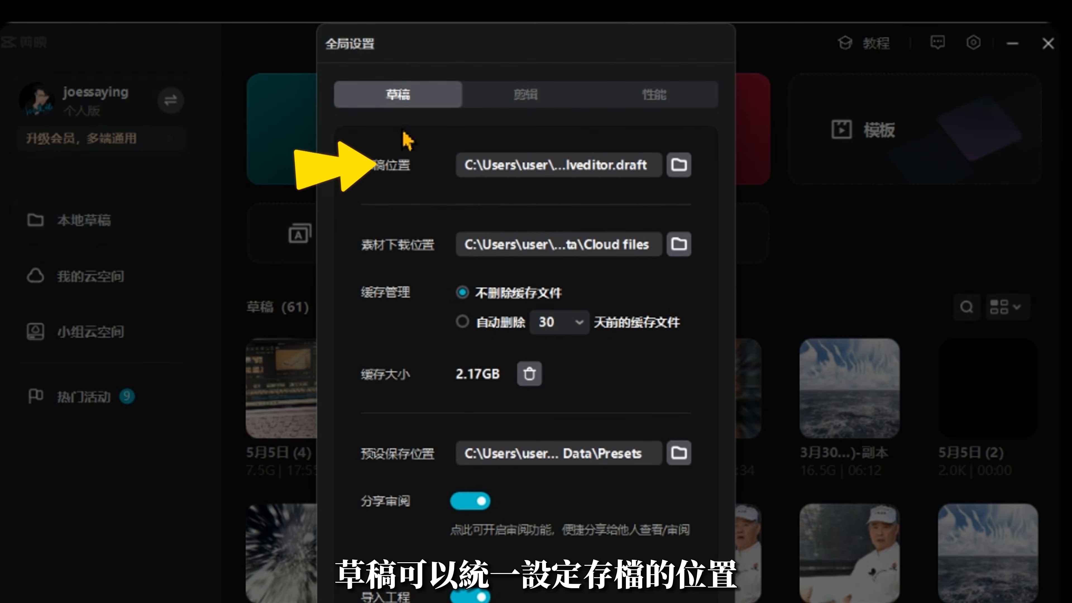
pyautogui.click(685, 168)
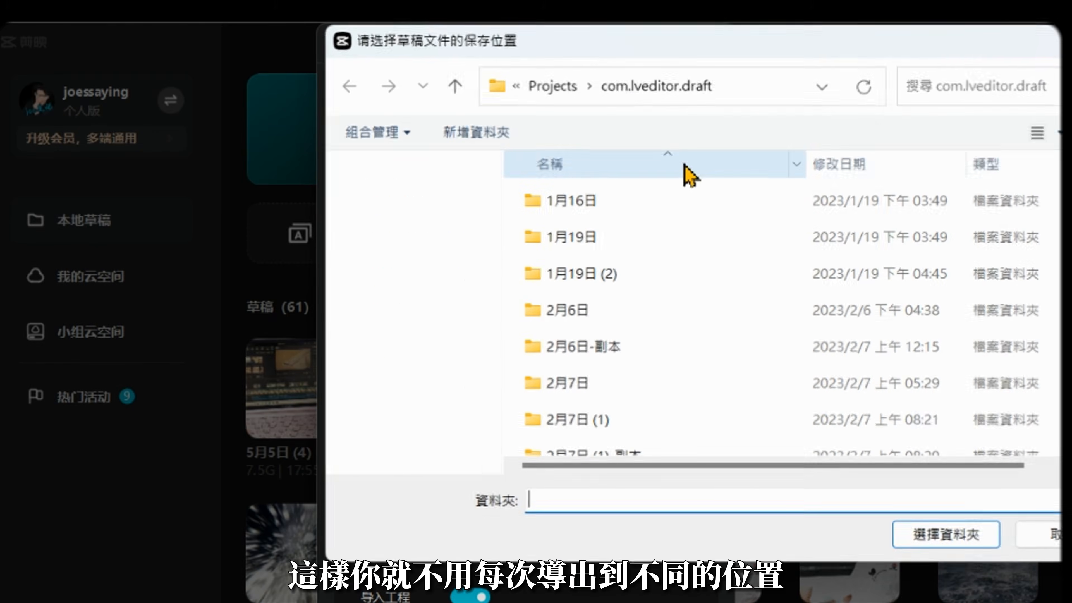
pyautogui.press('Escape')
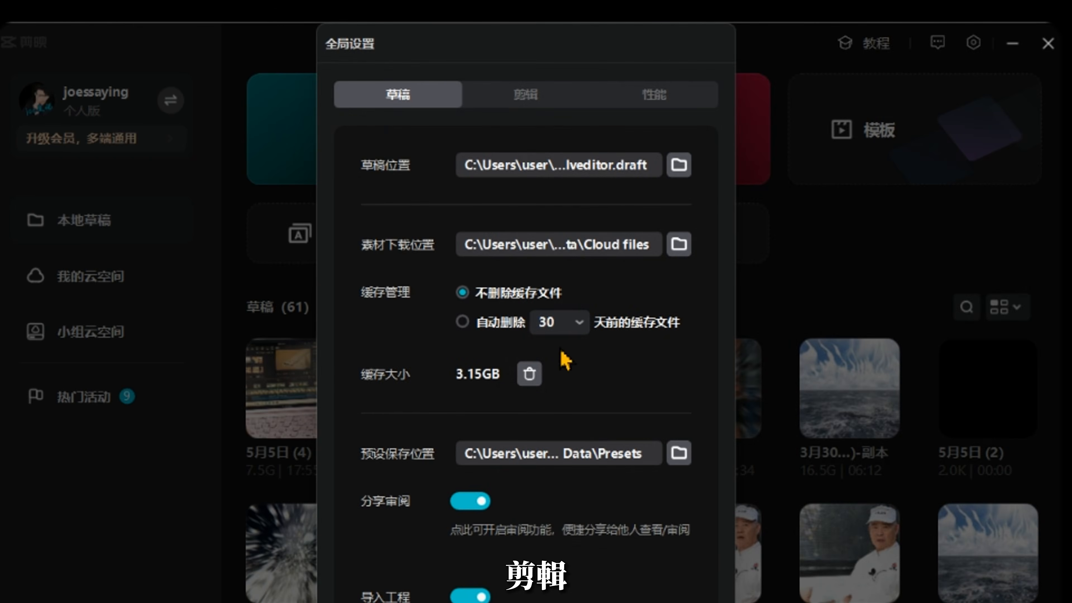
pyautogui.click(537, 98)
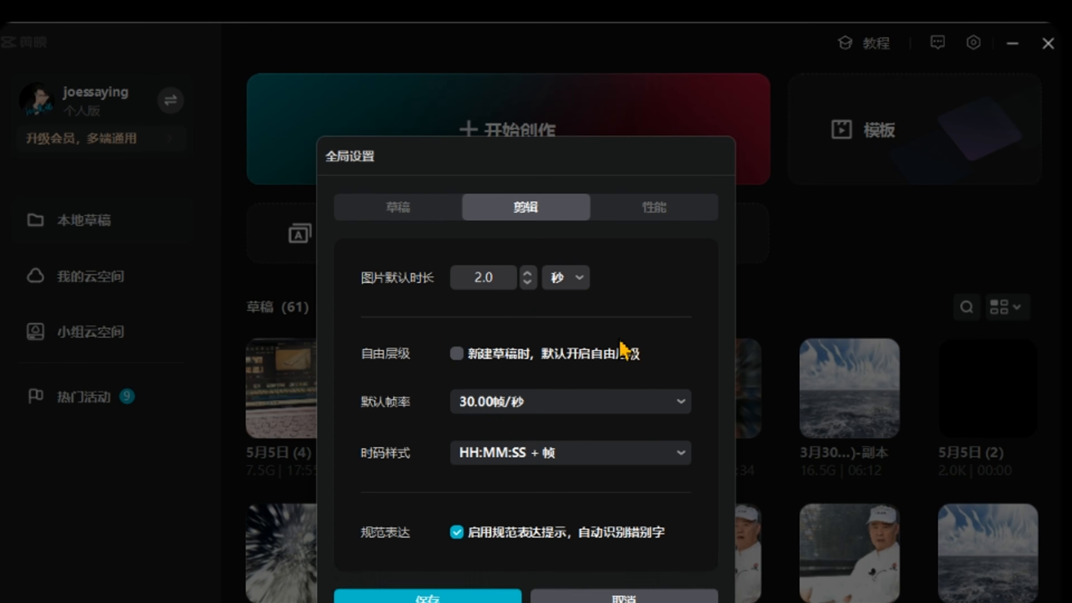
pyautogui.click(663, 208)
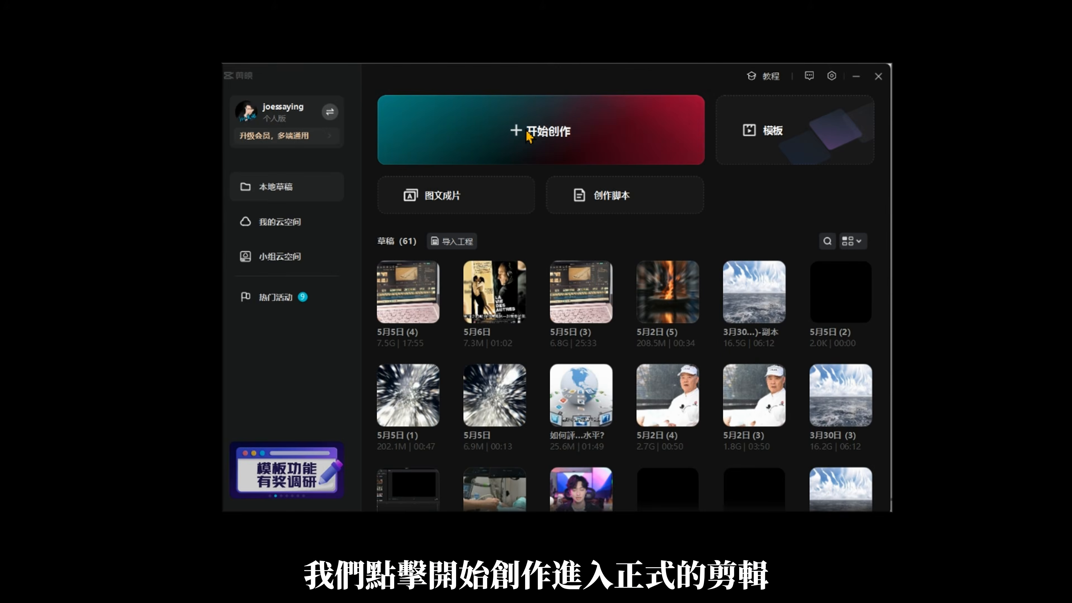
# - Start a new draft and slightly widen the player area of the editing workspace
pyautogui.click(528, 136)
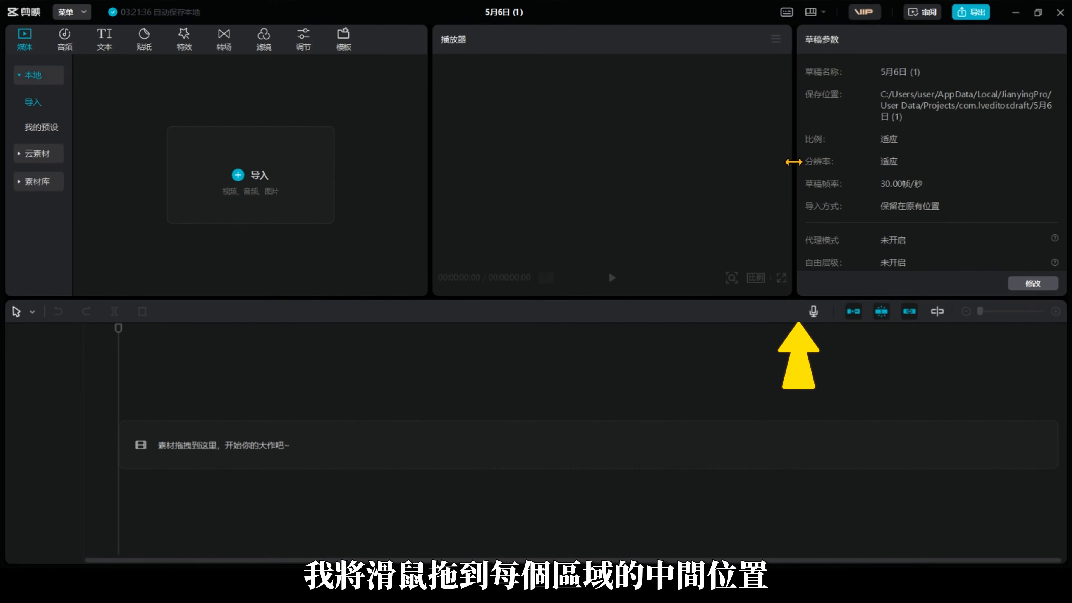
pyautogui.moveTo(792, 159)
pyautogui.mouseDown()
pyautogui.moveTo(761, 173)
pyautogui.moveTo(797, 171)
pyautogui.mouseUp()
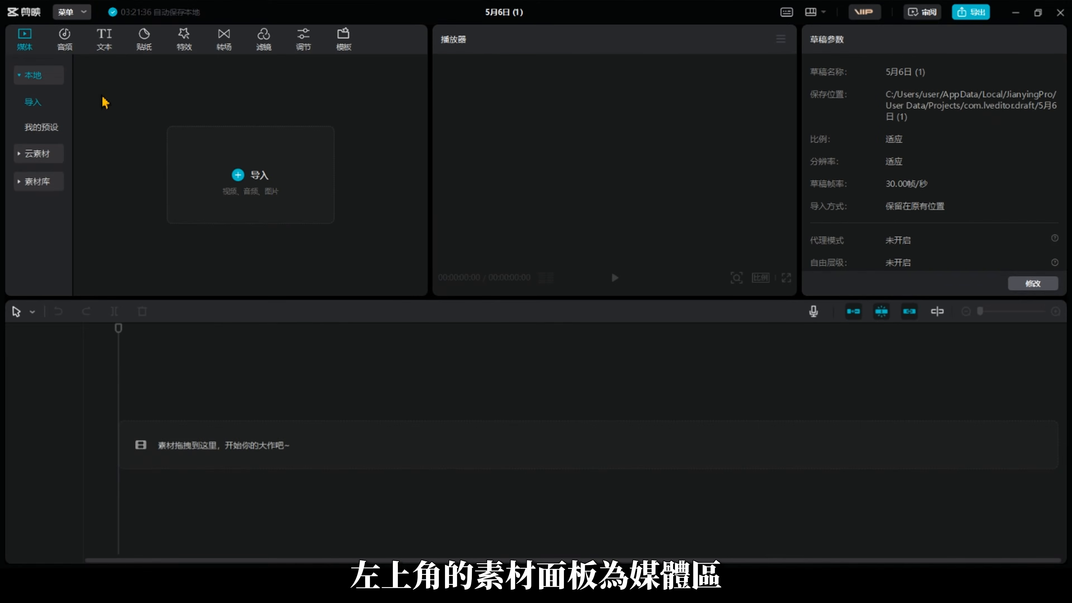
# - Import the video 轉場片段.mp4 from disk into the draft's local media
pyautogui.click(254, 181)
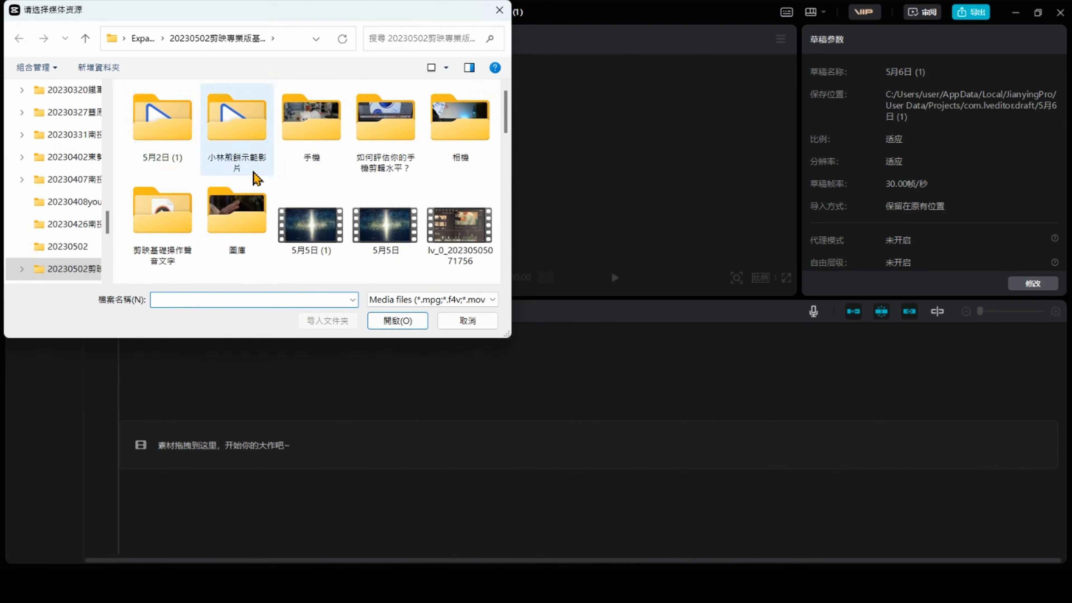
pyautogui.scroll(-2, 333, 159)
pyautogui.scroll(-3, 319, 145)
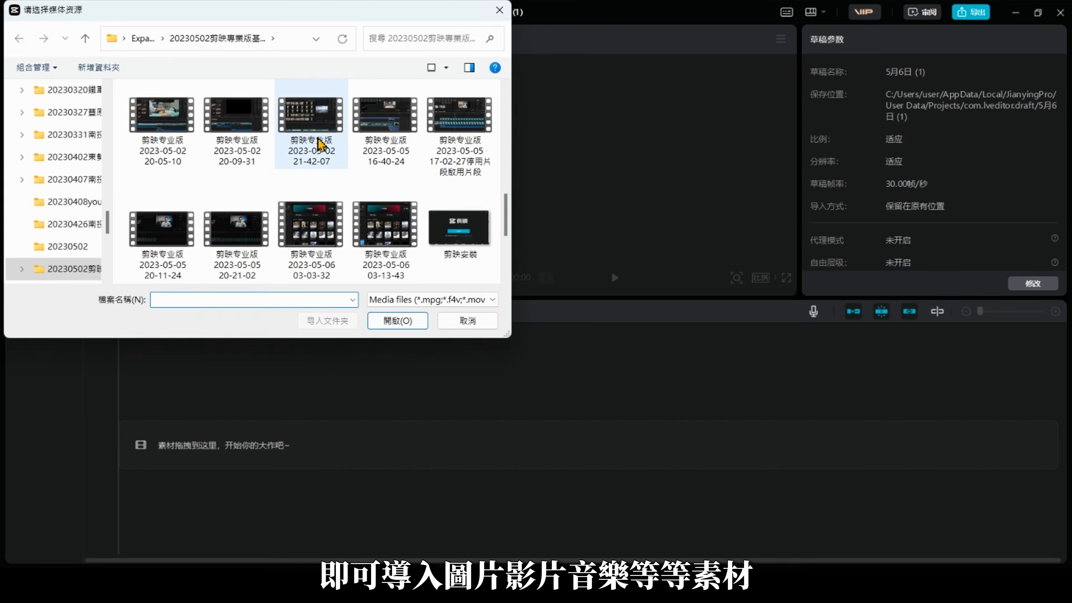
pyautogui.scroll(-3, 359, 163)
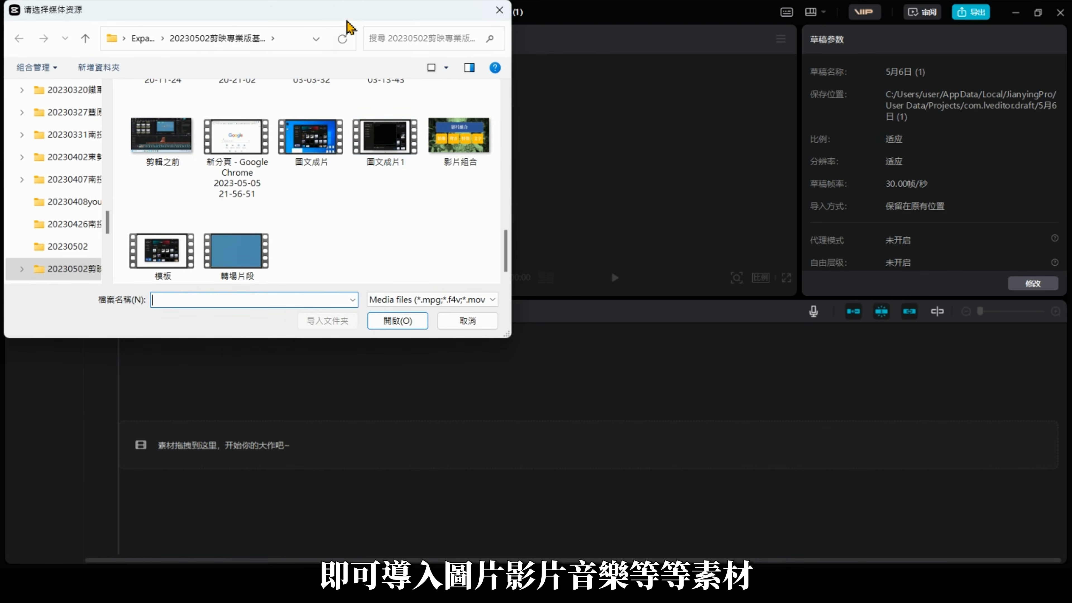
pyautogui.moveTo(347, 20); pyautogui.dragTo(629, 20)
pyautogui.moveTo(518, 257); pyautogui.dragTo(224, 216)
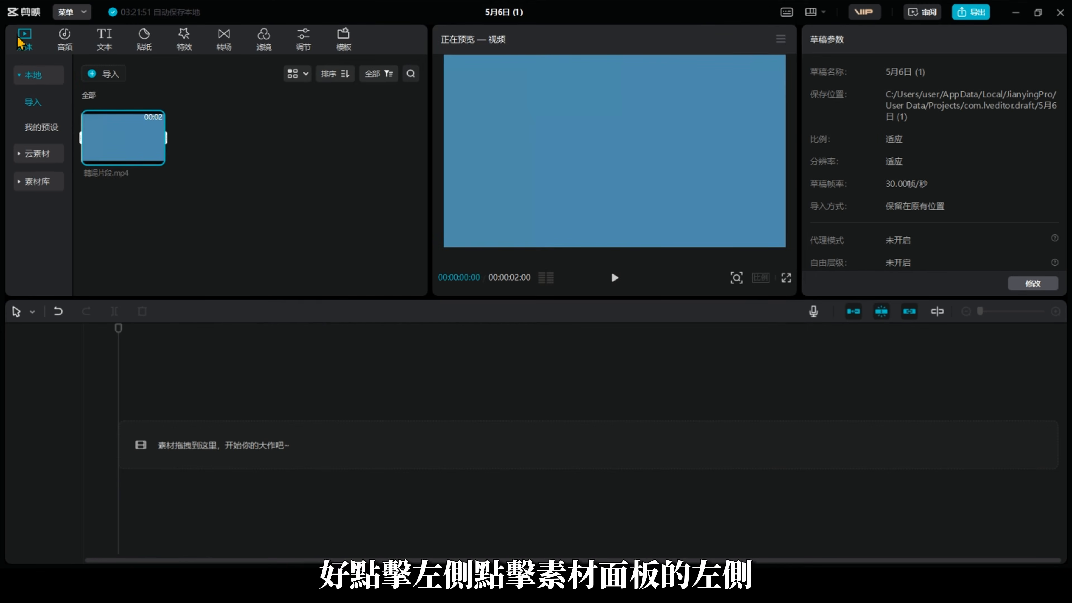
# - Browse the cloud materials and the popular clips in the built-in material library
pyautogui.click(39, 154)
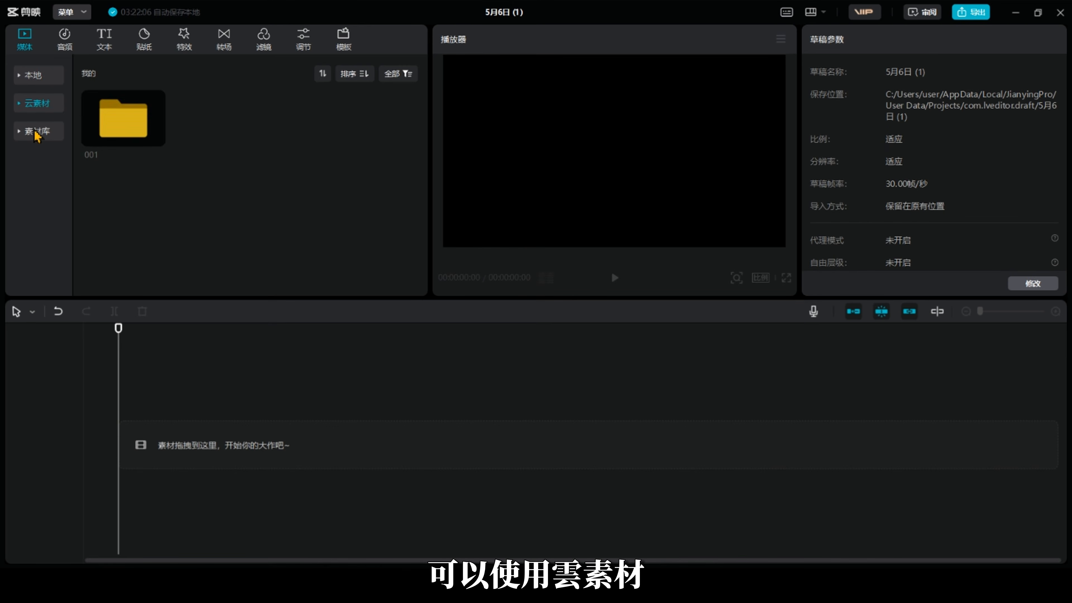
pyautogui.click(37, 134)
pyautogui.scroll(-5, 255, 187)
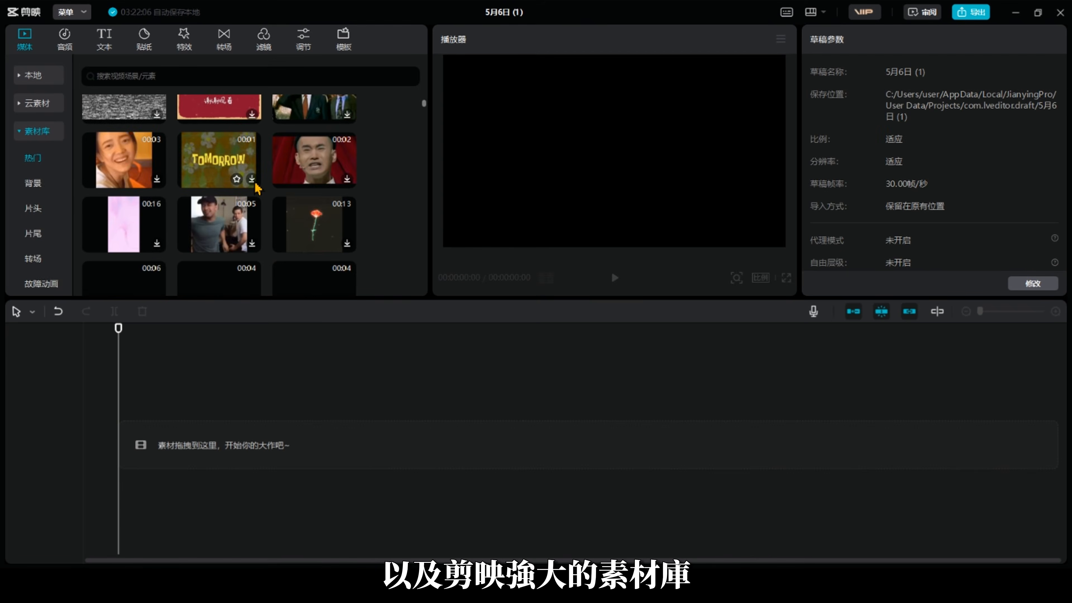
pyautogui.scroll(5, 255, 185)
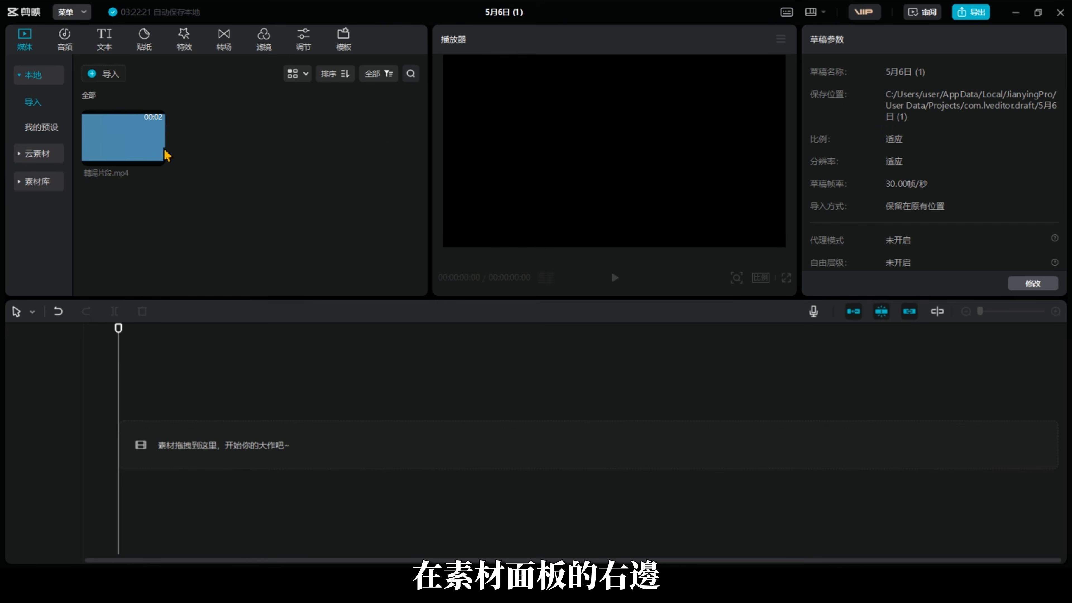
# - Preview the imported 轉場片段.mp4 clip and place it at the start of the timeline's main track
pyautogui.click(132, 154)
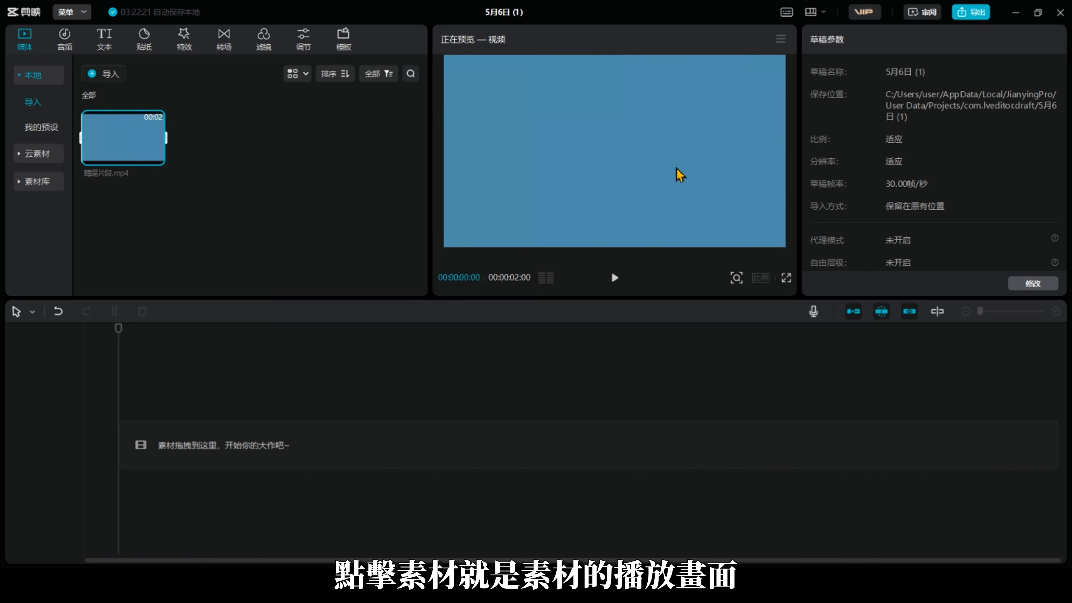
pyautogui.moveTo(128, 141); pyautogui.dragTo(130, 421)
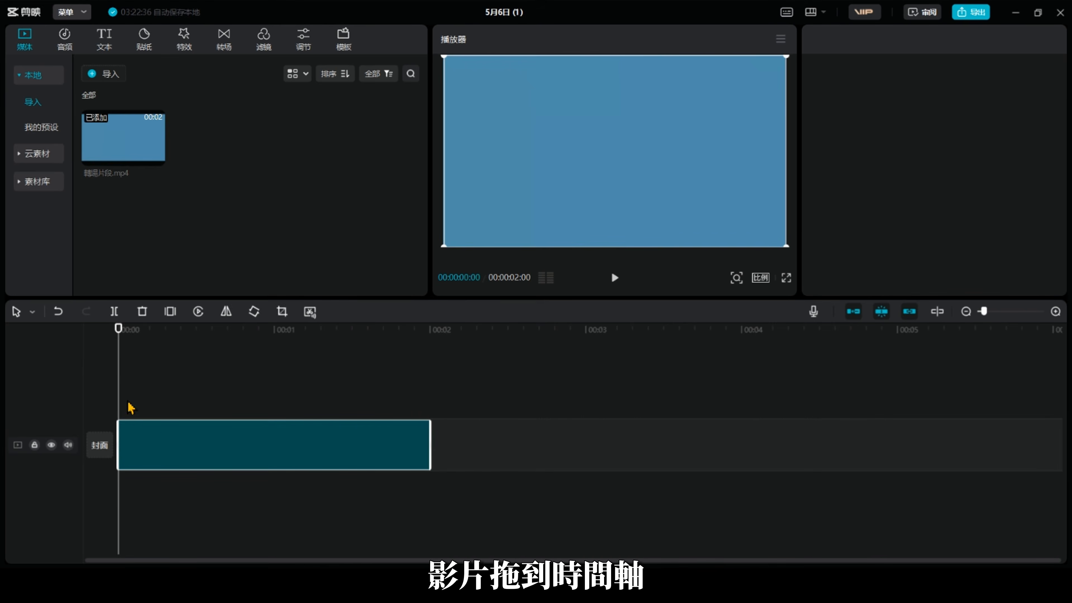
pyautogui.click(289, 395)
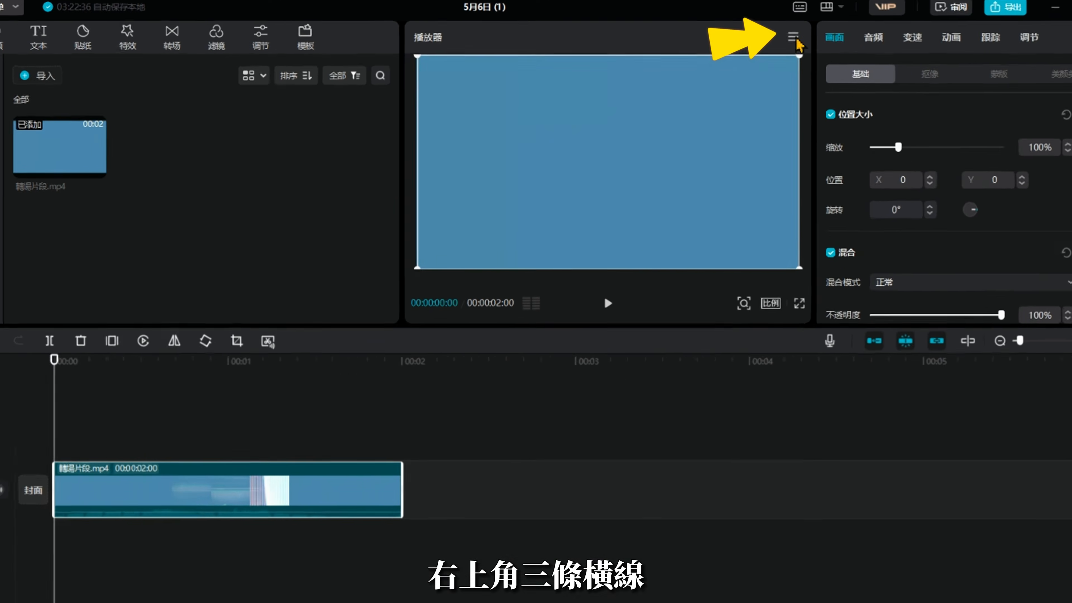
# - Turn on the color-grading scopes (调色示波器) in the player
pyautogui.click(780, 39)
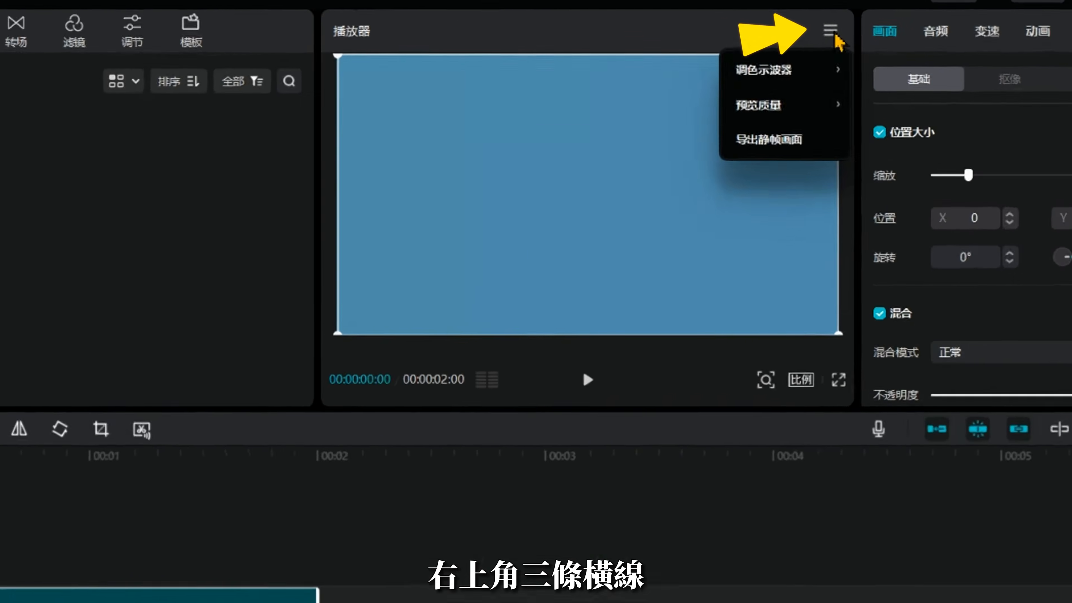
pyautogui.moveTo(787, 71)
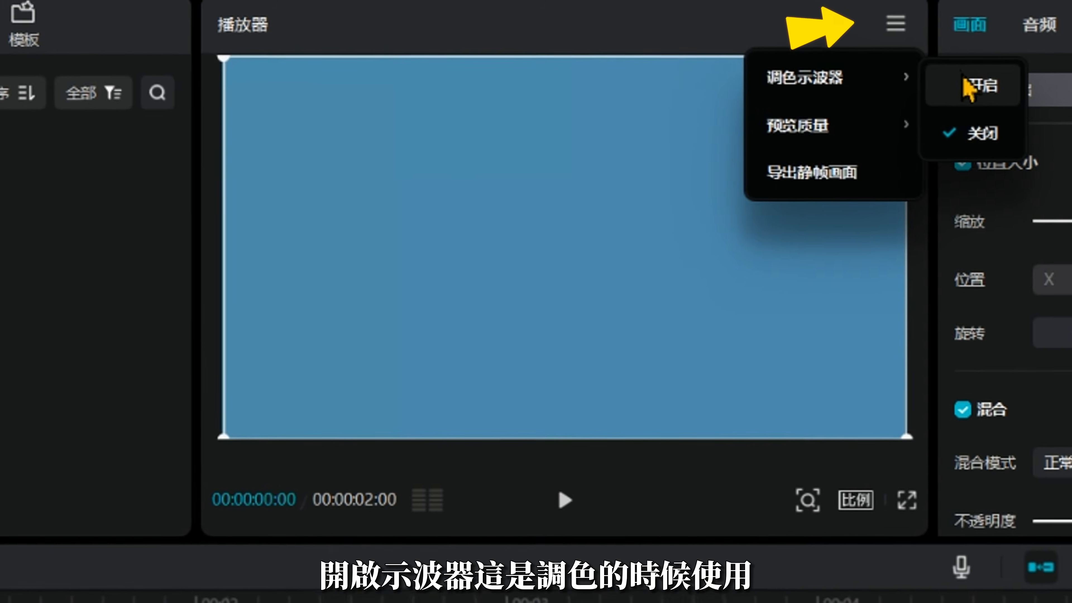
pyautogui.click(966, 87)
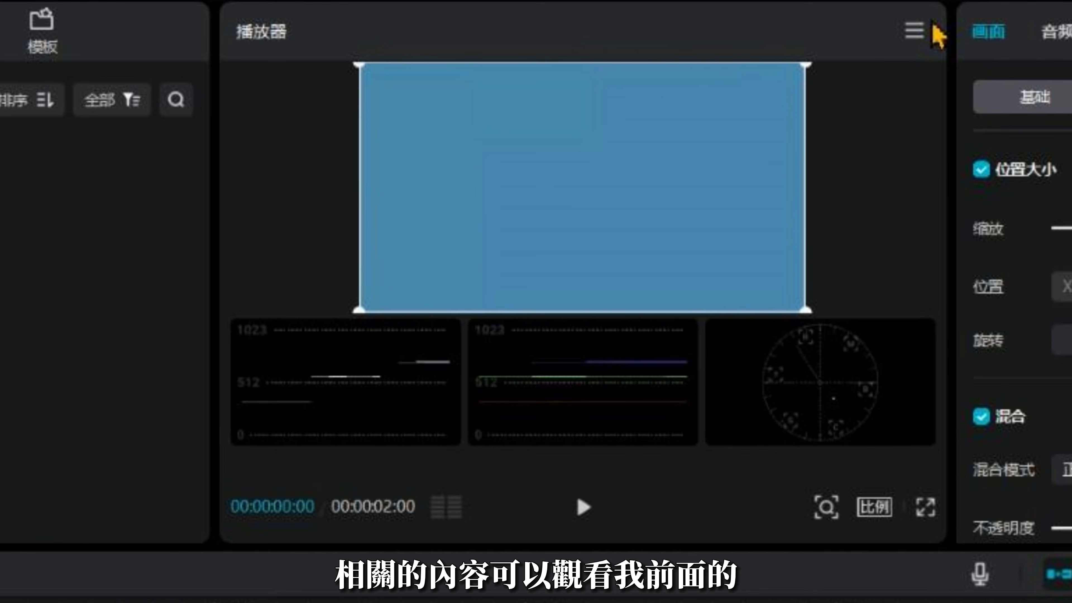
# - Look at the player's still-frame export option (导出静帧画面), and enlarge the preview display slightly
pyautogui.click(915, 31)
pyautogui.moveTo(848, 134)
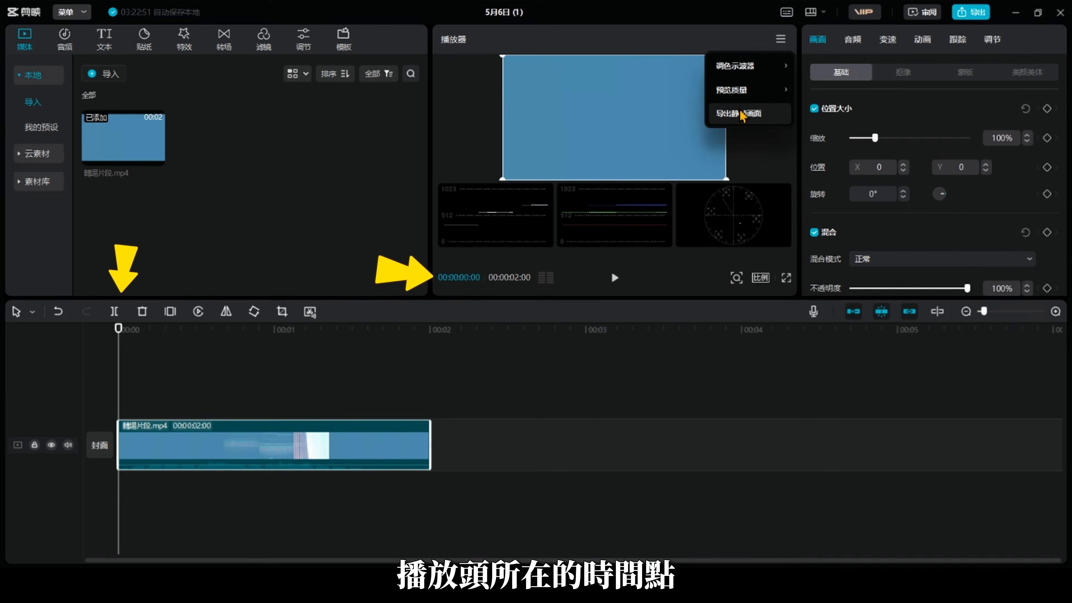
pyautogui.click(779, 40)
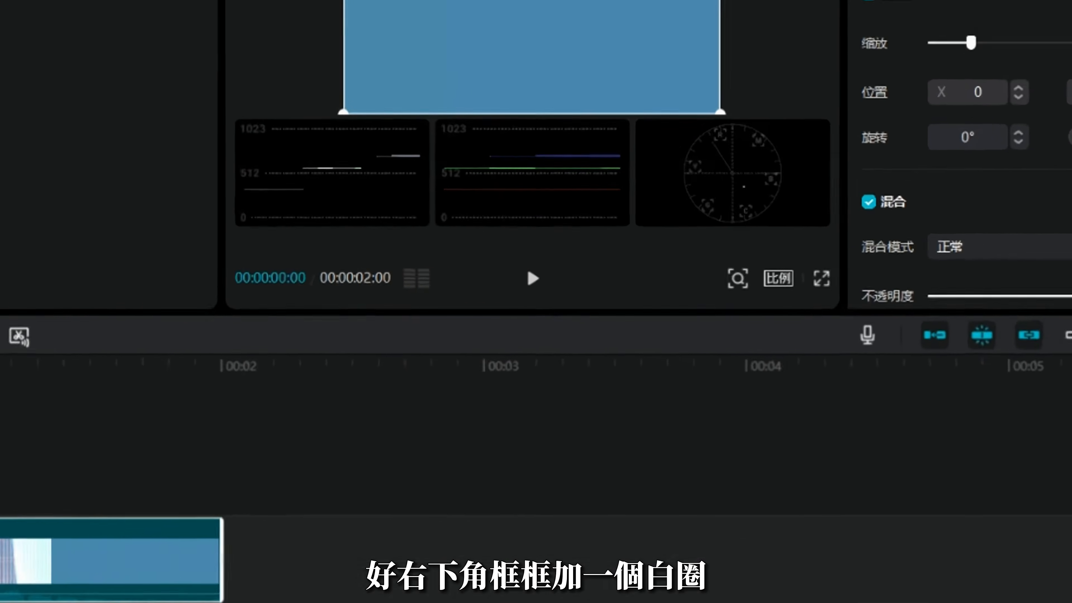
pyautogui.click(743, 282)
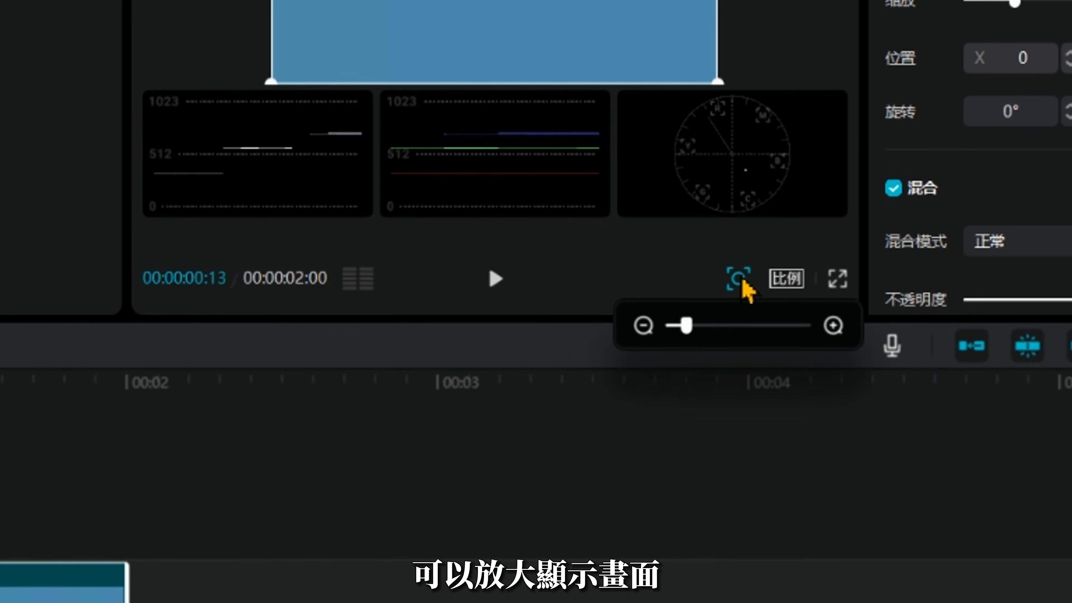
pyautogui.moveTo(687, 330)
pyautogui.mouseDown()
pyautogui.moveTo(723, 330)
pyautogui.moveTo(702, 330)
pyautogui.mouseUp()
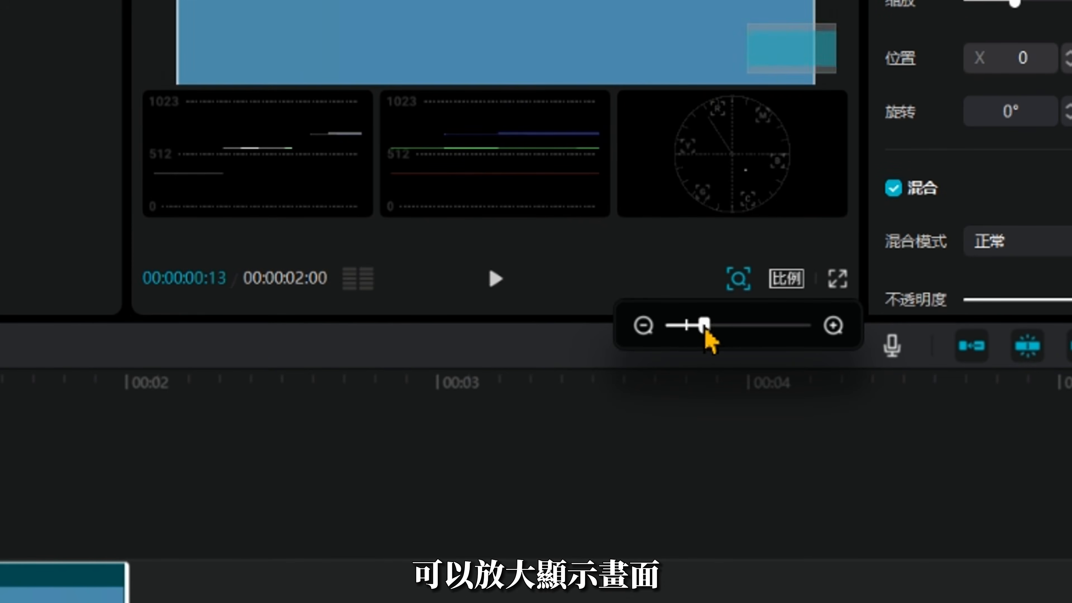
# - Try the 16:9 and 9:16 aspect ratios, return the draft to 16:9 (西瓜视频), and view the player full screen
pyautogui.click(793, 282)
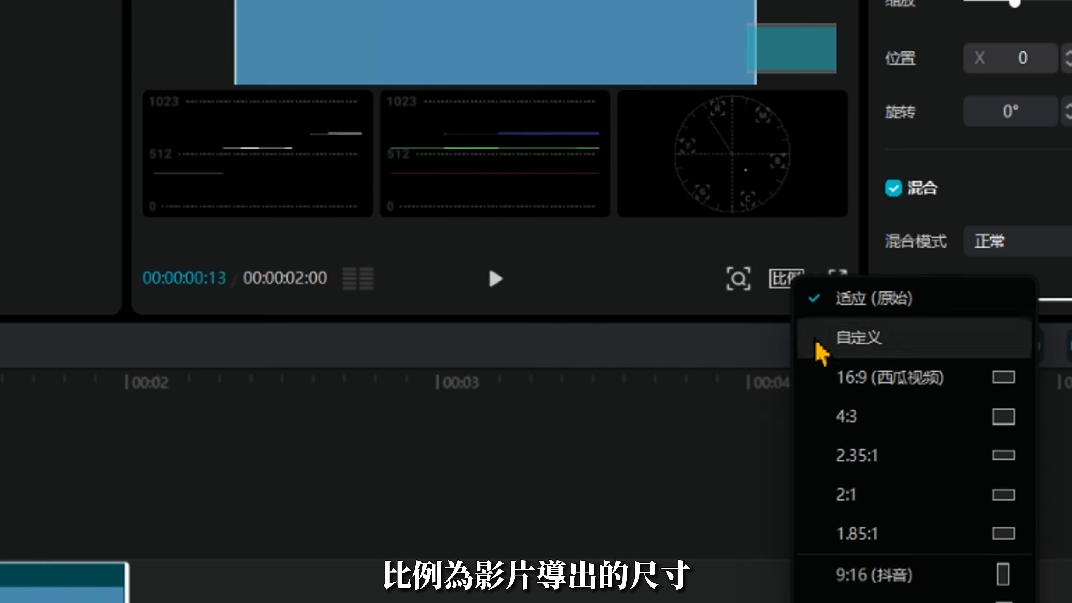
pyautogui.click(859, 382)
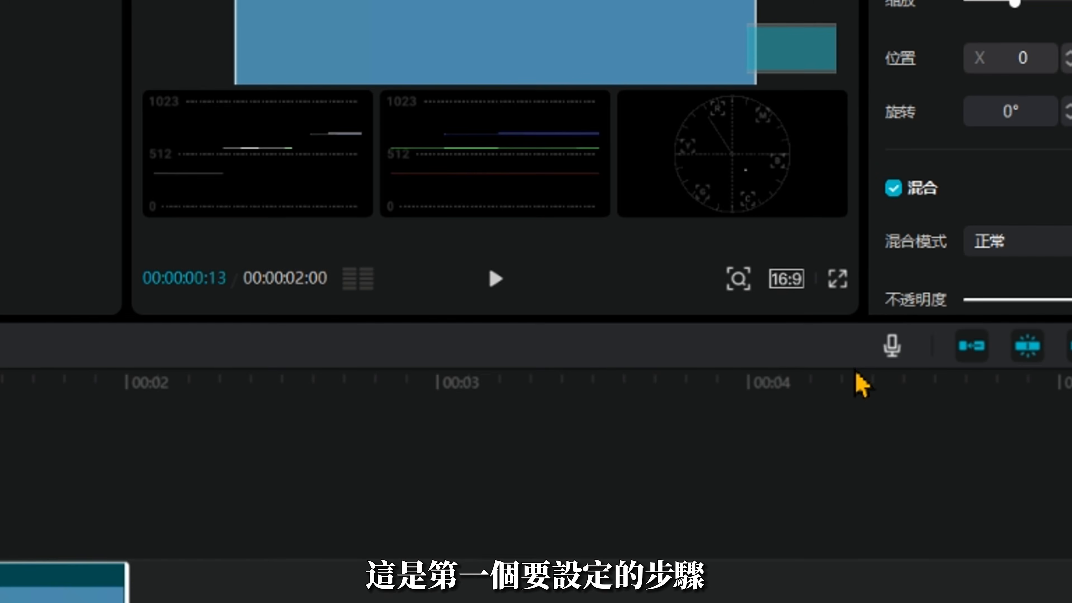
pyautogui.click(787, 286)
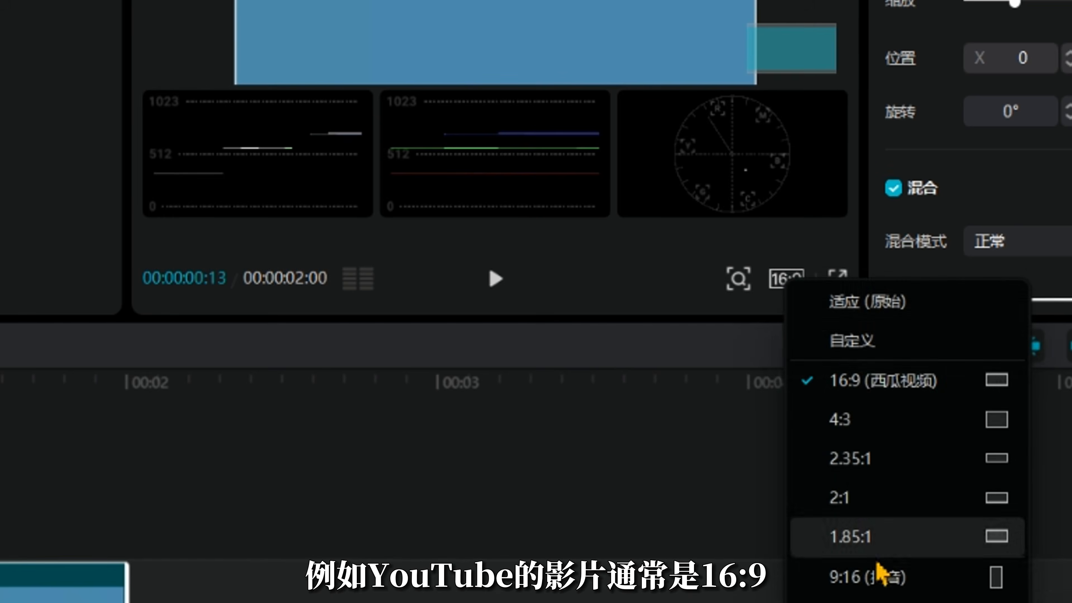
pyautogui.click(882, 576)
pyautogui.click(792, 287)
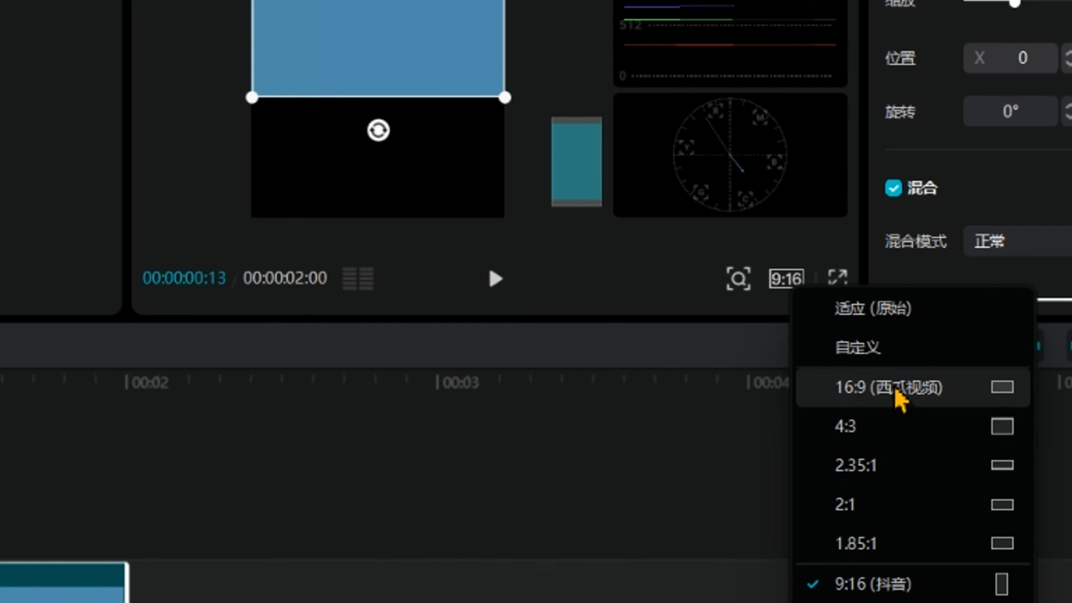
pyautogui.click(886, 387)
pyautogui.click(837, 278)
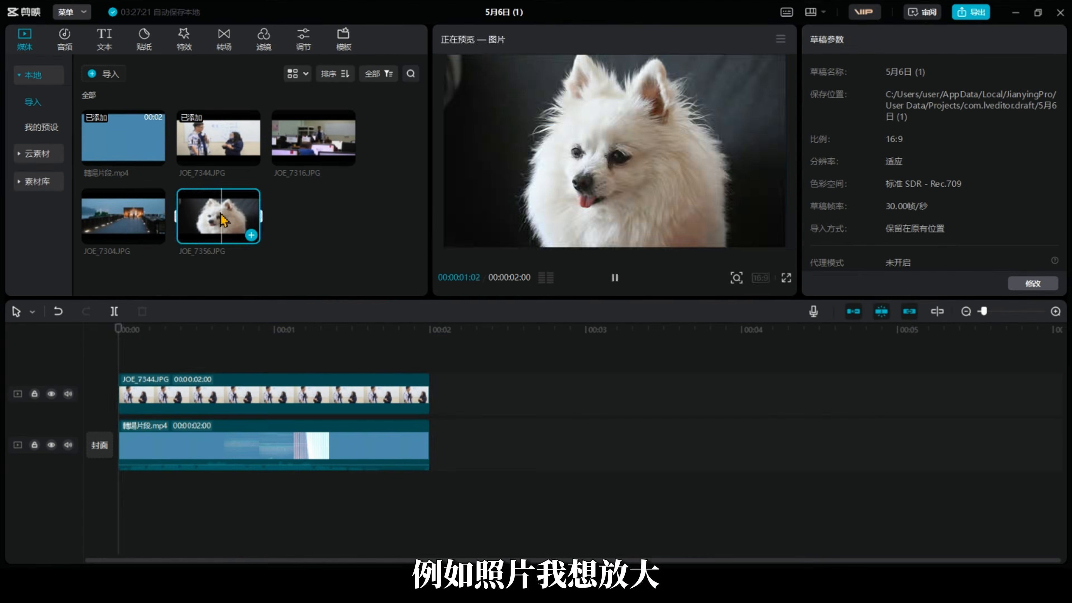
# - Put the photo JOE_7356.JPG on the main track directly after 轉場片段.mp4 and move the playhead onto it
pyautogui.moveTo(222, 220); pyautogui.dragTo(120, 345)
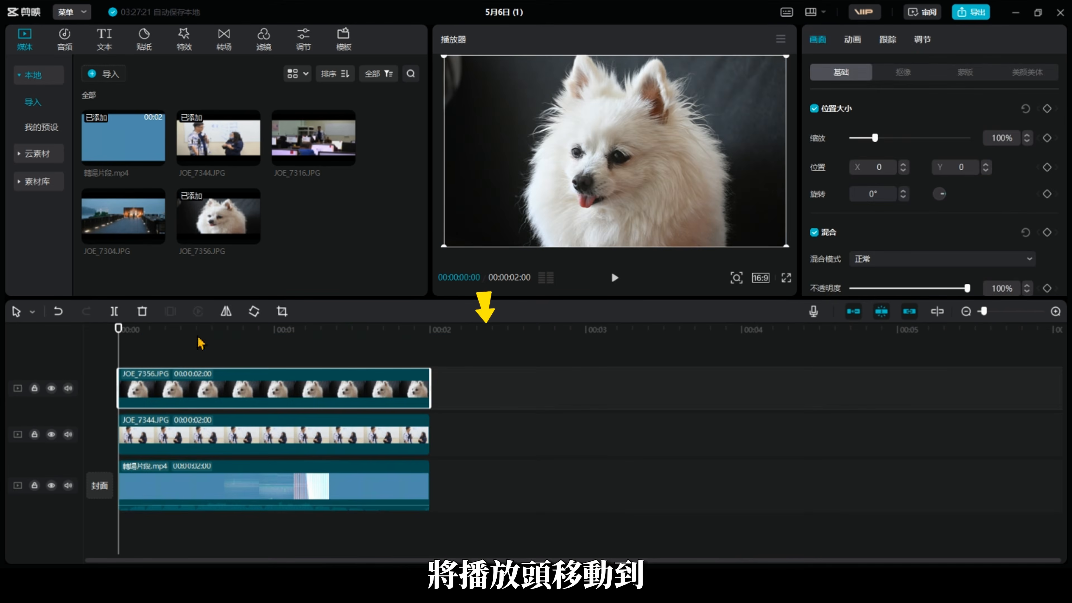
pyautogui.moveTo(339, 383); pyautogui.dragTo(641, 496)
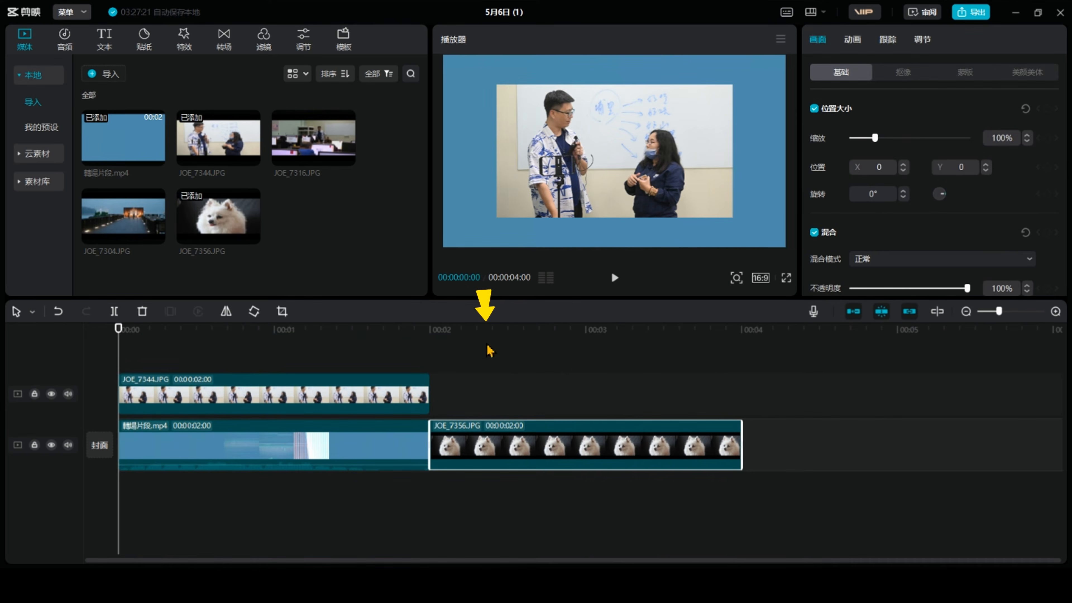
pyautogui.click(485, 353)
pyautogui.click(616, 402)
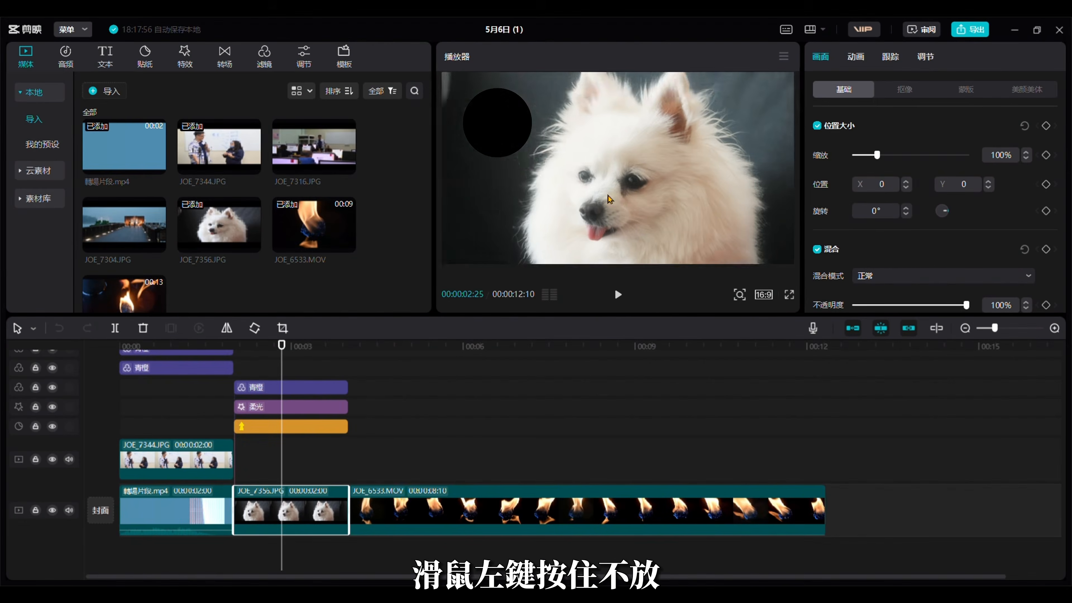
# - Reposition the dog photo and the 主鏡頭規劃 text directly in the player's picture
pyautogui.moveTo(607, 195); pyautogui.dragTo(720, 177)
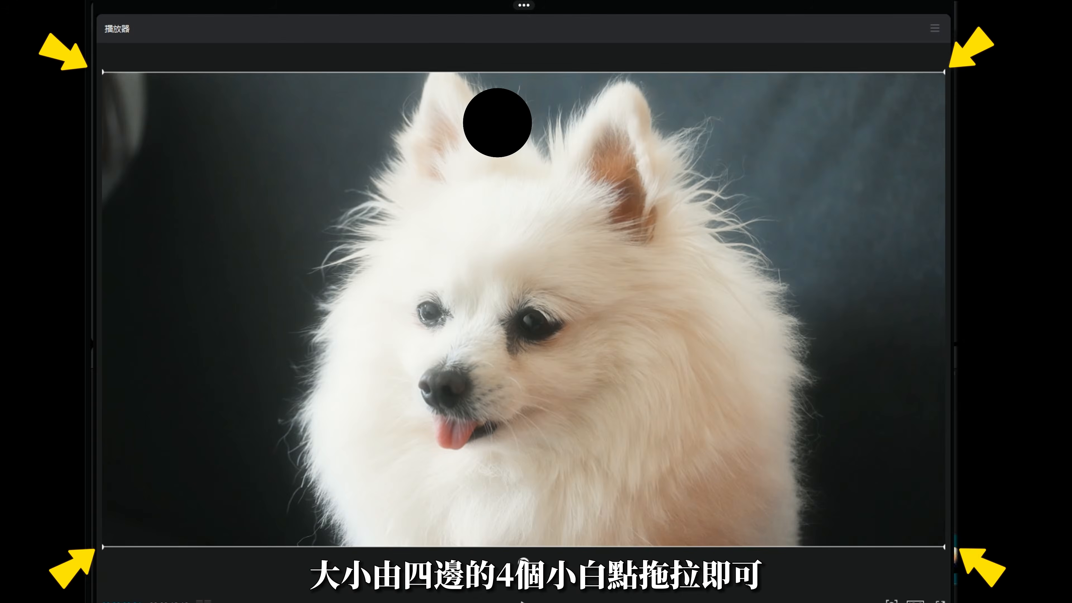
pyautogui.moveTo(498, 333)
pyautogui.mouseDown()
pyautogui.moveTo(463, 313)
pyautogui.moveTo(431, 314)
pyautogui.moveTo(438, 355)
pyautogui.moveTo(498, 360)
pyautogui.moveTo(515, 351)
pyautogui.moveTo(523, 317)
pyautogui.moveTo(500, 305)
pyautogui.moveTo(483, 316)
pyautogui.moveTo(498, 336)
pyautogui.moveTo(491, 342)
pyautogui.mouseUp()
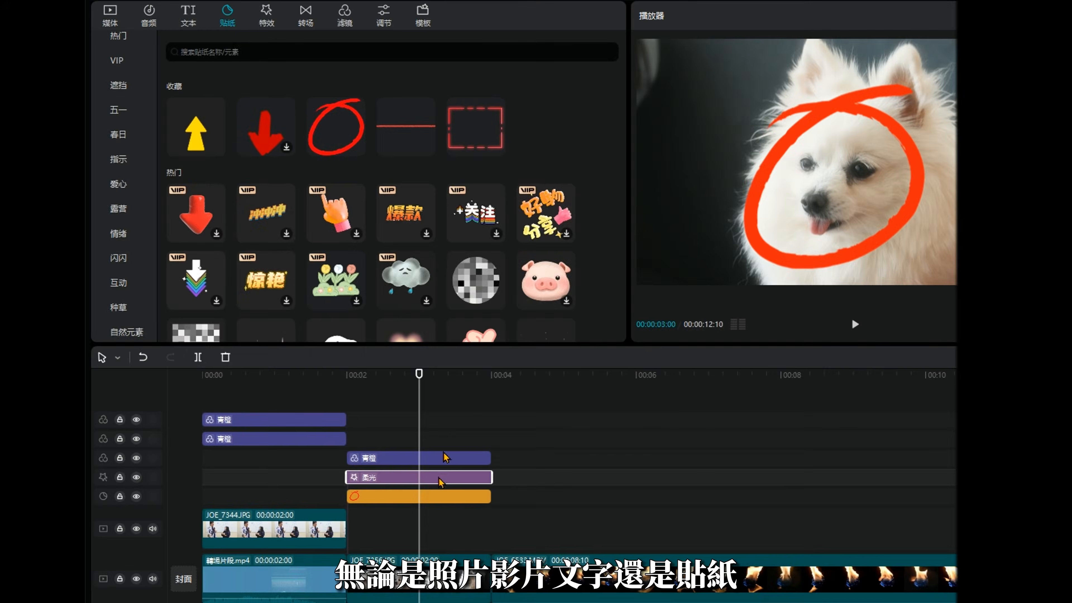
pyautogui.click(444, 456)
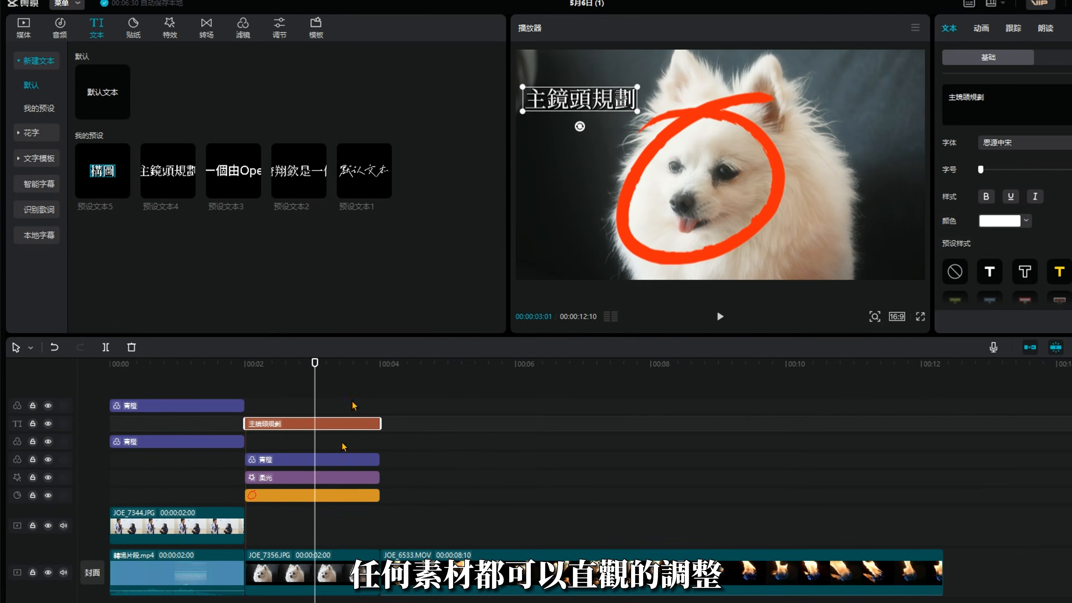
pyautogui.moveTo(596, 101); pyautogui.dragTo(669, 237)
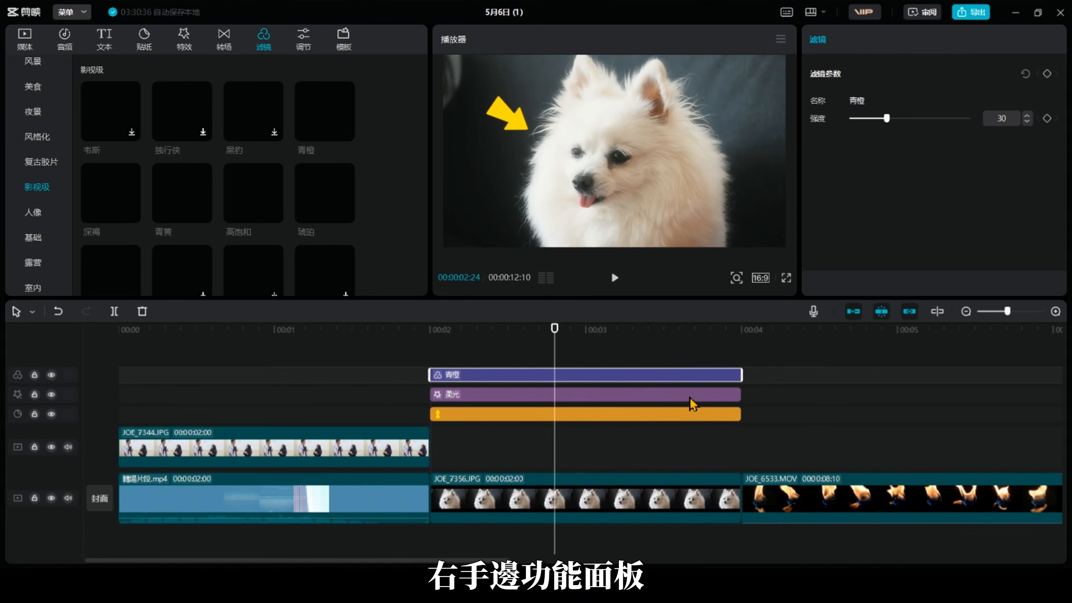
# - Examine the adjustable parameters of the 柔光 effect, the arrow sticker, the photo JOE_7356.JPG and the video JOE_6533.MOV
pyautogui.click(690, 397)
pyautogui.click(693, 418)
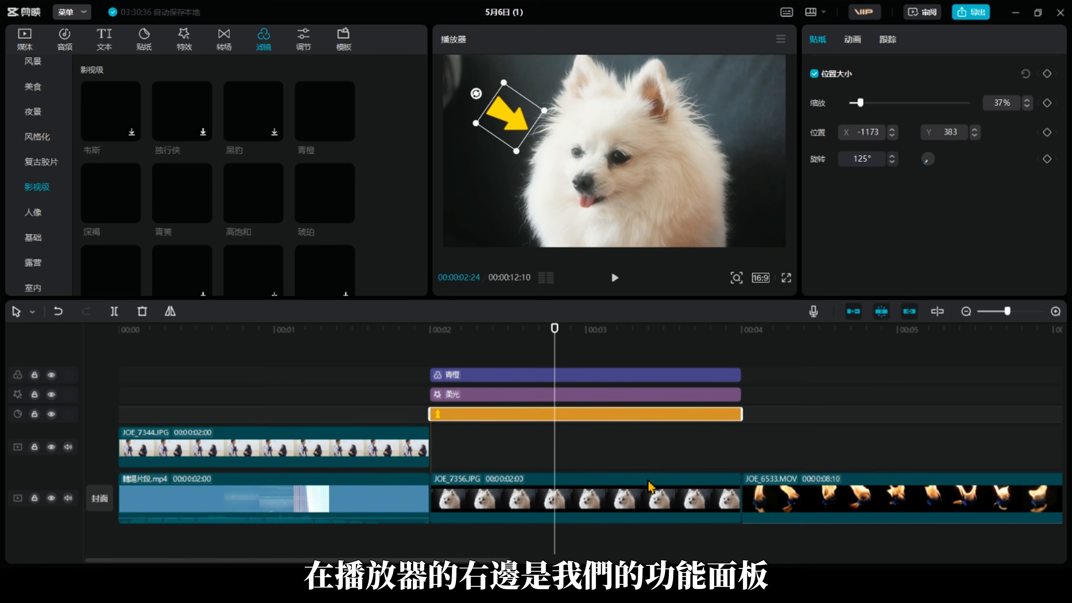
pyautogui.click(648, 468)
pyautogui.click(671, 500)
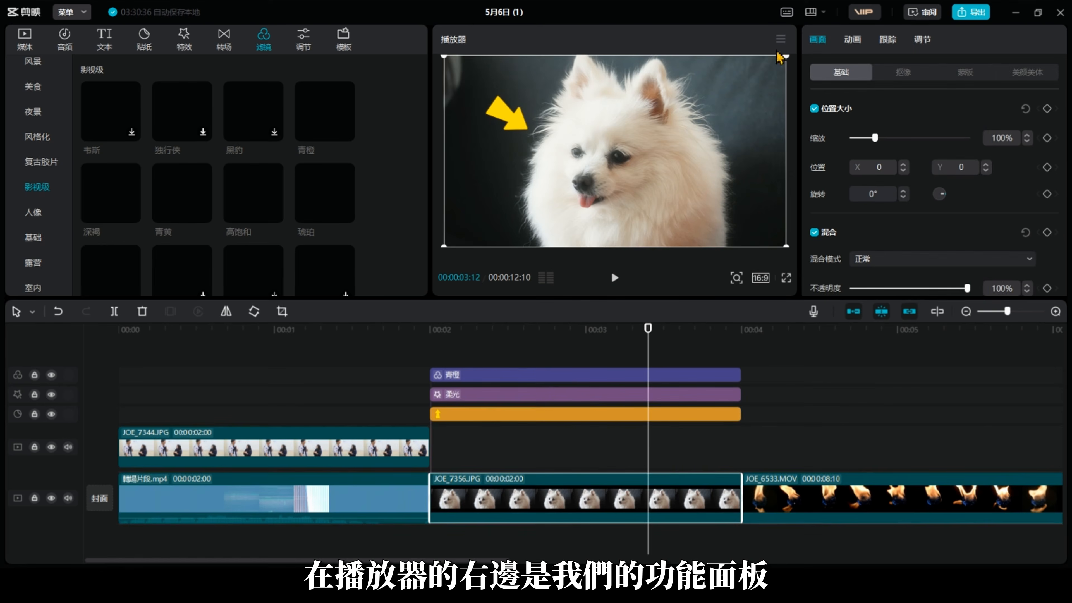
pyautogui.click(831, 456)
pyautogui.click(874, 510)
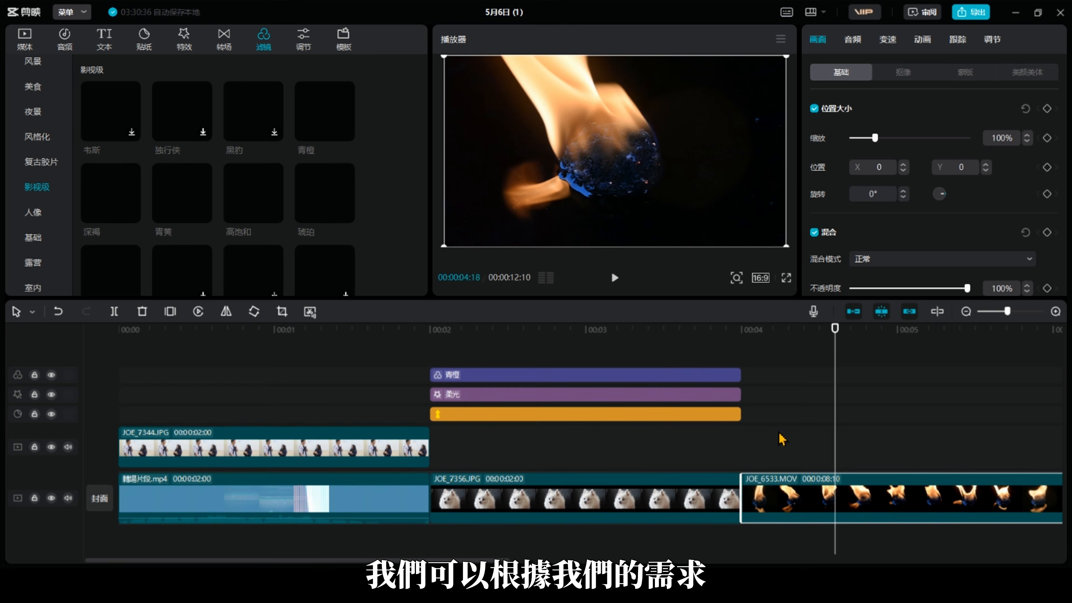
# - Compare the dog photo's parameters with those of the video clip, the arrow sticker and the 柔光 effect once more
pyautogui.click(630, 452)
pyautogui.click(669, 505)
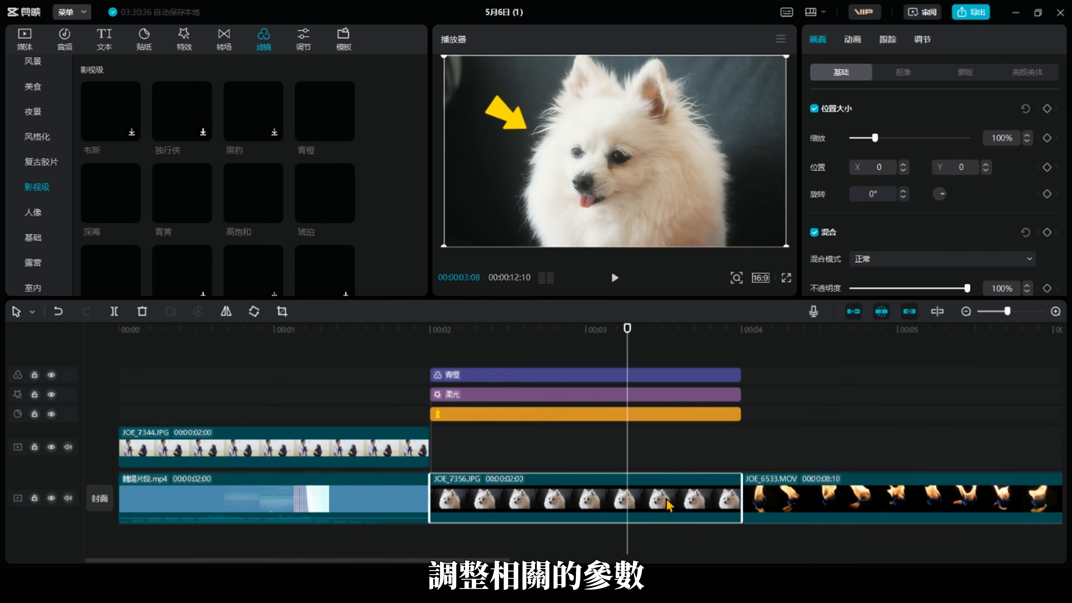
pyautogui.click(836, 499)
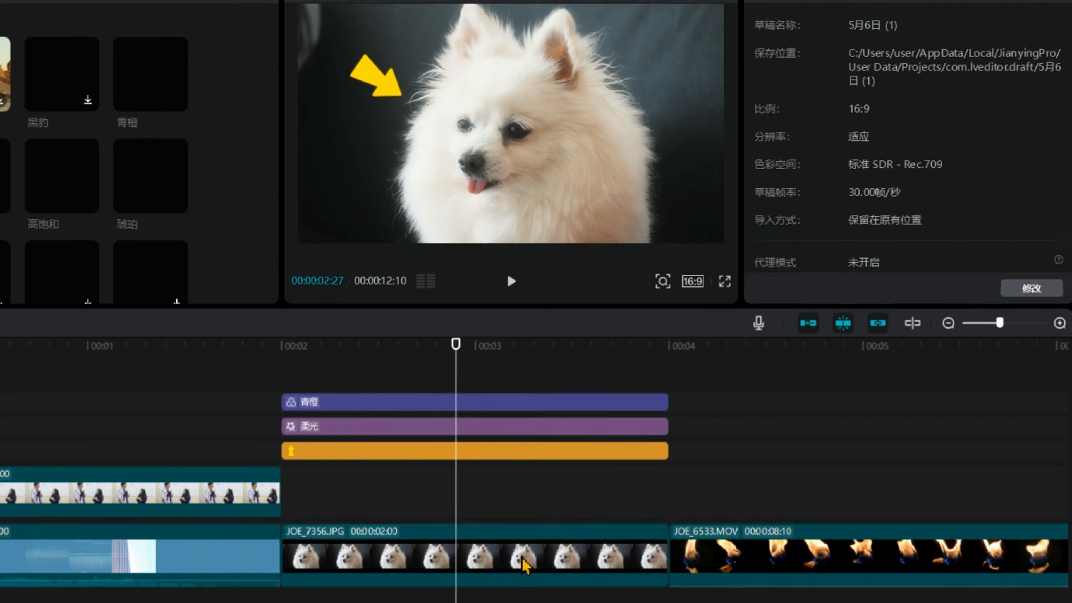
pyautogui.click(625, 506)
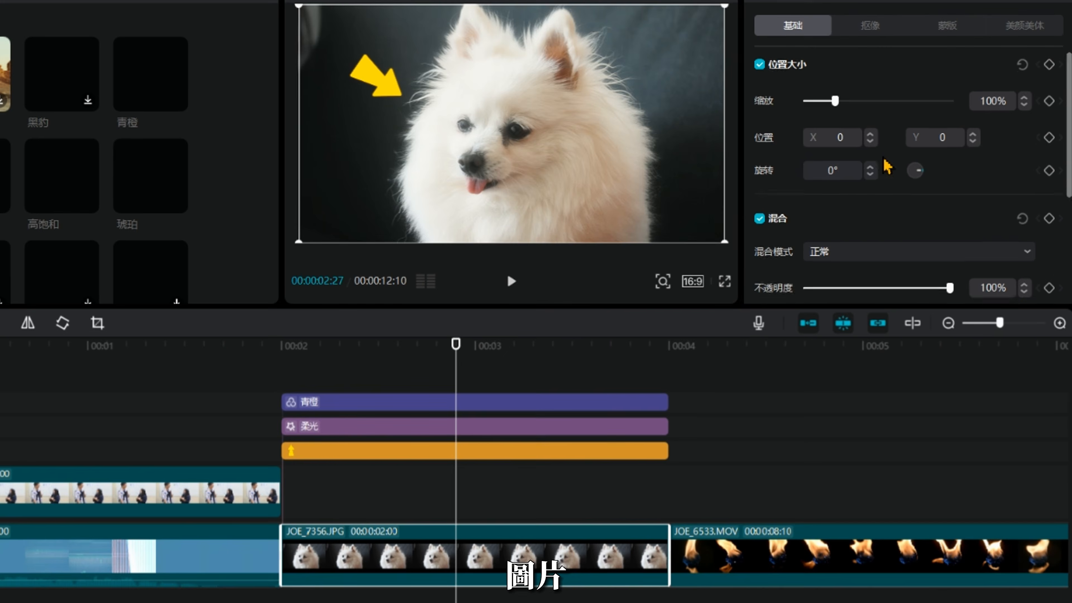
pyautogui.click(816, 483)
pyautogui.click(867, 549)
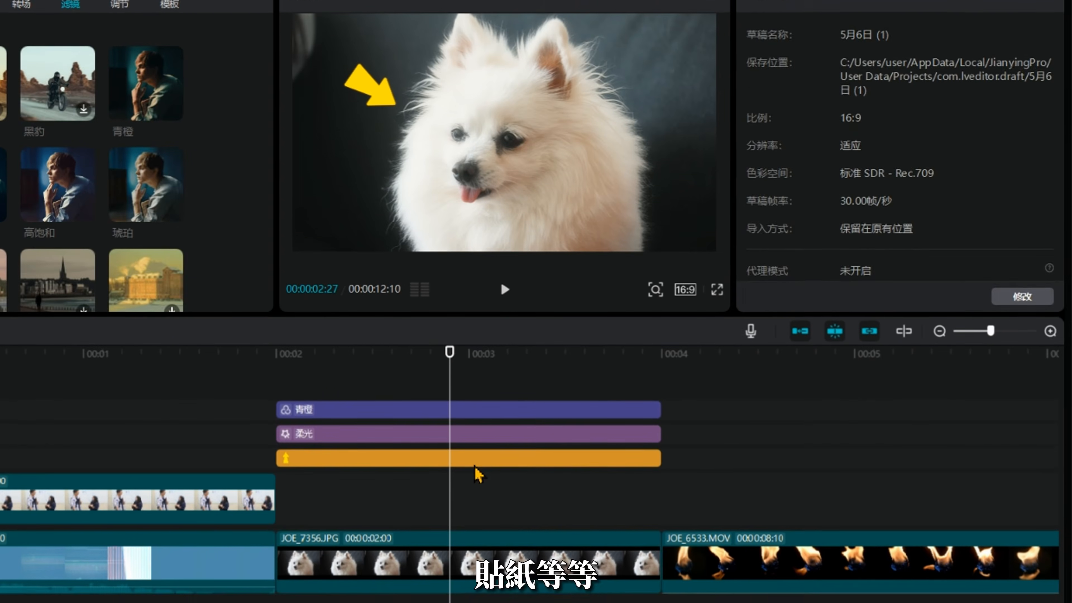
pyautogui.click(479, 450)
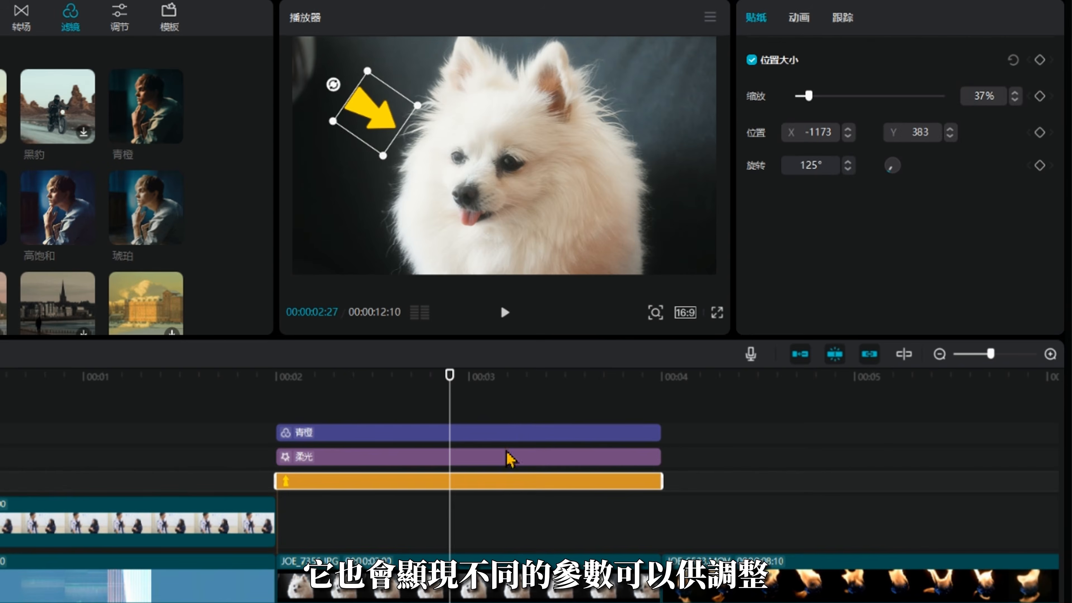
pyautogui.click(511, 458)
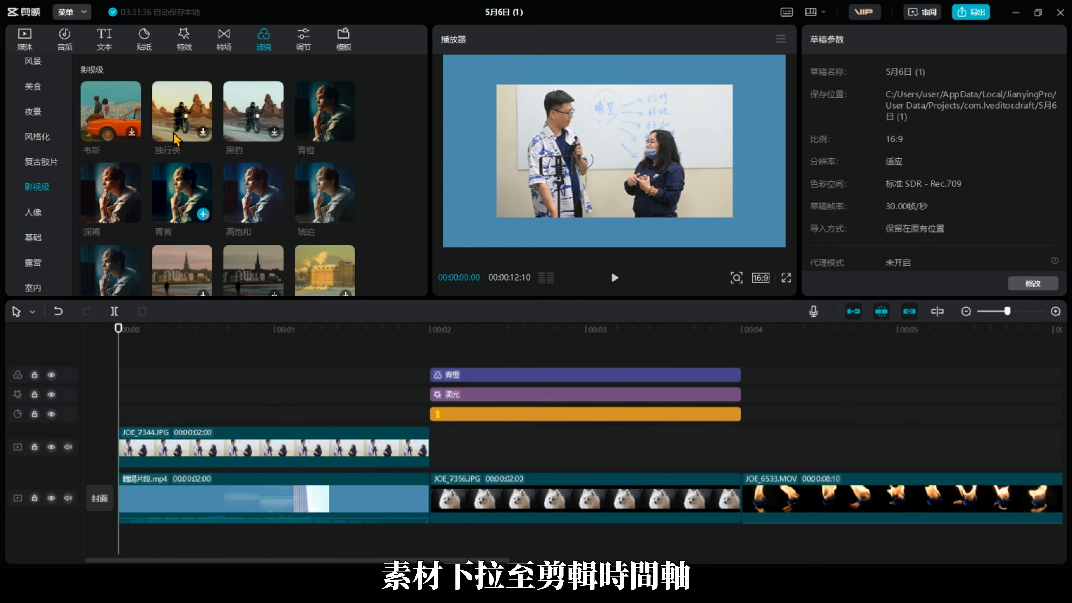
# - Add the 青橙 filter on a new track at the timeline's start and trim it to end at 00:02
pyautogui.click(318, 108)
pyautogui.moveTo(322, 105); pyautogui.dragTo(117, 363)
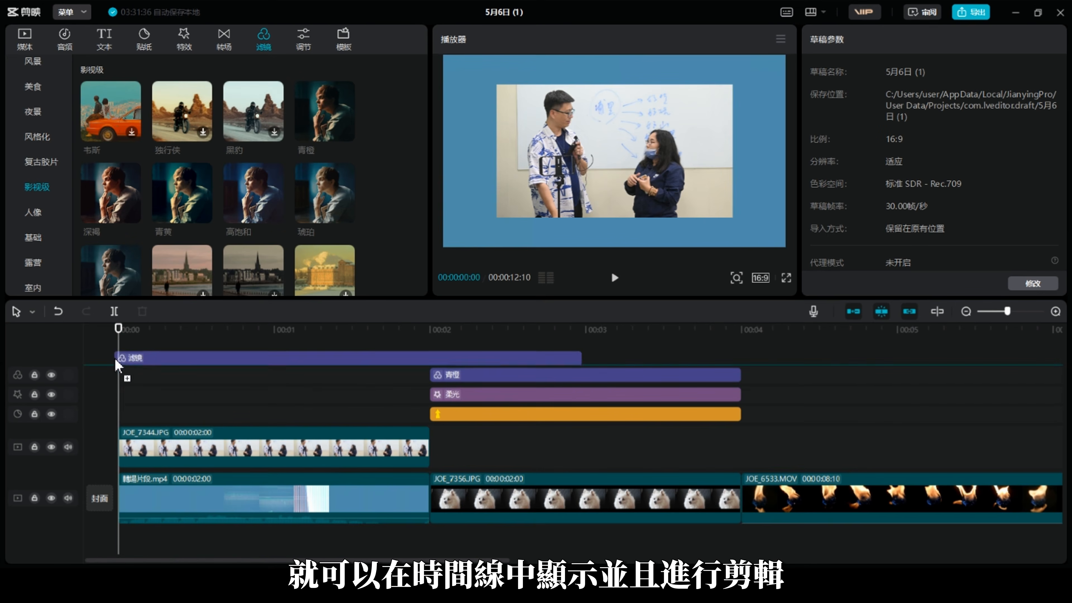
pyautogui.moveTo(583, 370); pyautogui.dragTo(430, 371)
# - Add a second 青橙 filter at the playhead above the first and shorten it to end at 00:02
pyautogui.moveTo(342, 114)
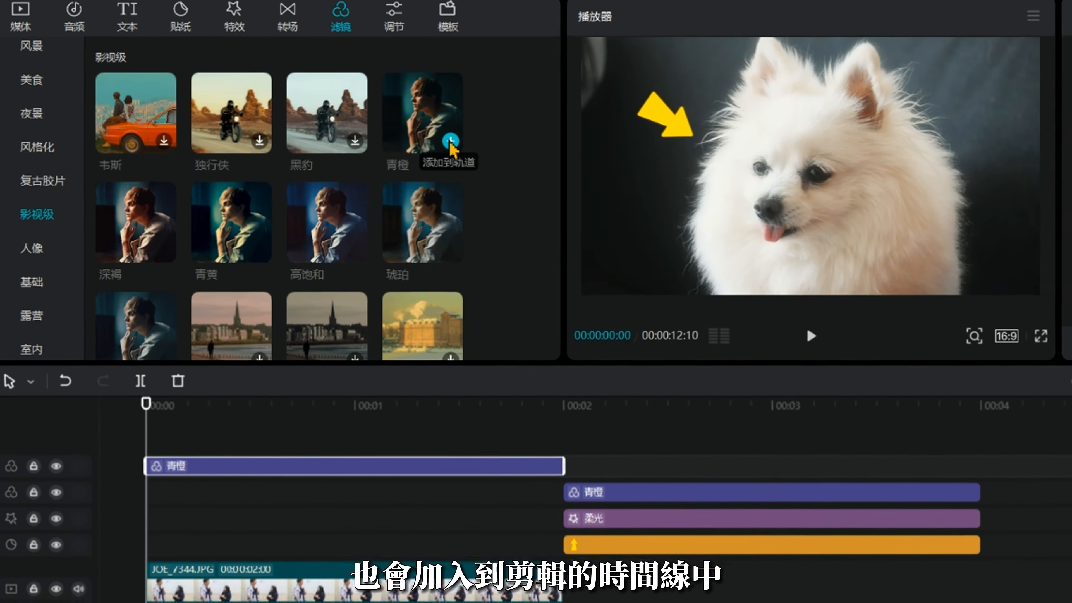
pyautogui.click(455, 145)
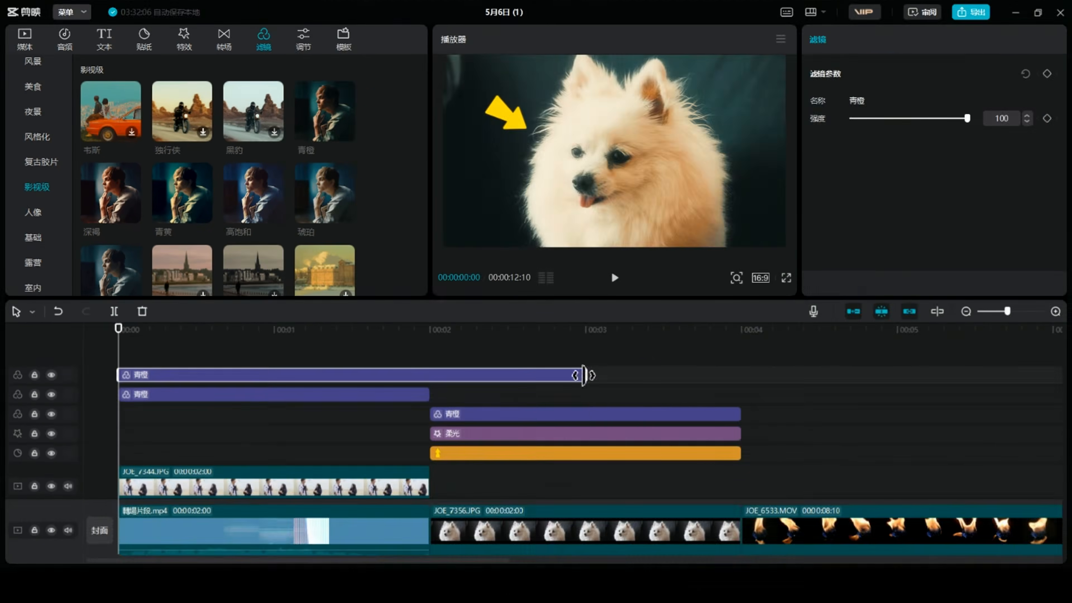
pyautogui.moveTo(582, 375); pyautogui.dragTo(429, 376)
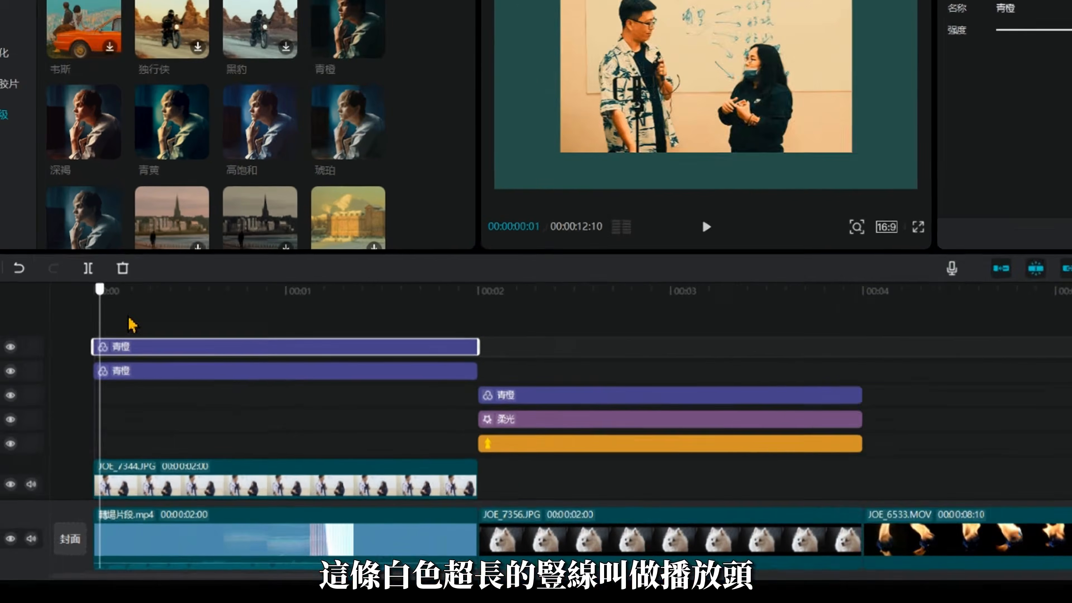
# - Scrub the playhead along the timeline and jump it to different times to preview the frames in the player
pyautogui.moveTo(119, 358); pyautogui.dragTo(223, 363)
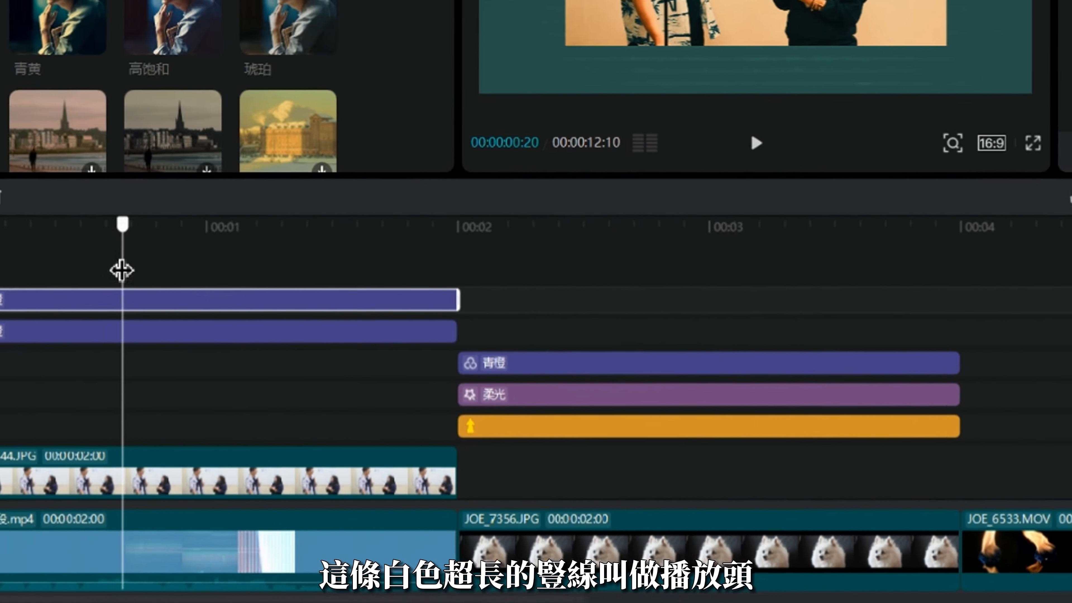
pyautogui.moveTo(227, 285); pyautogui.dragTo(982, 287)
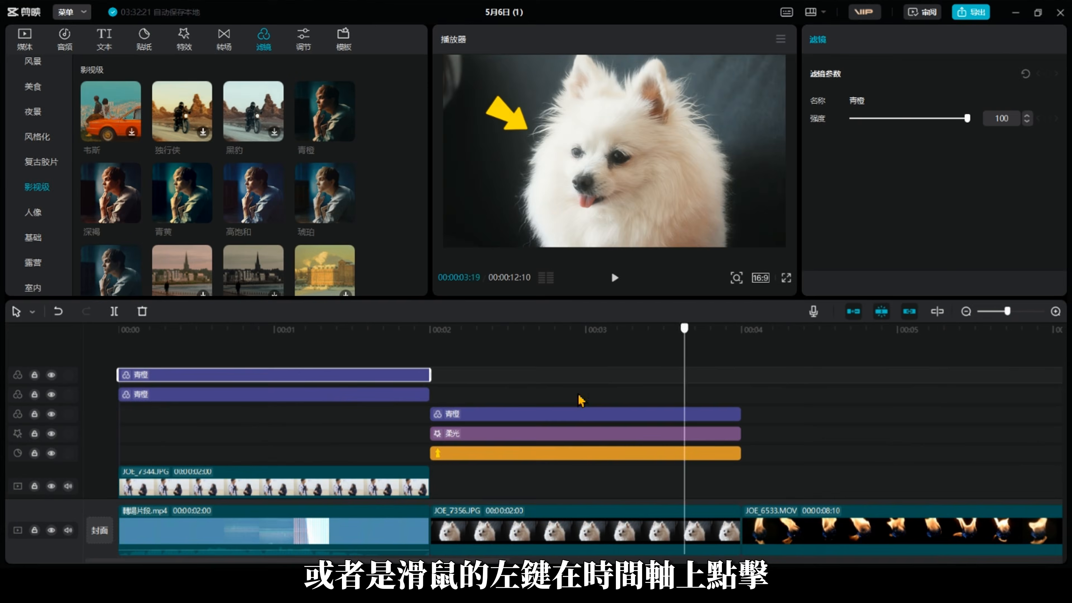
pyautogui.click(570, 398)
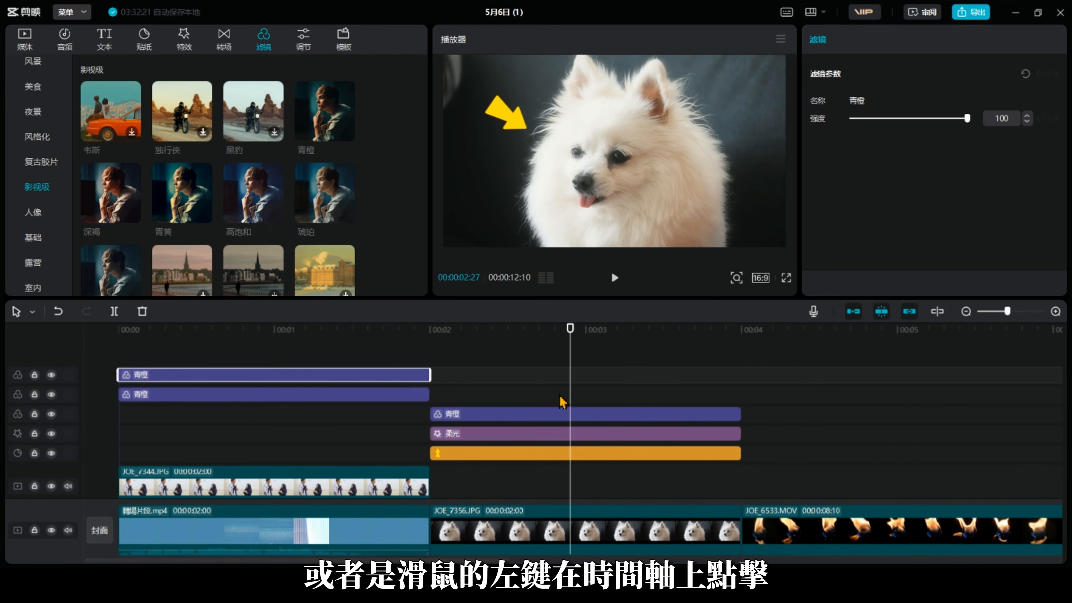
pyautogui.click(275, 353)
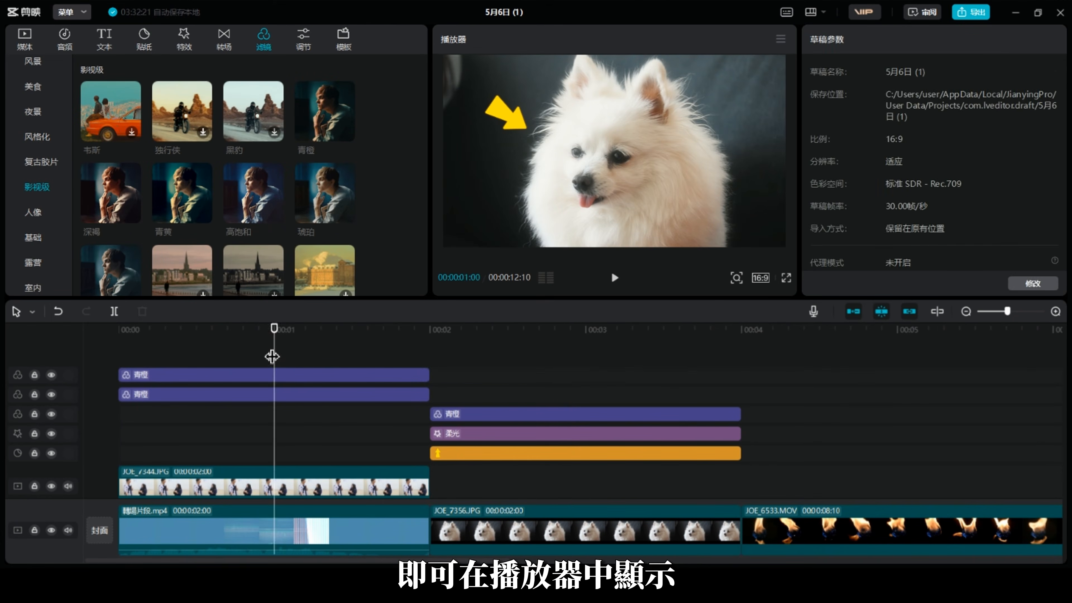
pyautogui.click(617, 351)
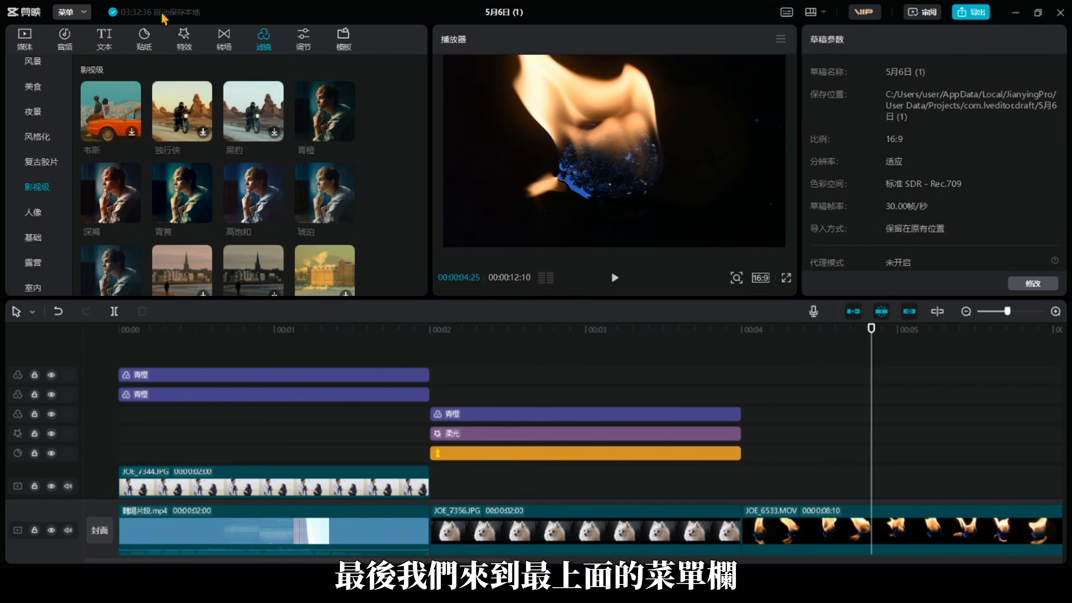
# - Look over the export settings and the destination folder browser, and leave without exporting
pyautogui.click(978, 16)
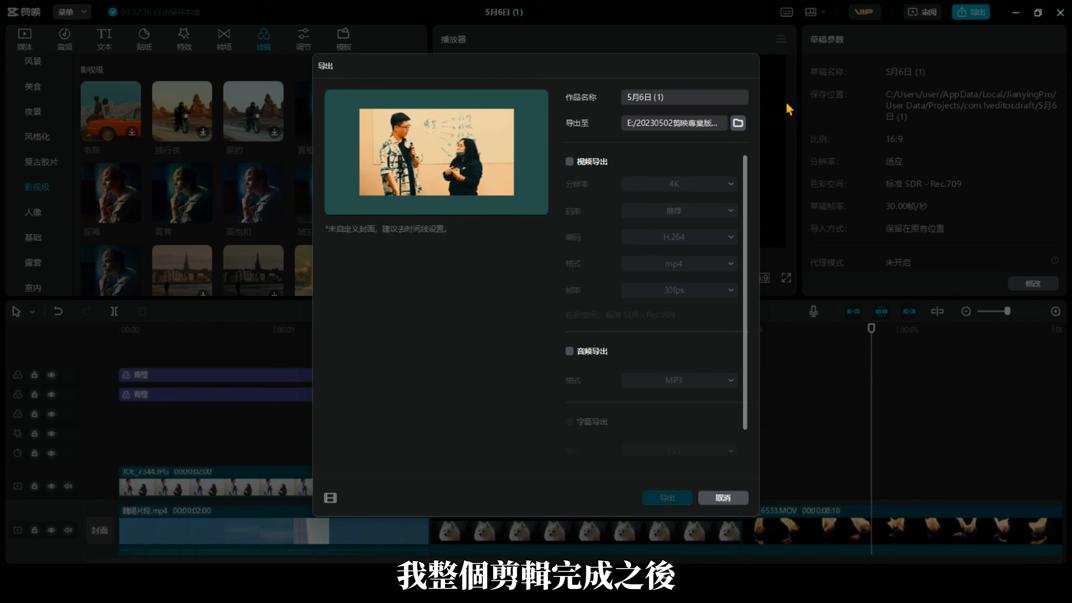
pyautogui.click(738, 124)
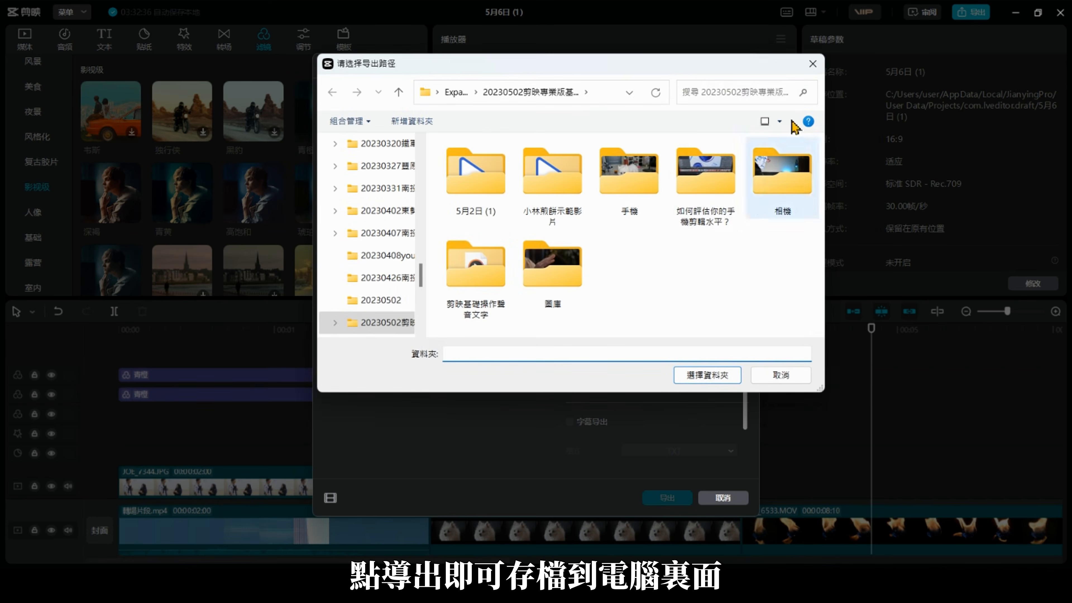
pyautogui.click(822, 68)
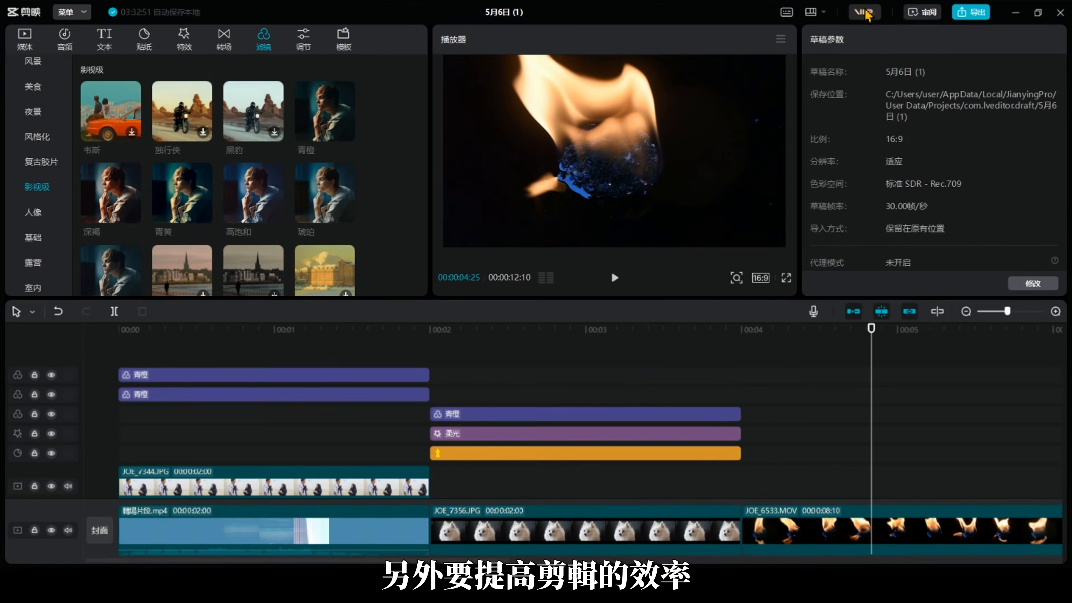
# - View the timeline keyboard shortcuts and the available shortcut presets, such as Final Cut Pro X and Premiere Pro
pyautogui.click(785, 13)
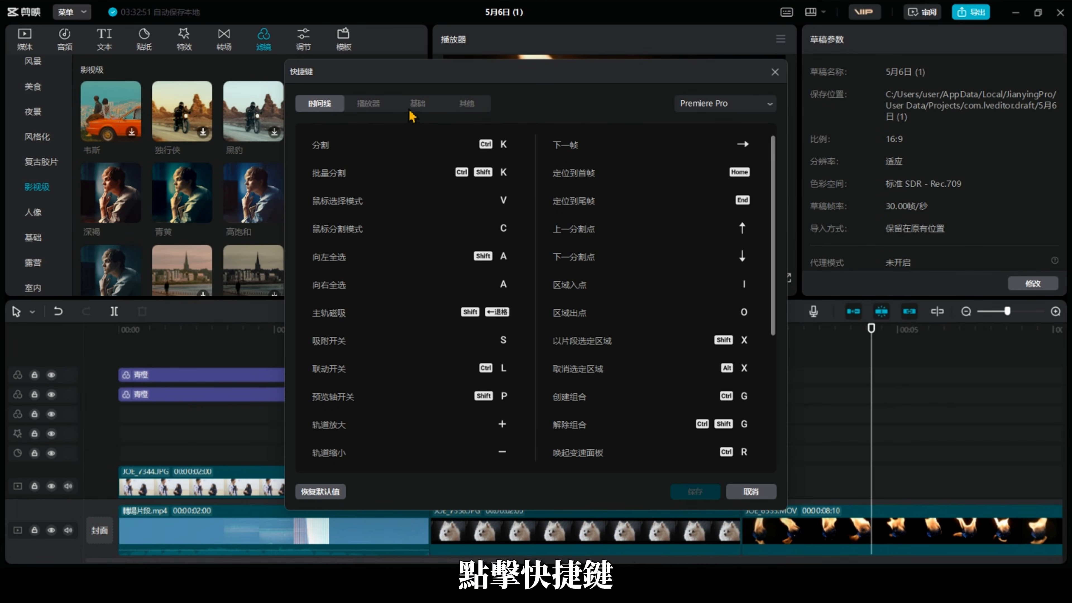
pyautogui.click(743, 105)
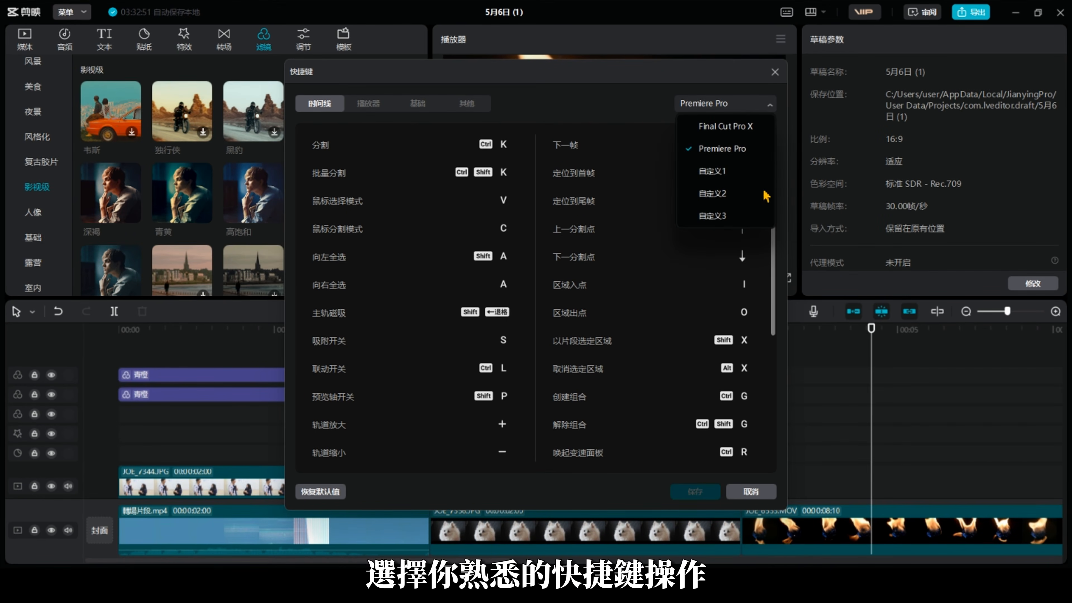
pyautogui.click(775, 72)
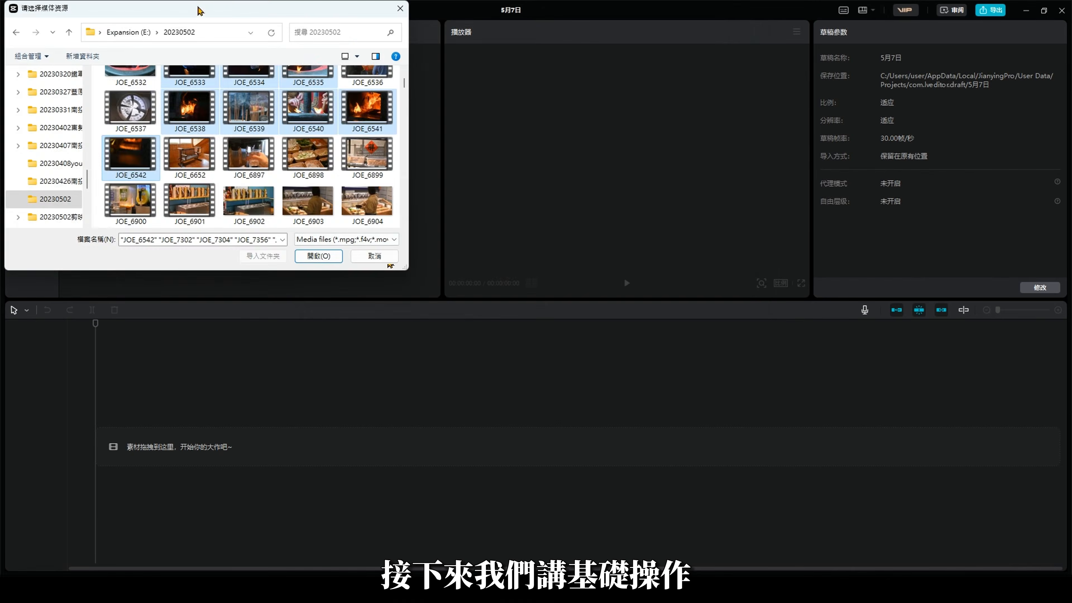
# - Import the selected JOE photos and videos from the 20230502 folder into the draft's media area
pyautogui.moveTo(199, 11); pyautogui.dragTo(667, 26)
pyautogui.moveTo(653, 120); pyautogui.dragTo(207, 177)
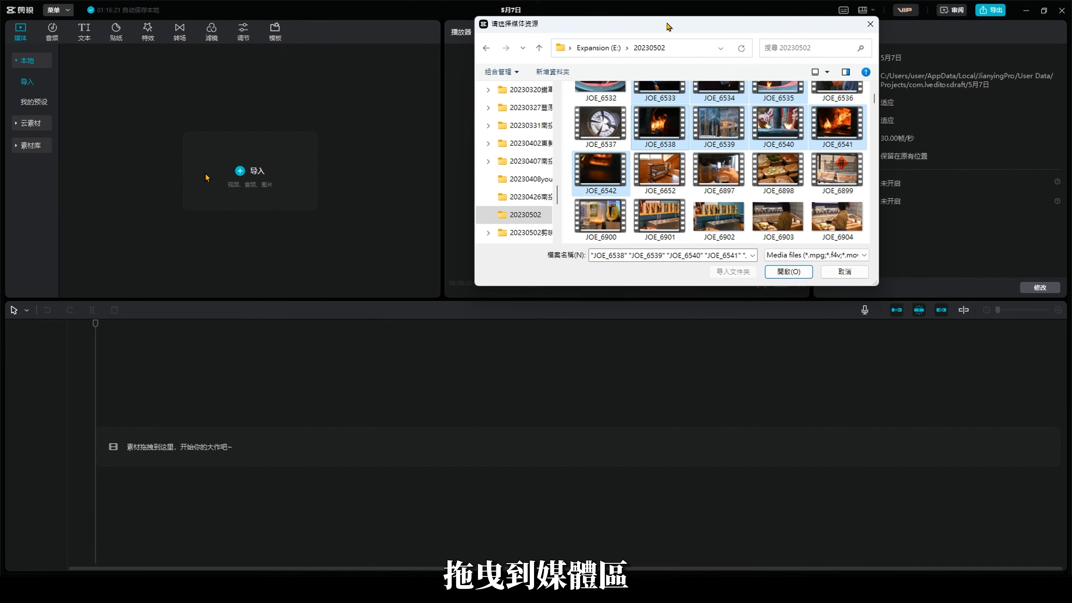
pyautogui.click(808, 274)
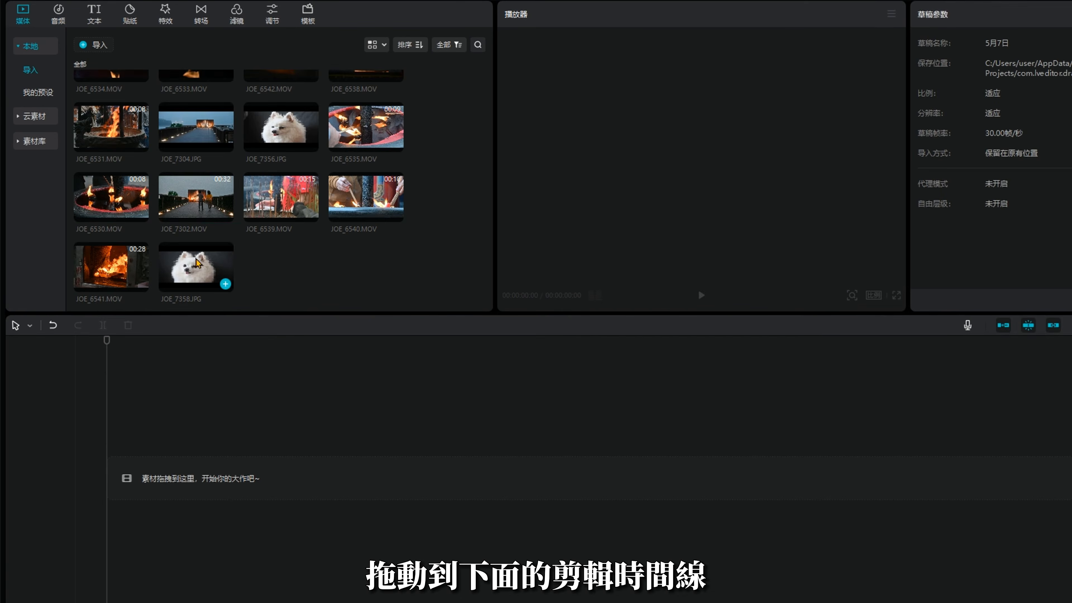
# - Place JOE_7358.JPG at the start of the main track and add JOE_7302.MOV after it
pyautogui.moveTo(197, 257); pyautogui.dragTo(128, 482)
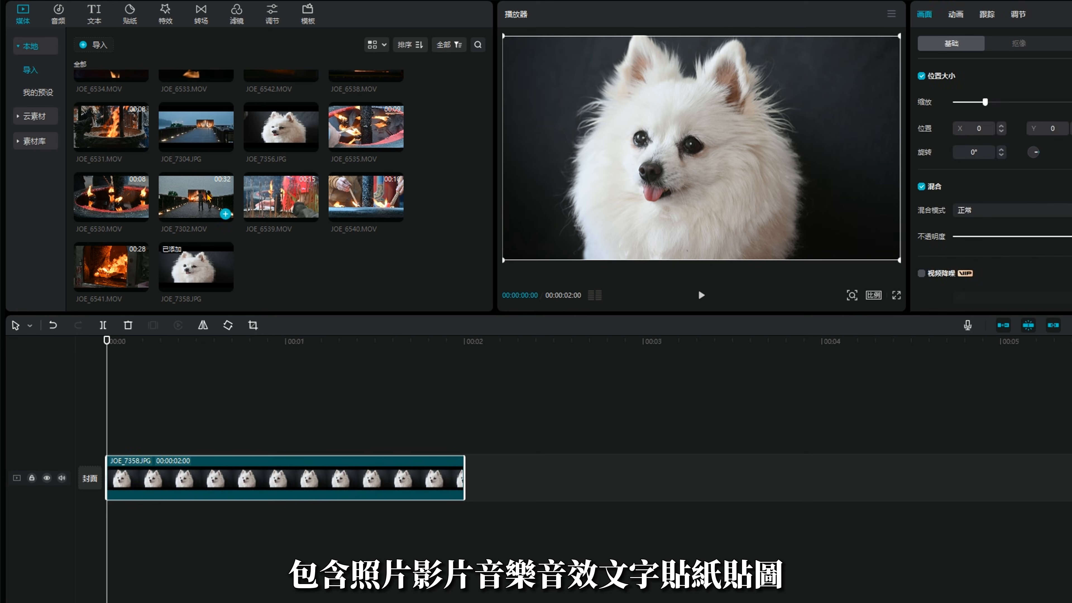
pyautogui.moveTo(199, 191); pyautogui.dragTo(500, 491)
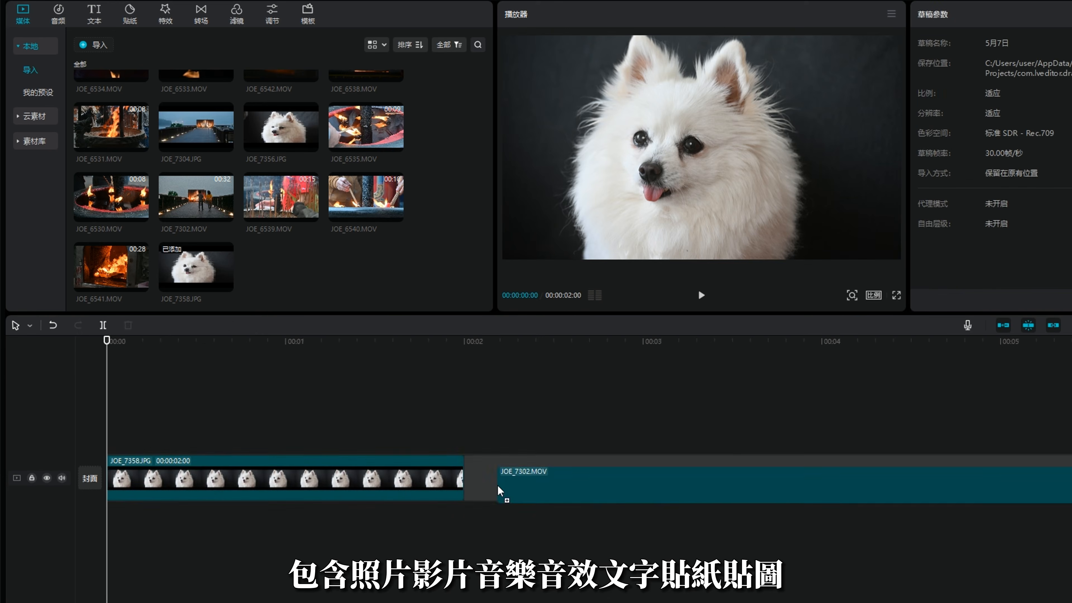
pyautogui.click(481, 408)
pyautogui.moveTo(481, 409); pyautogui.dragTo(119, 420)
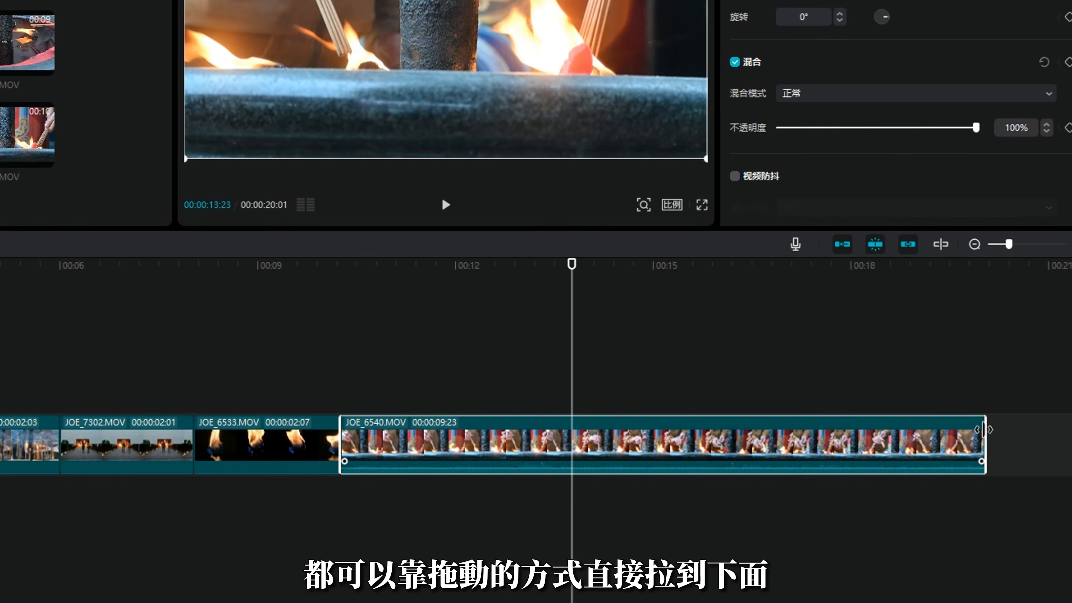
# - Trim the end and the start of the last clip, JOE_6540.MOV, to shorten it to 00:00:03:10
pyautogui.moveTo(1071, 478); pyautogui.dragTo(888, 476)
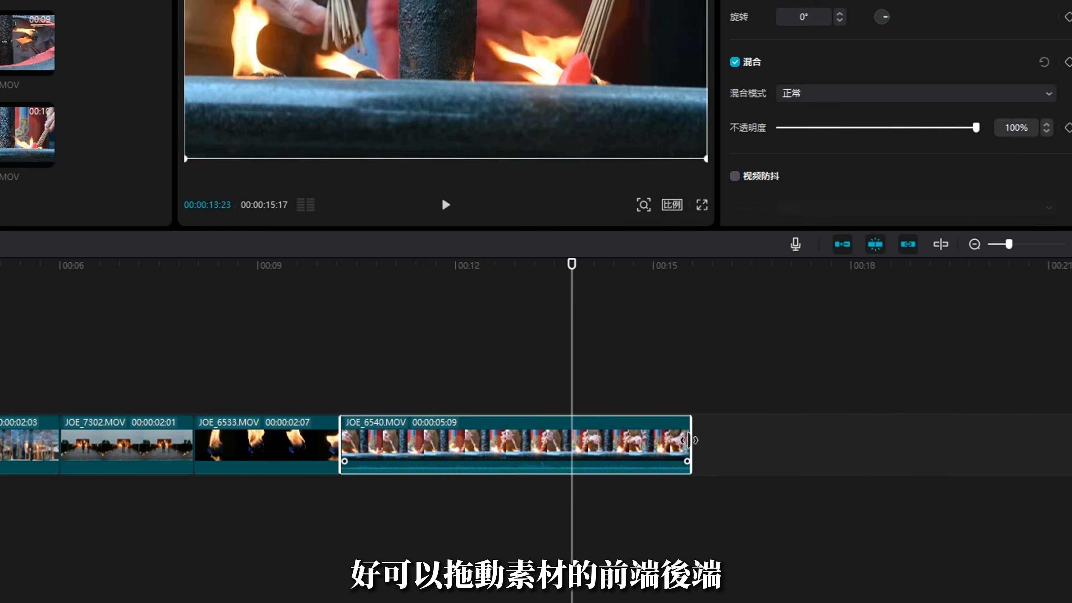
pyautogui.moveTo(341, 442); pyautogui.dragTo(470, 441)
# - Split the JOE_6540.MOV clip at 00:00:11:23
pyautogui.click(440, 390)
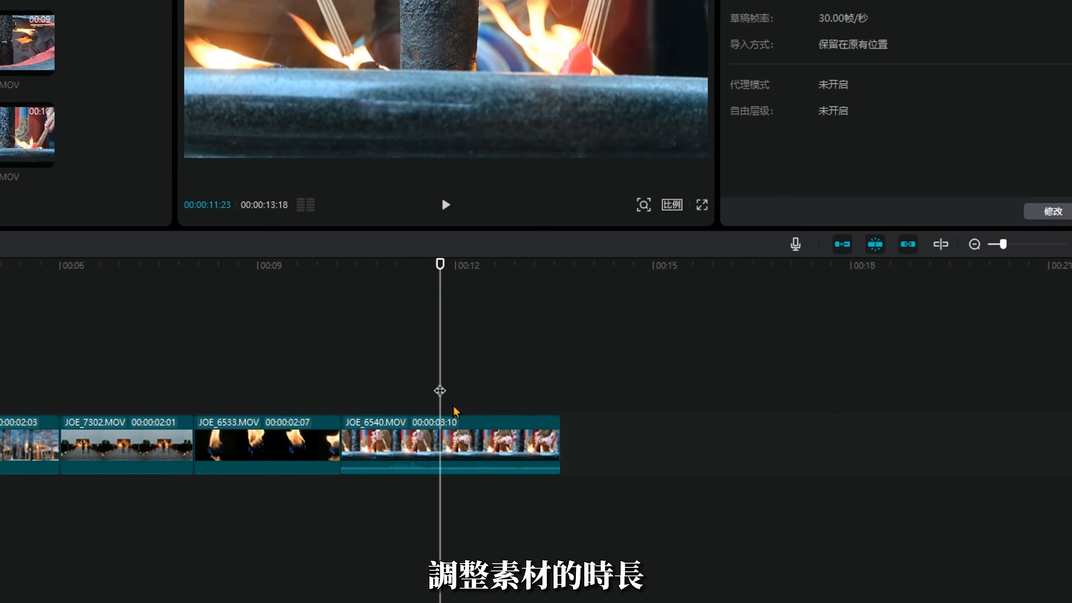
pyautogui.click(465, 441)
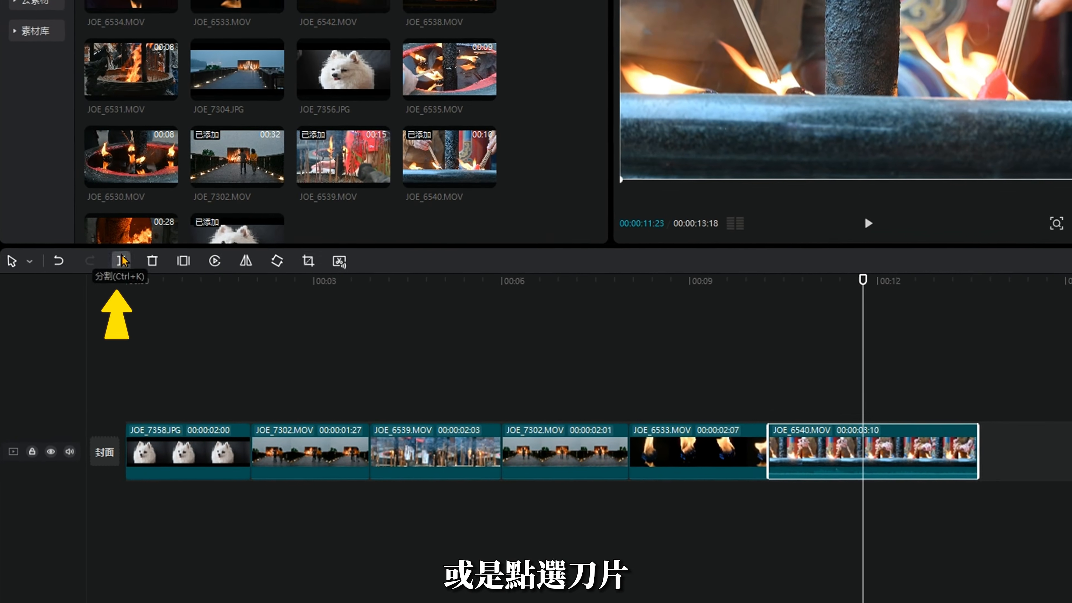
pyautogui.click(123, 263)
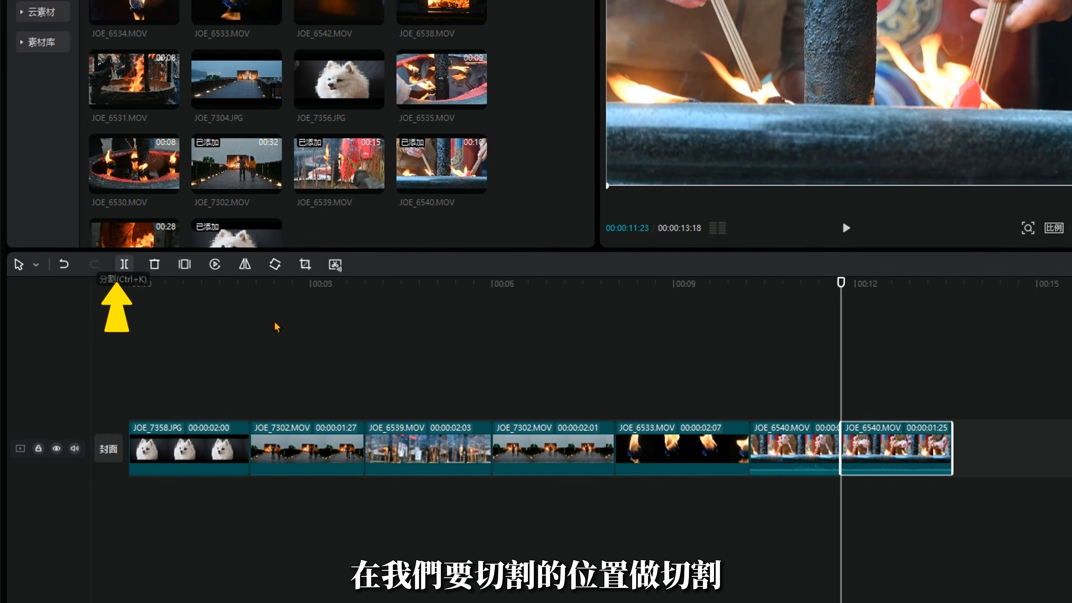
# - Turn off the timeline's preview line and move the playhead back to 00:00:11:03
pyautogui.moveTo(845, 376); pyautogui.dragTo(832, 378)
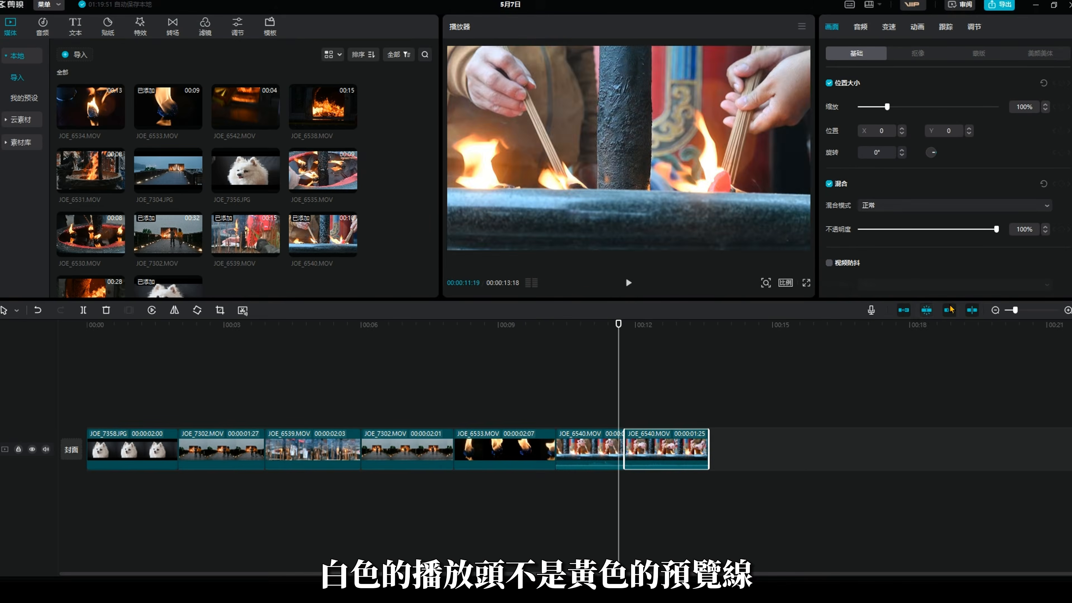
pyautogui.click(971, 310)
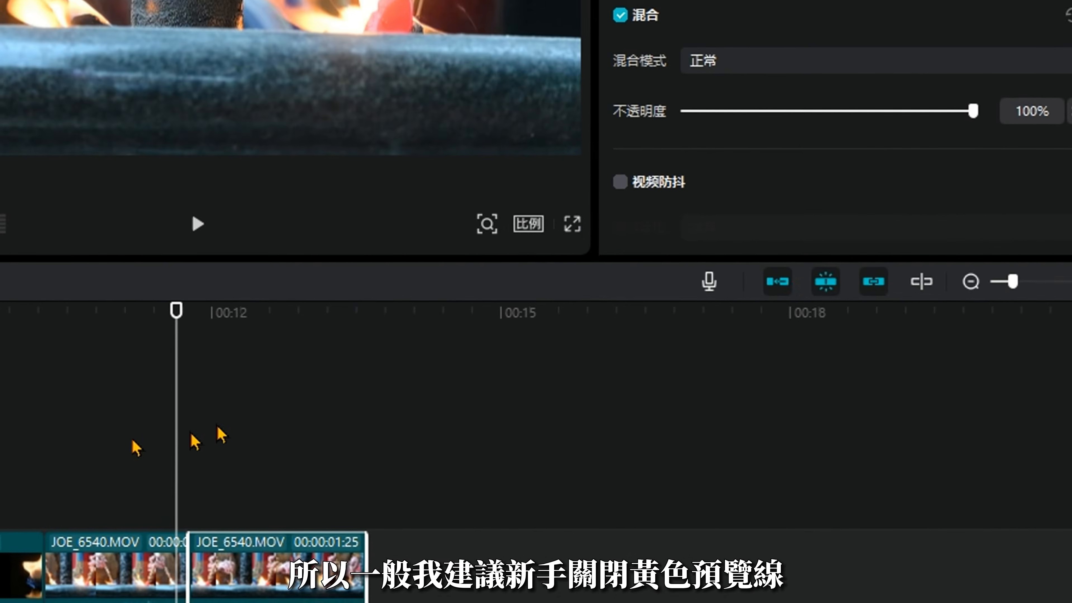
pyautogui.moveTo(173, 428); pyautogui.dragTo(129, 428)
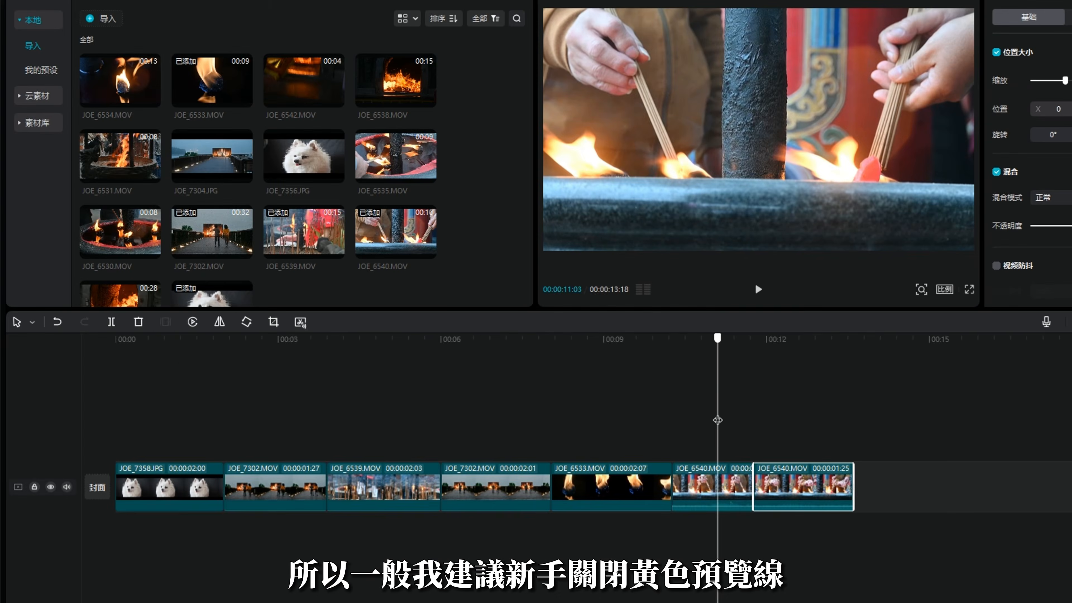
# - Reorder the main track by moving the last JOE_6540.MOV piece forward until it sits directly before JOE_6539.MOV
pyautogui.click(737, 502)
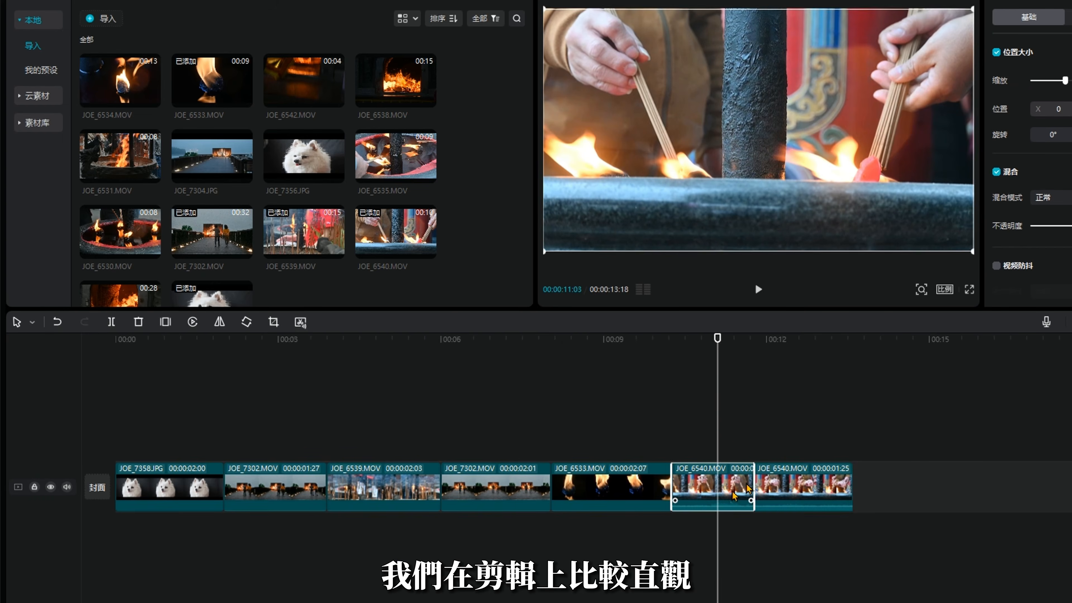
pyautogui.click(804, 487)
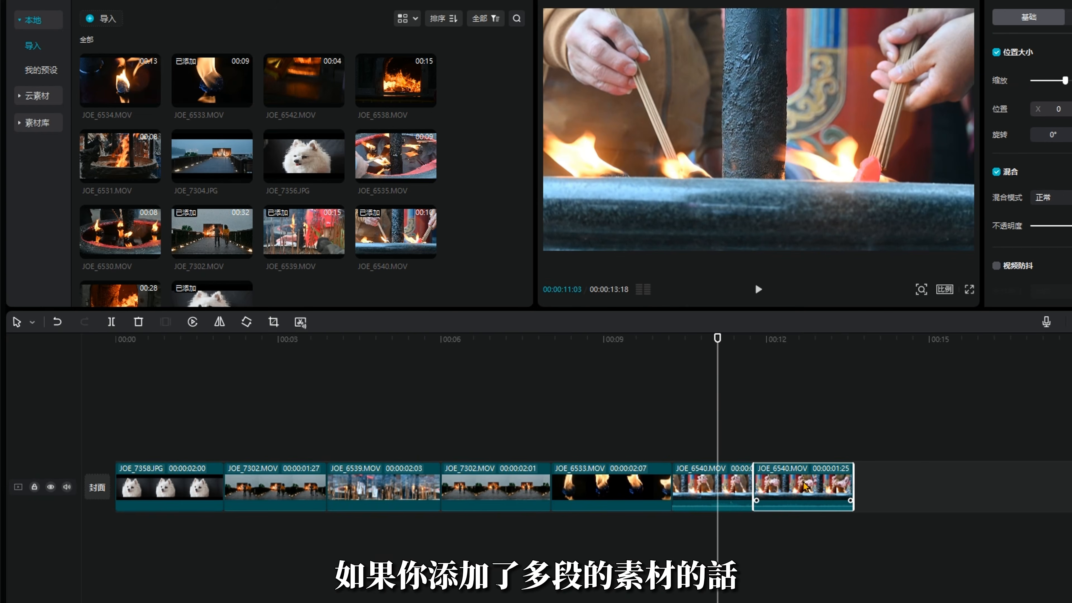
pyautogui.moveTo(804, 487); pyautogui.dragTo(496, 484)
pyautogui.click(455, 407)
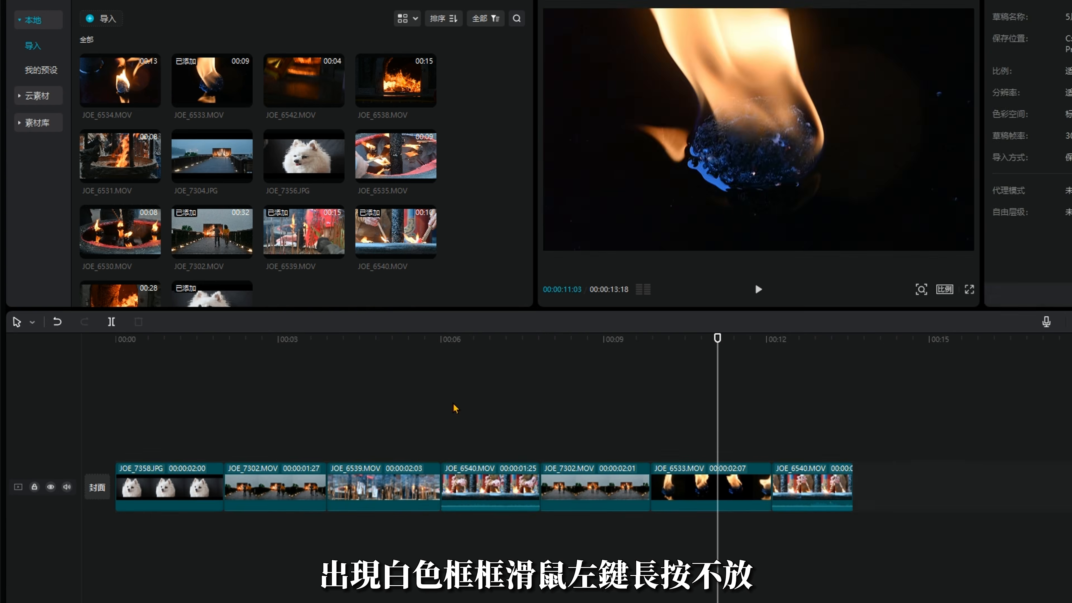
pyautogui.moveTo(494, 478); pyautogui.dragTo(361, 481)
pyautogui.click(355, 376)
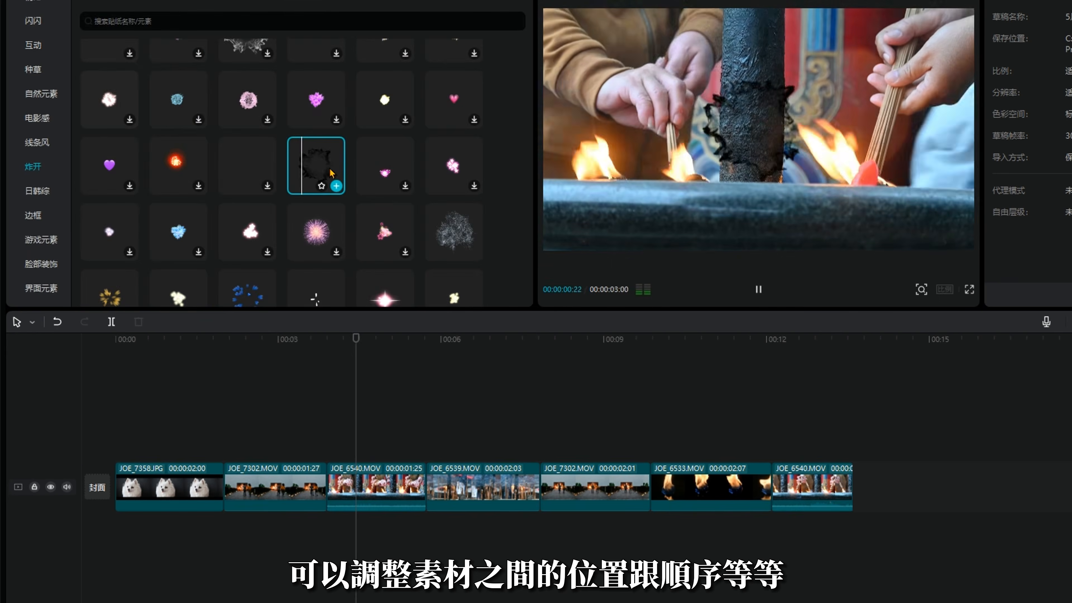
# - Add the black 炸开 sticker above the second JOE_7302.MOV, and the 抖动 effect above the first JOE_6540.MOV, trimmed to that clip's length
pyautogui.moveTo(315, 164); pyautogui.dragTo(548, 451)
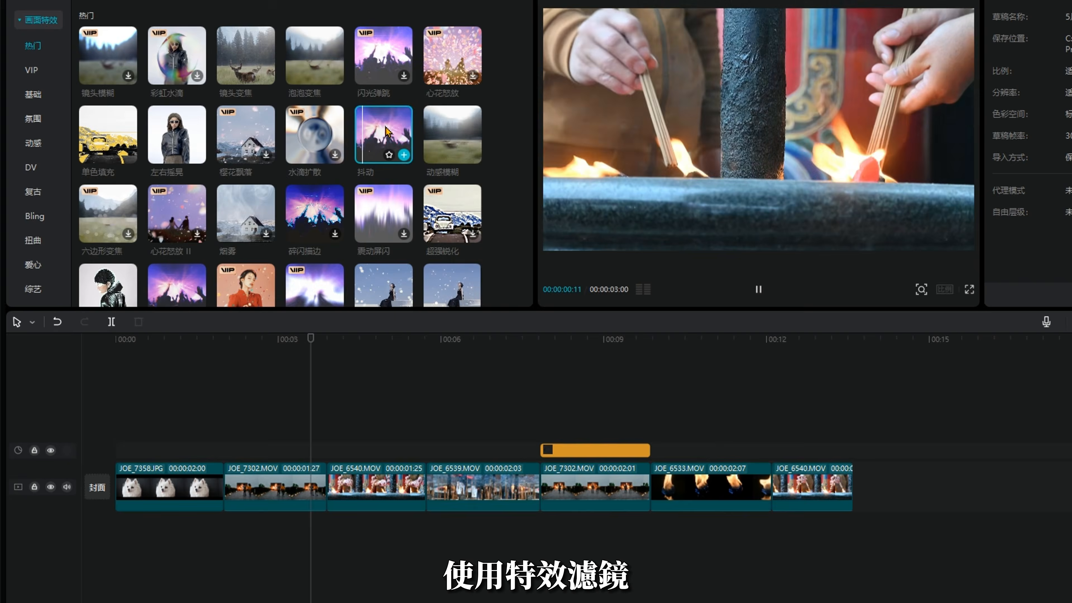
pyautogui.moveTo(383, 134); pyautogui.dragTo(335, 401)
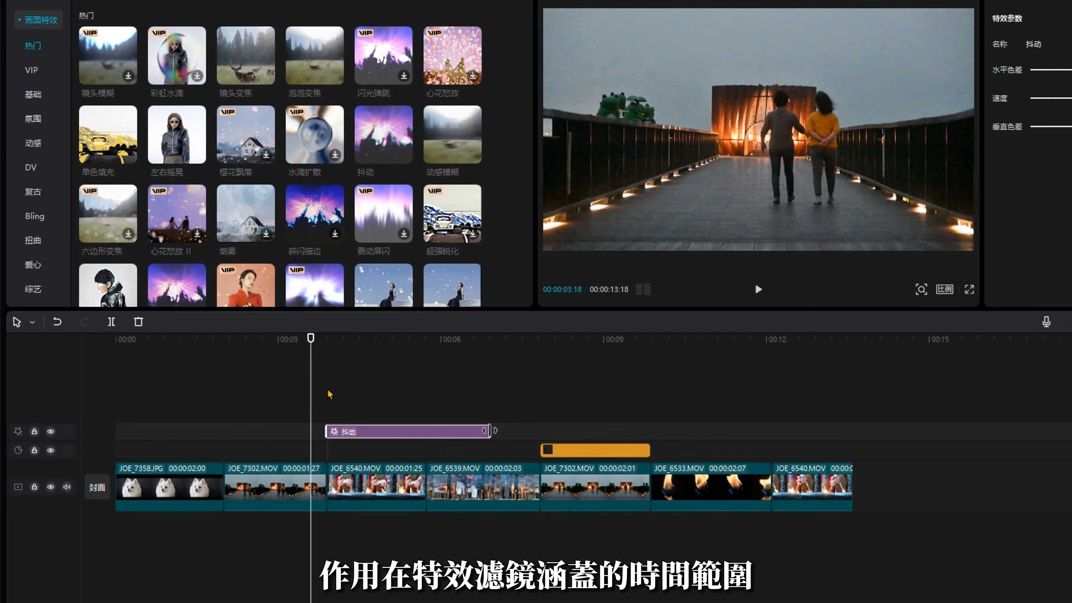
pyautogui.moveTo(490, 430); pyautogui.dragTo(427, 431)
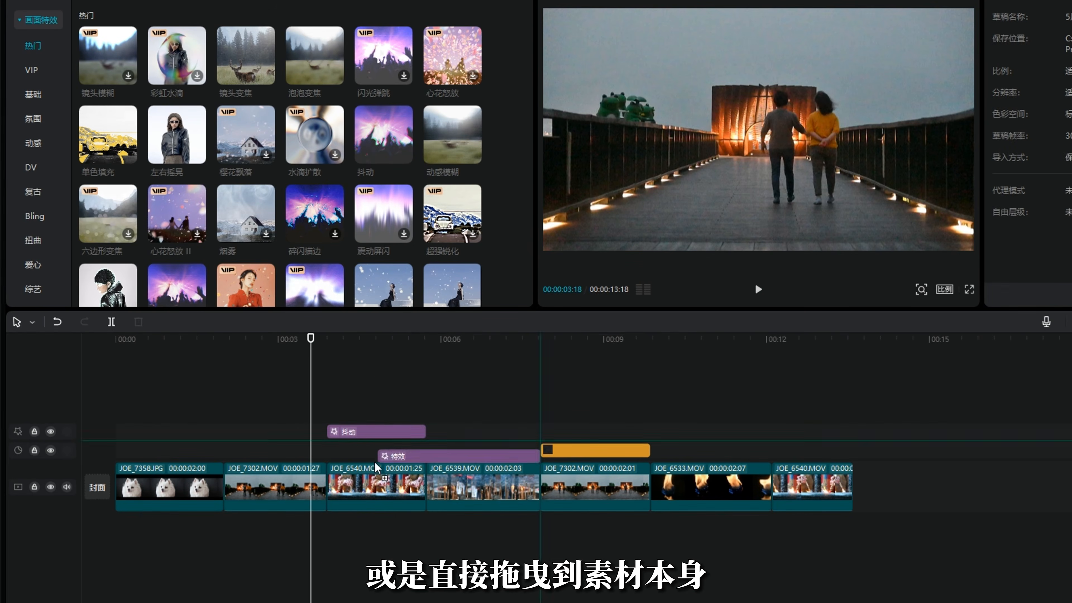
# - Apply the 抖动 effect directly to the first JOE_6540.MOV clip and open that effect's parameters for editing
pyautogui.moveTo(366, 485); pyautogui.dragTo(367, 485)
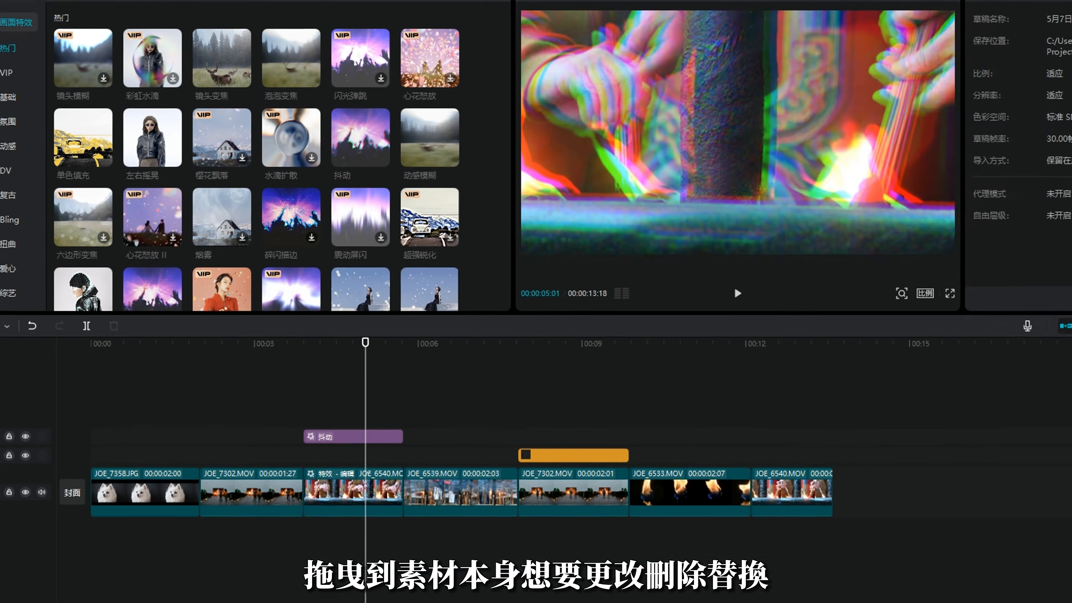
pyautogui.click(397, 485)
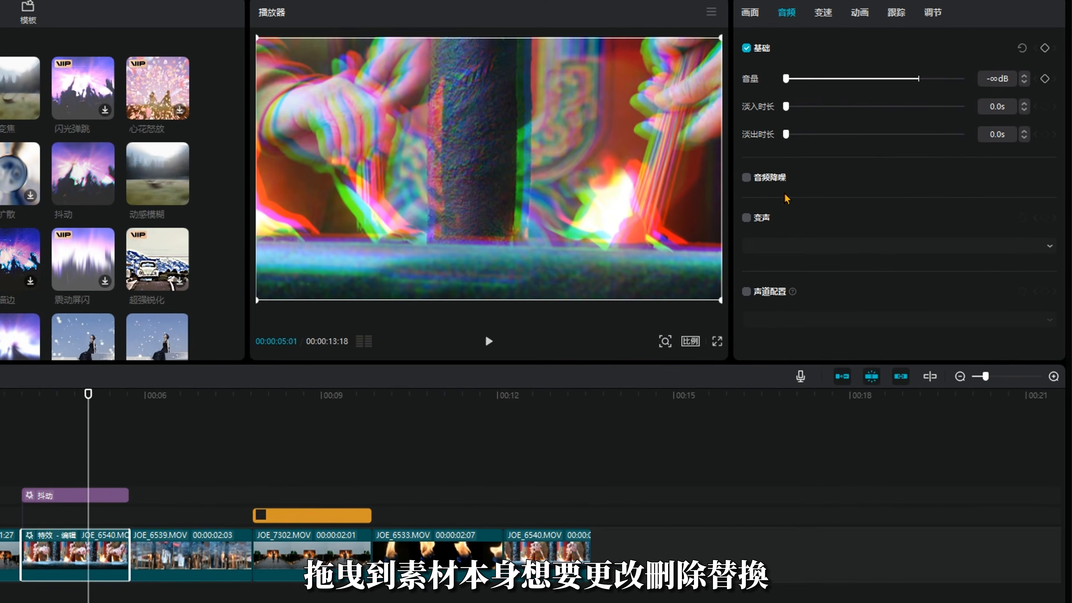
pyautogui.click(754, 16)
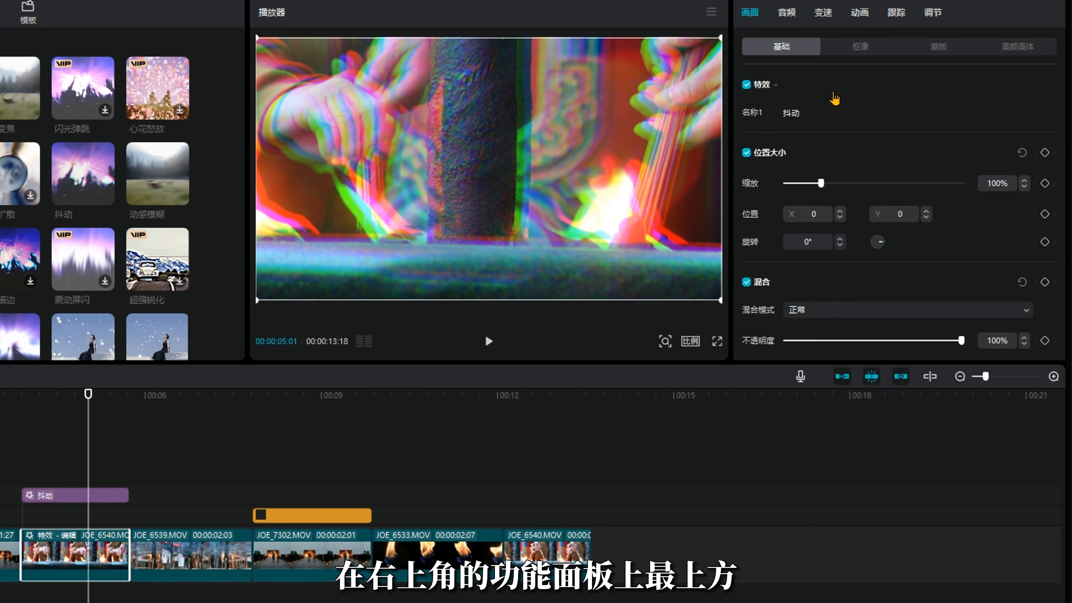
pyautogui.click(814, 114)
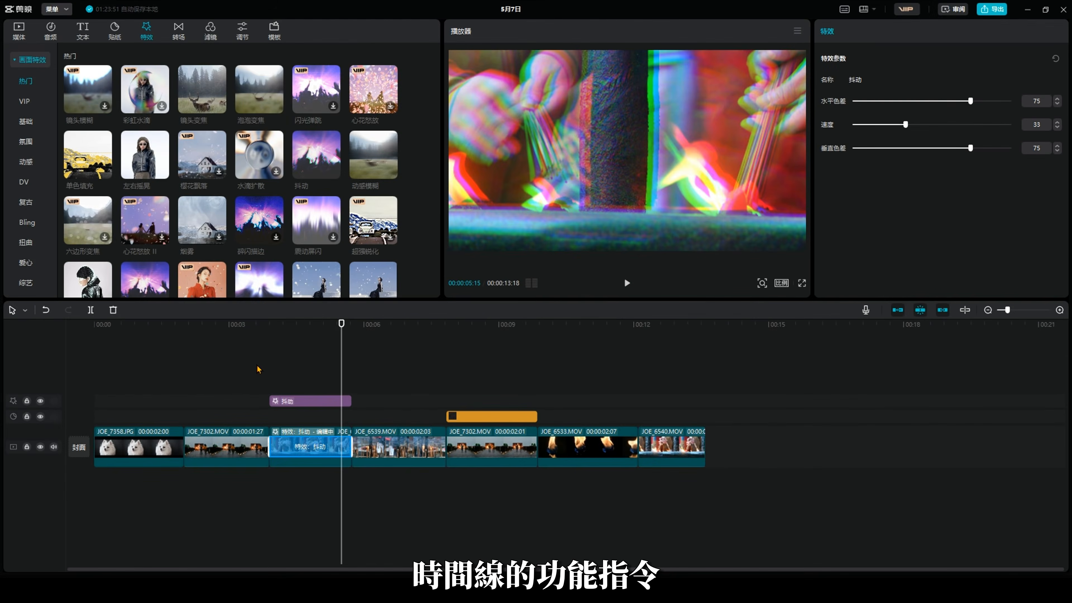
# - Split the first JOE_7302.MOV clip at 00:00:02:26 and delete the piece after the cut
pyautogui.click(311, 363)
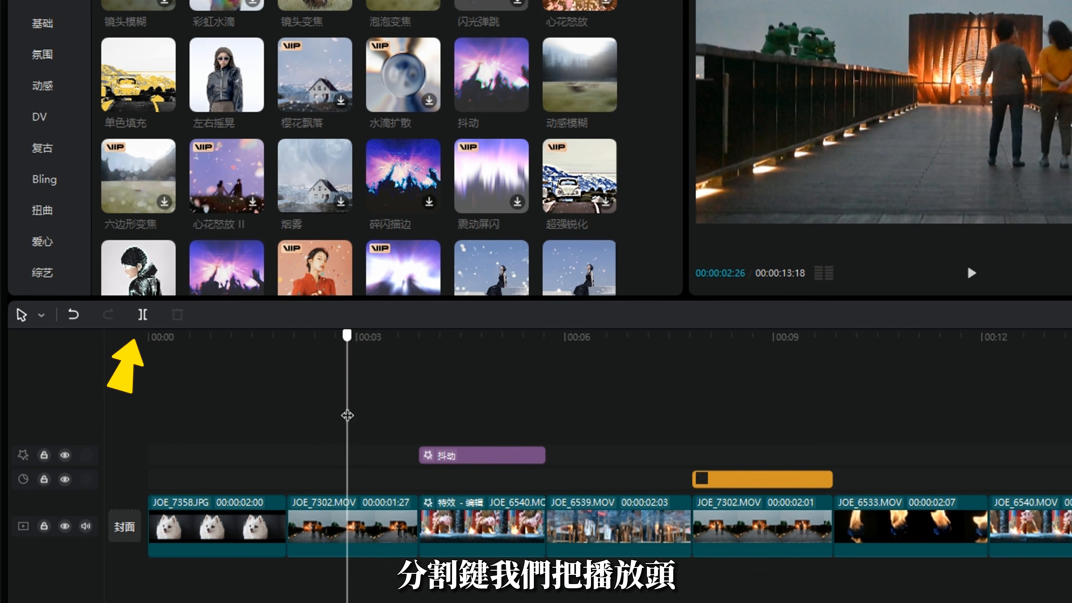
pyautogui.click(143, 314)
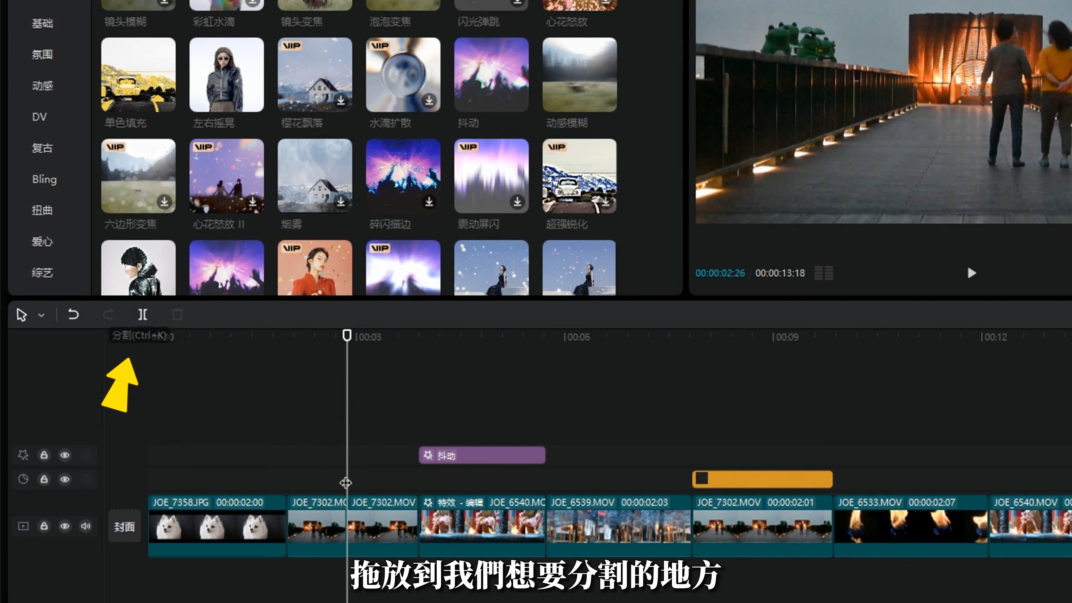
pyautogui.click(376, 525)
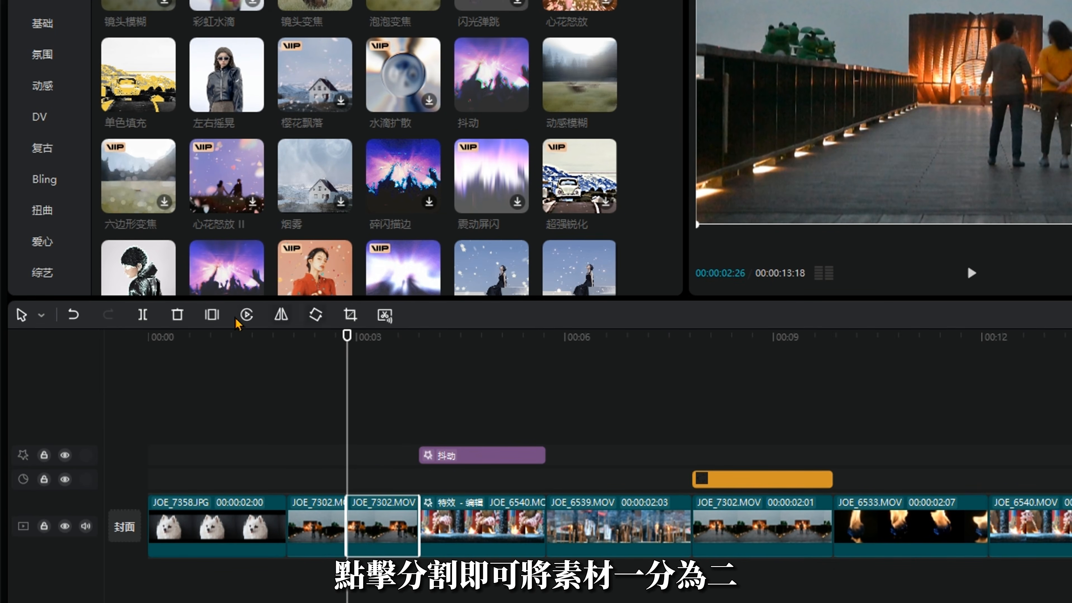
pyautogui.click(184, 317)
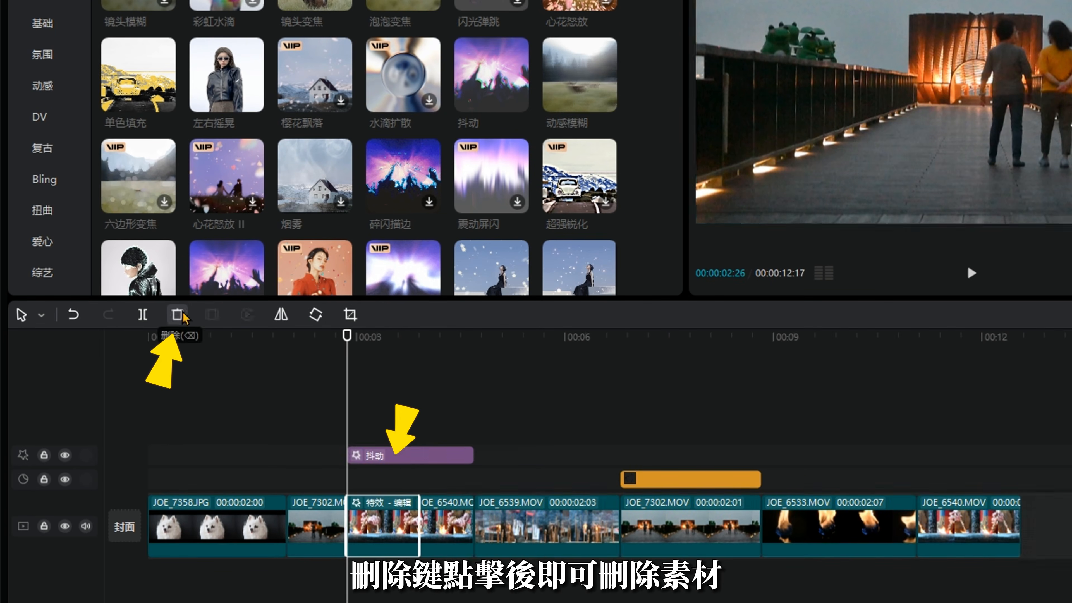
# - Insert a freeze frame (定格) in the first JOE_7302.MOV clip at 00:00:02:18 and shorten the still to 00:00:02:06
pyautogui.moveTo(347, 421); pyautogui.dragTo(328, 422)
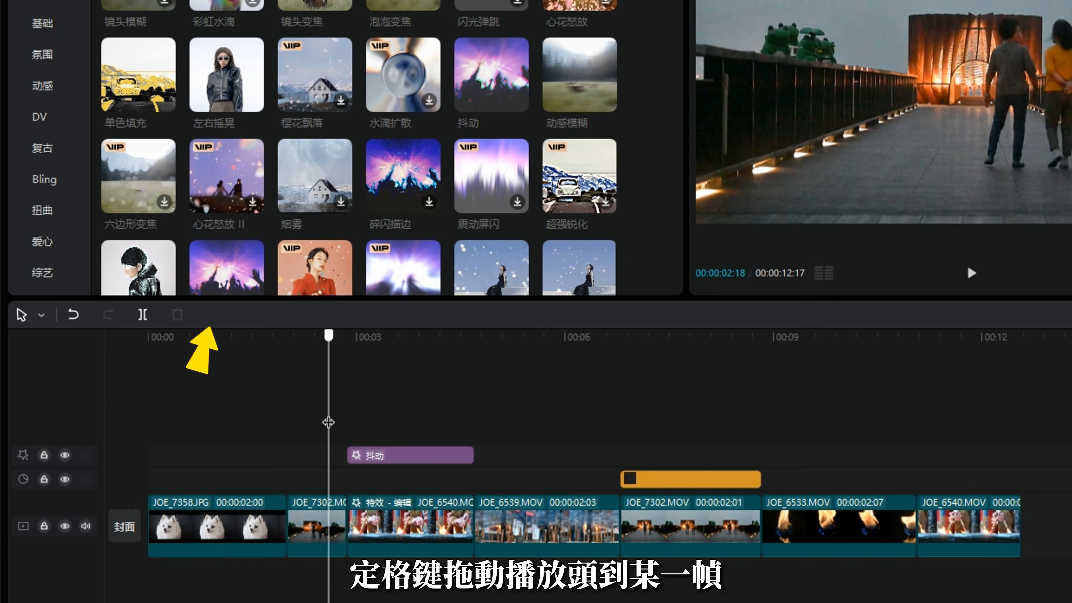
pyautogui.click(313, 542)
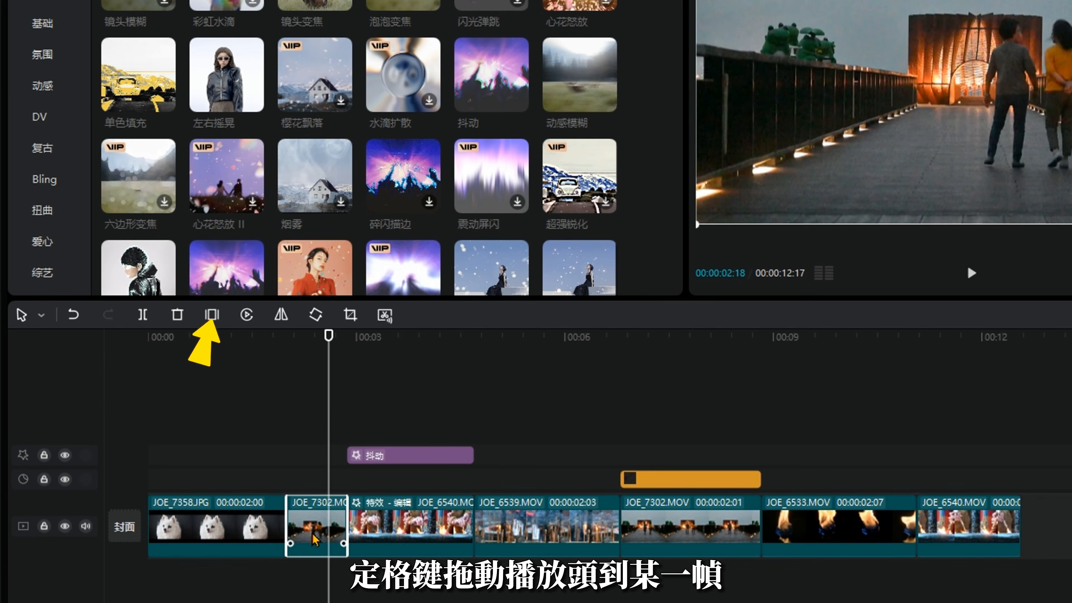
pyautogui.click(212, 316)
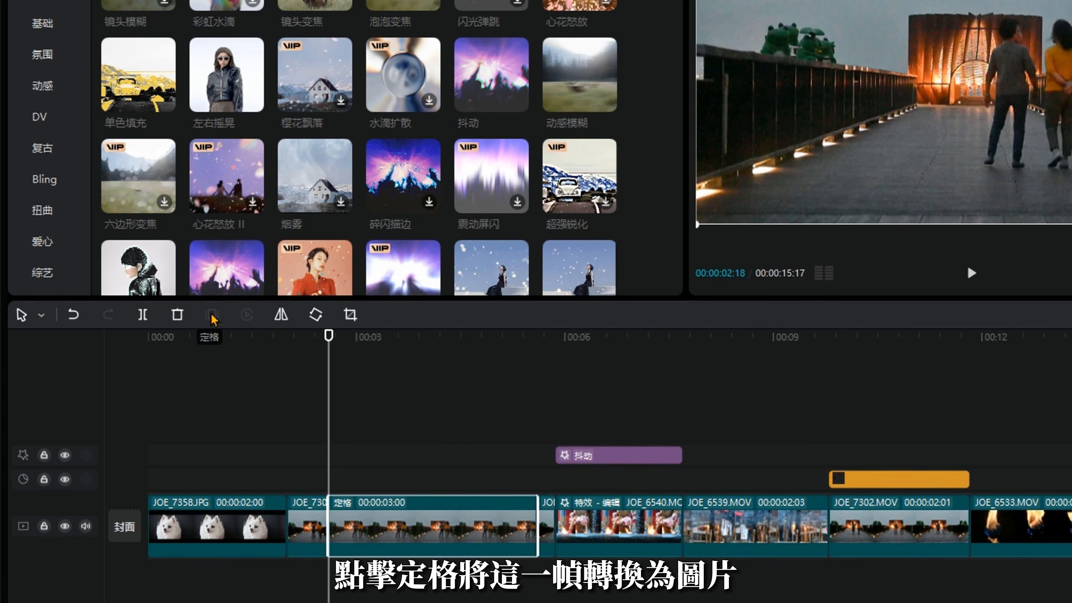
pyautogui.moveTo(538, 511); pyautogui.dragTo(479, 532)
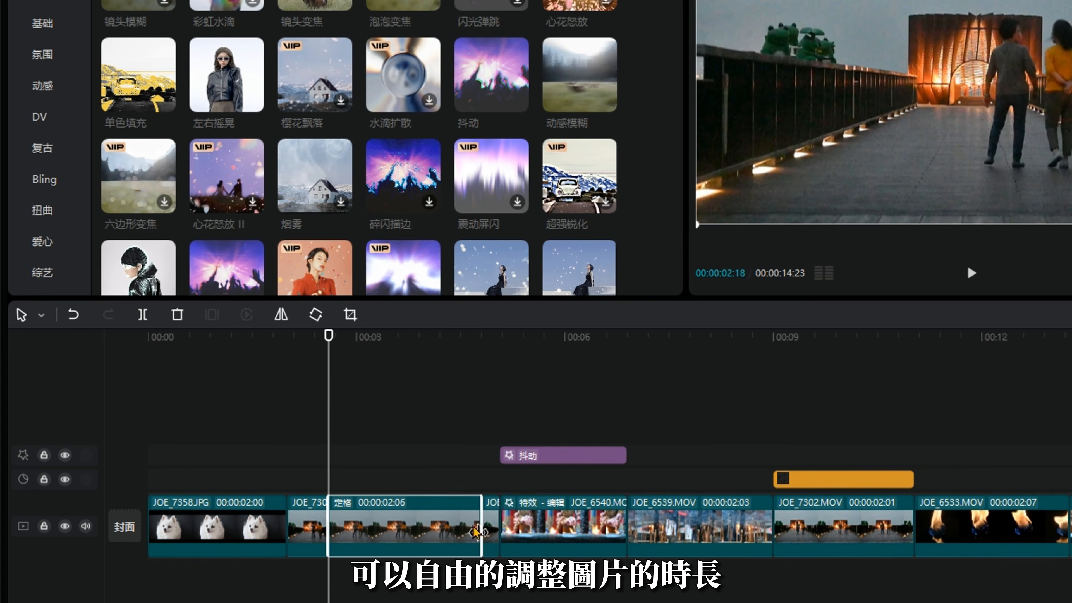
# - Preview the JOE_6539.MOV section of the main track
pyautogui.click(429, 479)
pyautogui.click(699, 526)
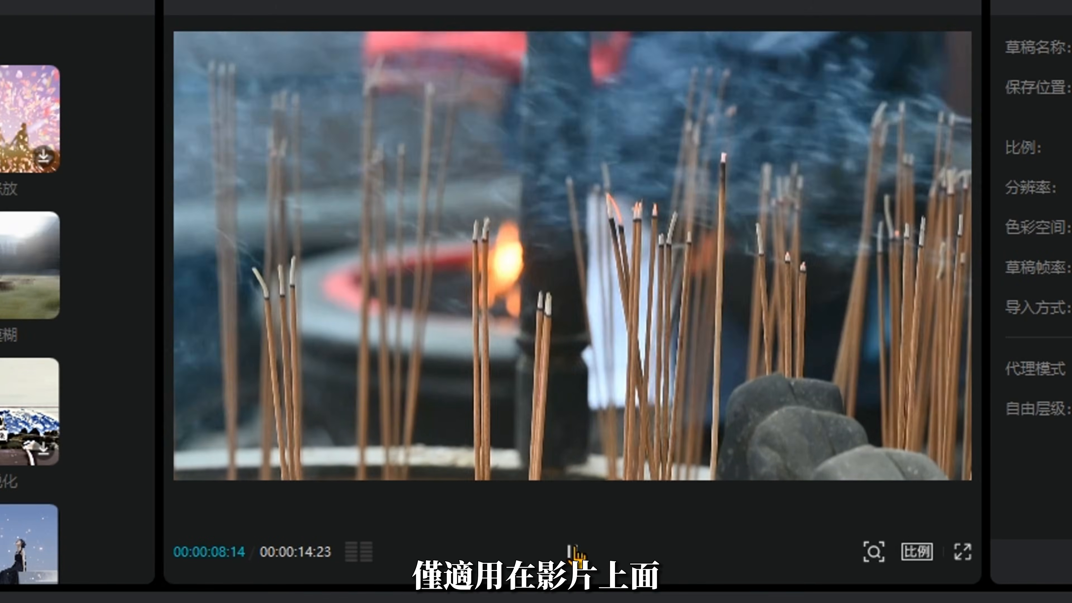
pyautogui.click(572, 551)
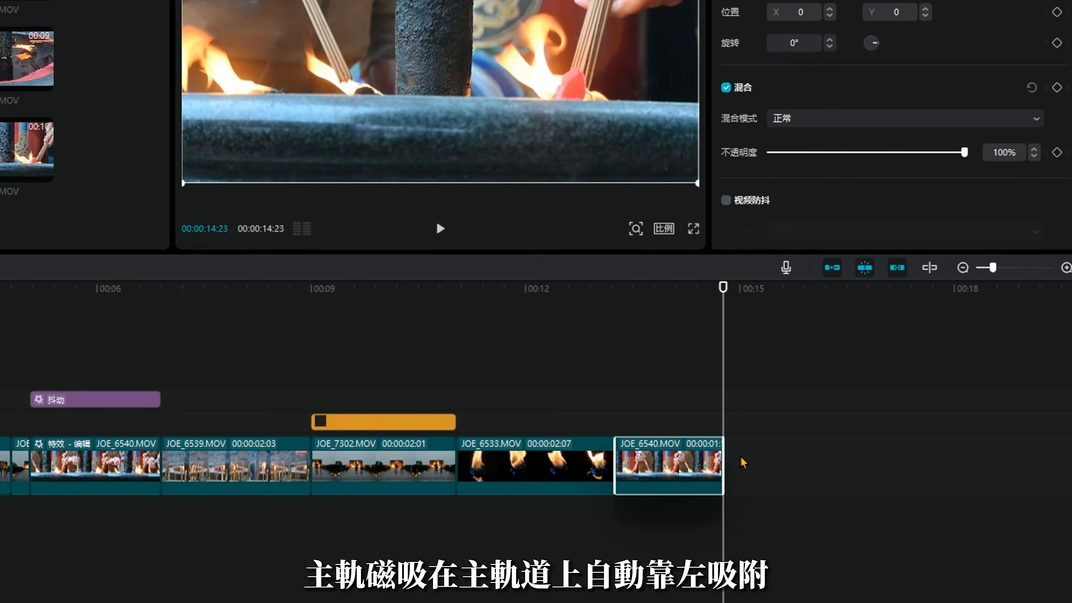
# - Test the main-track magnet by moving the last JOE_6540.MOV to about 00:15 with it off, then turning it back on
pyautogui.moveTo(699, 460); pyautogui.dragTo(757, 454)
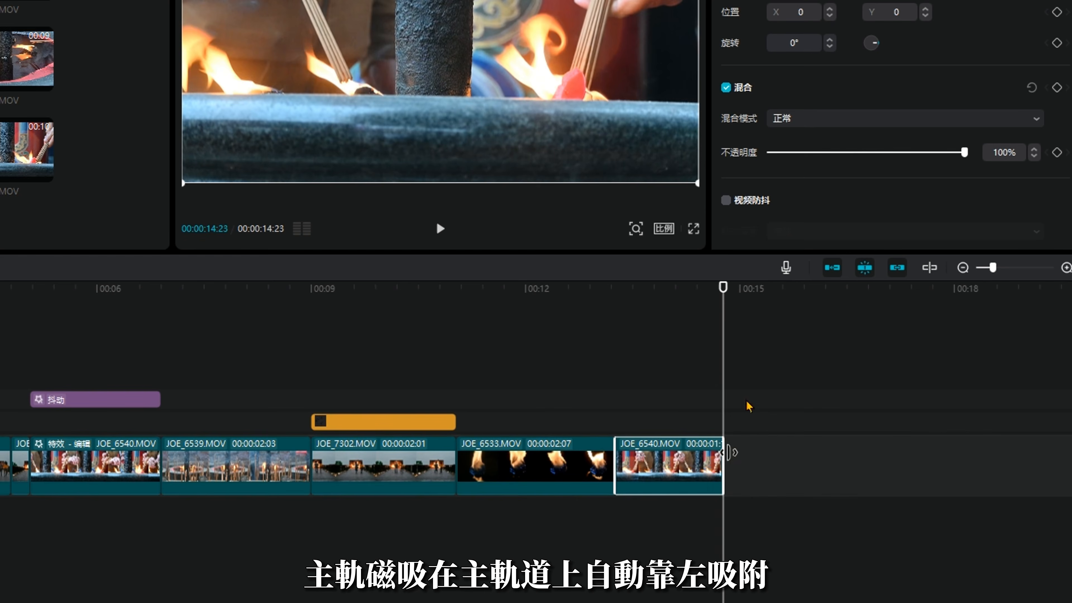
pyautogui.click(831, 268)
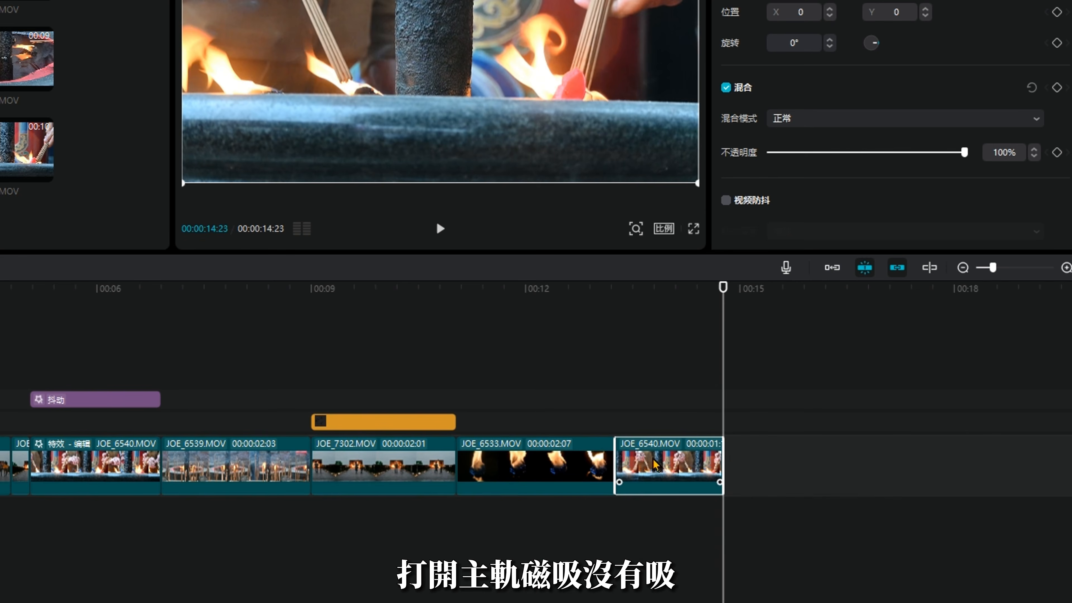
pyautogui.moveTo(656, 464); pyautogui.dragTo(790, 459)
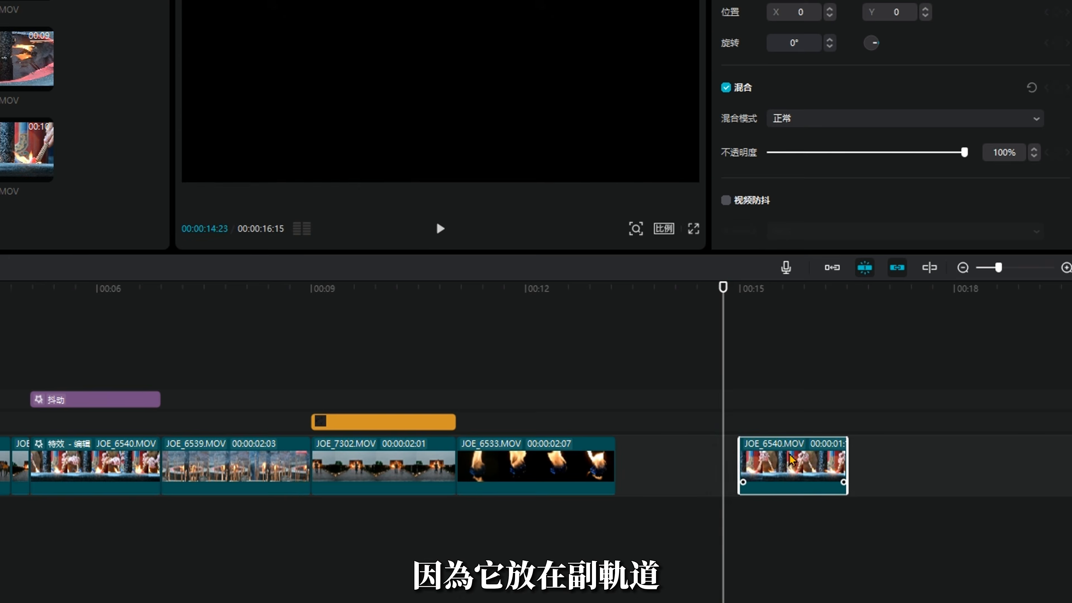
pyautogui.click(831, 268)
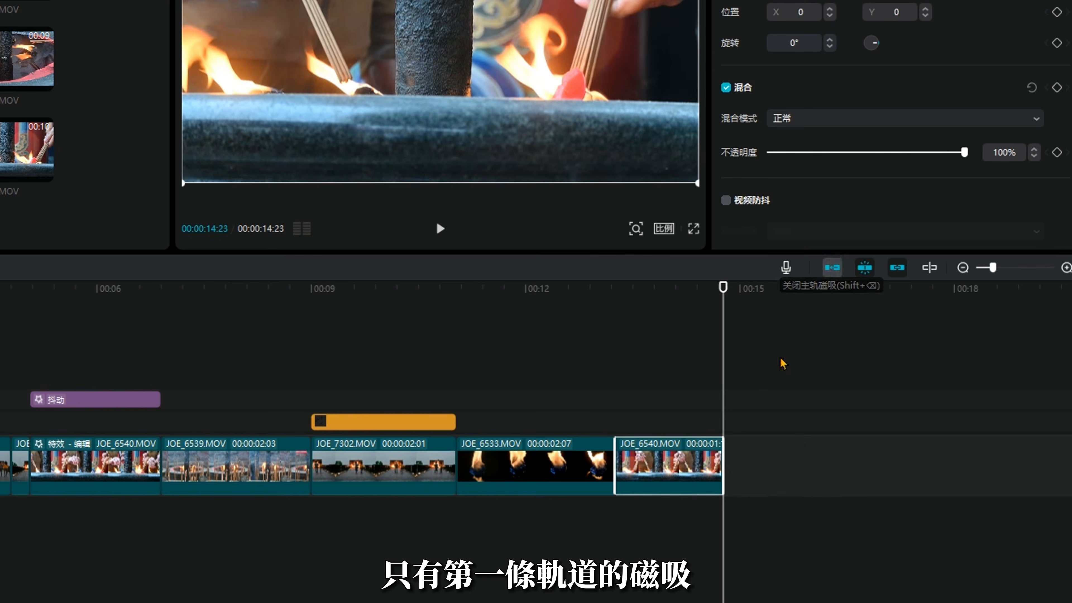
pyautogui.moveTo(668, 468); pyautogui.dragTo(736, 444)
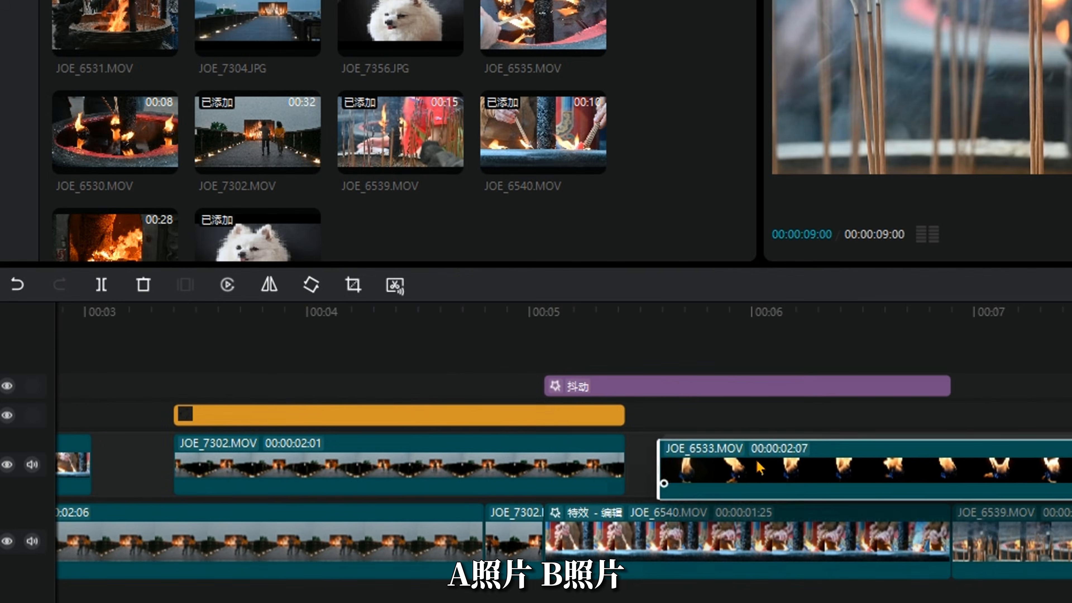
# - Slide JOE_6533.MOV further away from JOE_7302.MOV along the secondary track
pyautogui.moveTo(759, 467); pyautogui.dragTo(816, 467)
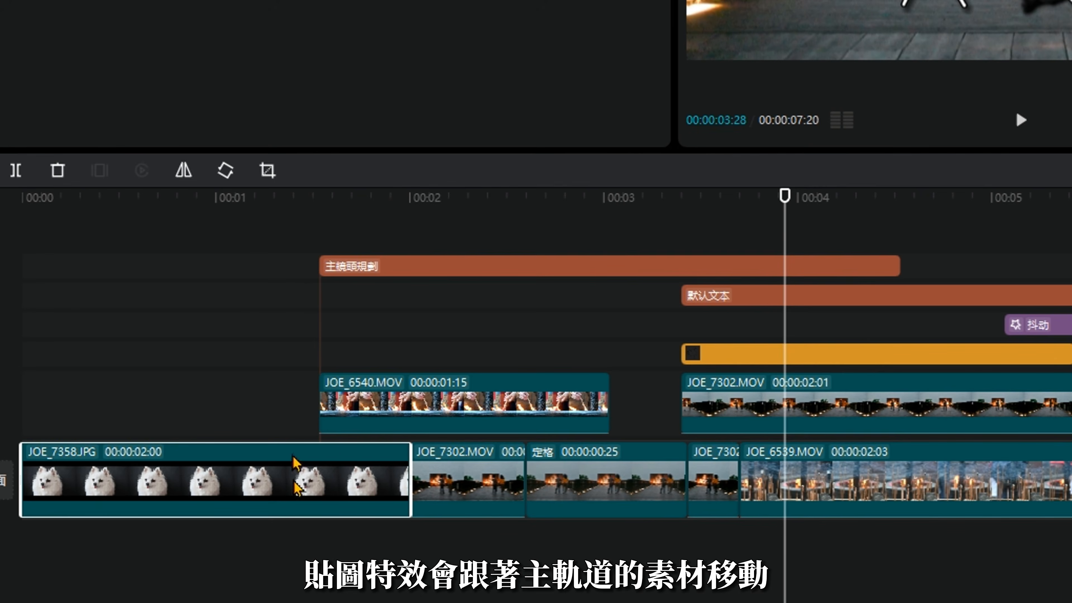
# - Shorten the main-track JOE_7358.JPG to 00:00:01:08, then lengthen it past 00:00:03:14 to test how linked titles and stickers follow
pyautogui.moveTo(405, 468); pyautogui.dragTo(262, 478)
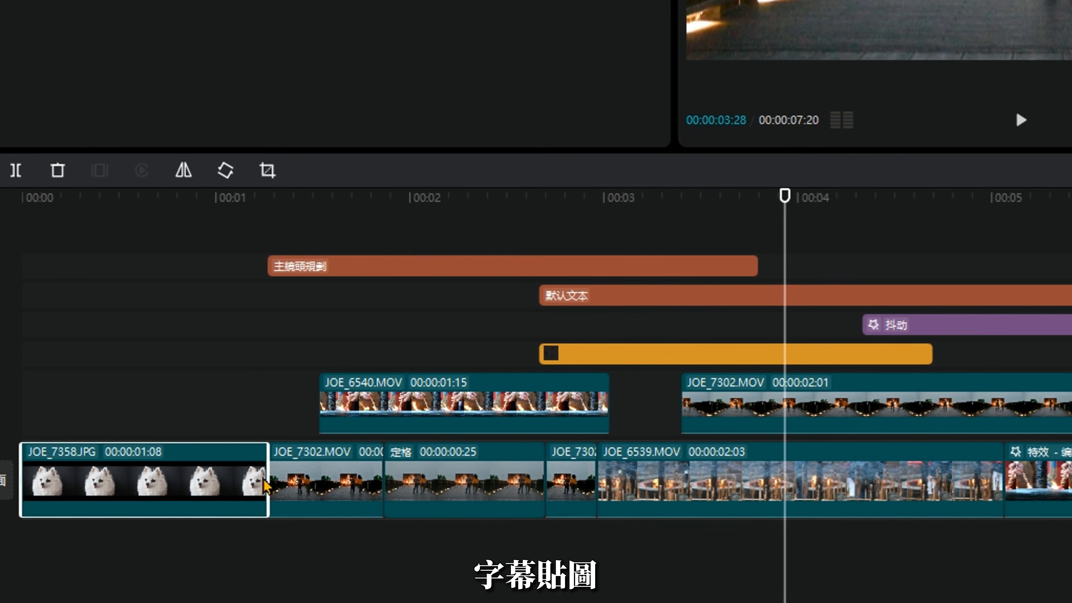
pyautogui.moveTo(267, 477); pyautogui.dragTo(695, 477)
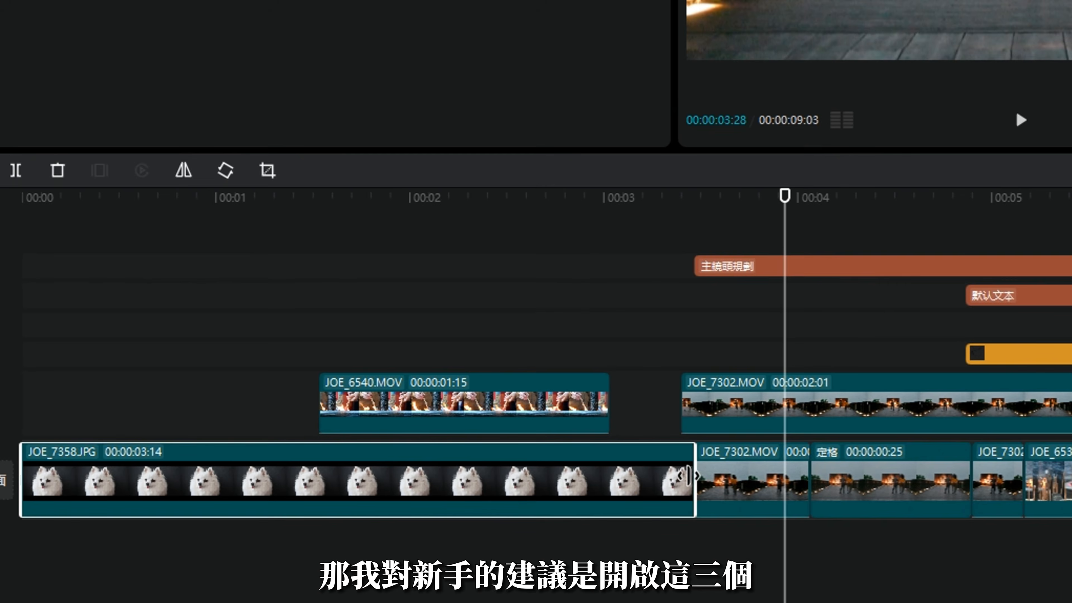
pyautogui.moveTo(688, 477); pyautogui.dragTo(892, 477)
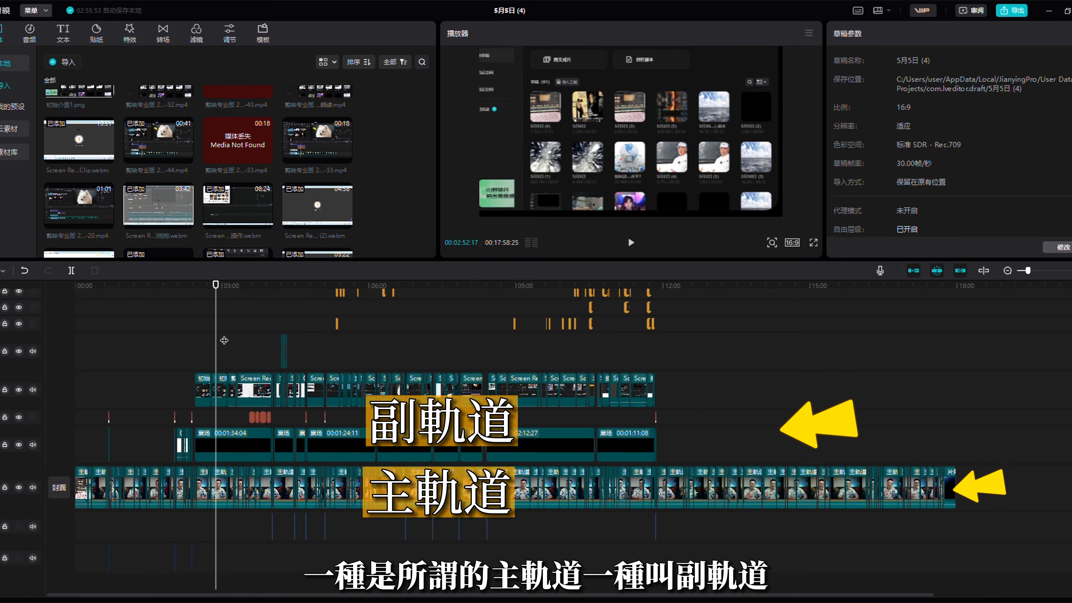
pyautogui.moveTo(225, 339); pyautogui.dragTo(272, 321)
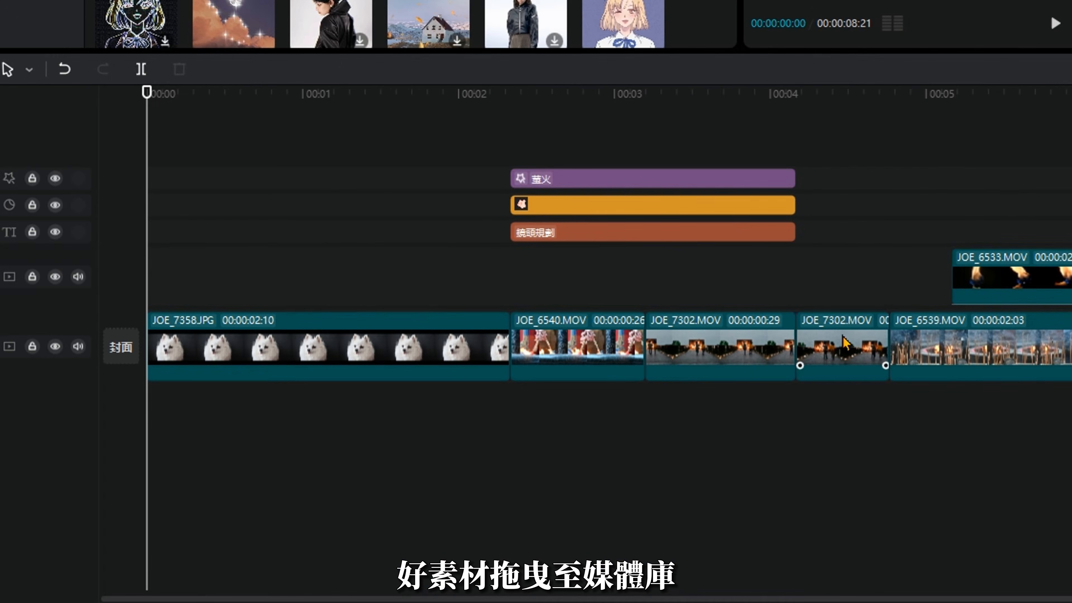
# - Lock the secondary video track that holds JOE_6533.MOV, then unlock it again
pyautogui.click(844, 342)
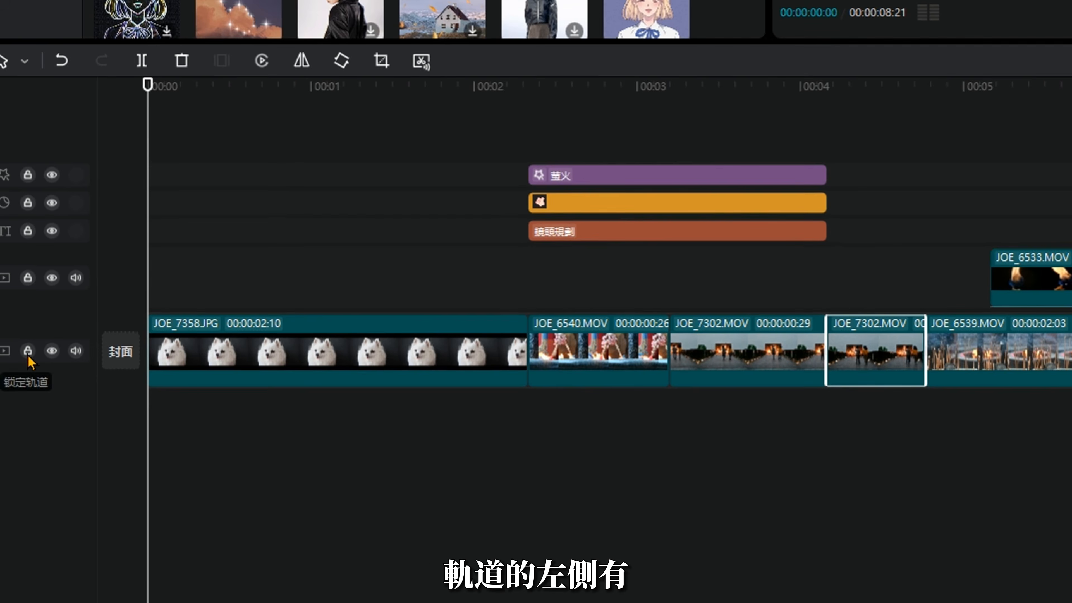
pyautogui.click(28, 277)
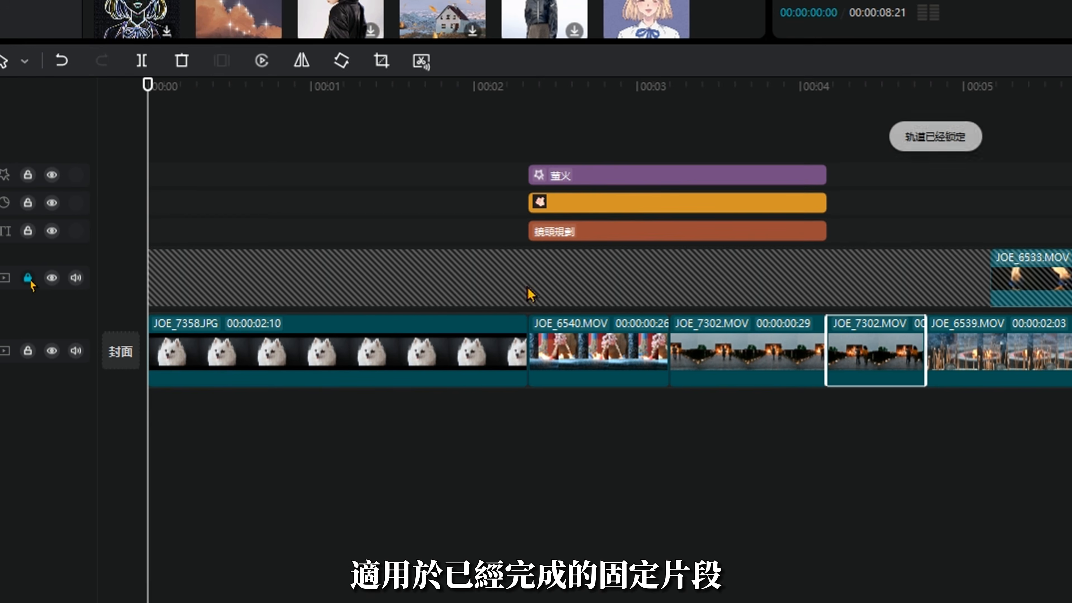
pyautogui.click(28, 277)
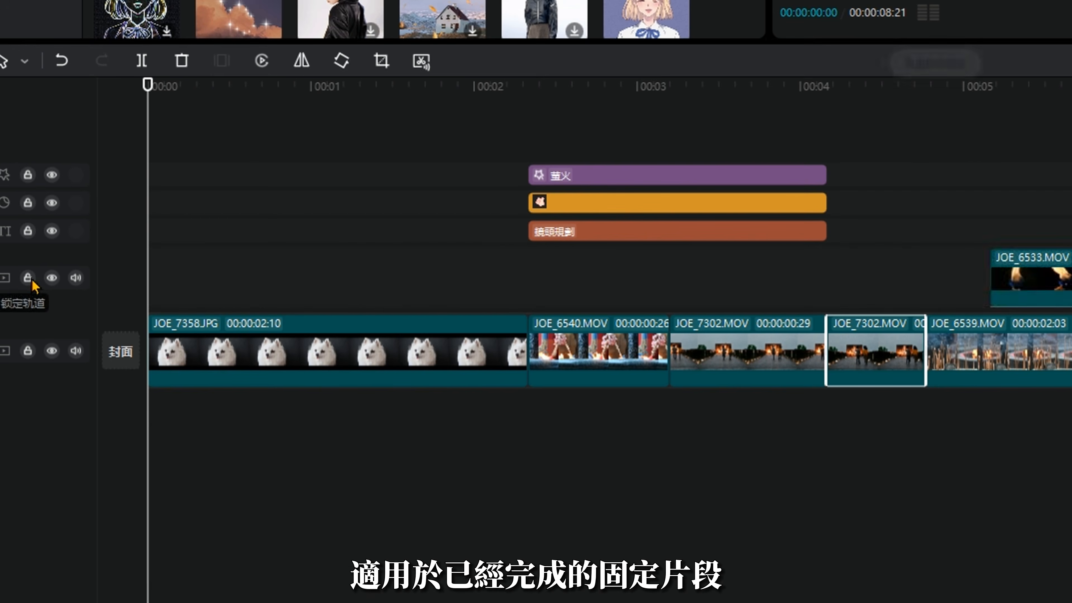
# - Toggle the visibility of the JOE_6533.MOV track off and on with the playhead at 00:00:05:23, and mute and unmute that track
pyautogui.click(51, 278)
pyautogui.click(1043, 241)
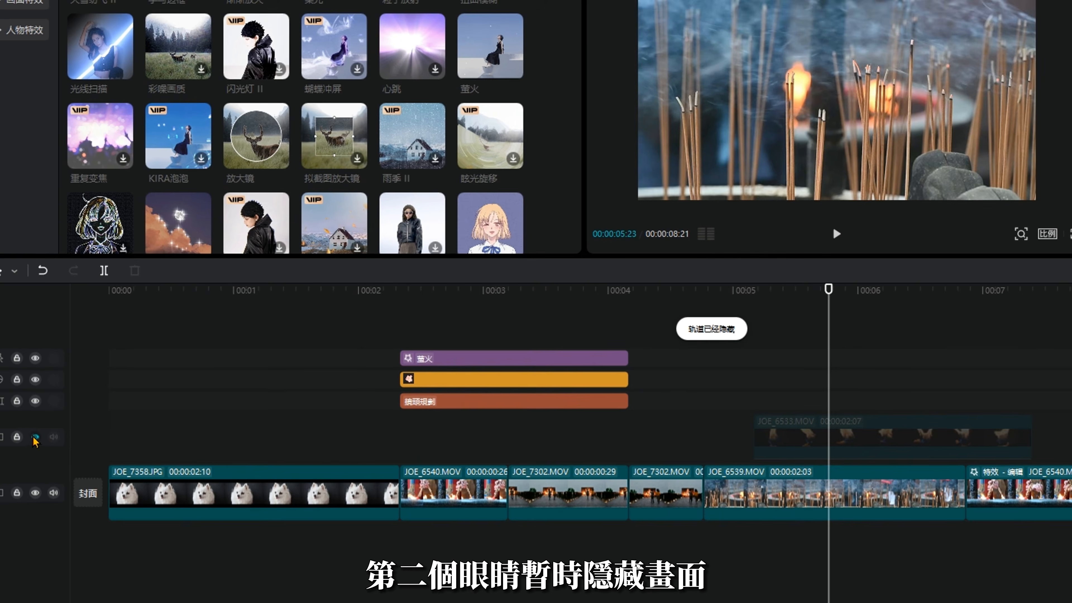
pyautogui.click(35, 437)
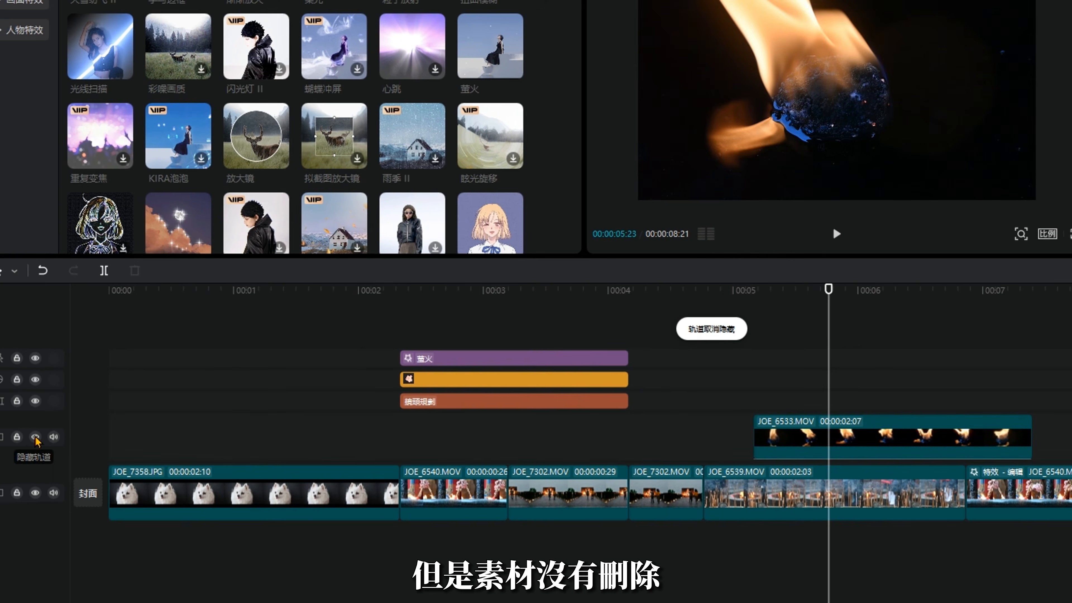
pyautogui.click(35, 437)
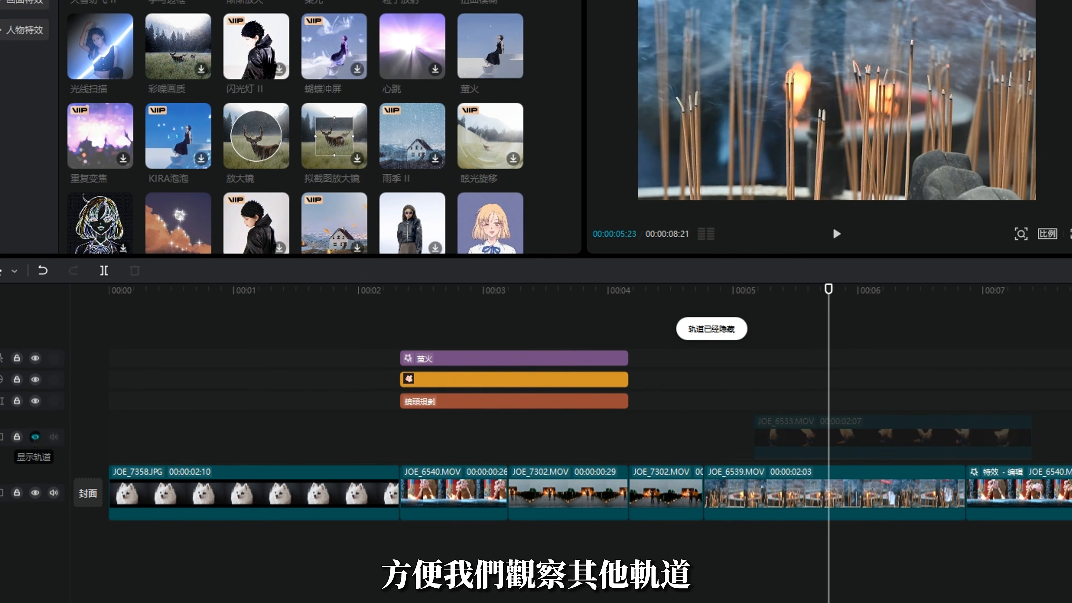
pyautogui.click(35, 437)
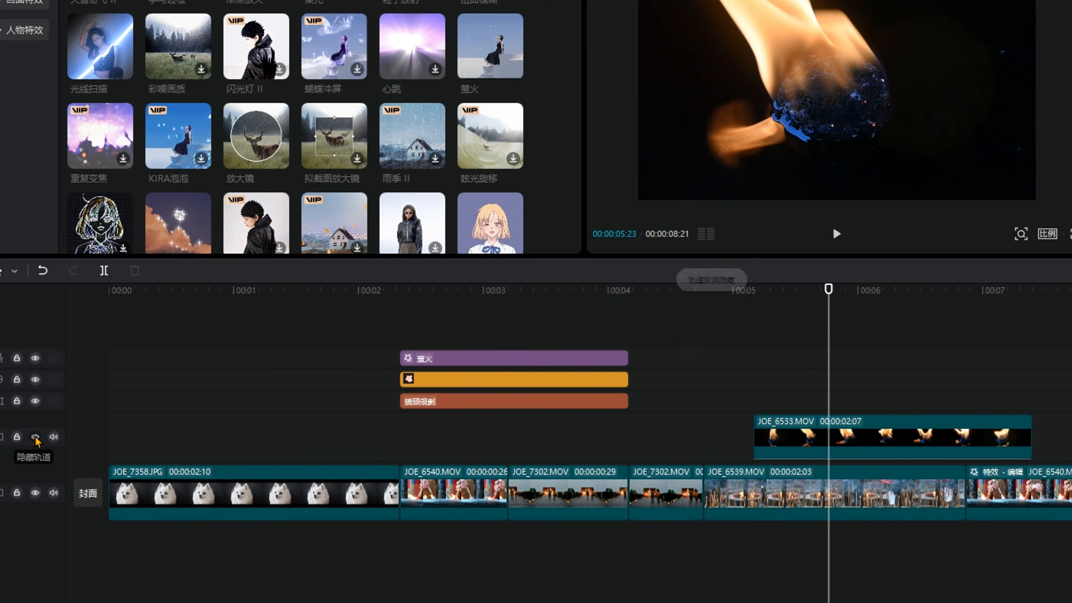
pyautogui.click(53, 437)
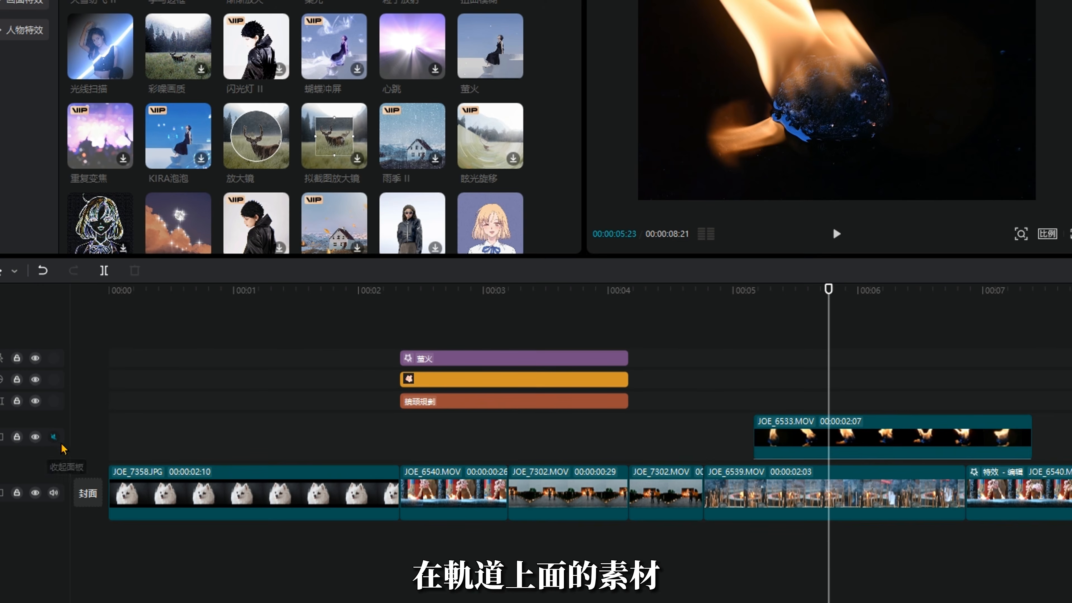
pyautogui.click(54, 437)
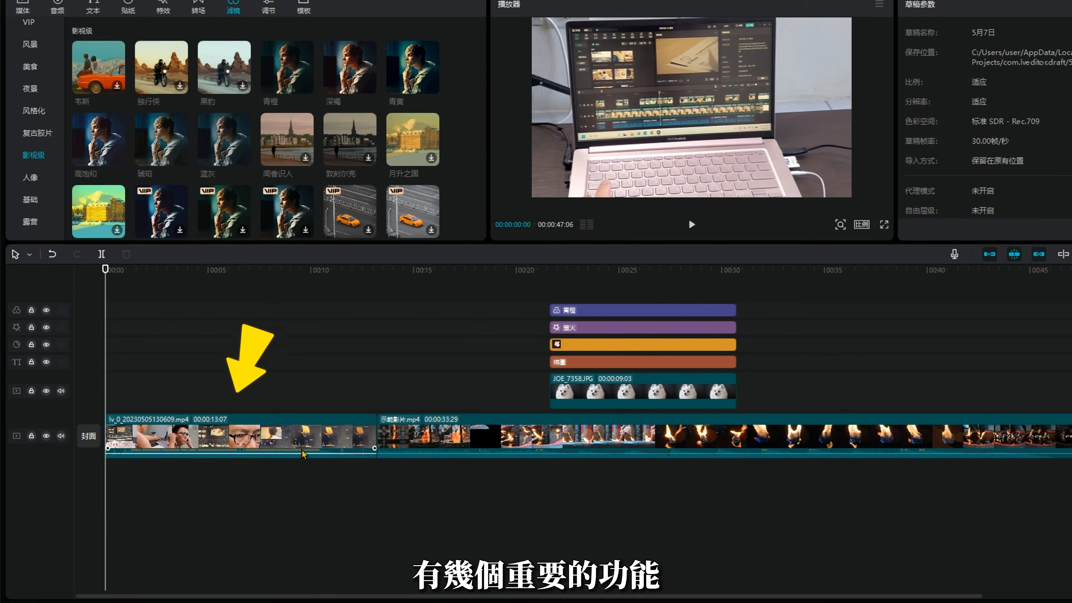
# - Split lv_0_20230505130609.mp4 on the main track into its separate shots with 智能镜头分割 and inspect the resulting pieces
pyautogui.click(302, 453)
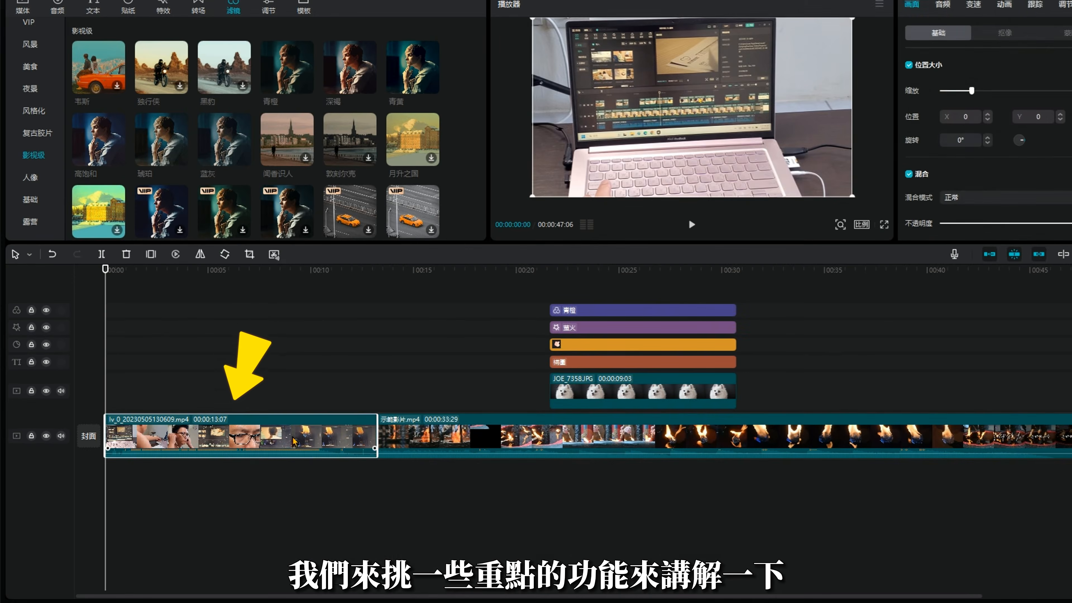
pyautogui.rightClick(293, 437)
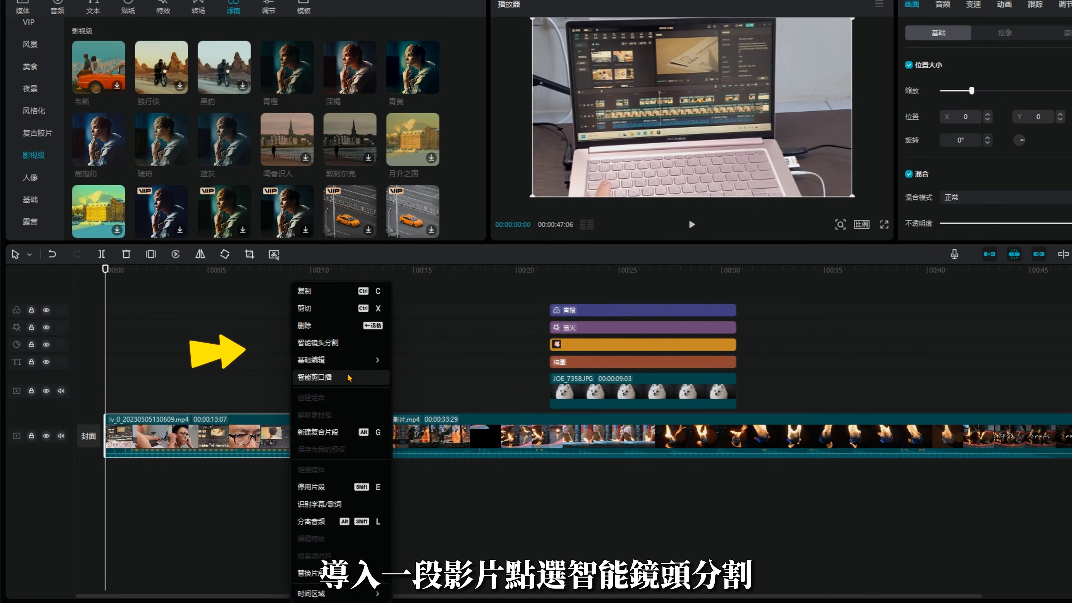
pyautogui.click(337, 344)
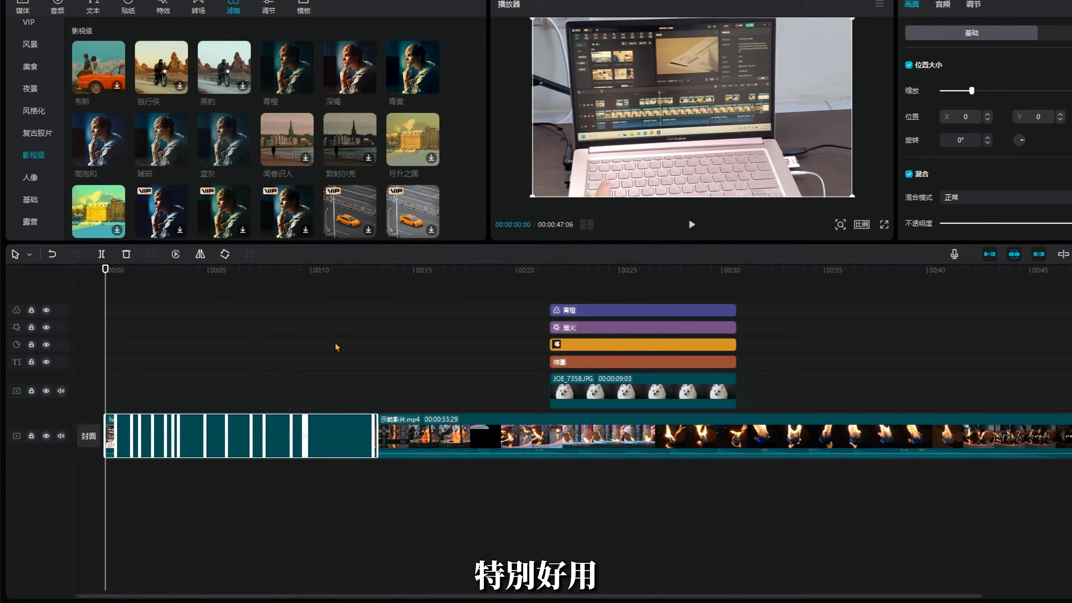
pyautogui.scroll(2, 338, 362)
pyautogui.scroll(3, 337, 363)
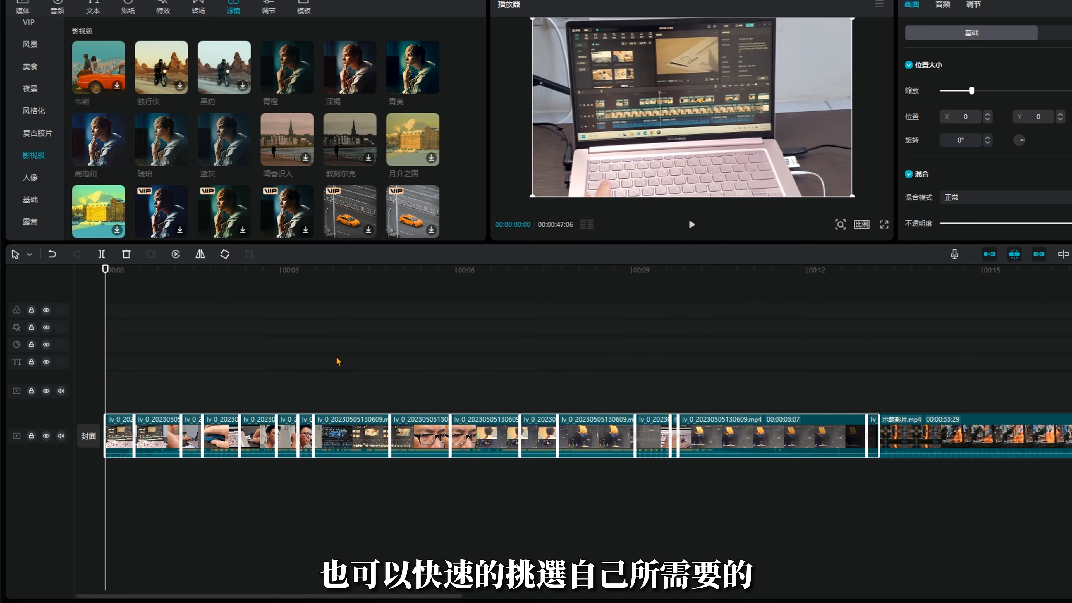
pyautogui.press('space')
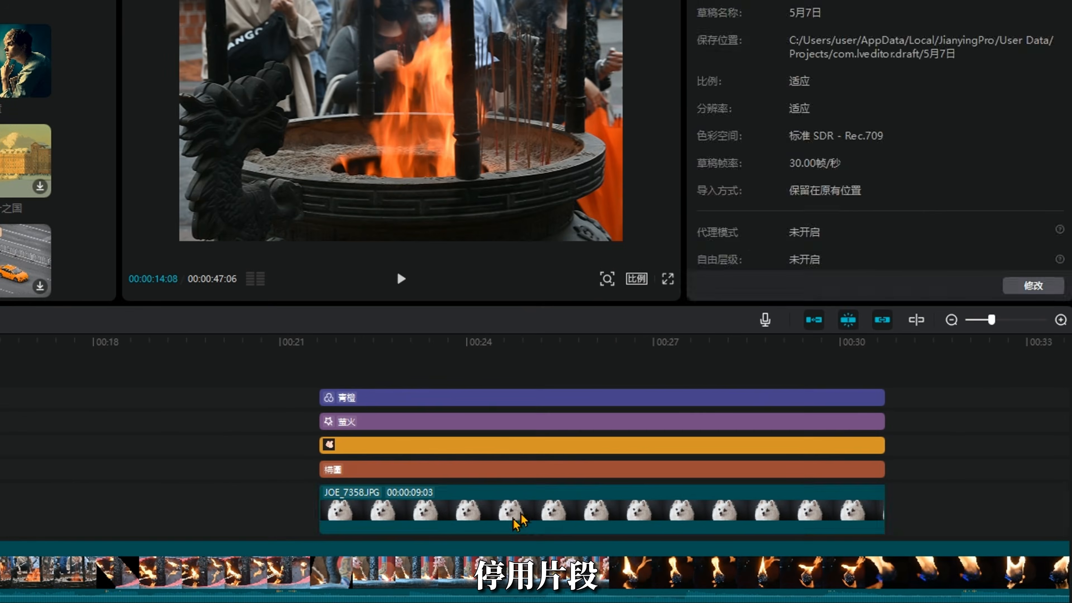
# - Disable the JOE_7358.JPG clip on the secondary track with 停用片段 and check the preview from 00:00:25:04 to 00:00:25:23
pyautogui.click(515, 520)
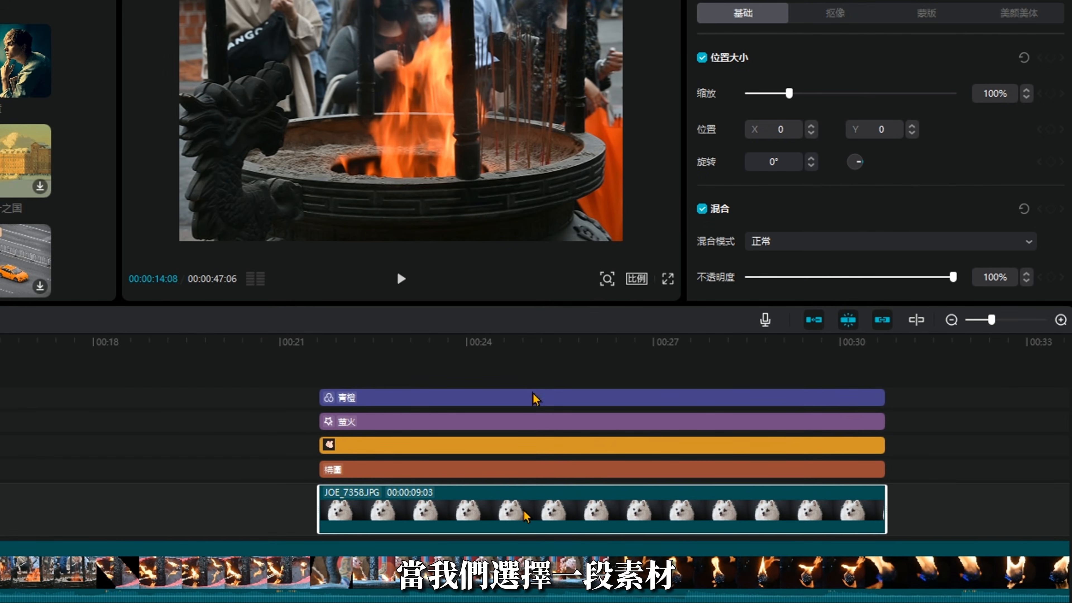
pyautogui.click(540, 376)
pyautogui.rightClick(600, 517)
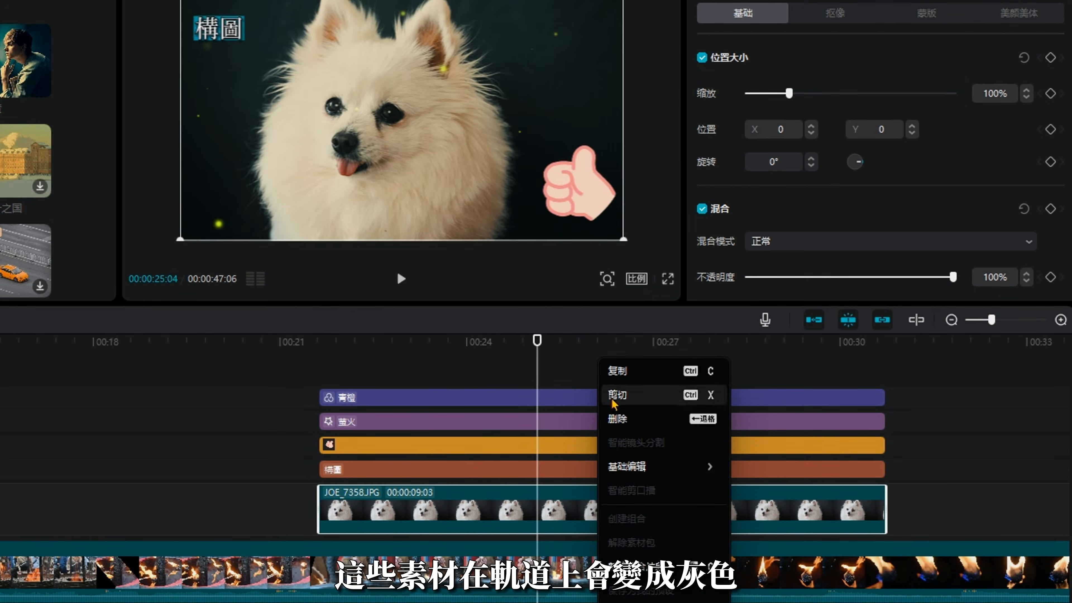
pyautogui.press('v')
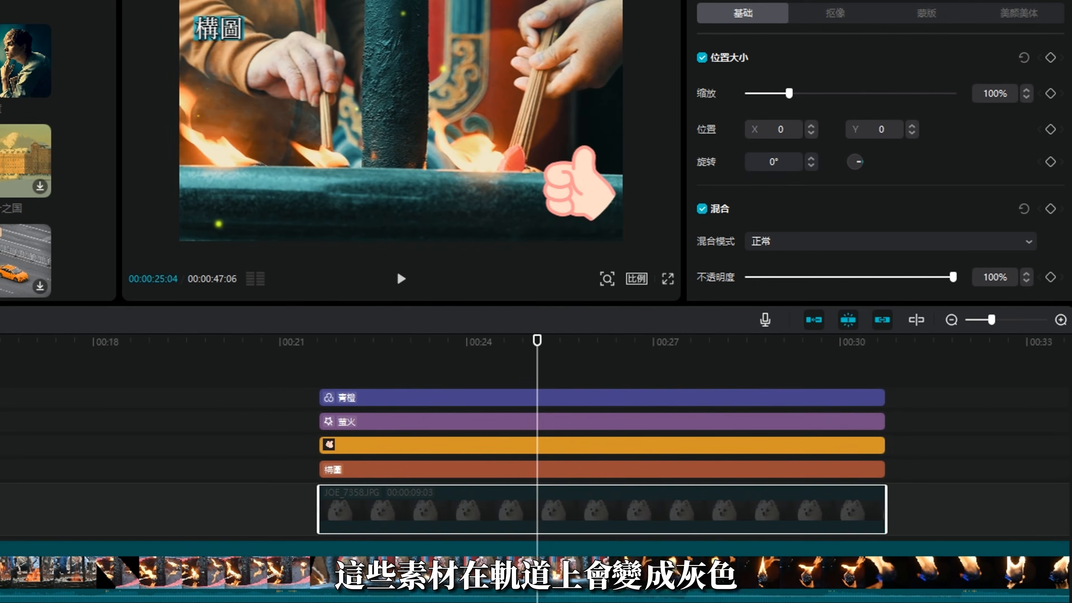
pyautogui.moveTo(535, 370); pyautogui.dragTo(577, 371)
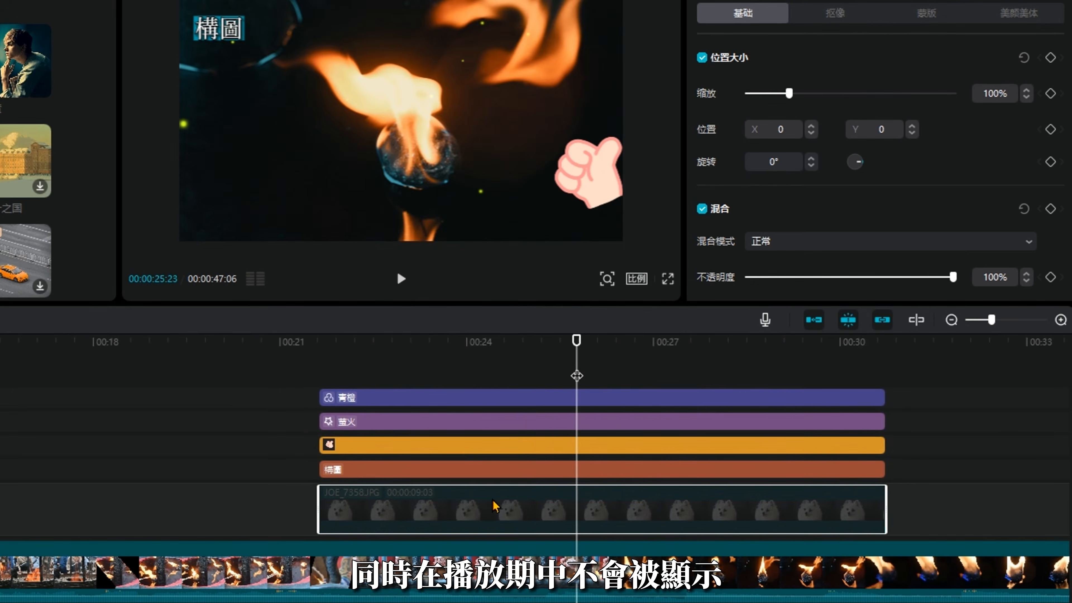
pyautogui.moveTo(492, 501)
pyautogui.mouseDown()
pyautogui.moveTo(454, 501)
pyautogui.moveTo(491, 501)
pyautogui.mouseUp()
pyautogui.moveTo(523, 505); pyautogui.dragTo(496, 509)
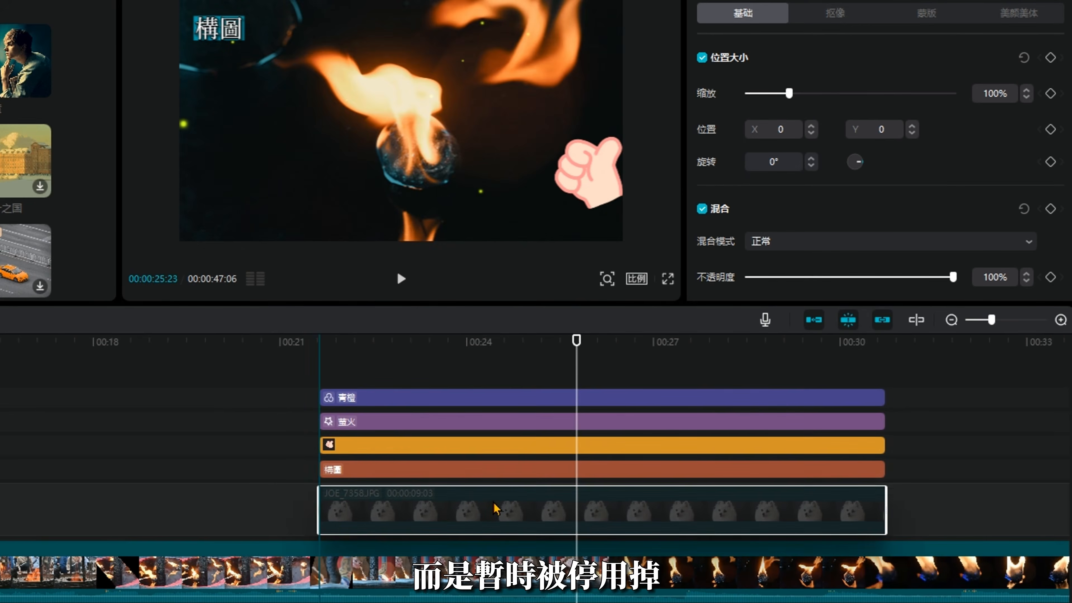
# - Re-enable the disabled JOE_7358.JPG clip on the secondary track and check the preview at 00:00:24:17
pyautogui.click(495, 358)
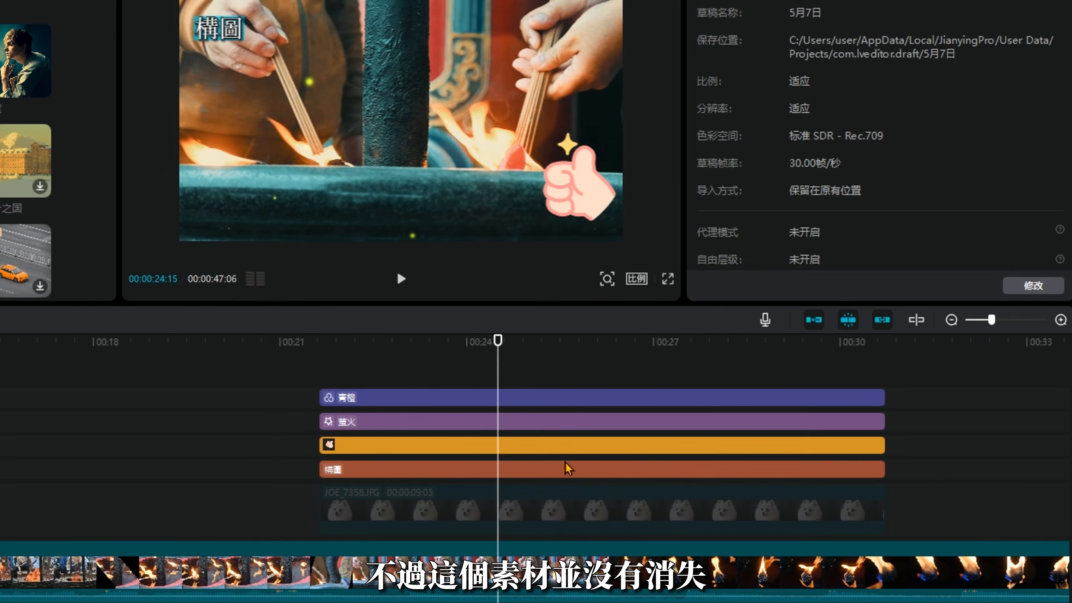
pyautogui.click(580, 501)
pyautogui.rightClick(579, 496)
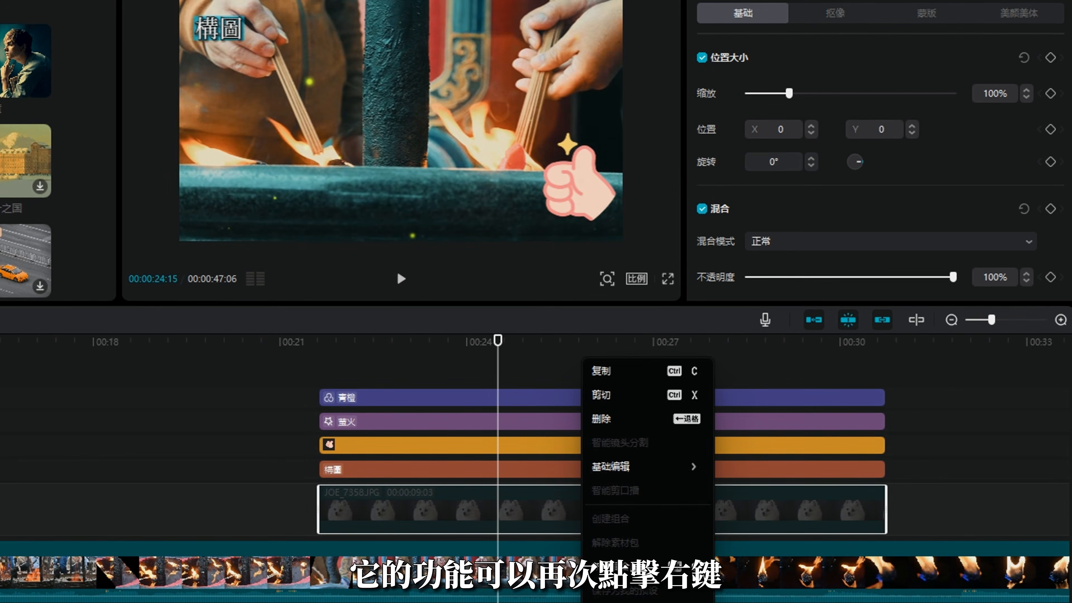
pyautogui.click(612, 601)
pyautogui.click(502, 342)
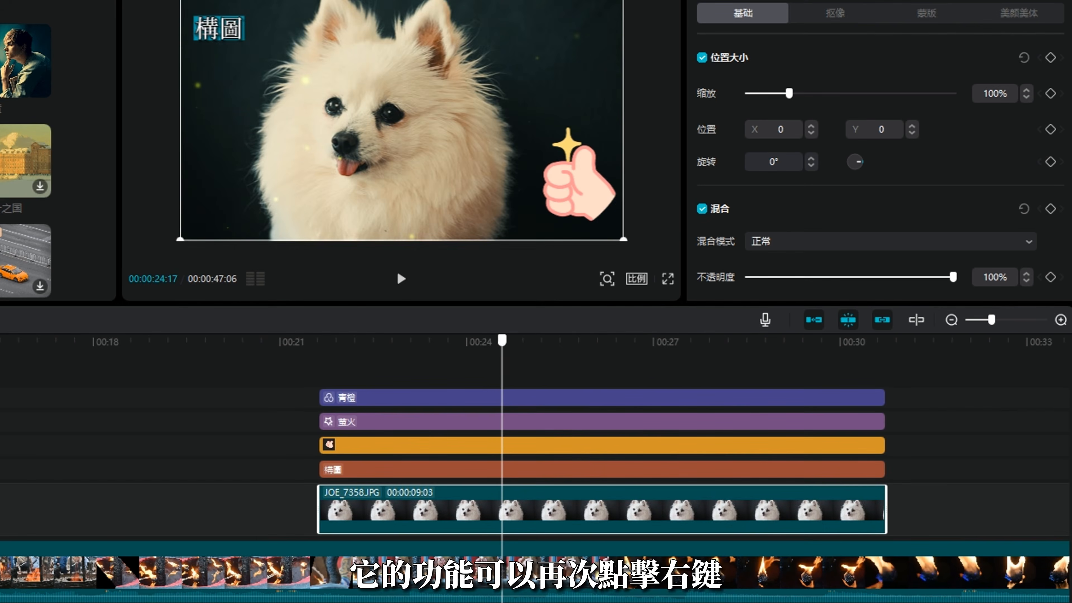
# - Group the 青橙 filter, 萤火 effect, sticker, text and JOE_7358.JPG clips together with 创建组合
pyautogui.click(458, 364)
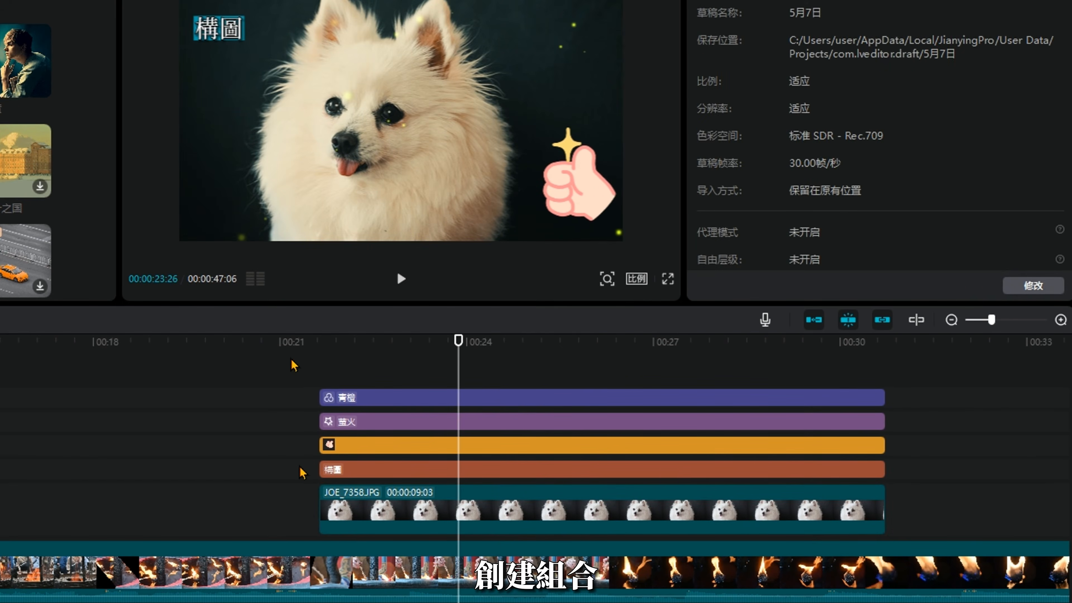
pyautogui.moveTo(326, 374); pyautogui.dragTo(954, 528)
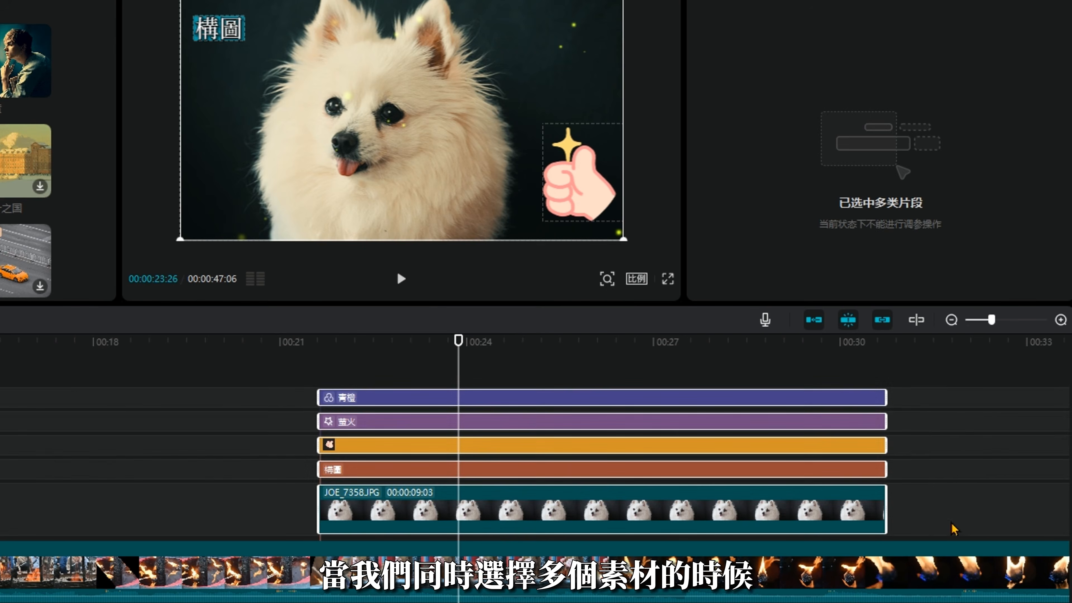
pyautogui.rightClick(760, 503)
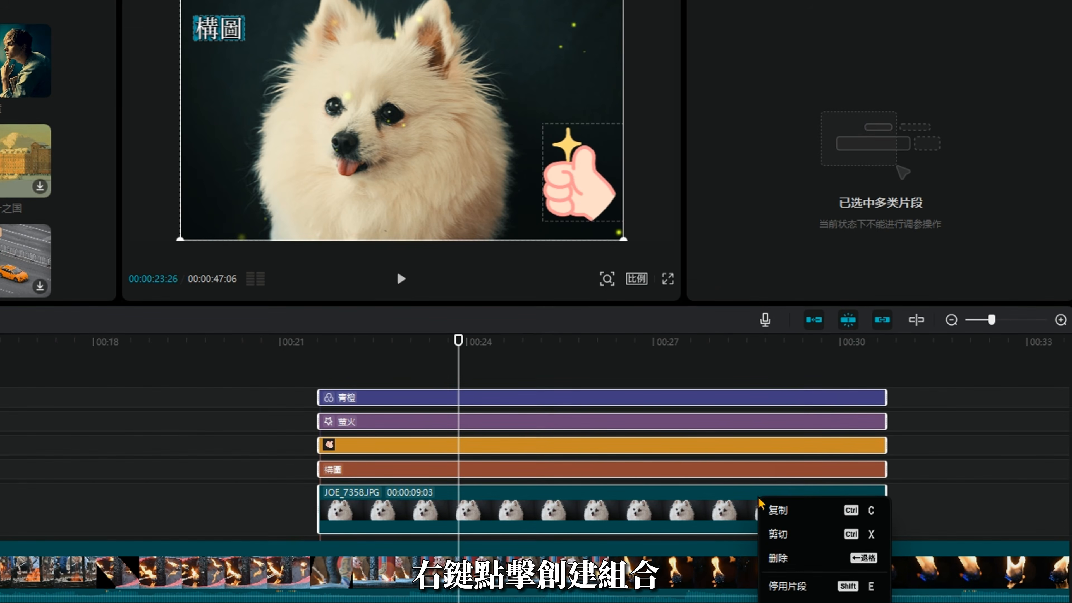
pyautogui.click(785, 602)
pyautogui.click(226, 470)
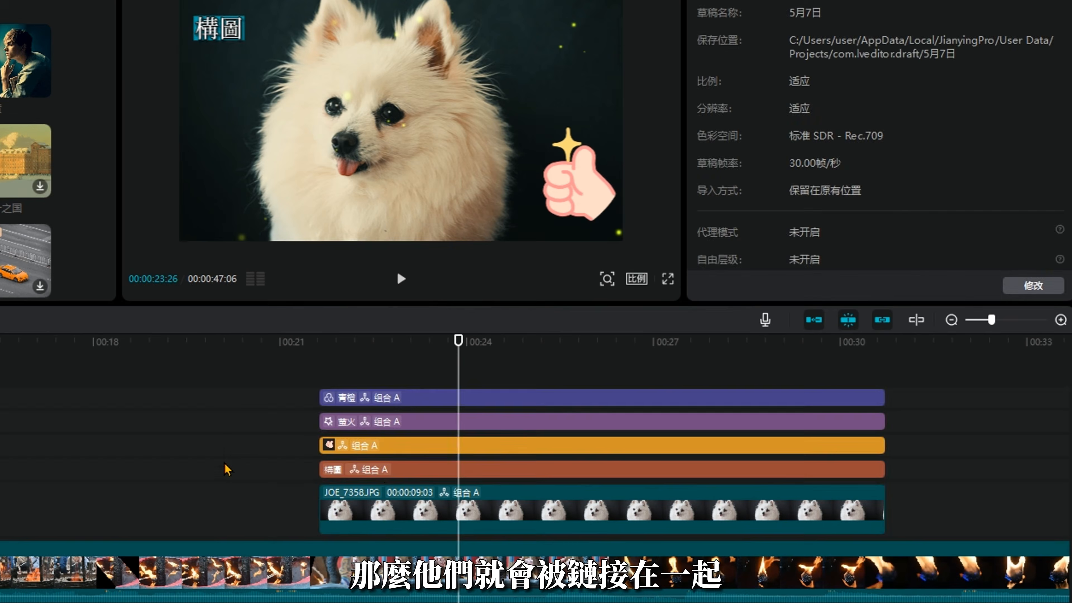
pyautogui.click(224, 467)
# - Move the grouped clips earlier along the timeline, shift them back to start at about 00:00:19:00, and place the playhead at 00:00:22:24
pyautogui.click(416, 515)
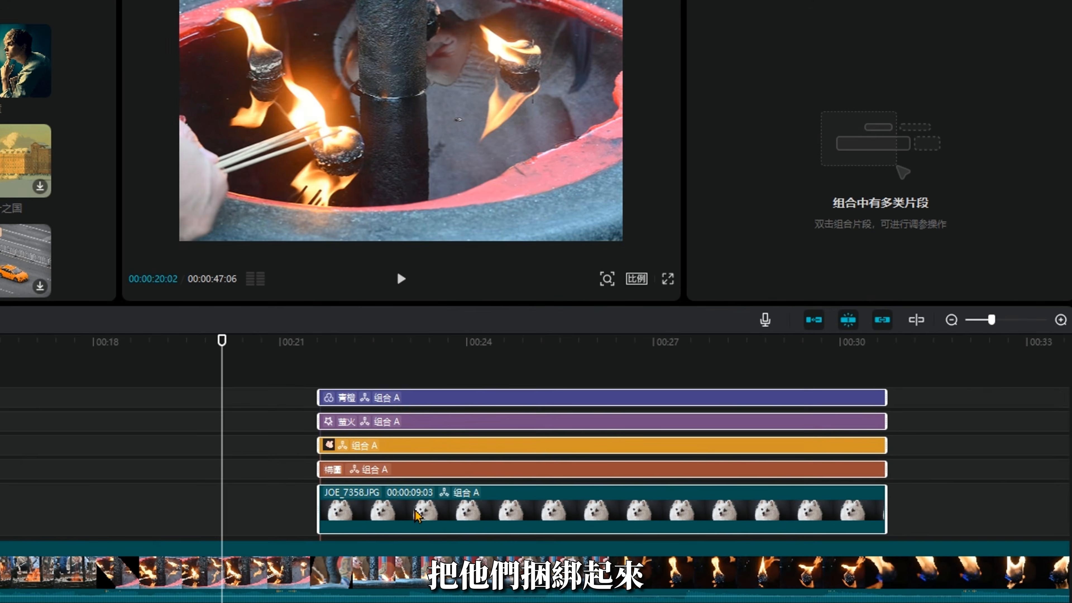
pyautogui.moveTo(416, 515); pyautogui.dragTo(182, 526)
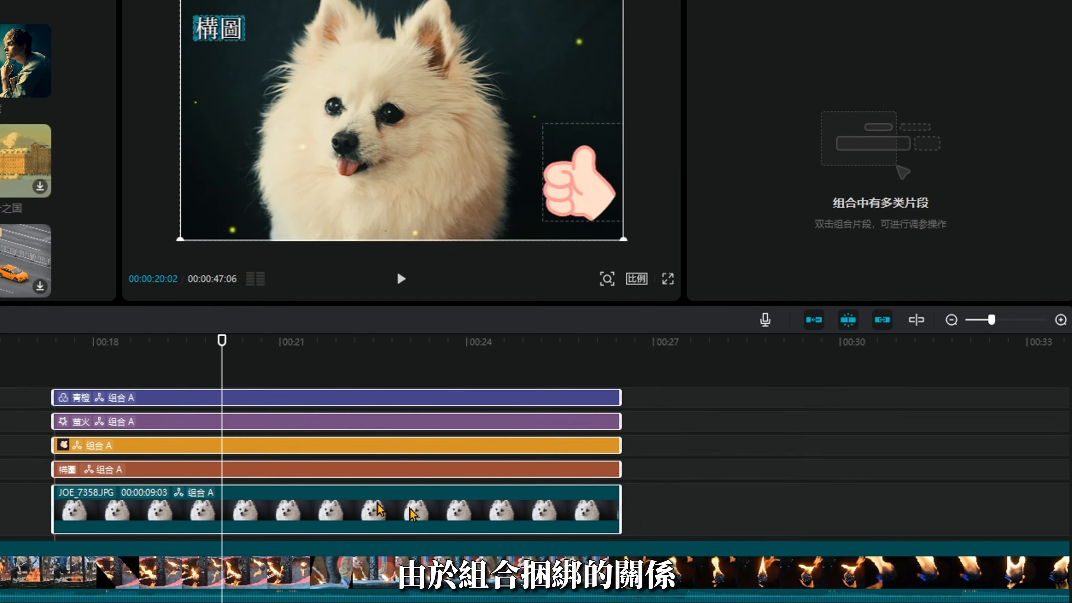
pyautogui.moveTo(378, 506); pyautogui.dragTo(551, 511)
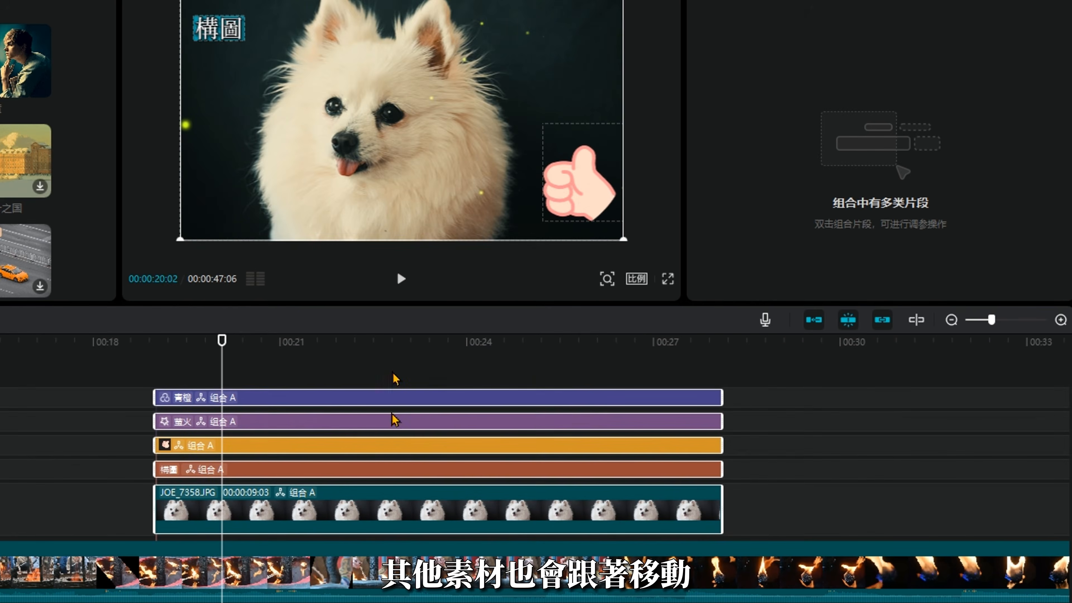
pyautogui.click(392, 373)
# - Dissolve the group that links the stacked clips and JOE_7358.JPG with 解除组合
pyautogui.click(446, 504)
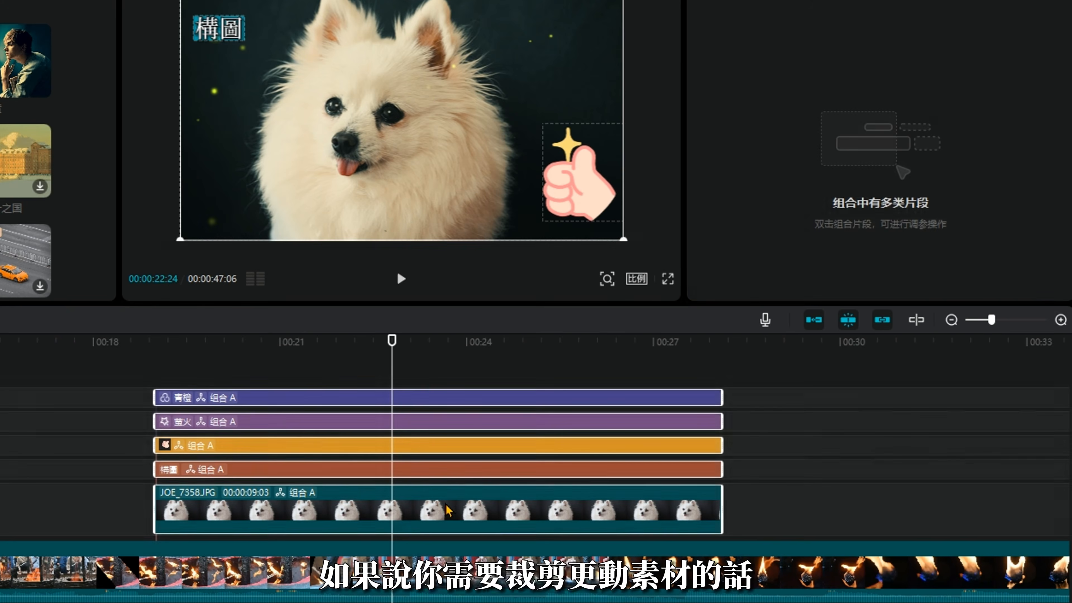
pyautogui.rightClick(448, 510)
pyautogui.hotkey('ctrl', 'shift', 'g')
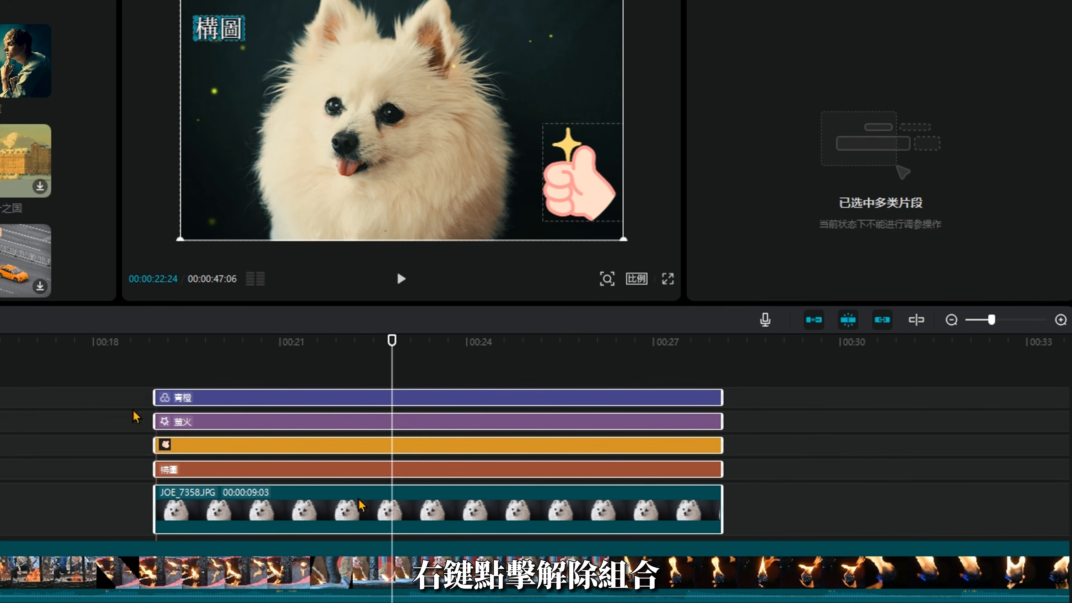
# - Merge the stacked clips, JOE_7358.JPG and 示範影片.mp4 into one compound clip with 新建复合片段 and check it from 00:00:25:25 to 00:00:29:13
pyautogui.scroll(-3, 42, 424)
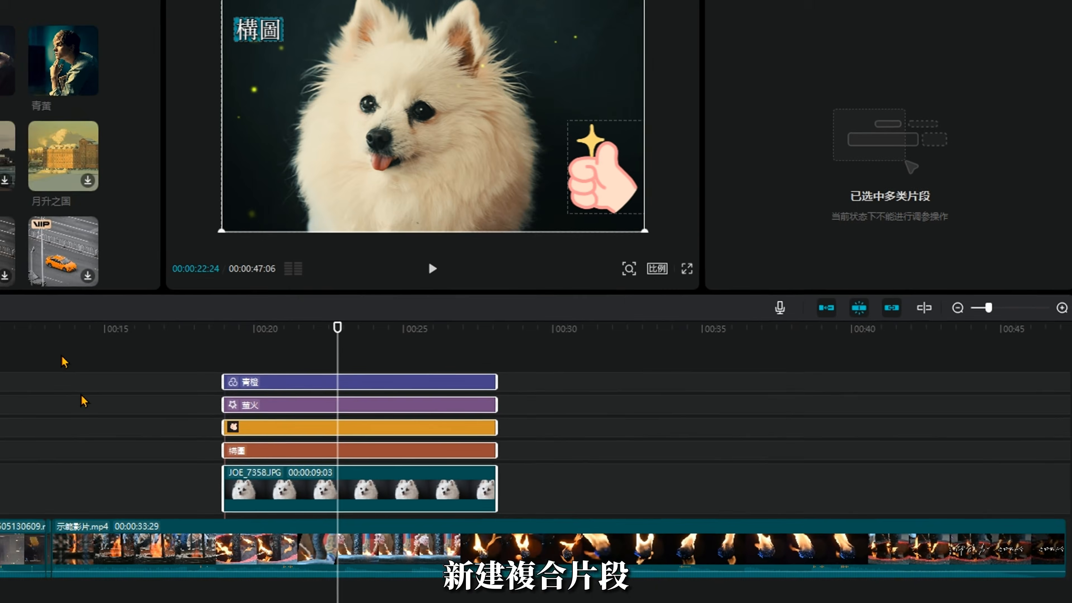
pyautogui.moveTo(16, 362); pyautogui.dragTo(636, 571)
pyautogui.rightClick(504, 444)
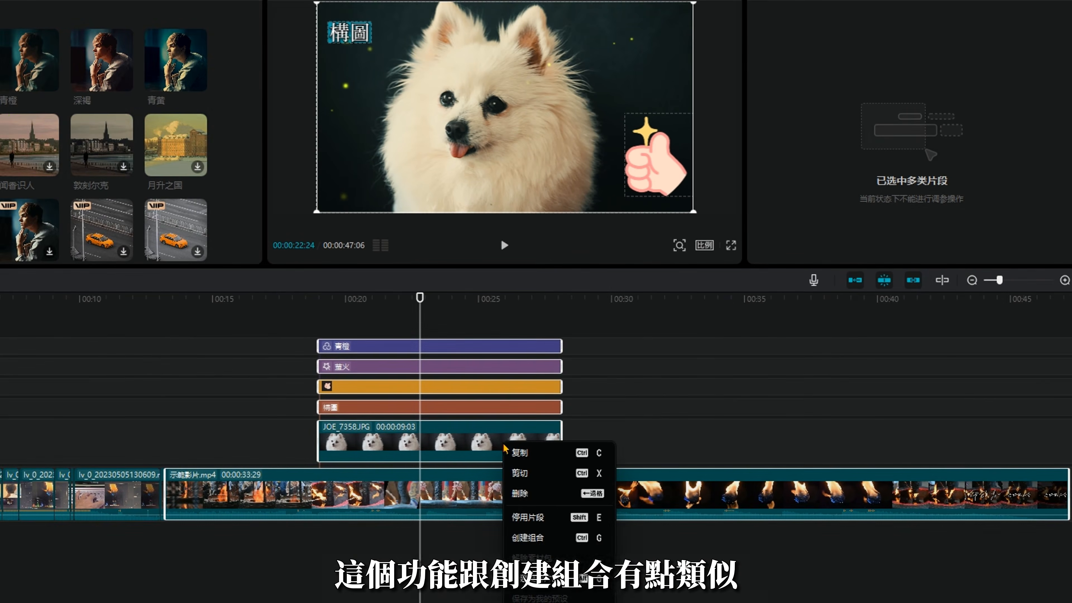
pyautogui.click(529, 578)
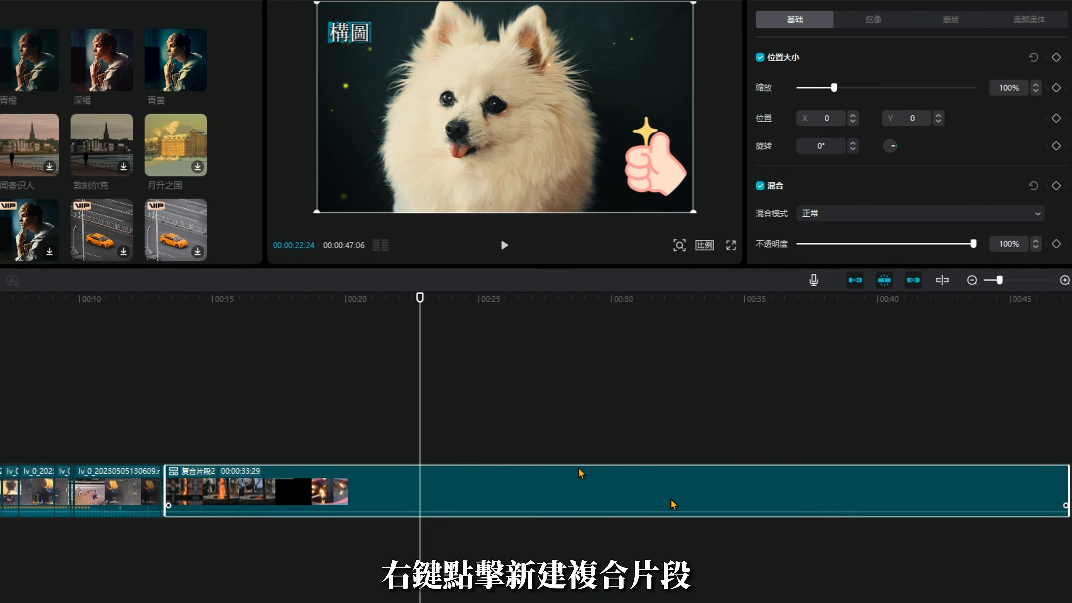
pyautogui.click(502, 413)
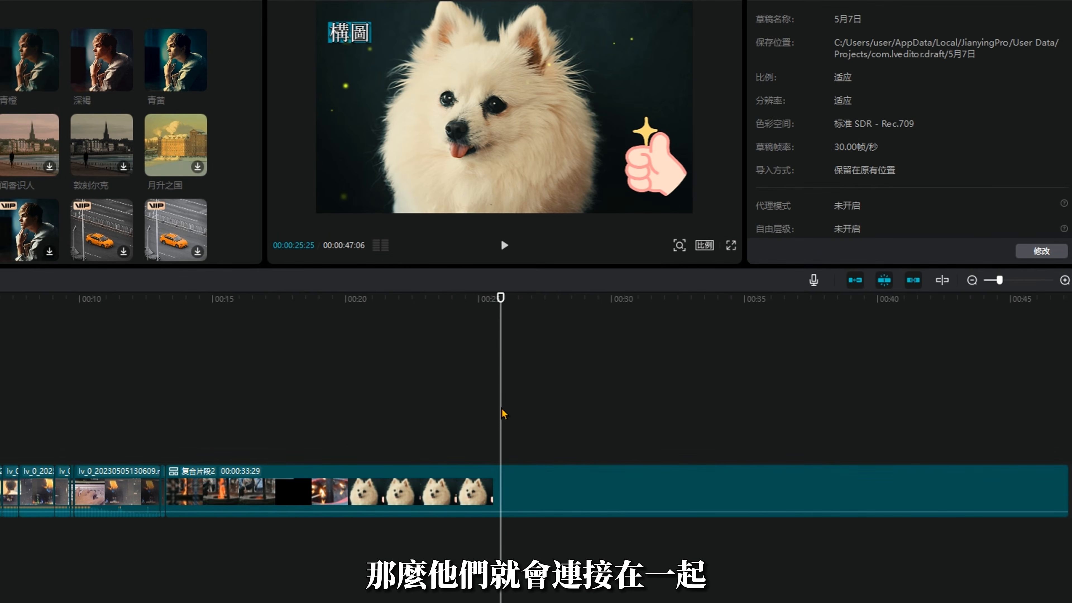
pyautogui.moveTo(502, 412); pyautogui.dragTo(596, 413)
pyautogui.scroll(-2, 460, 461)
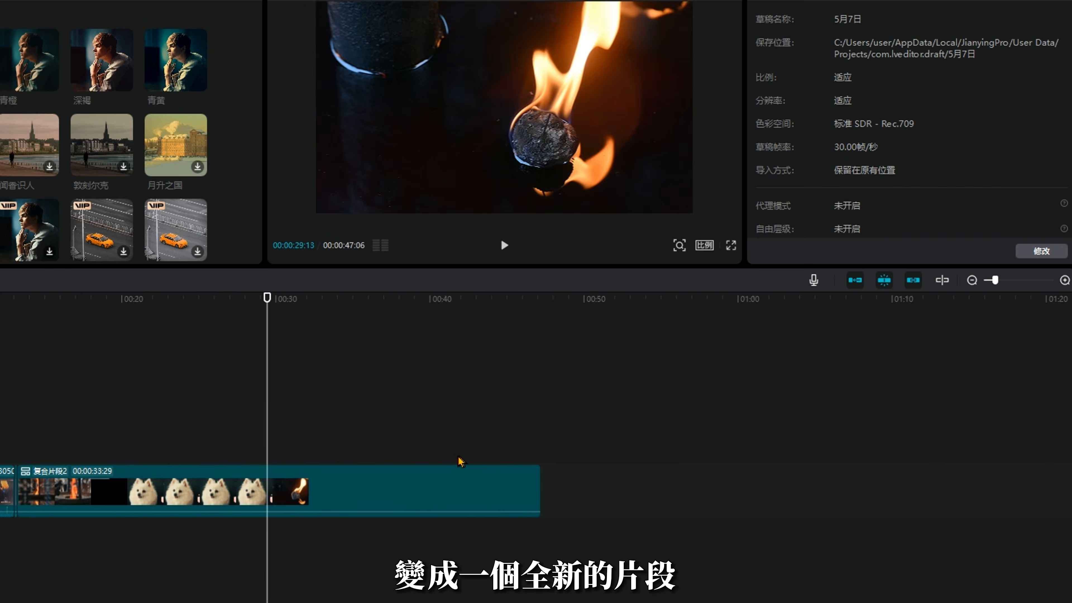
# - Break the compound clip on the main track back into its original clips with 解除复合片段
pyautogui.click(329, 486)
pyautogui.rightClick(329, 487)
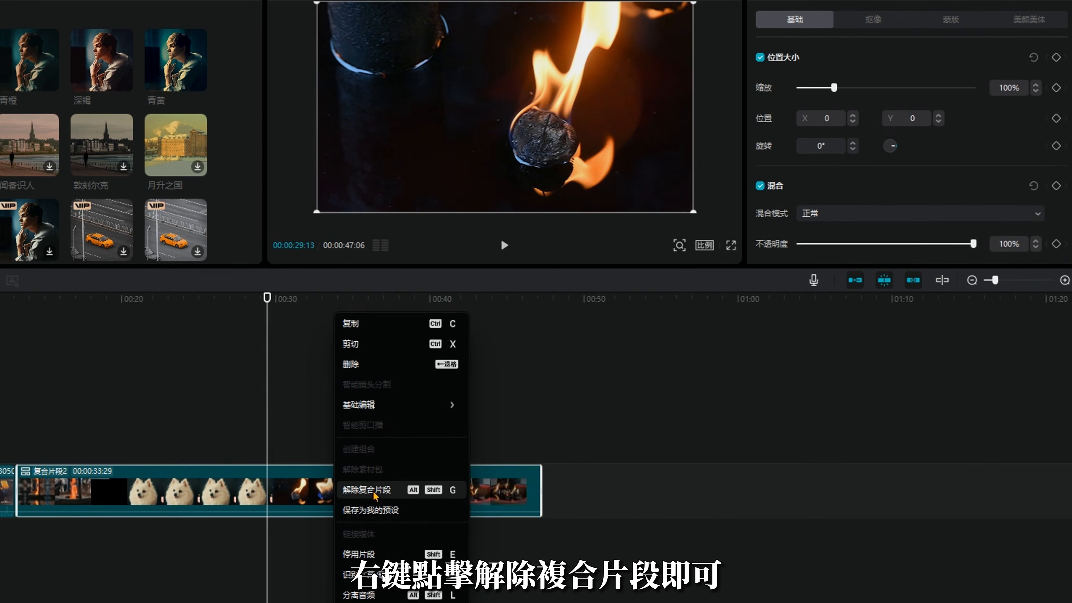
pyautogui.click(375, 491)
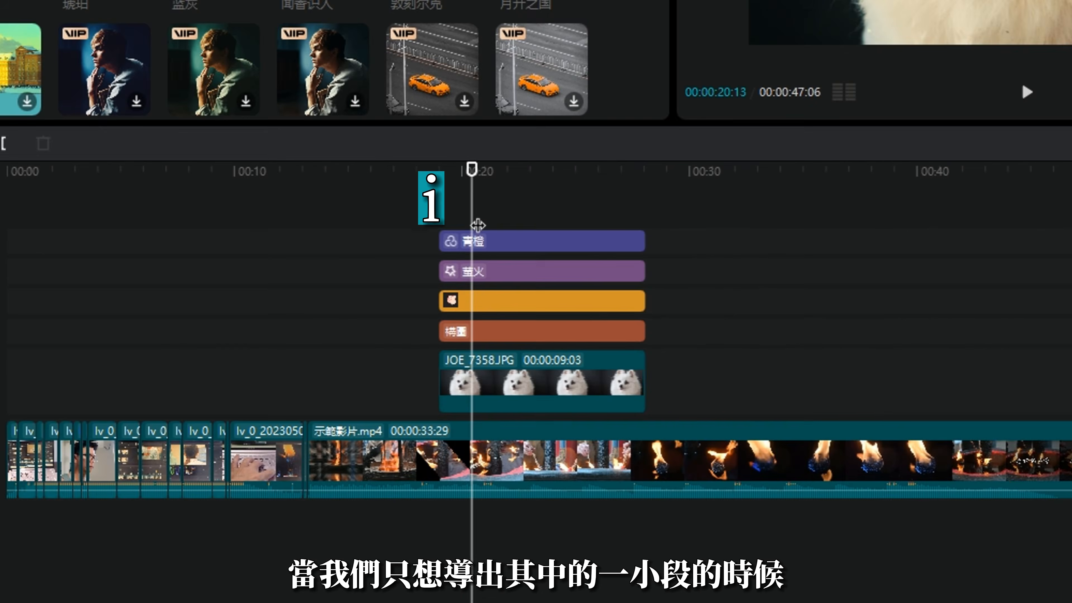
# - Mark a selected range on the timeline from 00:00:20:13 to 00:00:25:27 and place the playhead inside it at 00:00:23:03
pyautogui.press('i')
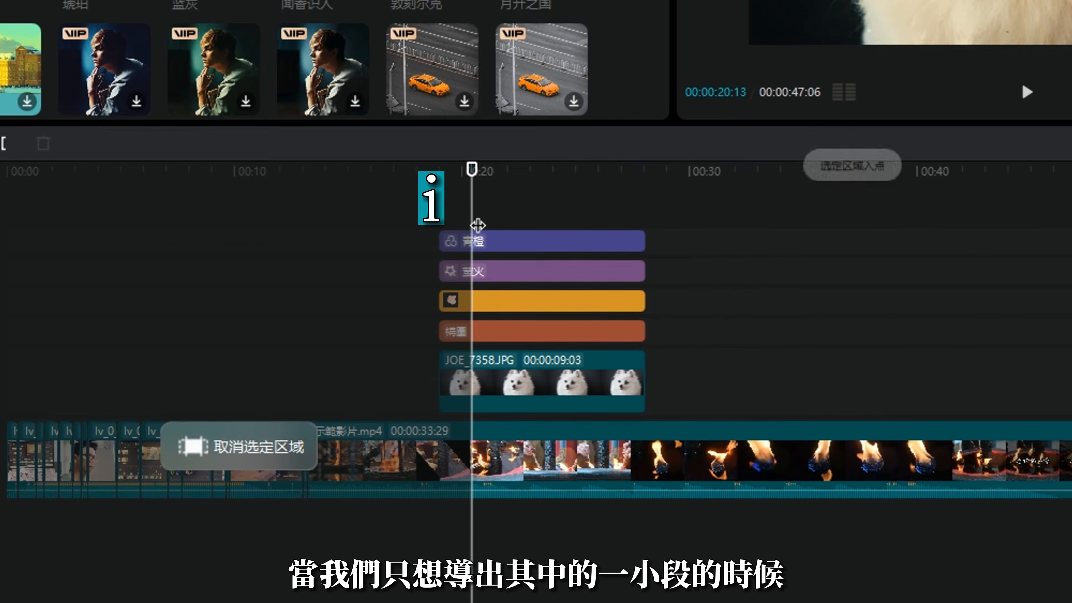
pyautogui.click(596, 211)
pyautogui.press('o')
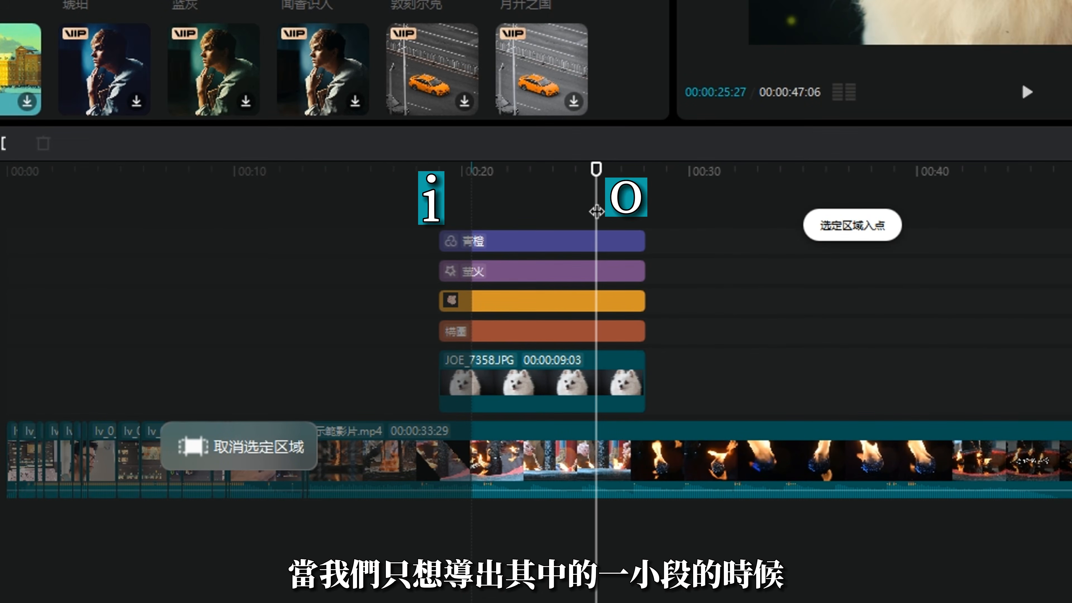
pyautogui.click(532, 207)
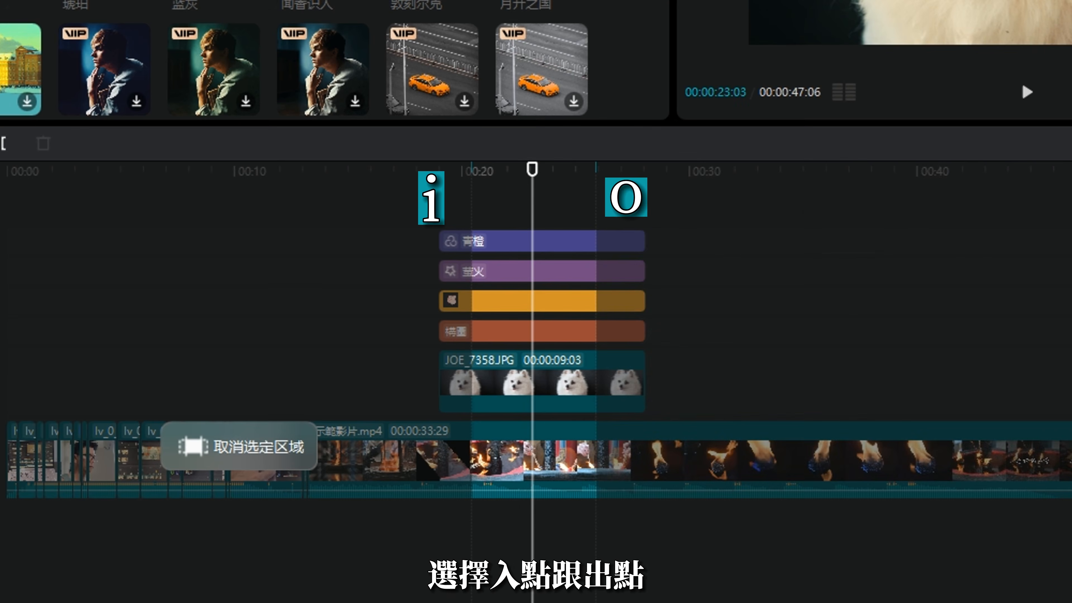
# - View the export settings for the selected range, close them without exporting, and scrub through the range from 00:00:20:19
pyautogui.hotkey('ctrl', 'e')
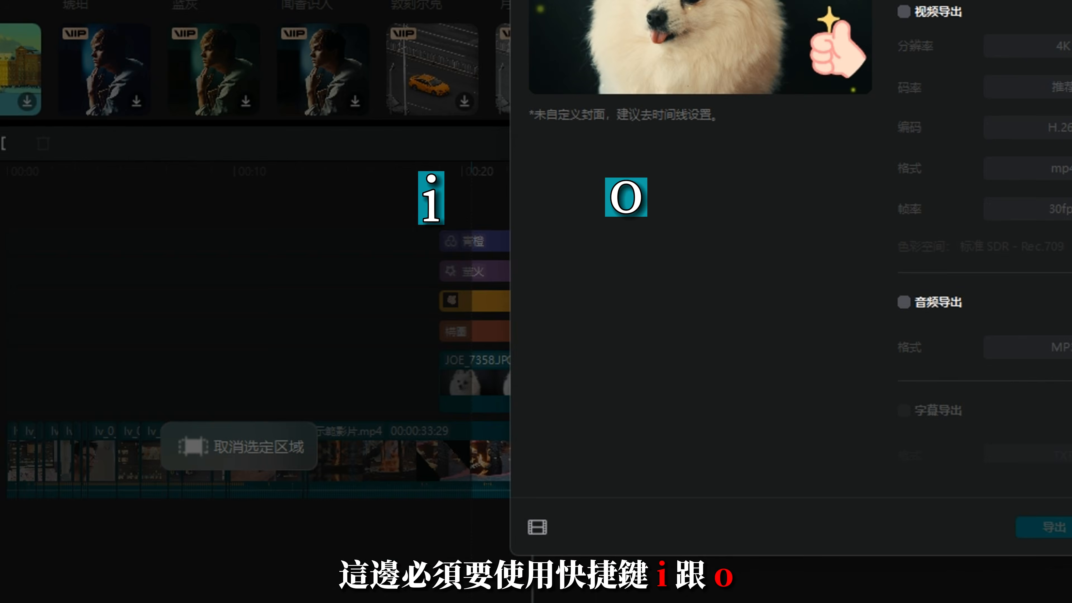
pyautogui.press('Escape')
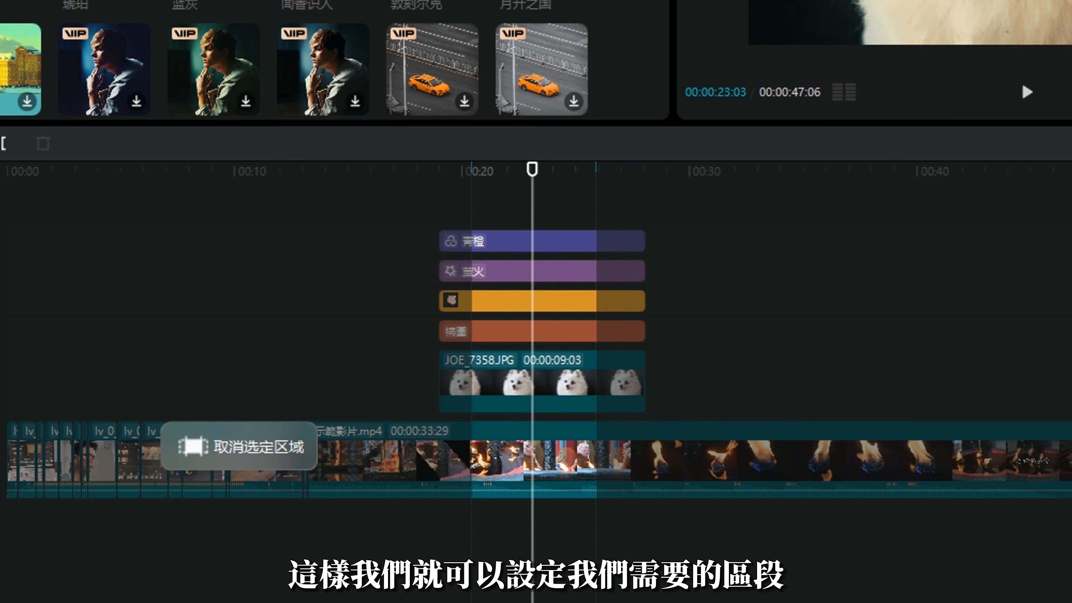
pyautogui.click(477, 202)
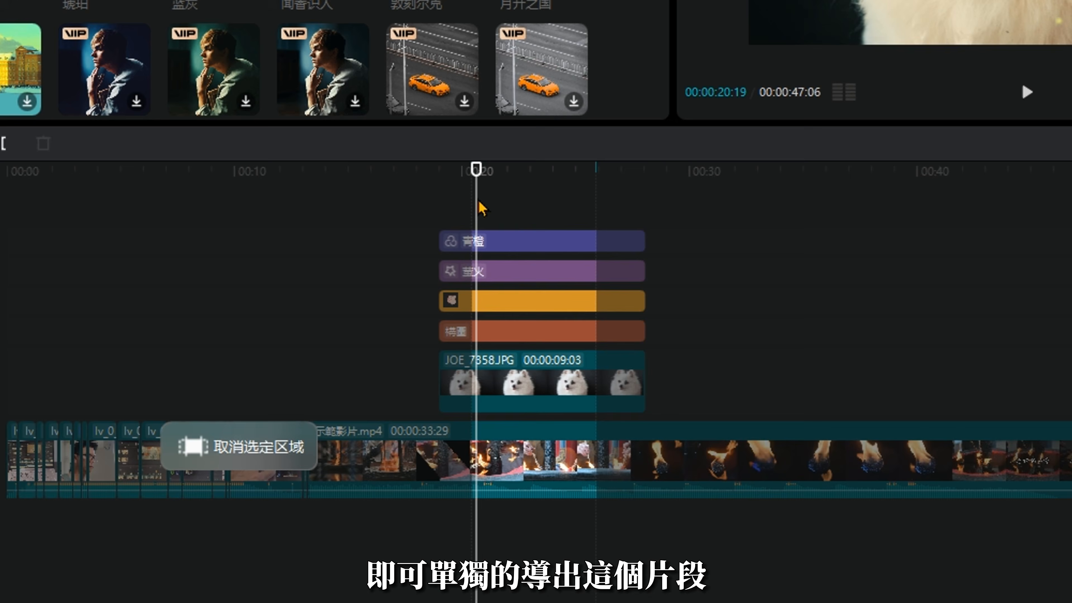
pyautogui.moveTo(474, 208); pyautogui.dragTo(581, 215)
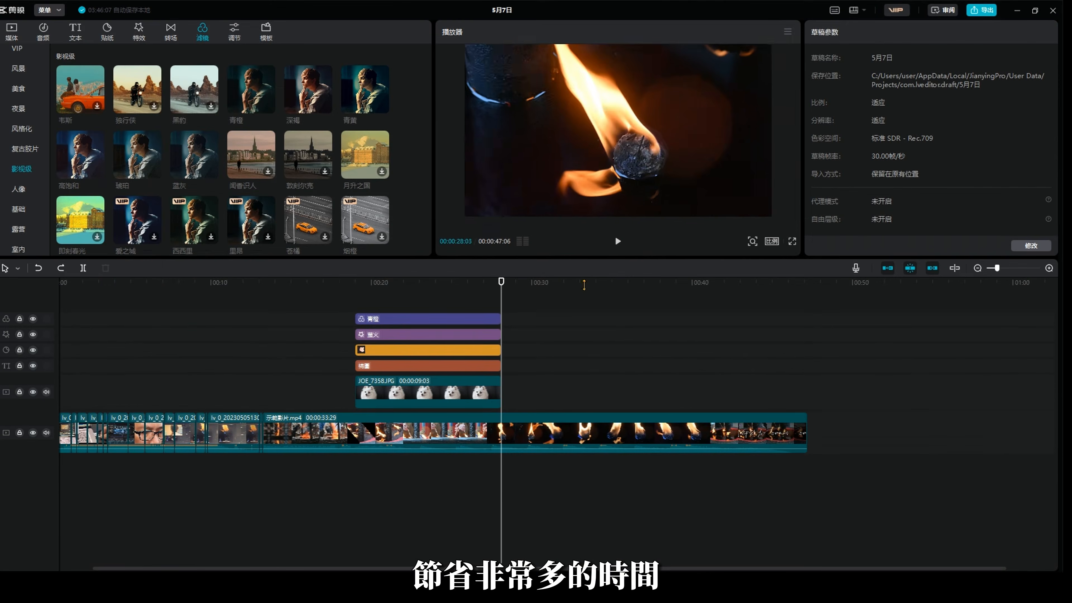
# - Enlarge the preview area above the timeline and split the JOE_7358.JPG clip in two at 00:00:24:00
pyautogui.moveTo(584, 284); pyautogui.dragTo(615, 310)
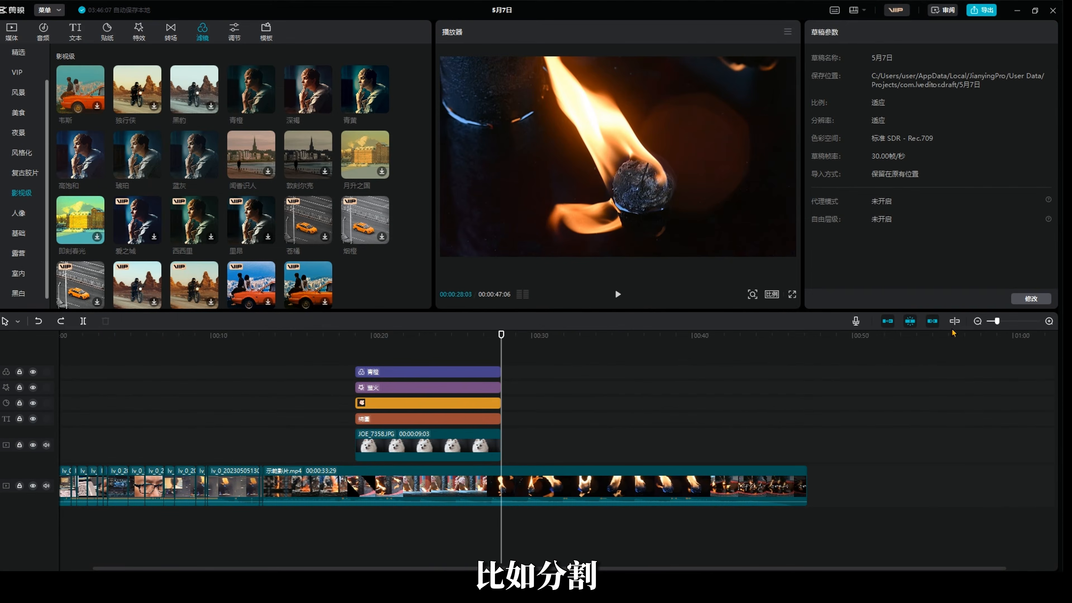
pyautogui.moveTo(998, 321); pyautogui.dragTo(1001, 323)
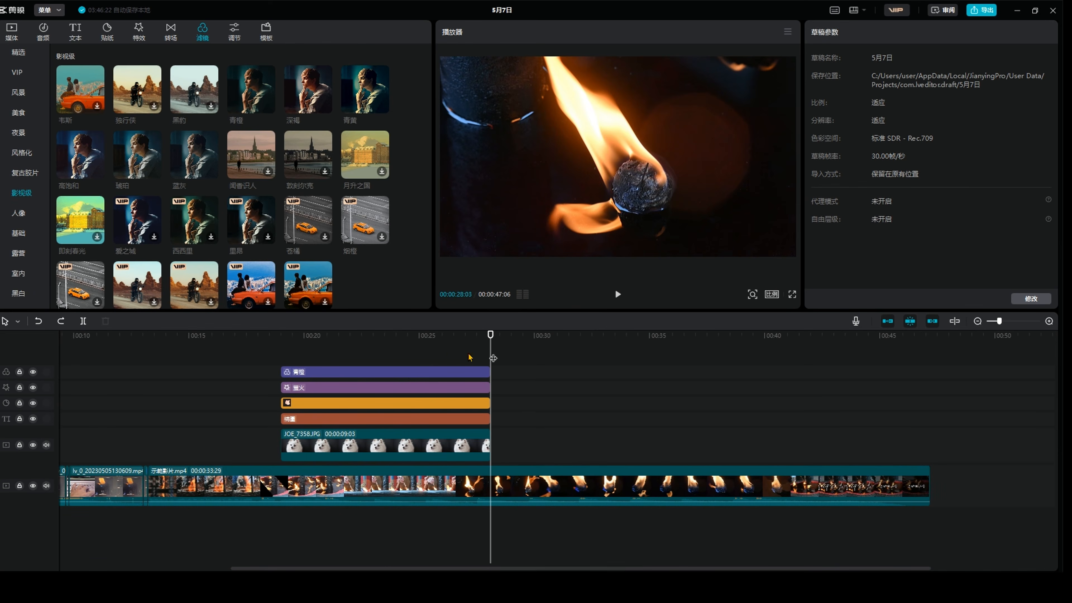
pyautogui.moveTo(491, 357); pyautogui.dragTo(397, 361)
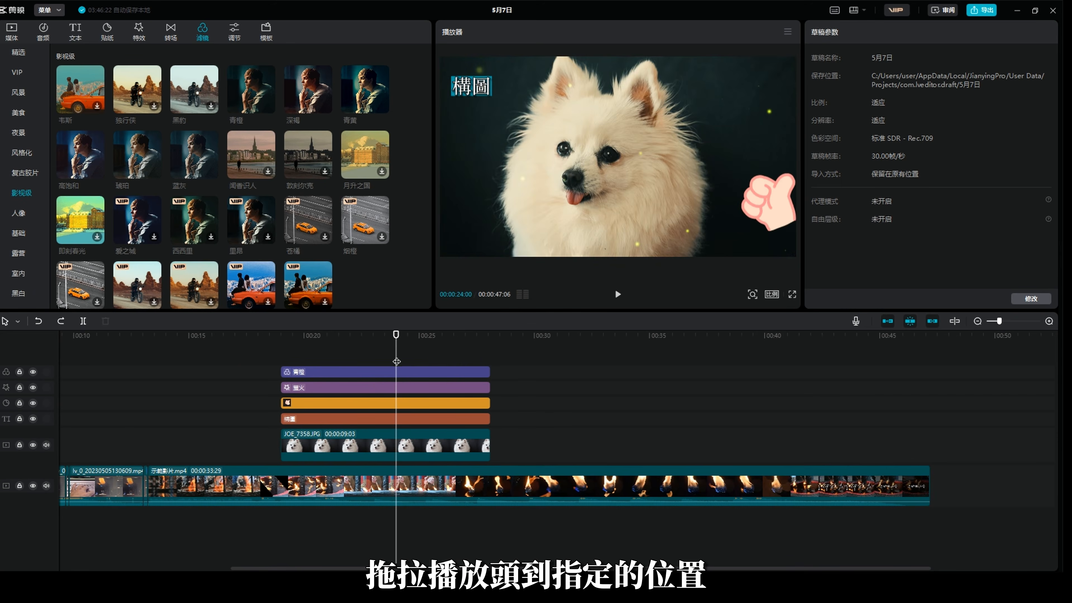
pyautogui.click(406, 443)
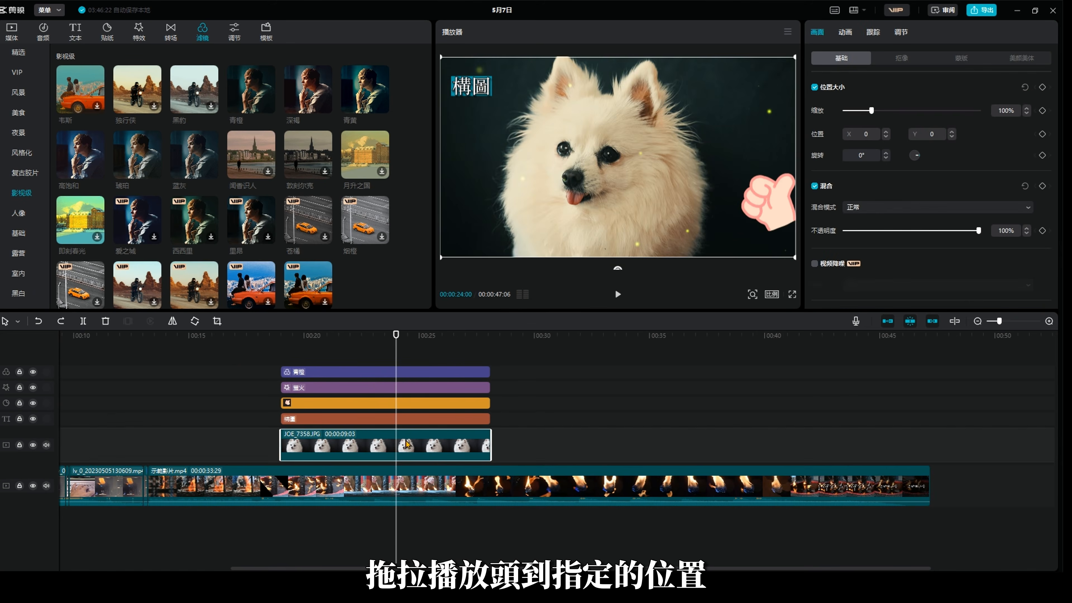
pyautogui.click(83, 321)
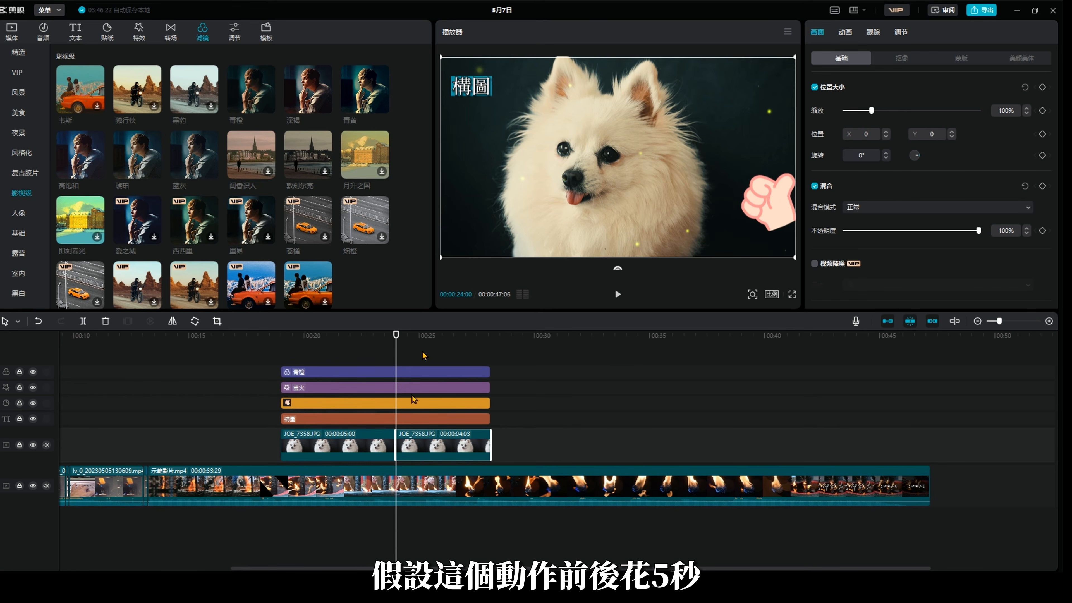
# - Place the playhead at 00:00:25:11 and delete the second piece of the split JOE_7358.JPG clip
pyautogui.click(408, 353)
pyautogui.click(409, 354)
pyautogui.click(428, 356)
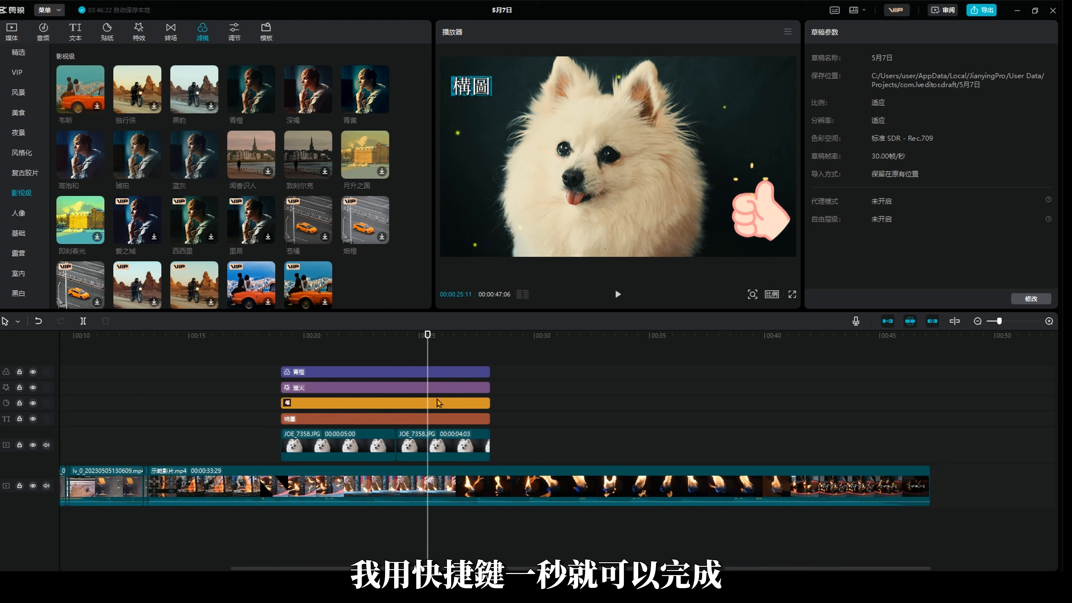
pyautogui.click(451, 449)
pyautogui.press('Delete')
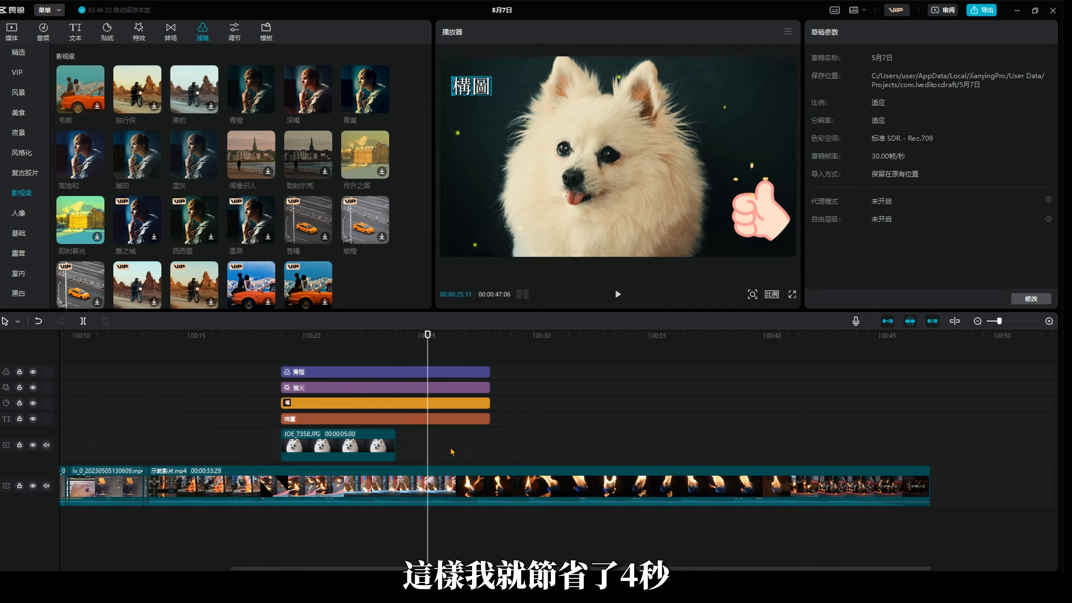
pyautogui.moveTo(427, 351); pyautogui.dragTo(362, 360)
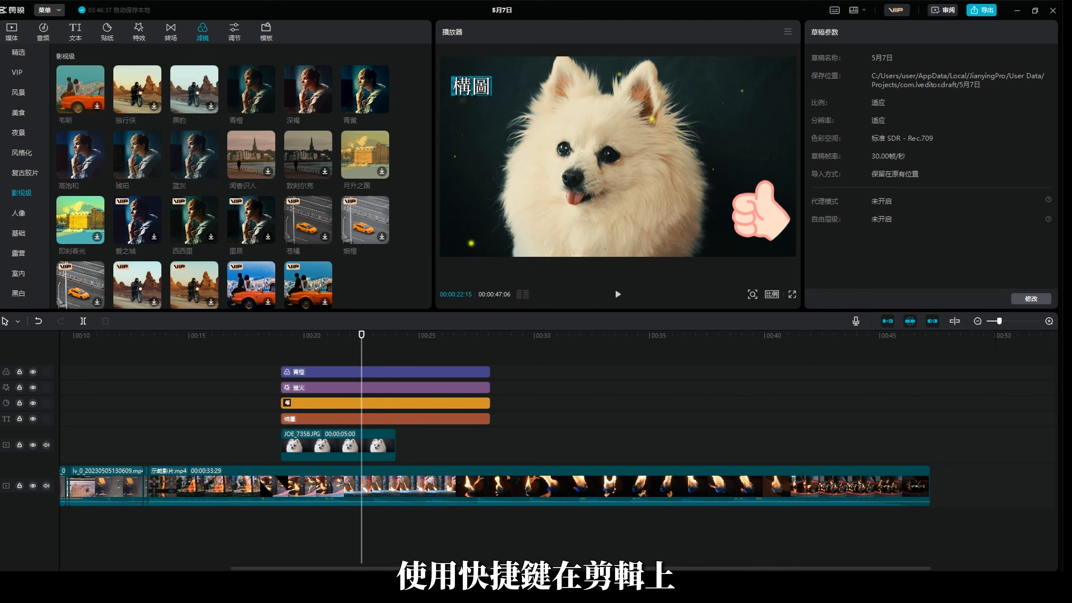
pyautogui.click(577, 448)
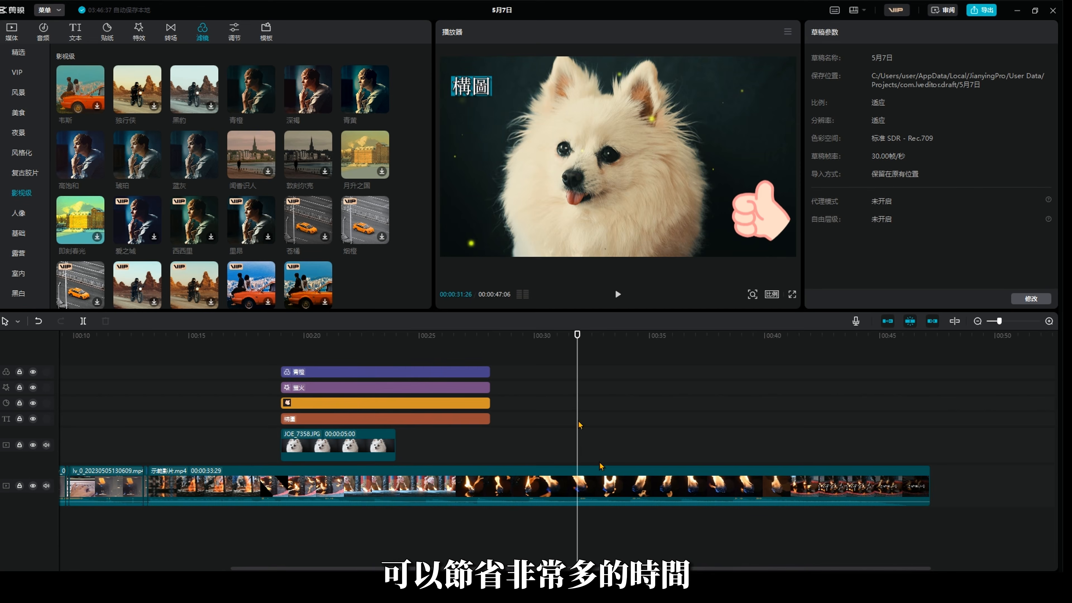
pyautogui.click(603, 469)
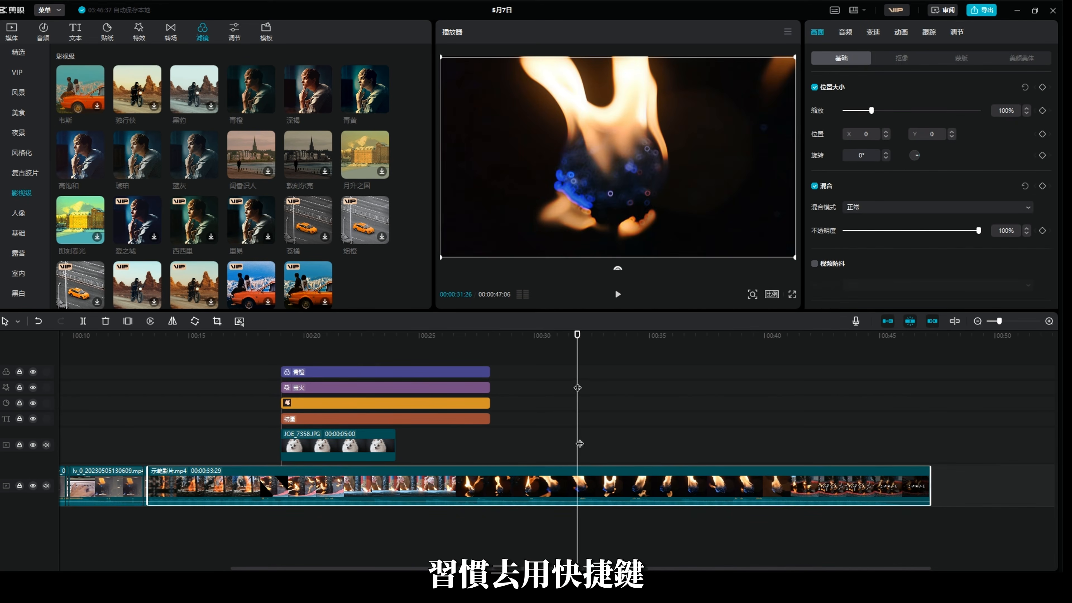
pyautogui.moveTo(578, 388); pyautogui.dragTo(442, 380)
pyautogui.click(538, 364)
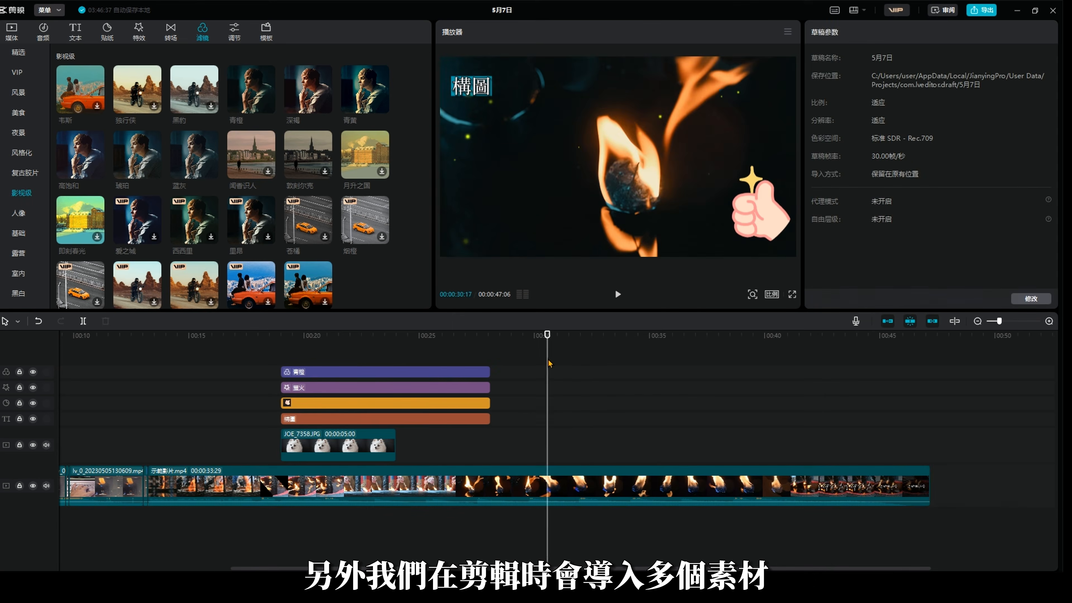
pyautogui.click(433, 362)
pyautogui.click(443, 355)
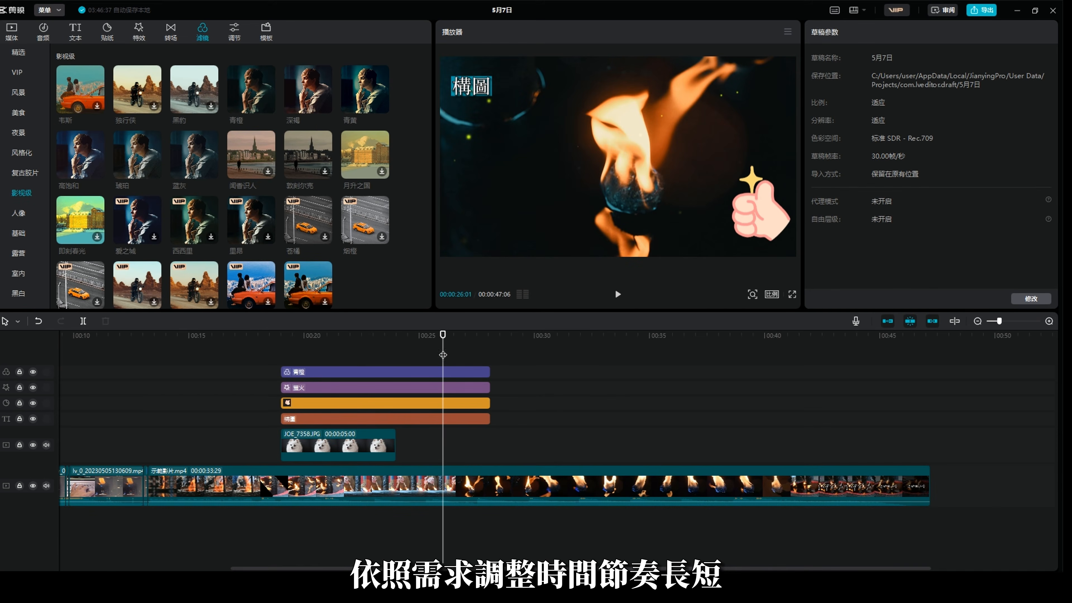
pyautogui.moveTo(442, 354)
pyautogui.mouseDown()
pyautogui.moveTo(396, 357)
pyautogui.moveTo(471, 356)
pyautogui.mouseUp()
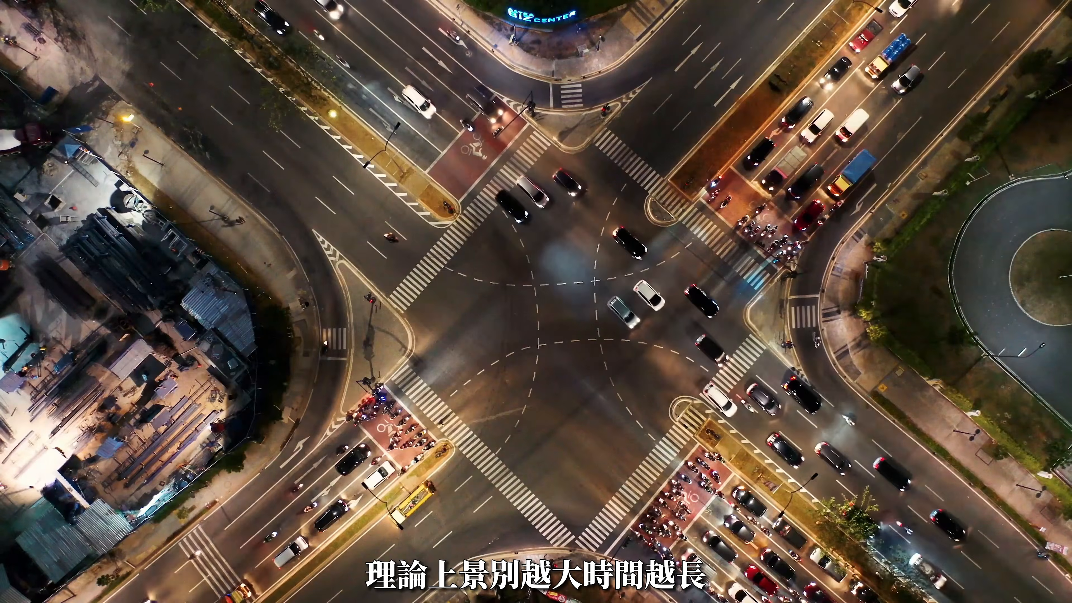
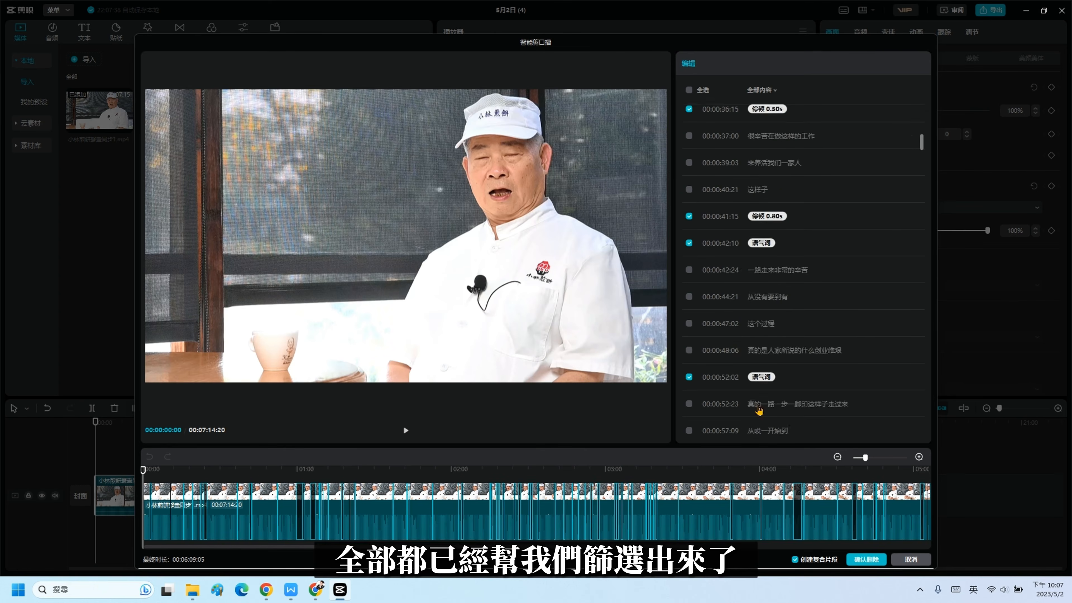
# - Review the flagged pauses and filler words in the 智能剪口播 transcript and delete them from the interview, with 创建复合片段 enabled
pyautogui.scroll(2, 345, 513)
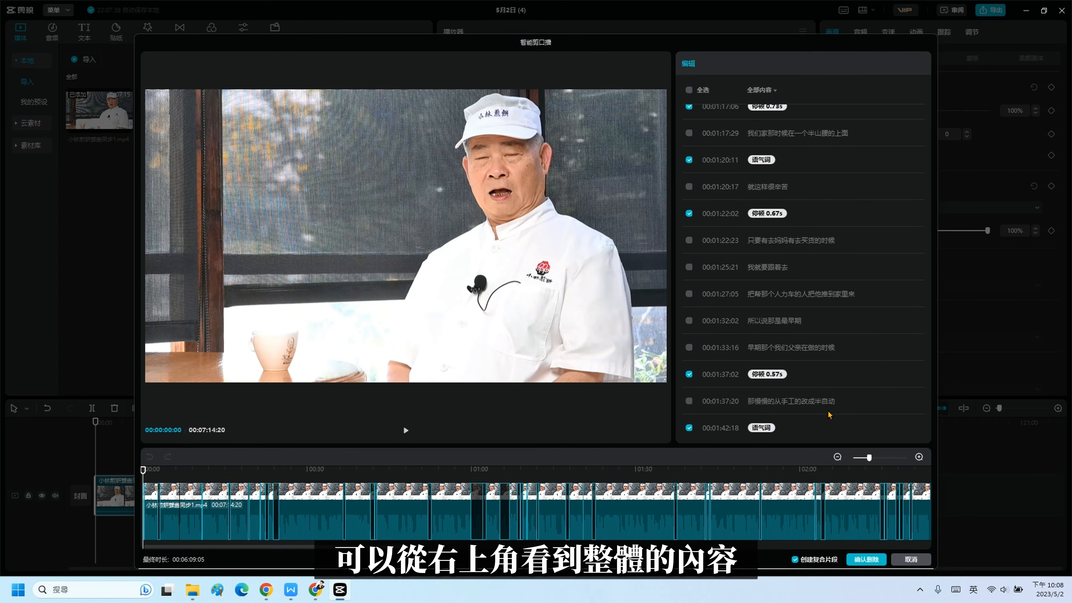
pyautogui.scroll(-7, 802, 203)
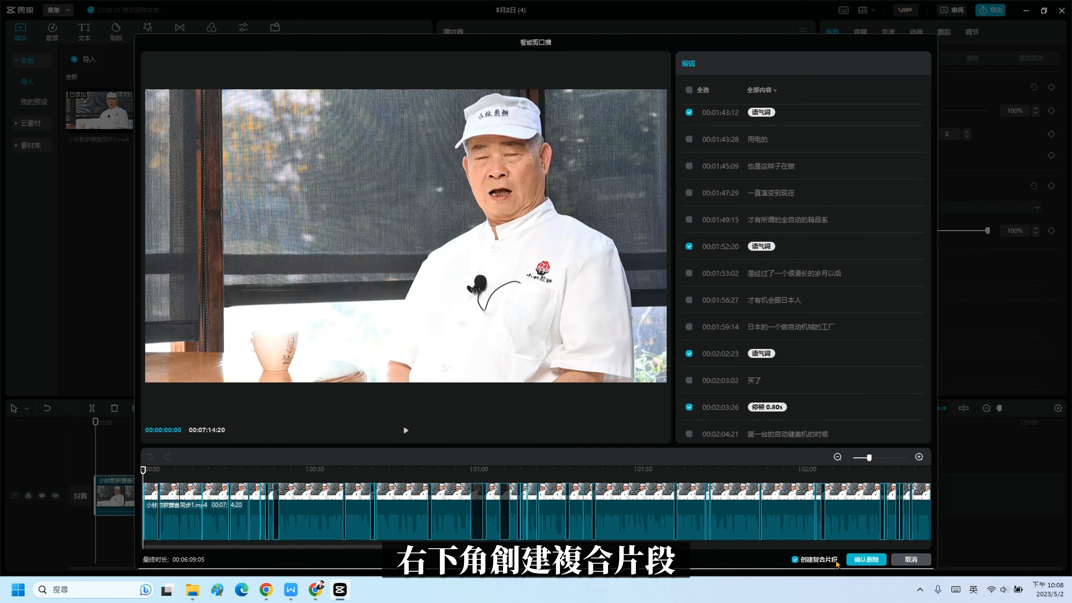
pyautogui.click(866, 559)
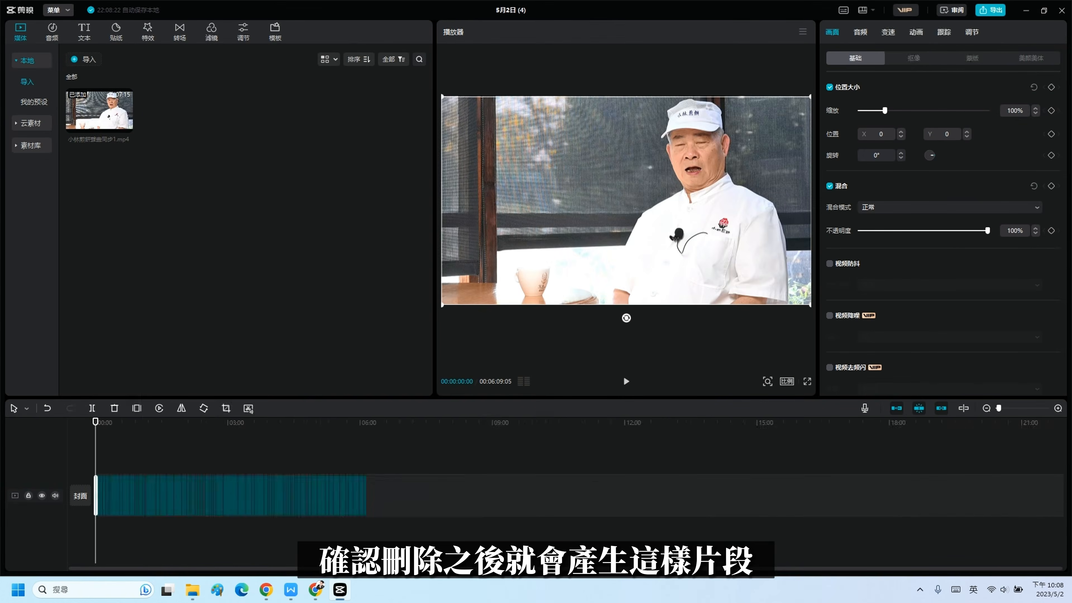
# - Return the playhead to the start of the timeline and generate captions from the interview's speech with 识别字幕
pyautogui.scroll(3, 200, 450)
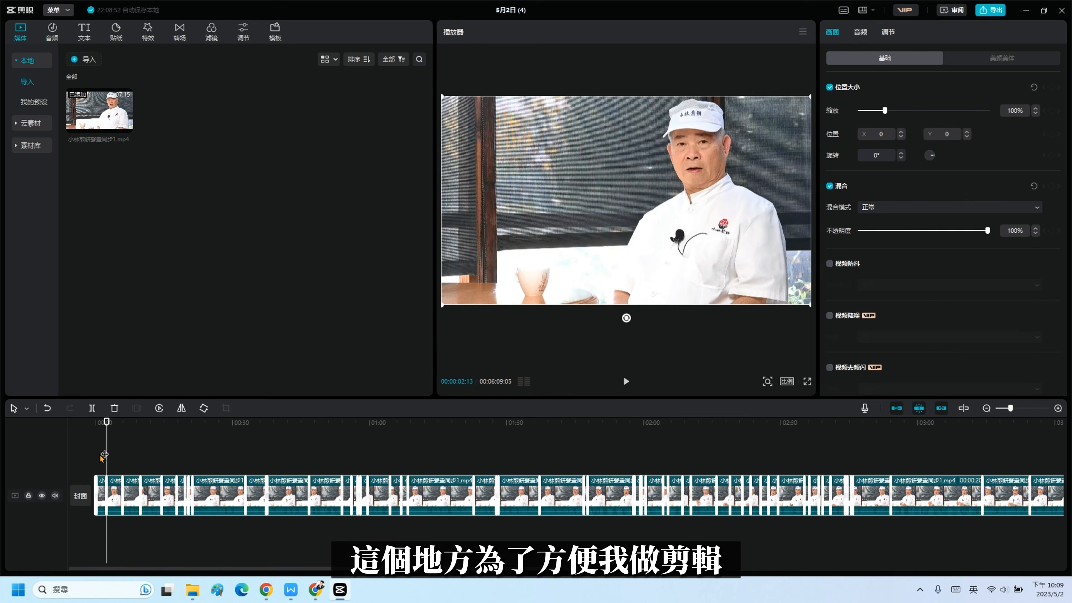
pyautogui.moveTo(105, 454); pyautogui.dragTo(72, 455)
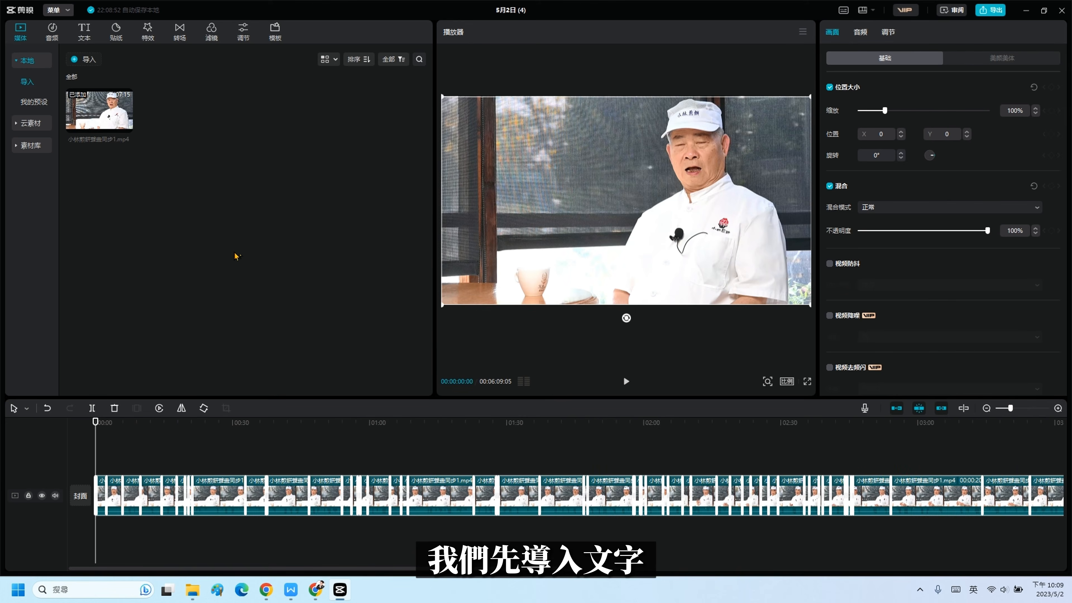
pyautogui.click(84, 32)
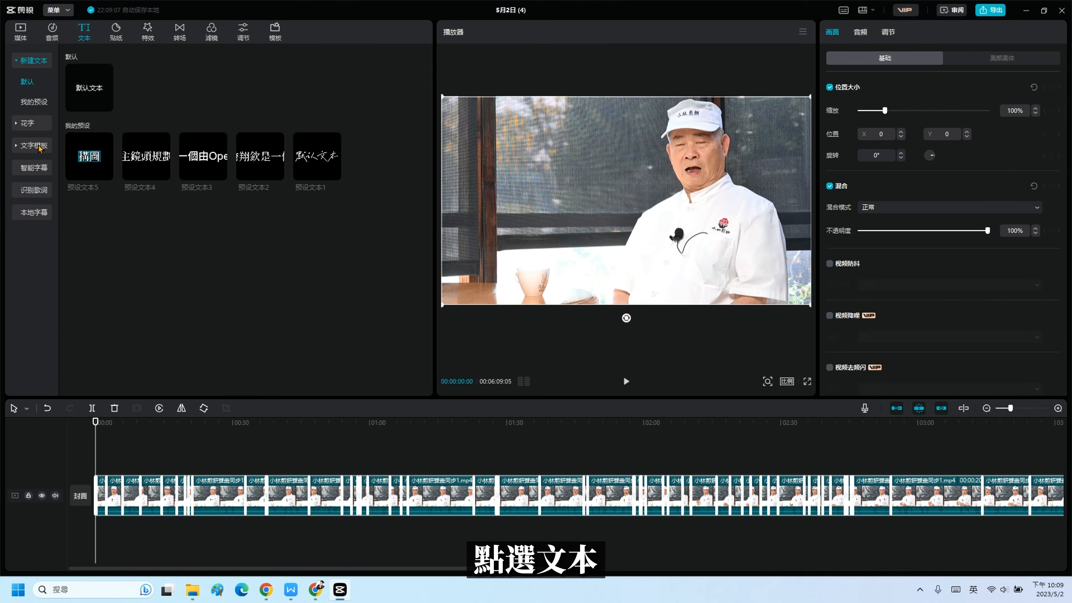
pyautogui.click(33, 127)
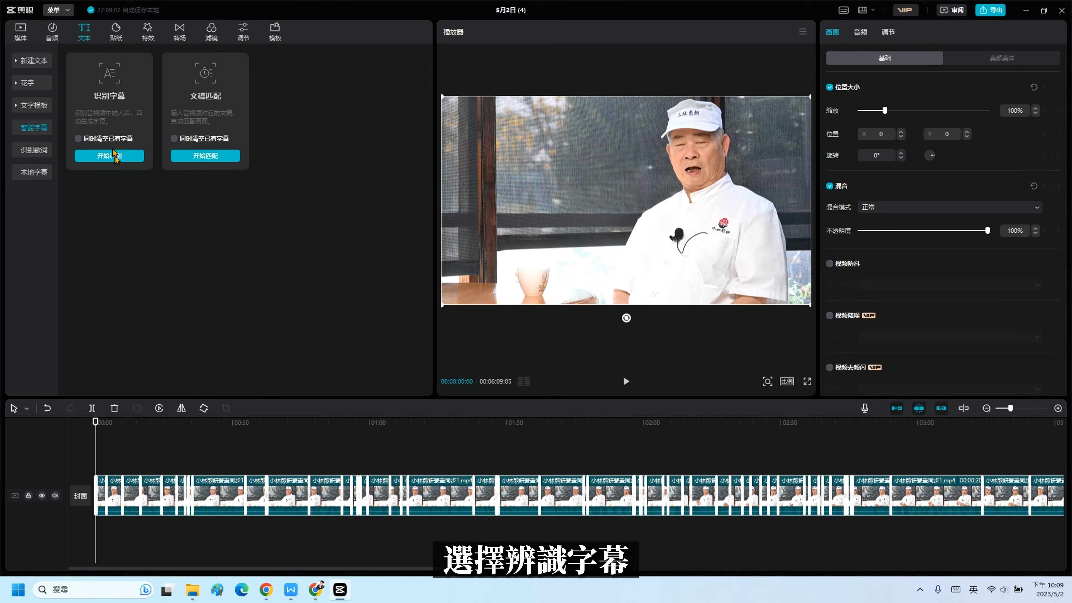
pyautogui.click(114, 156)
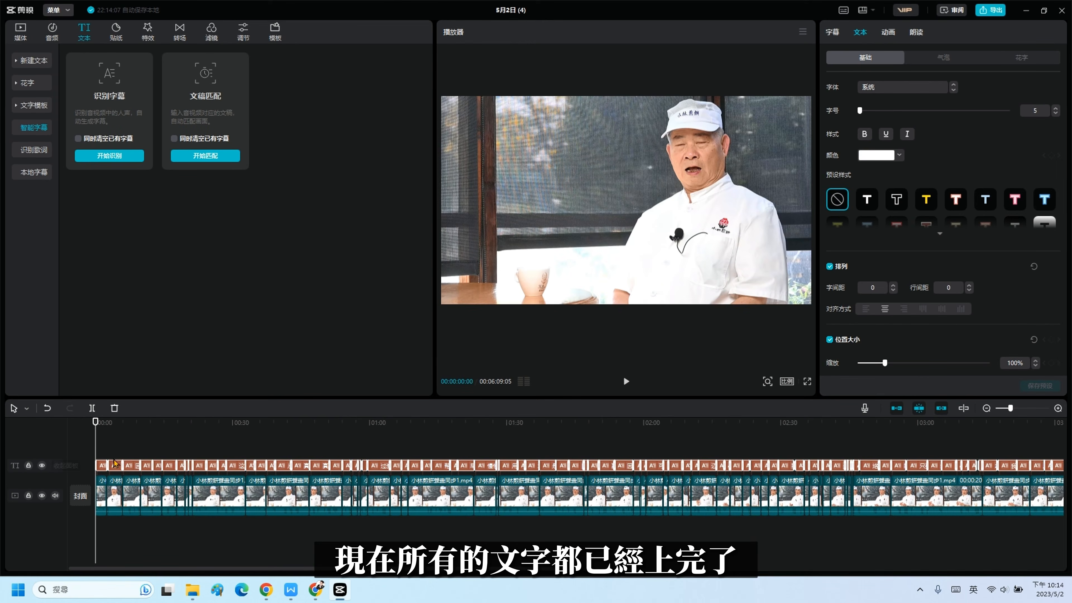
# - Check the generated captions in the preview around 00:00:05:02 and return the playhead to the start
pyautogui.click(112, 456)
pyautogui.keyDown('ctrl'); pyautogui.scroll(3, 117, 454); pyautogui.keyUp('ctrl')
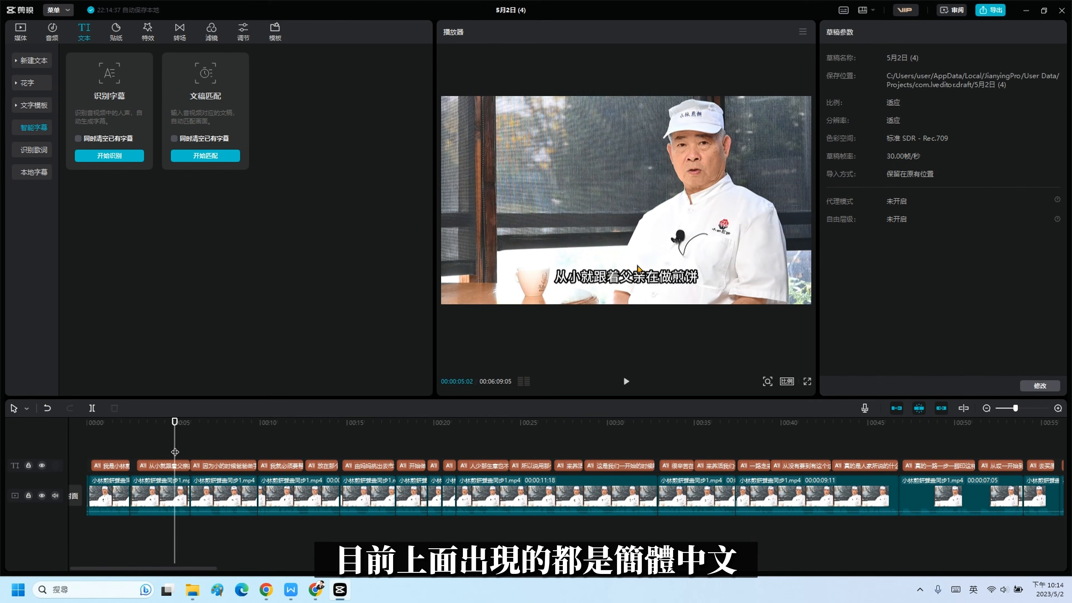
pyautogui.click(69, 453)
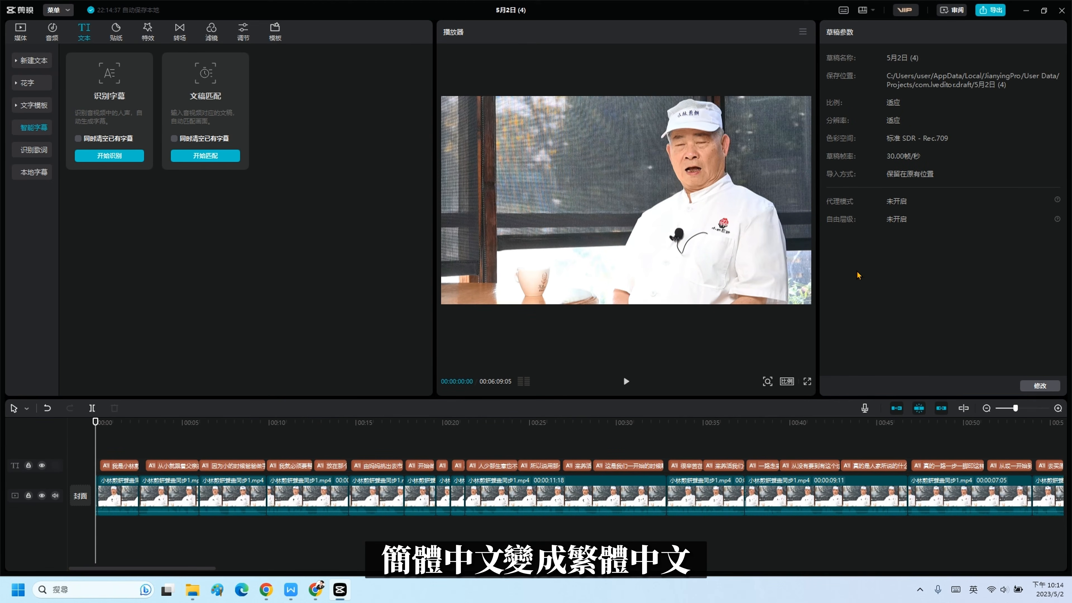
# - Export only the captions of 5月2日 (4) as a text file, with video export turned off
pyautogui.click(993, 13)
pyautogui.click(562, 189)
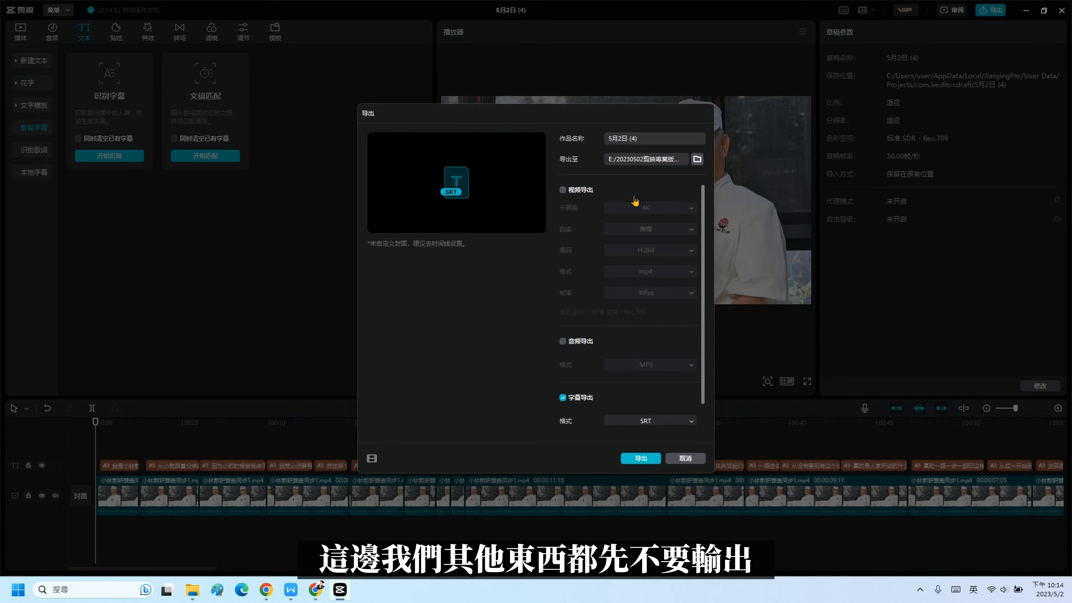
pyautogui.click(639, 421)
pyautogui.click(629, 459)
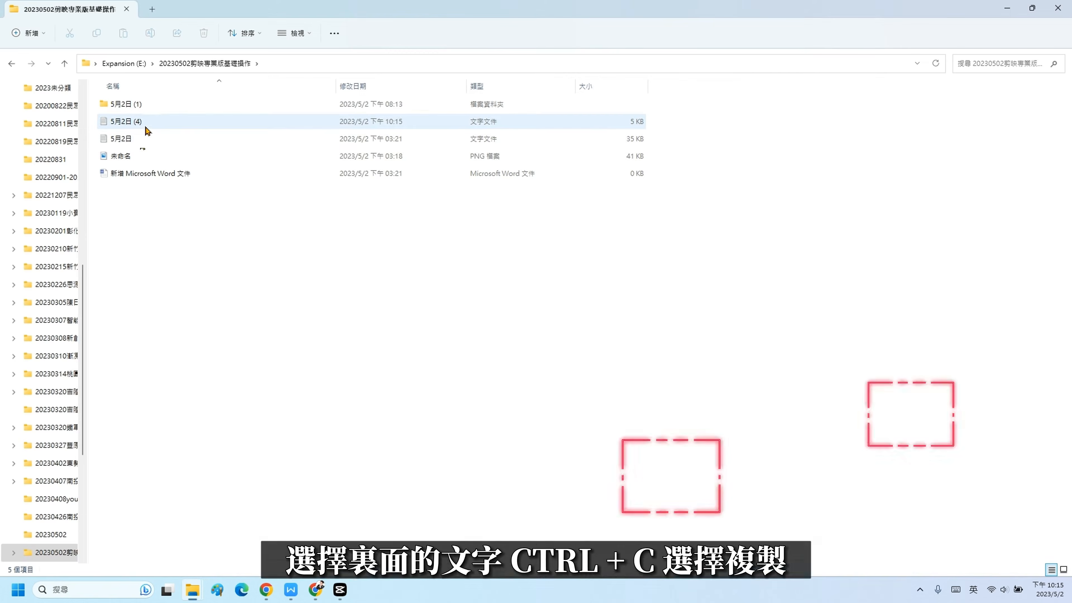
# - Copy all the caption text from the exported text file 5月2日 (4) and paste it into a blank document in Writer
pyautogui.doubleClick(146, 125)
pyautogui.hotkey('ctrl', 'a')
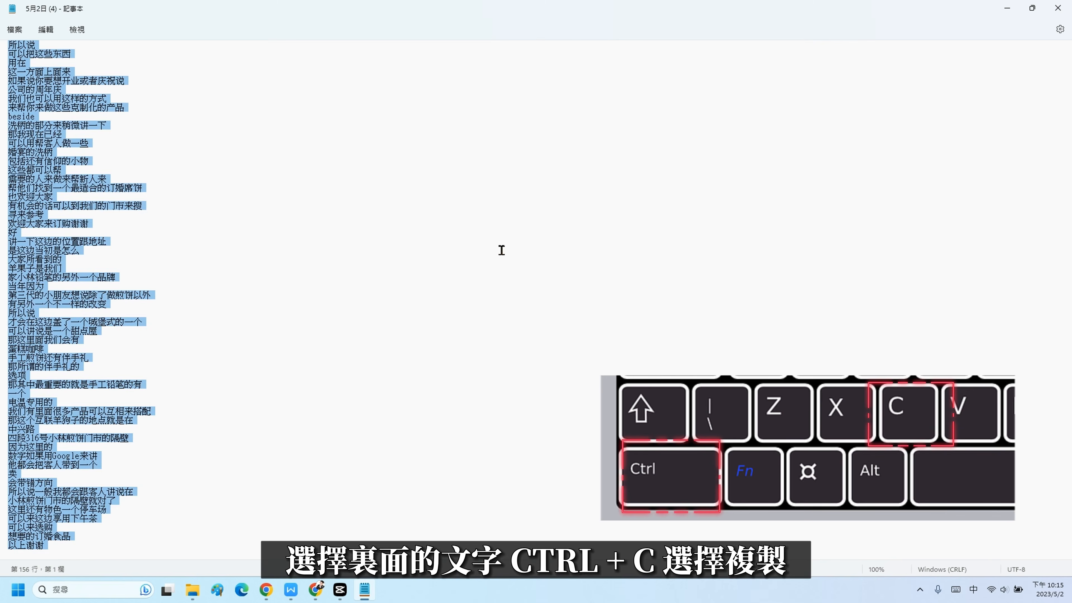
pyautogui.click(1007, 13)
pyautogui.click(1008, 13)
pyautogui.click(1008, 12)
pyautogui.rightClick(304, 313)
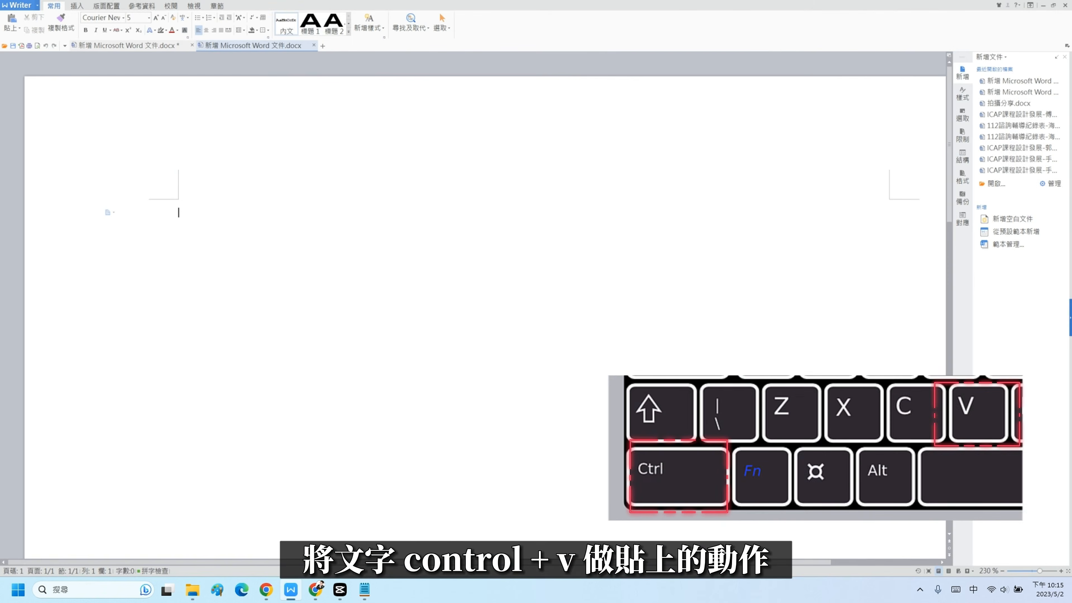
pyautogui.hotkey('ctrl', 'v')
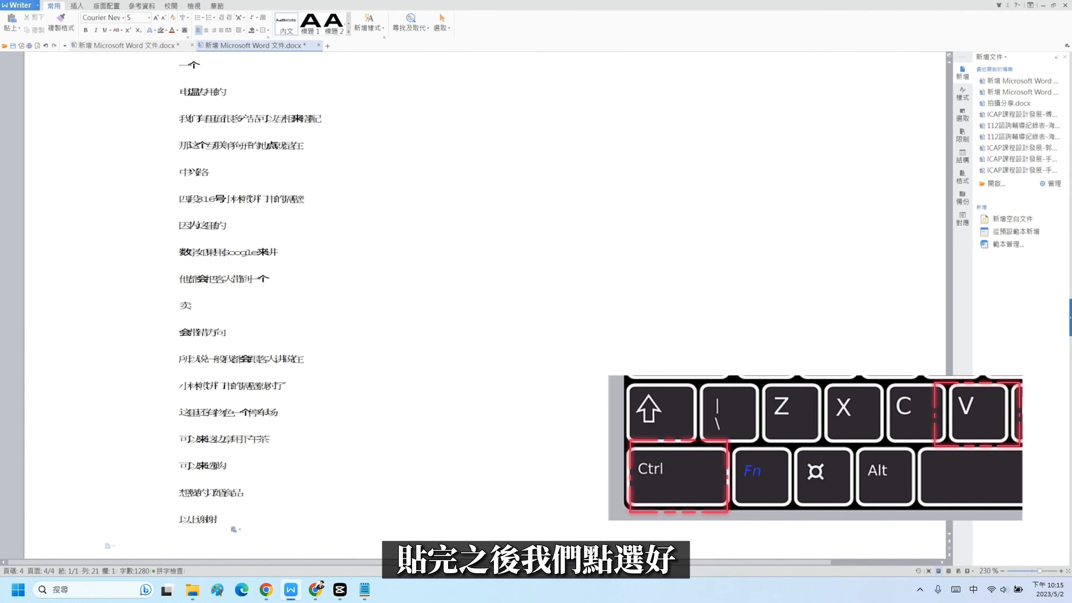
# - Convert the pasted captions from Simplified to Traditional Chinese and copy the whole converted text
pyautogui.click(171, 6)
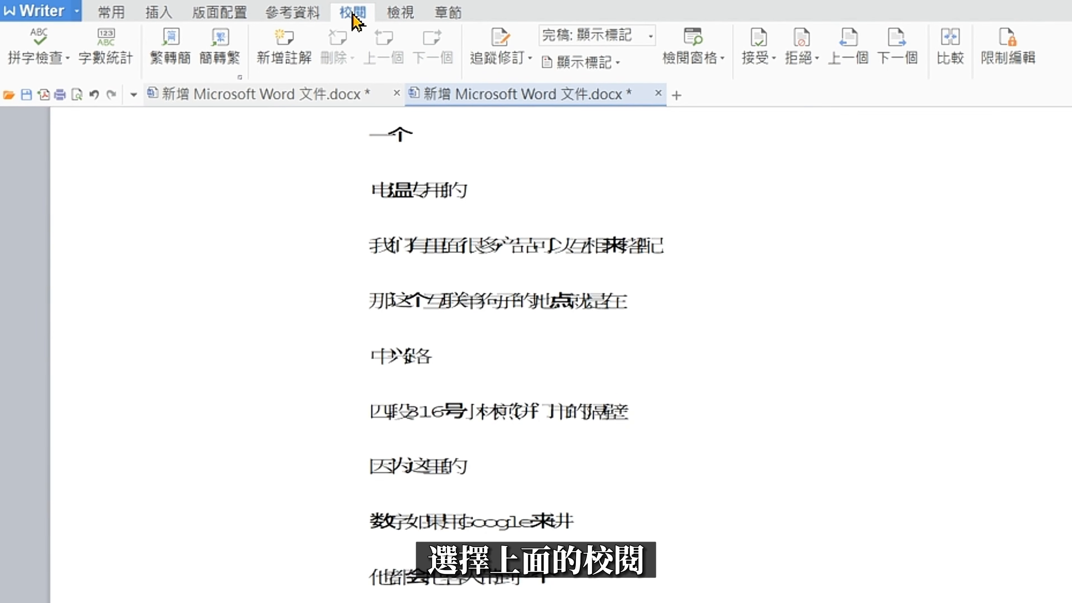
pyautogui.click(218, 63)
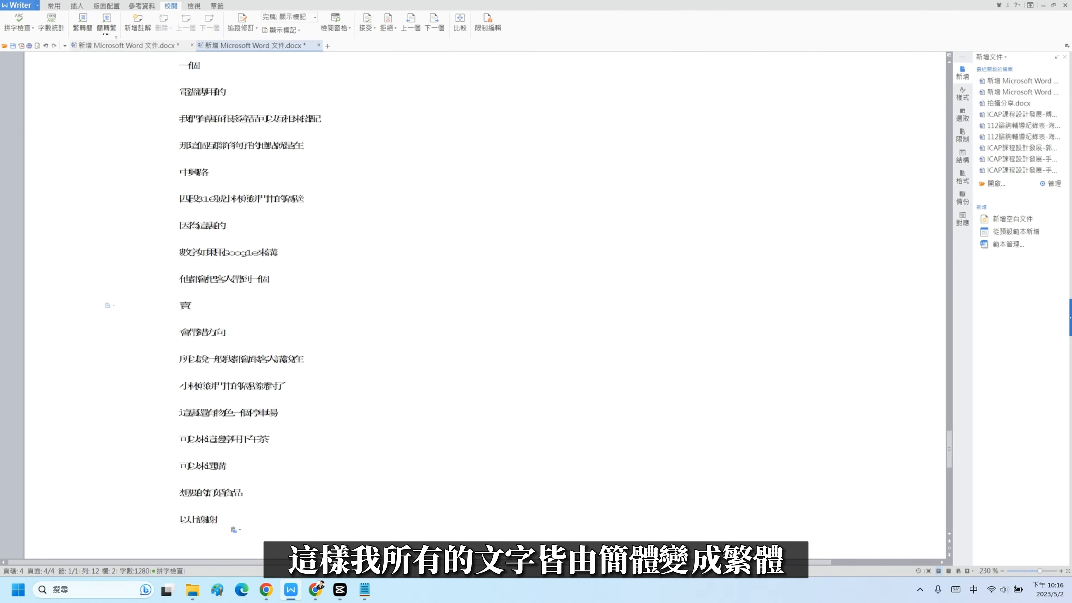
pyautogui.scroll(15, 485, 304)
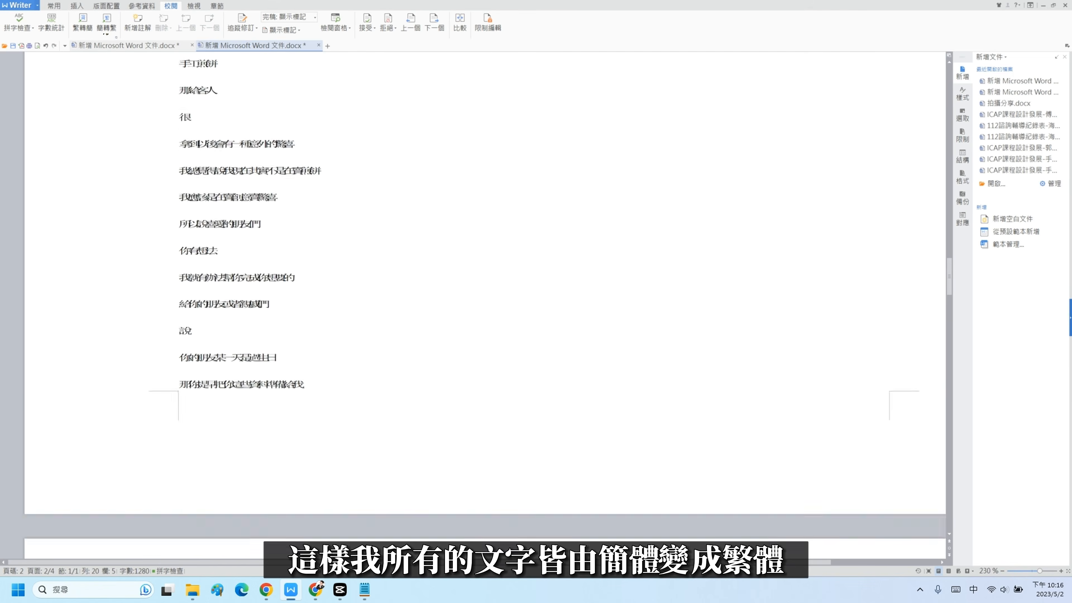
pyautogui.scroll(10, 485, 304)
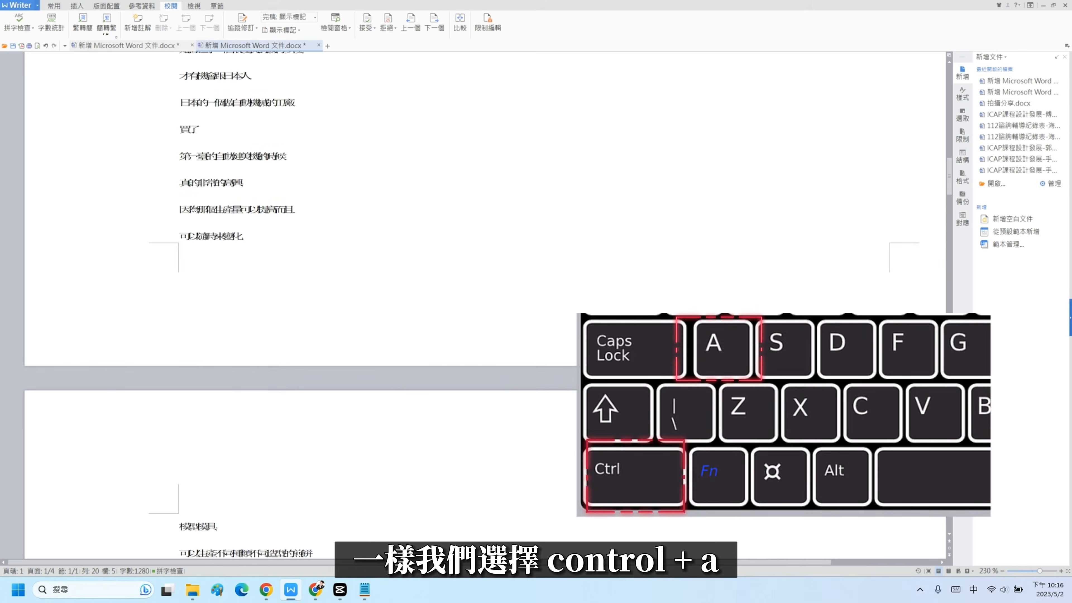
pyautogui.hotkey('ctrl', 'a')
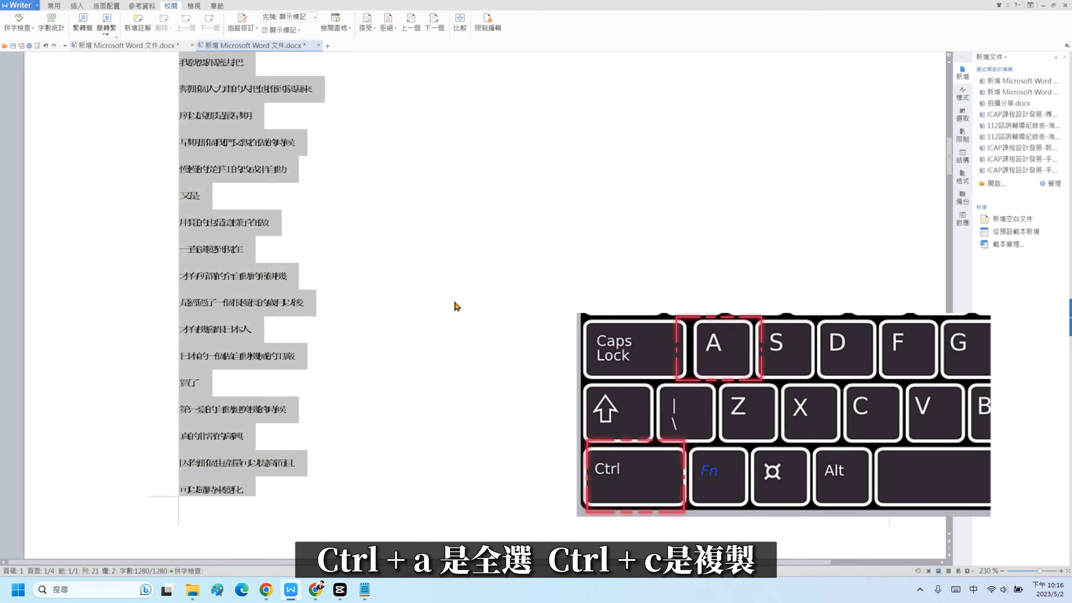
pyautogui.hotkey('ctrl', 'c')
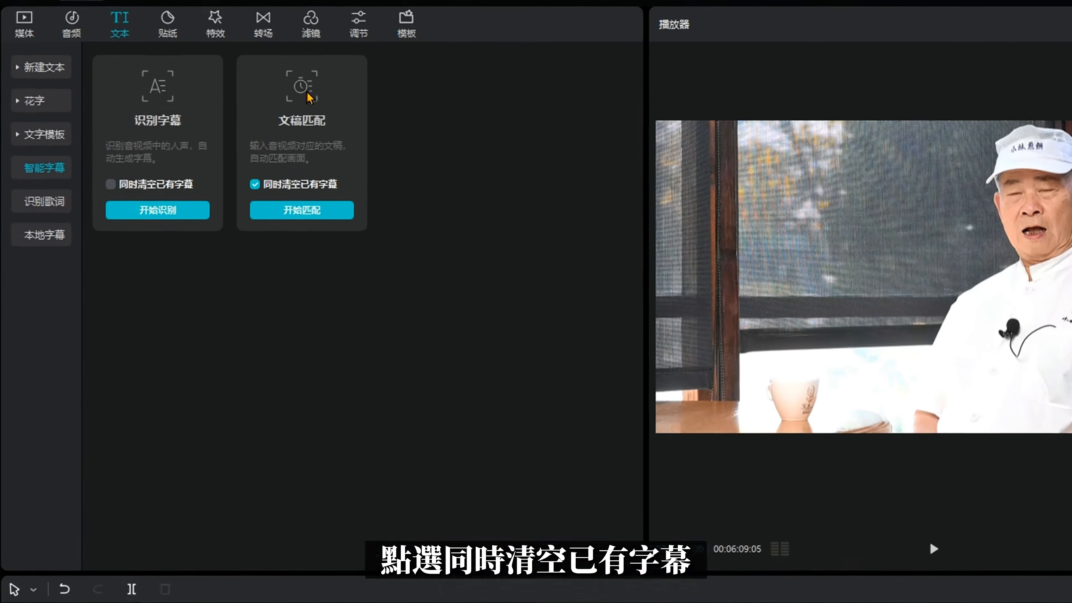
# - In 剪映, run 文稿匹配 on the pasted Traditional Chinese text, with the existing captions cleared
pyautogui.click(308, 197)
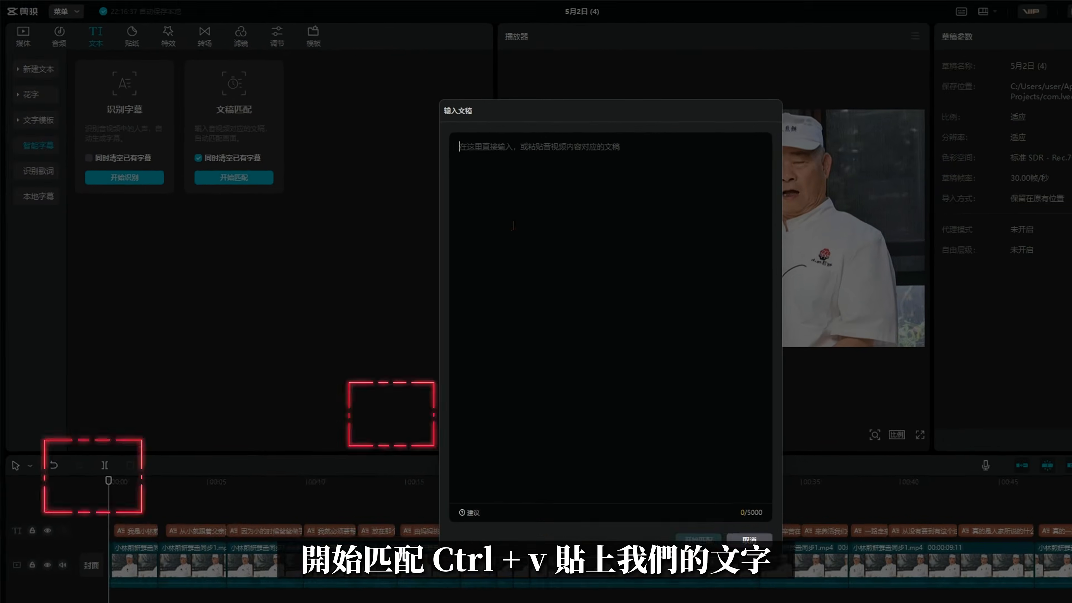
pyautogui.hotkey('ctrl', 'v')
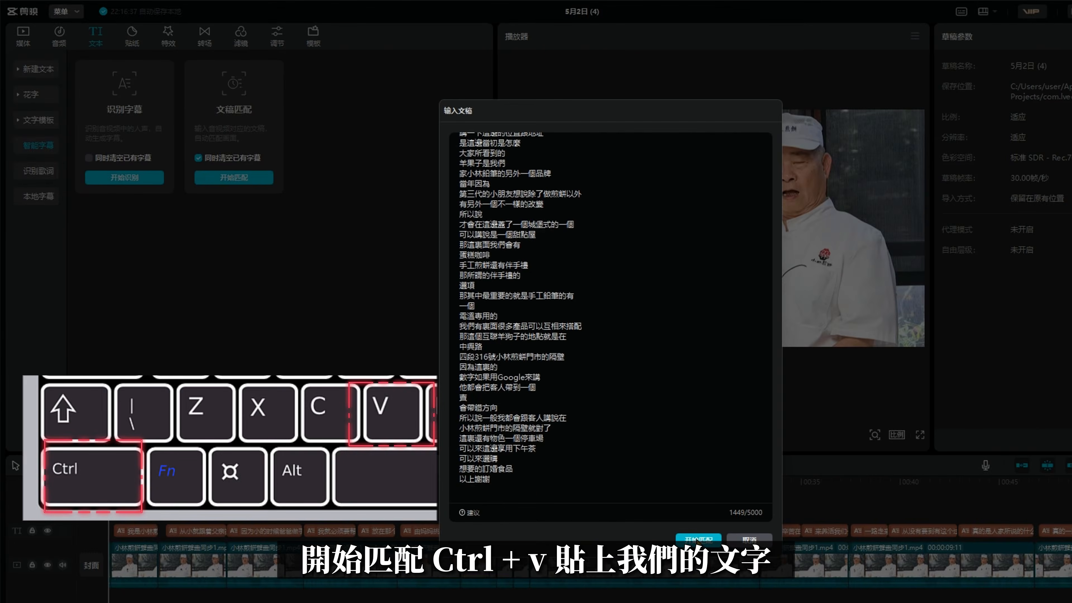
pyautogui.click(698, 540)
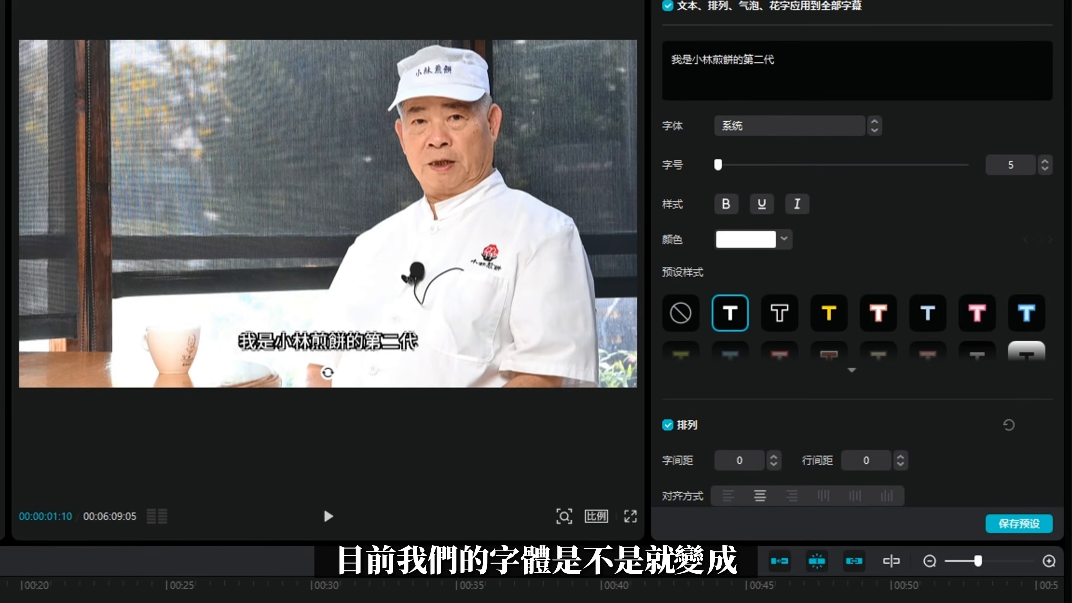
# - Check the matched captions at 00:00:04:05 and enlarge the caption text directly in the preview
pyautogui.click(191, 513)
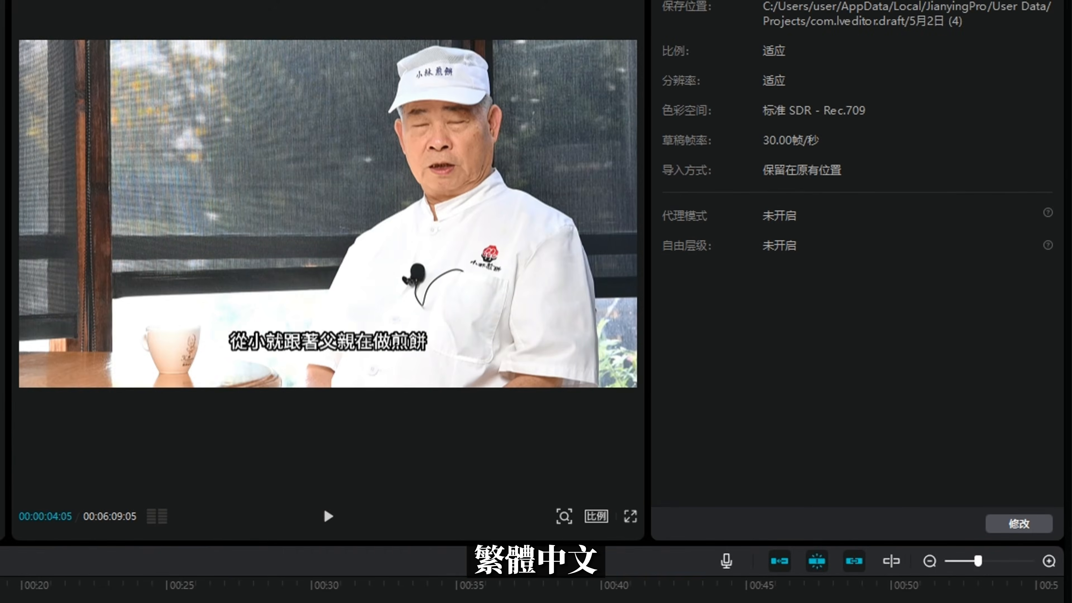
pyautogui.click(428, 353)
pyautogui.moveTo(428, 353); pyautogui.dragTo(450, 354)
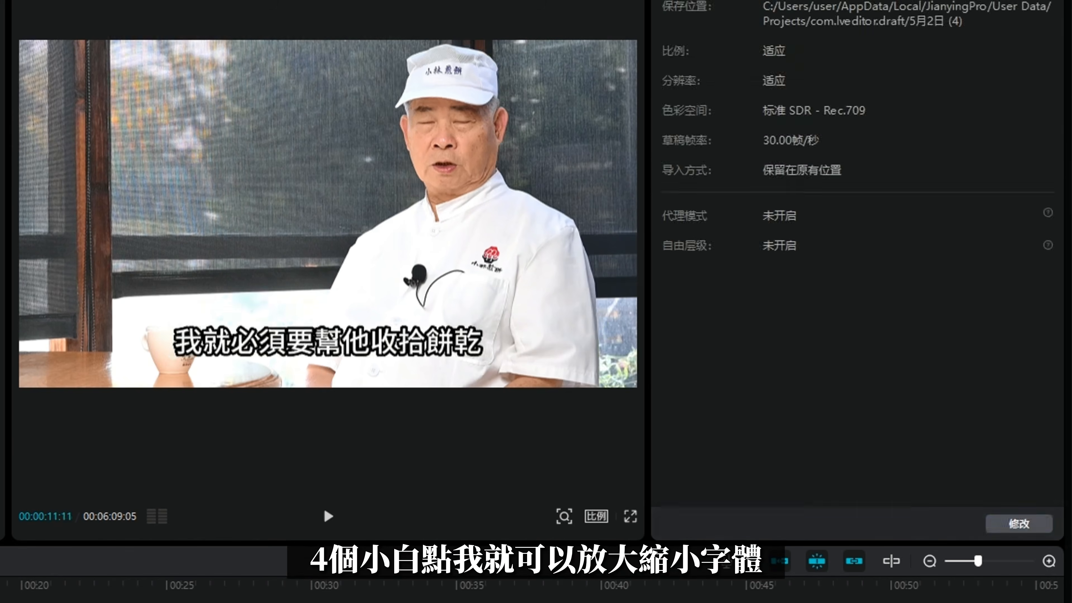
# - Set the font of all captions to 思源粗宋 and look through the preset style, position, opacity, stroke, background and glow settings
pyautogui.click(428, 446)
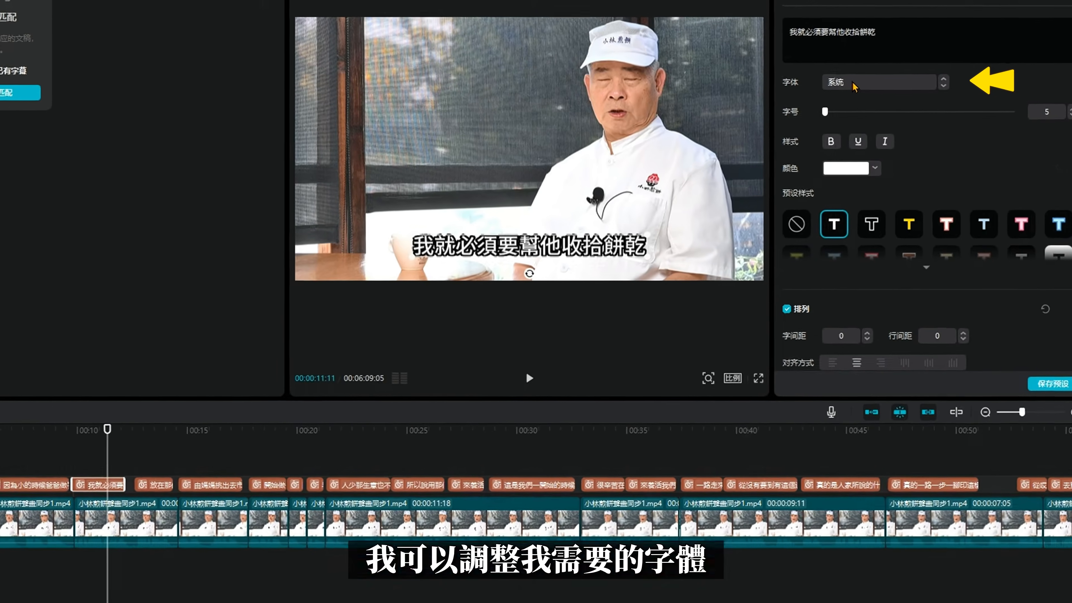
pyautogui.click(861, 102)
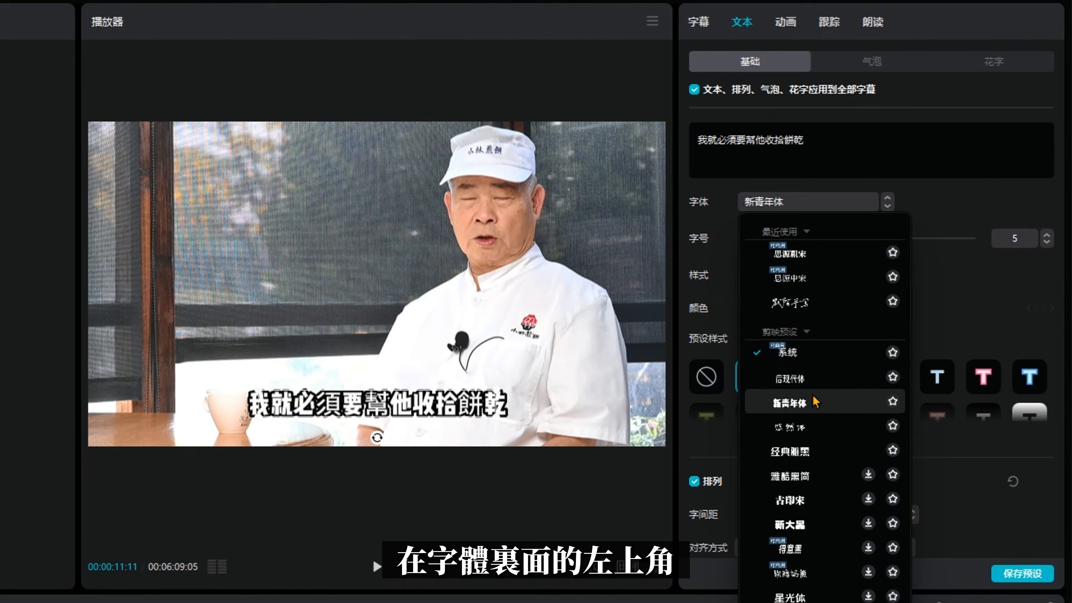
pyautogui.scroll(-3, 844, 220)
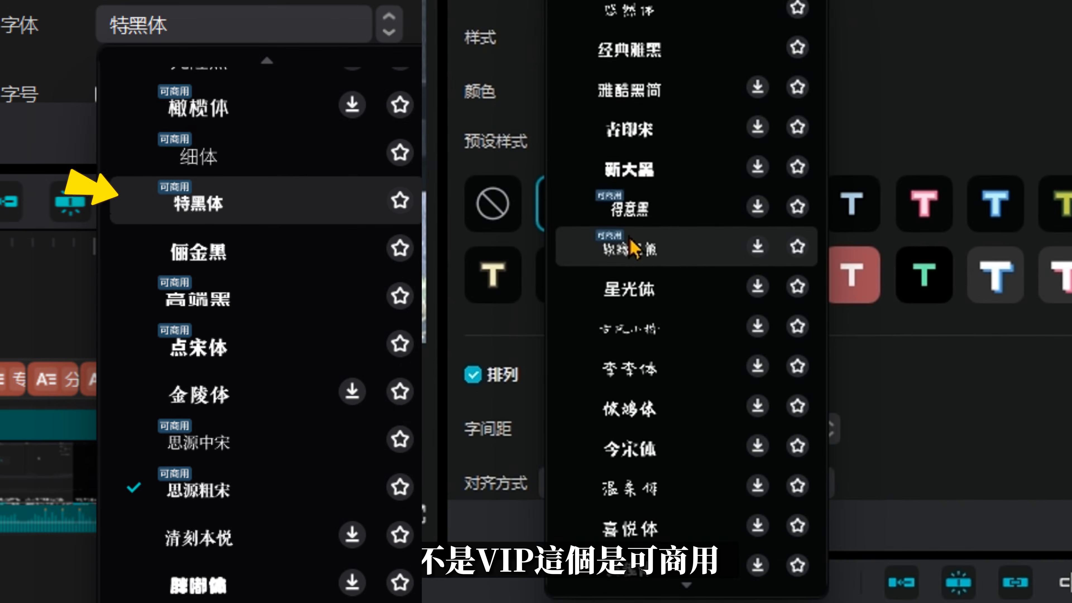
pyautogui.scroll(-10, 637, 217)
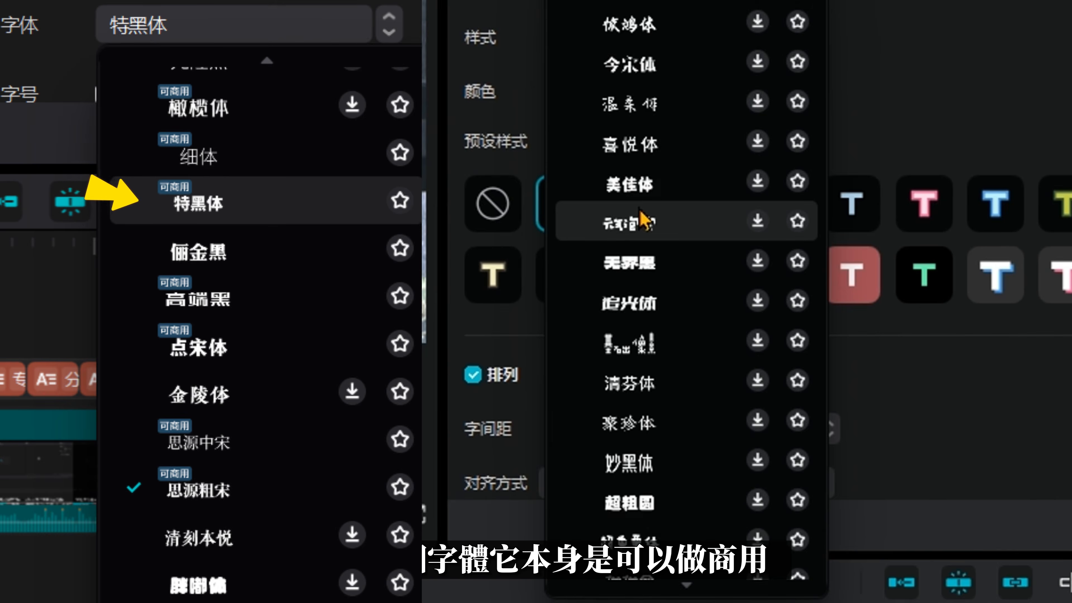
pyautogui.scroll(-5, 643, 177)
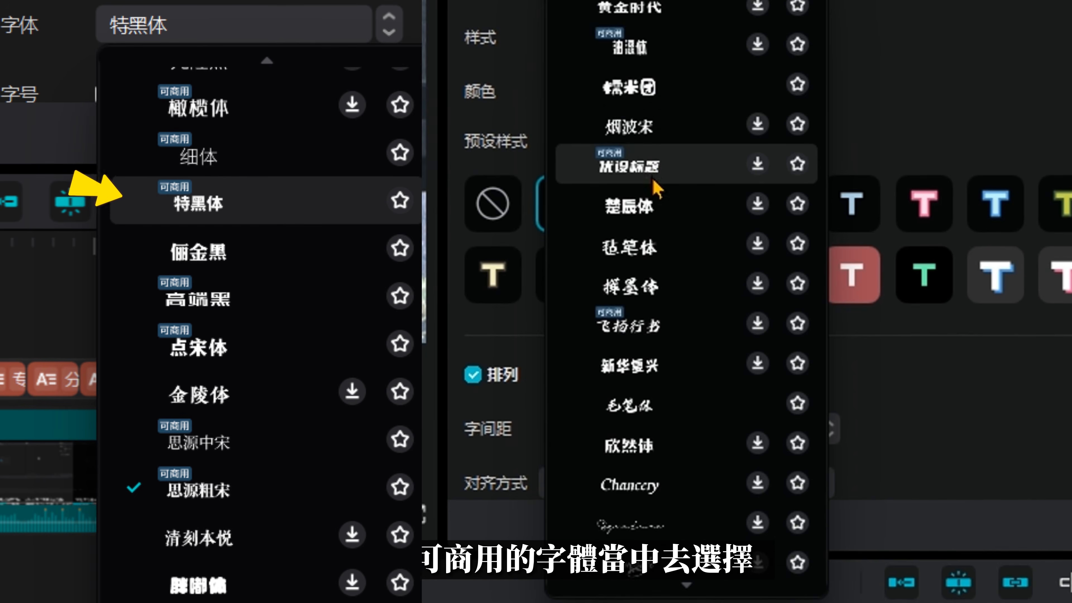
pyautogui.scroll(-5, 658, 169)
pyautogui.scroll(-5, 663, 173)
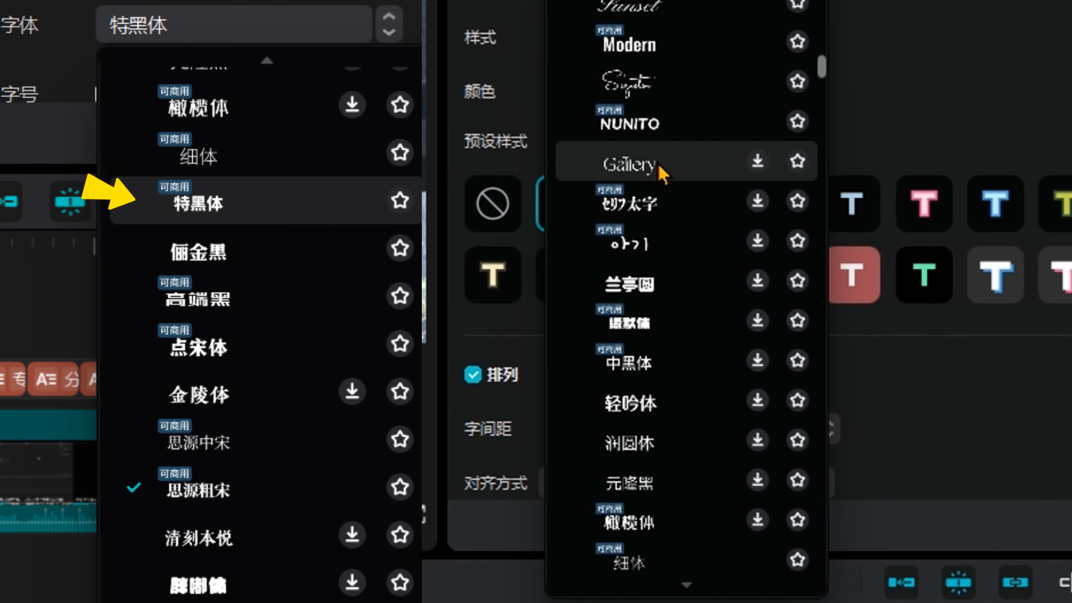
pyautogui.scroll(-5, 663, 168)
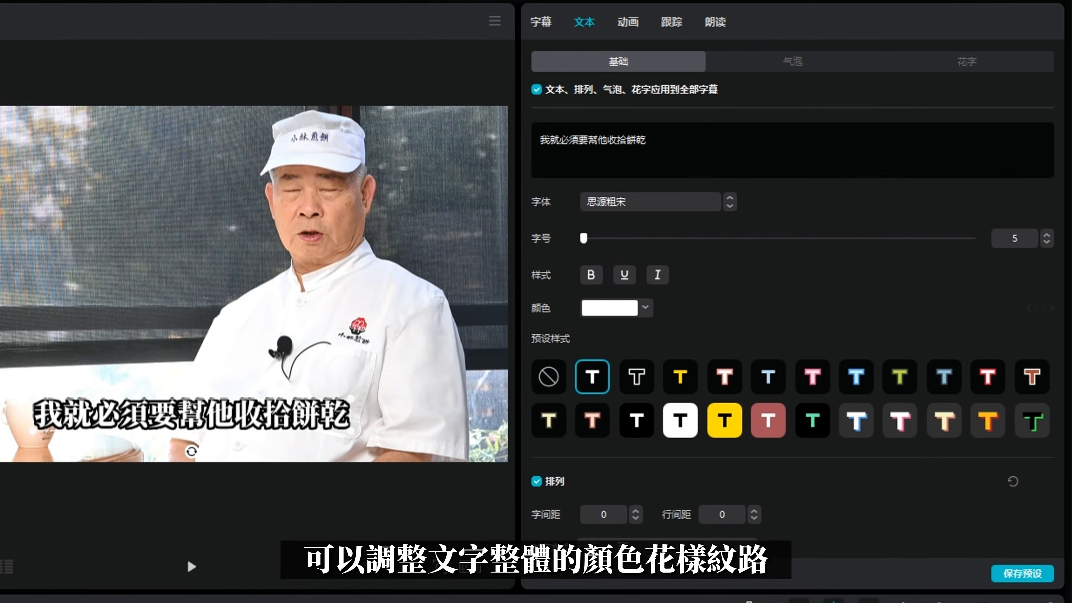
pyautogui.scroll(-5, 892, 296)
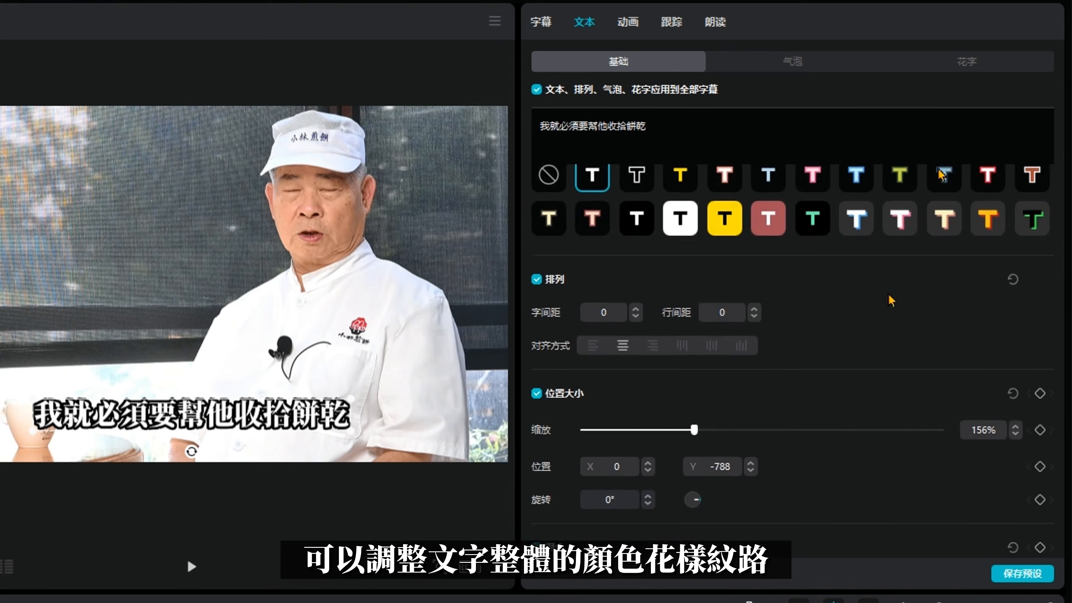
pyautogui.scroll(-7, 630, 412)
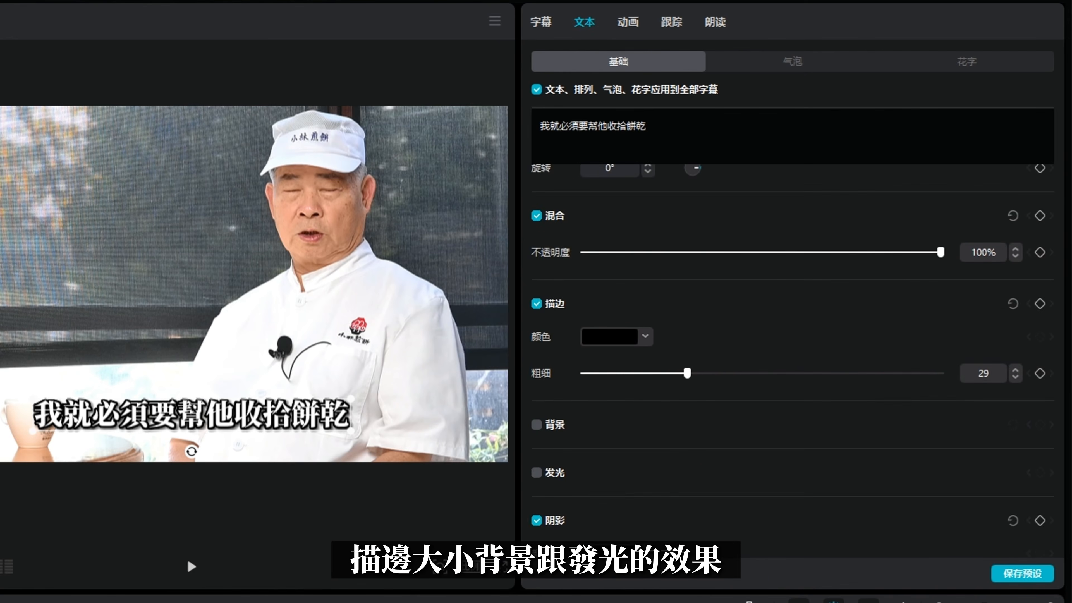
pyautogui.scroll(-5, 699, 471)
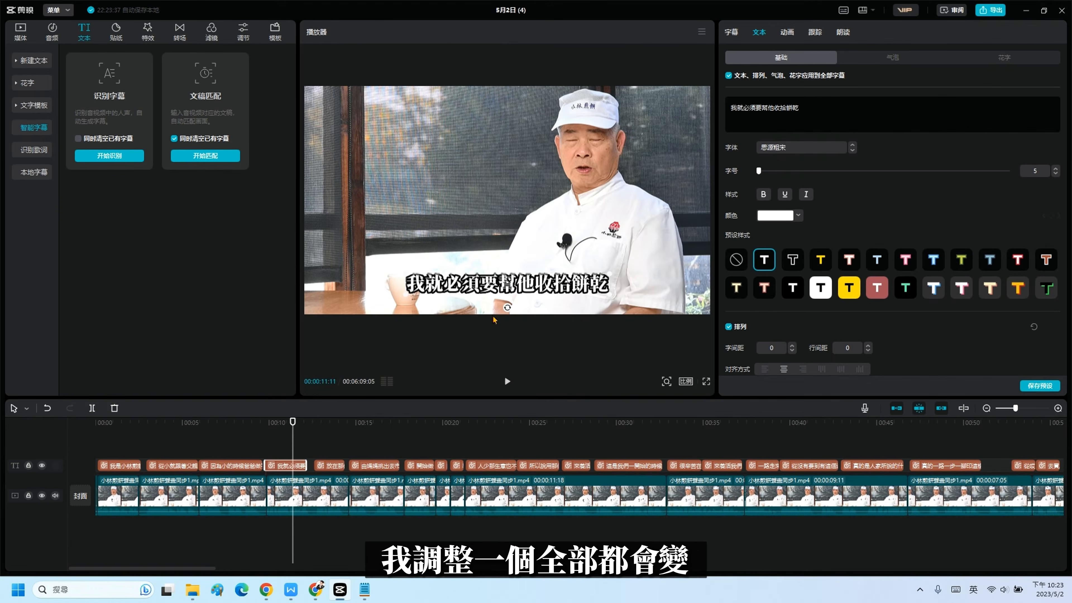
# - Turn off applying text settings to all captions, enlarge only the caption 放在那個鐵桶裏面, and compare it with the neighbouring captions
pyautogui.click(727, 76)
pyautogui.click(342, 466)
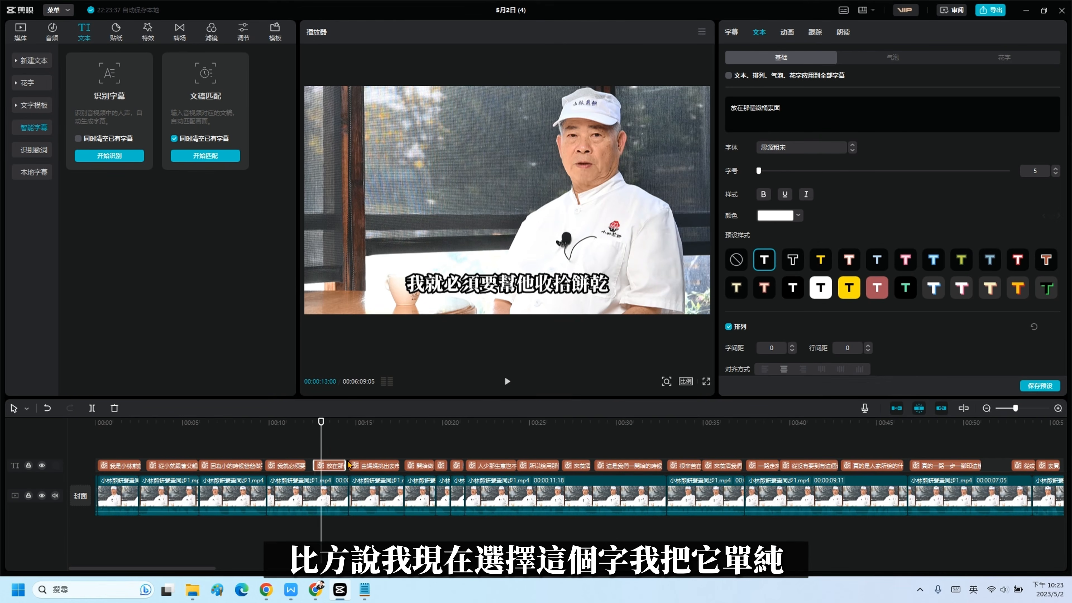
pyautogui.click(330, 450)
pyautogui.click(335, 465)
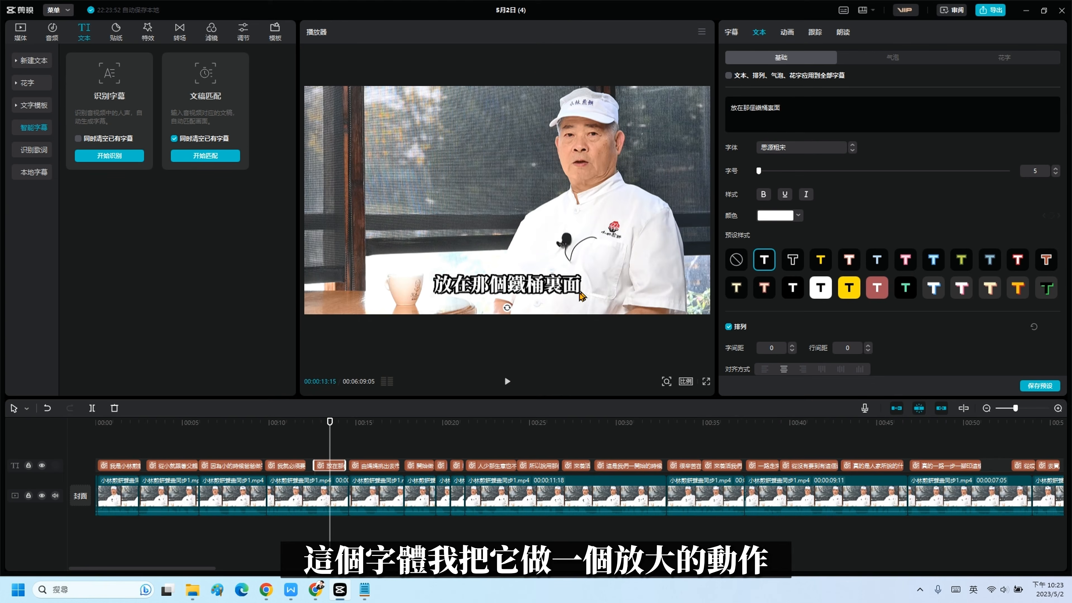
pyautogui.click(292, 453)
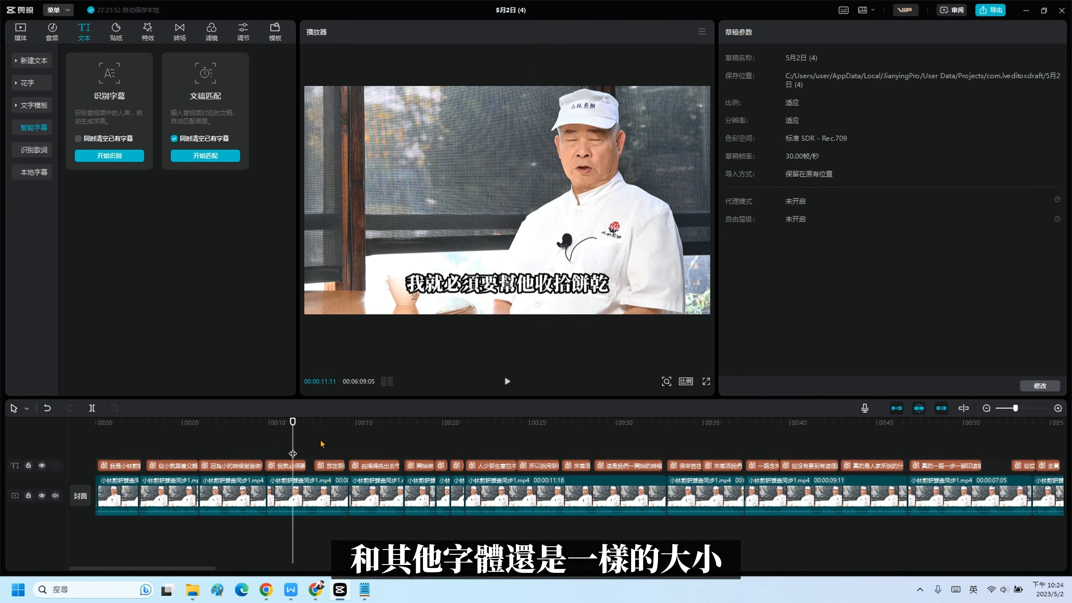
pyautogui.click(242, 452)
# - Apply the enlarged caption's text settings to all captions and check the captions before and after it
pyautogui.click(319, 465)
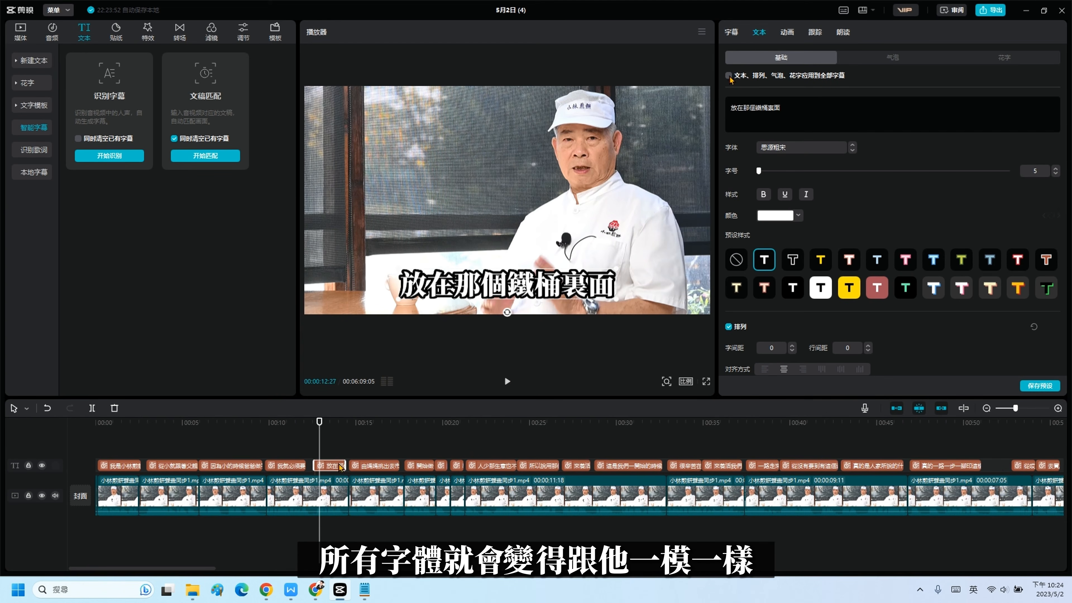
pyautogui.click(292, 451)
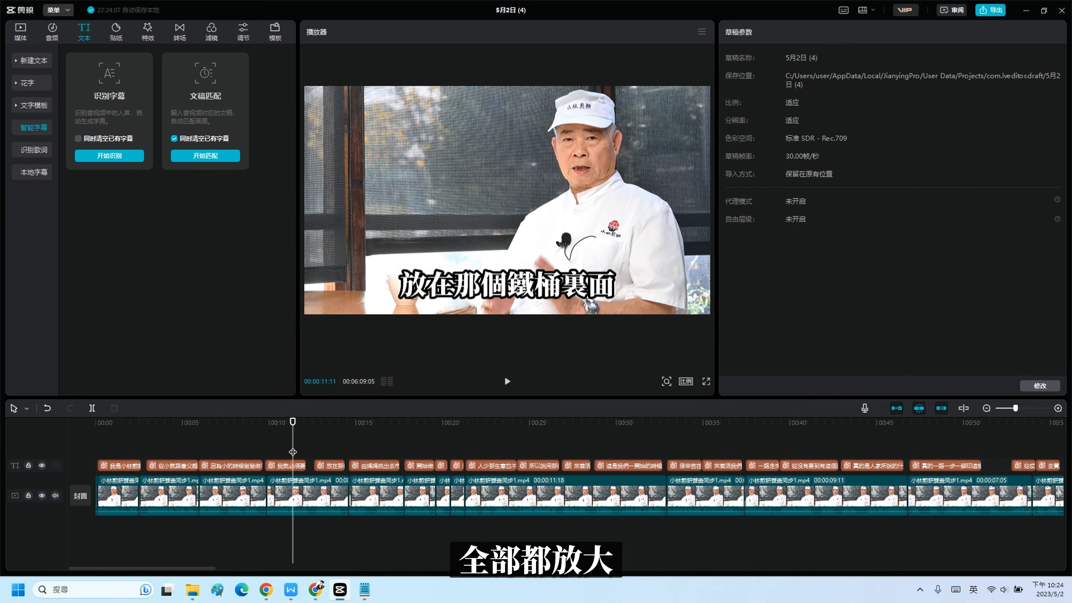
pyautogui.click(334, 455)
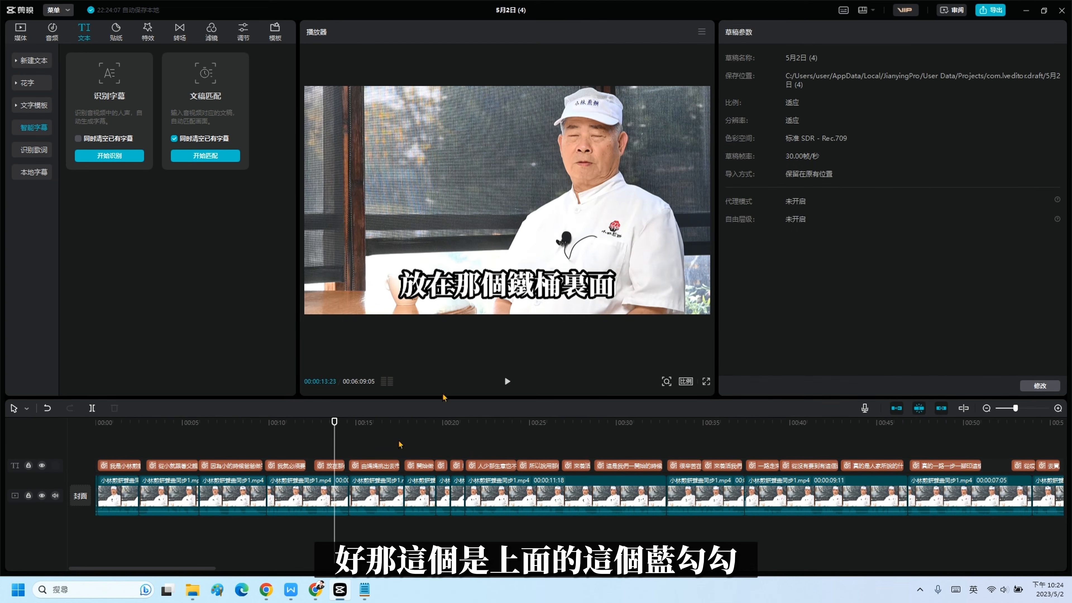
pyautogui.click(371, 465)
pyautogui.click(383, 452)
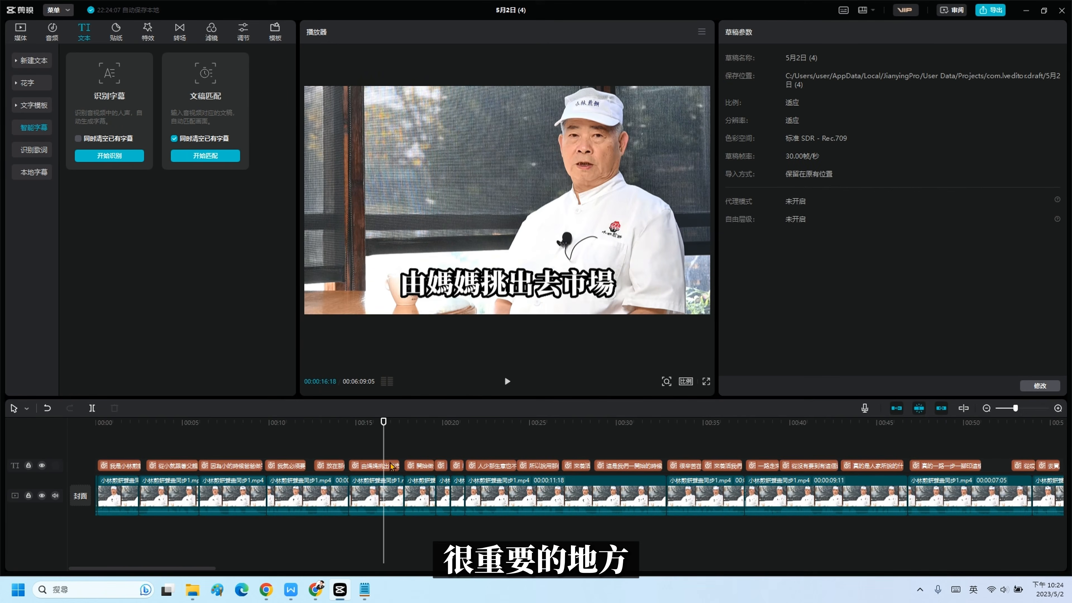
# - Open the caption list and split line 71 into 烙印的圖騰一個 and 都是要好幾千塊那樣
pyautogui.click(388, 463)
pyautogui.click(466, 39)
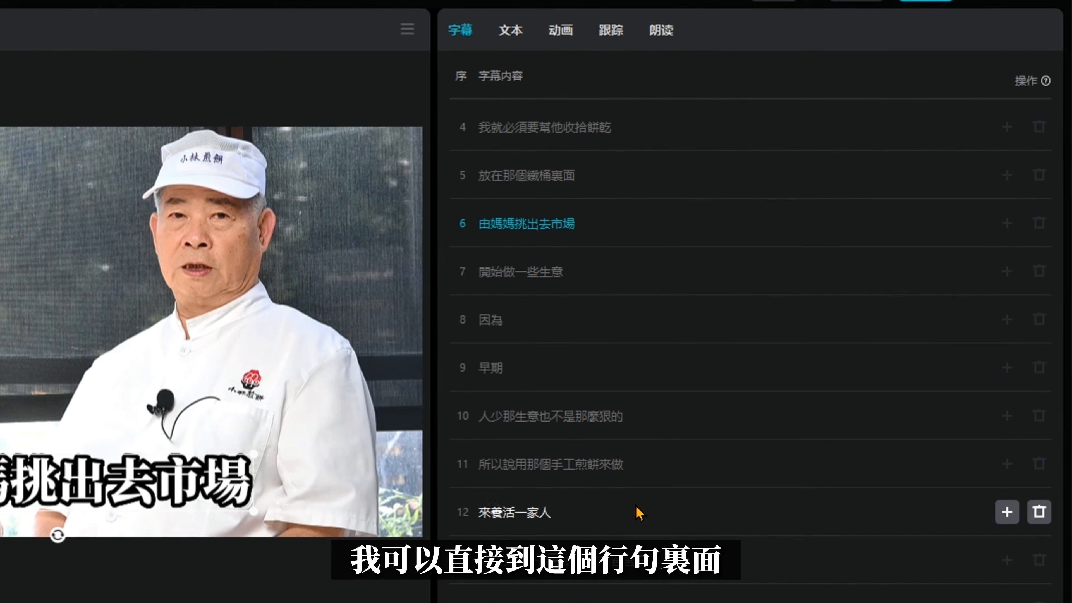
pyautogui.click(605, 560)
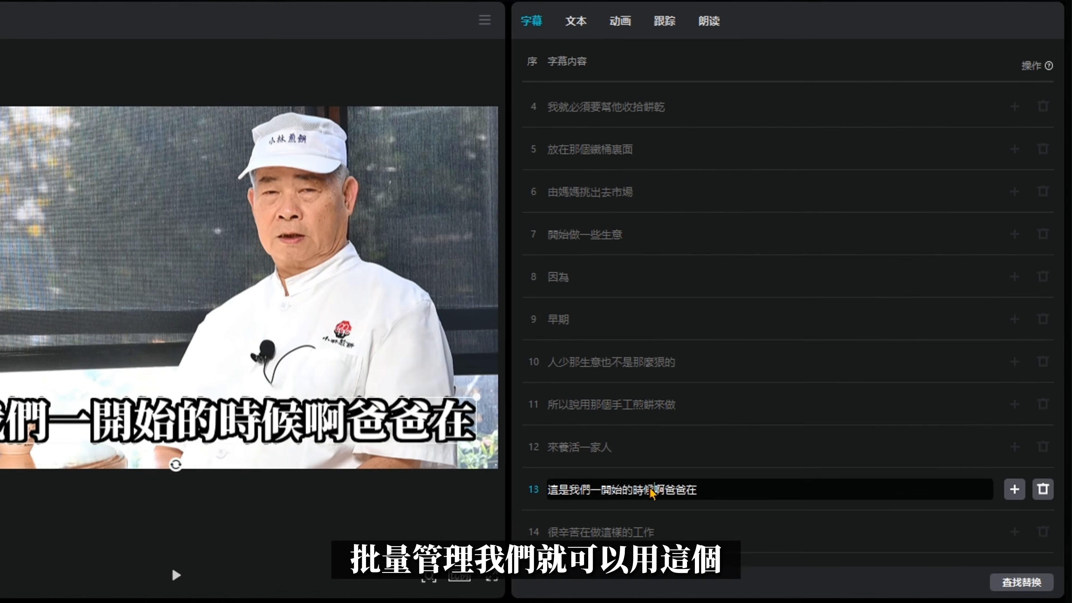
pyautogui.scroll(-5, 780, 349)
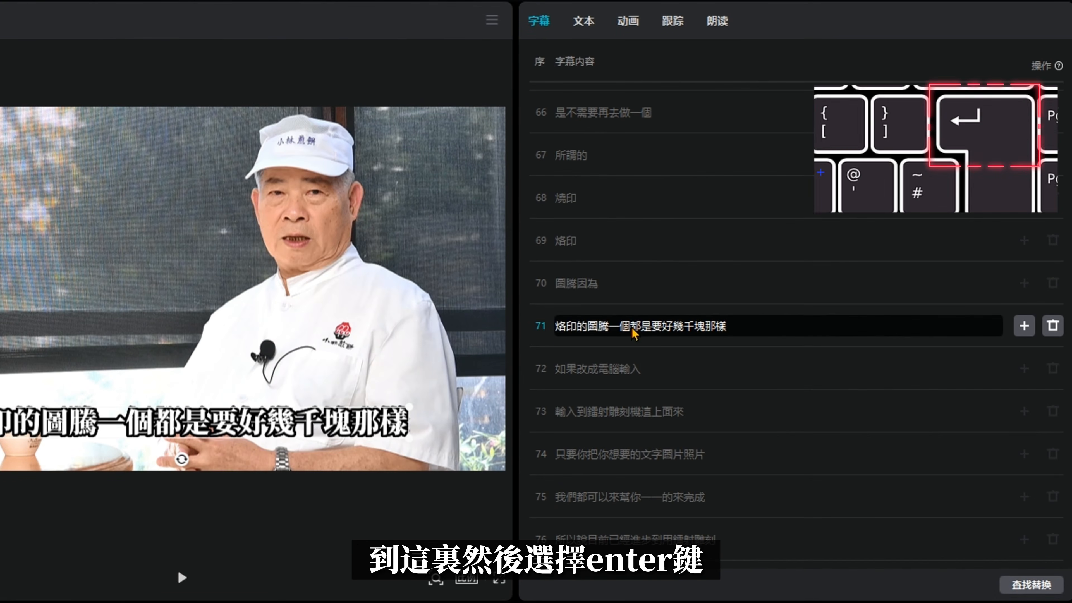
pyautogui.press('Return')
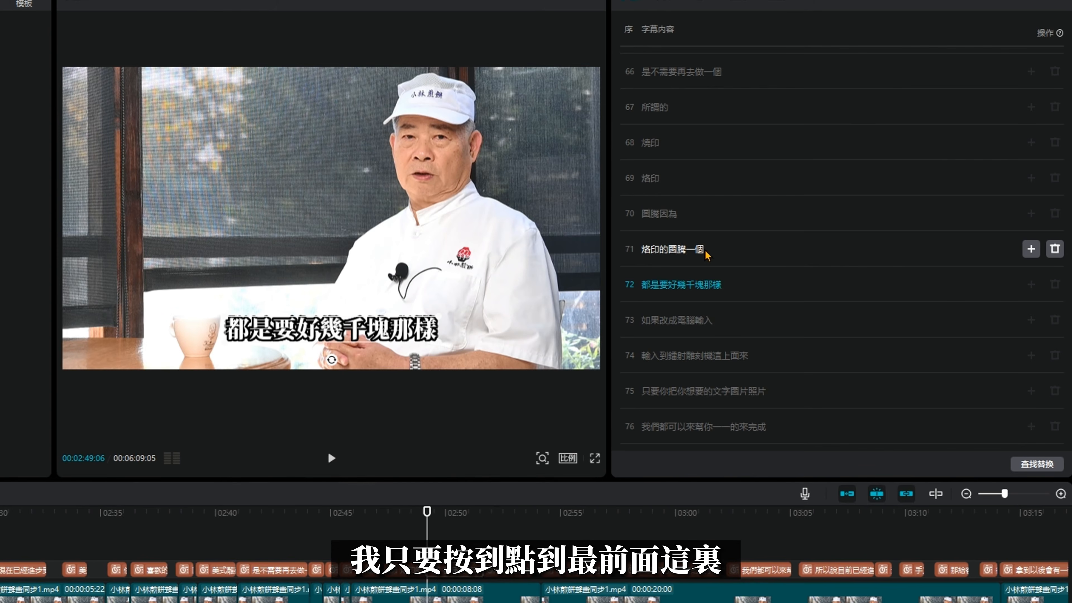
# - Merge line 72, 都是要好幾千塊那樣, back into the end of line 71
pyautogui.click(642, 285)
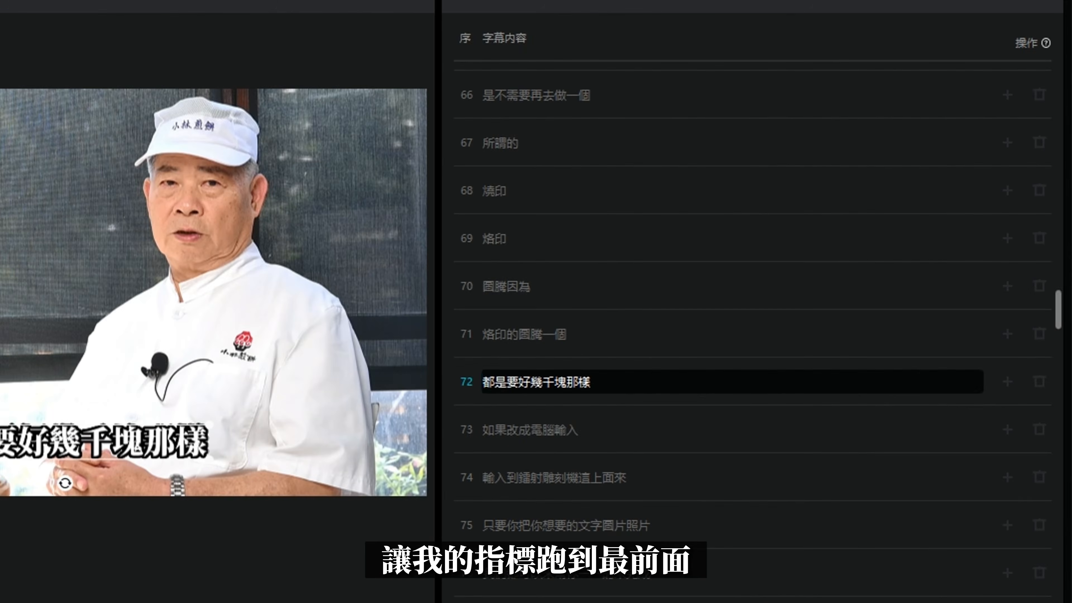
pyautogui.press('BackSpace')
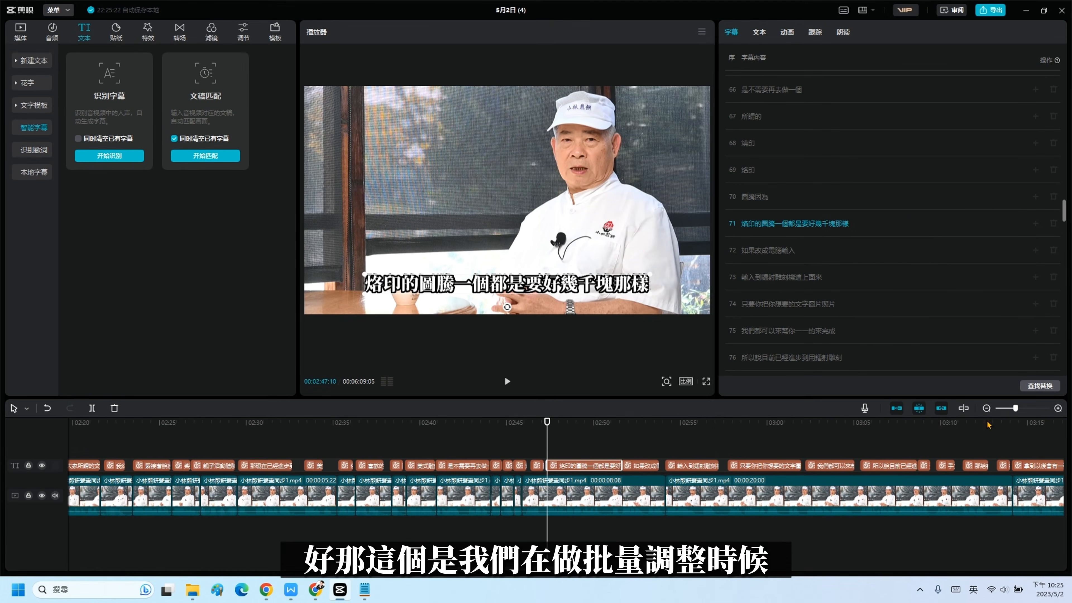
pyautogui.scroll(3, 815, 252)
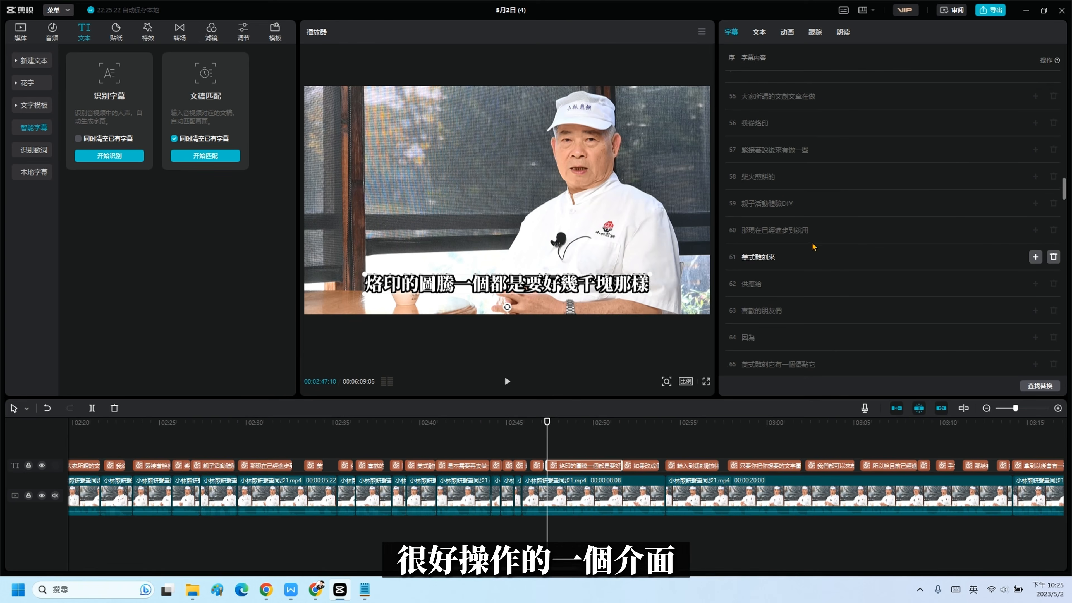
# - Select the caption 烙印的圖騰一個都是要好幾千塊那樣 at 00:02:48:28 and browse the 入场 animations available for it
pyautogui.click(787, 32)
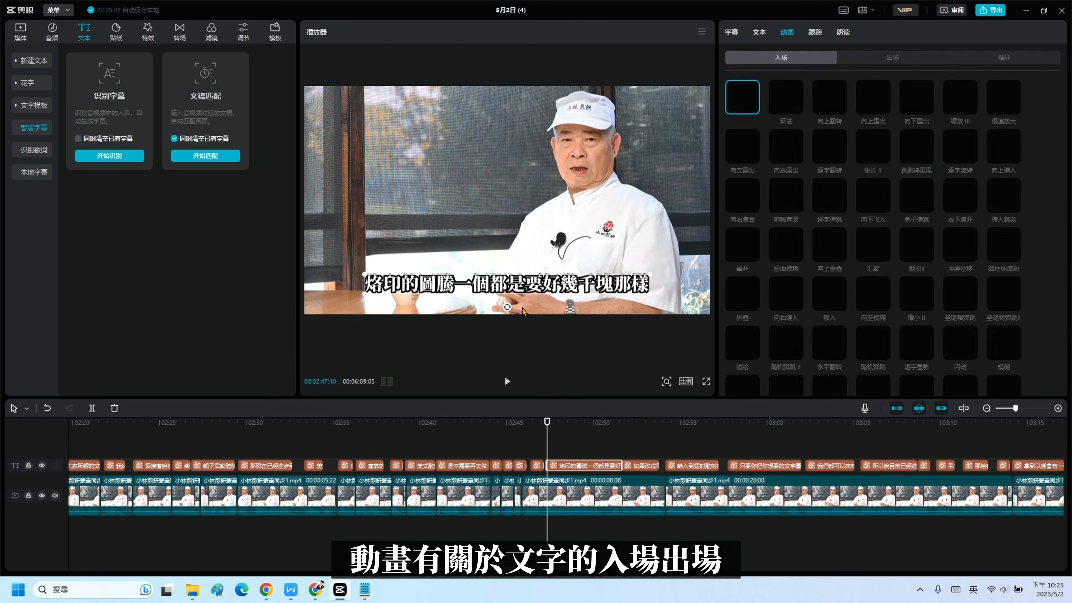
pyautogui.click(586, 431)
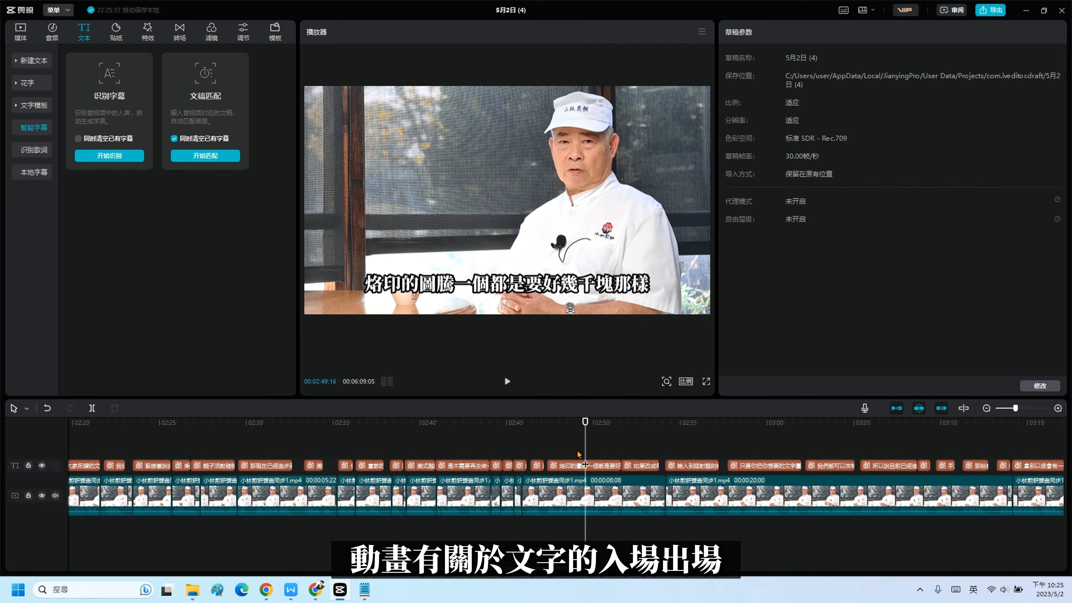
pyautogui.moveTo(584, 465); pyautogui.dragTo(574, 464)
pyautogui.click(590, 467)
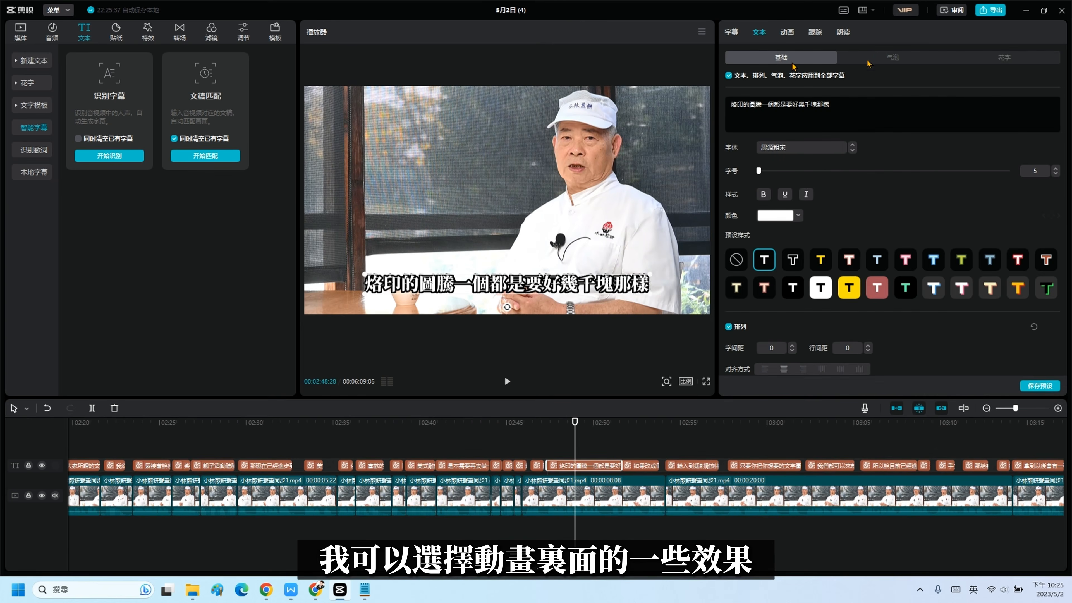
pyautogui.click(787, 33)
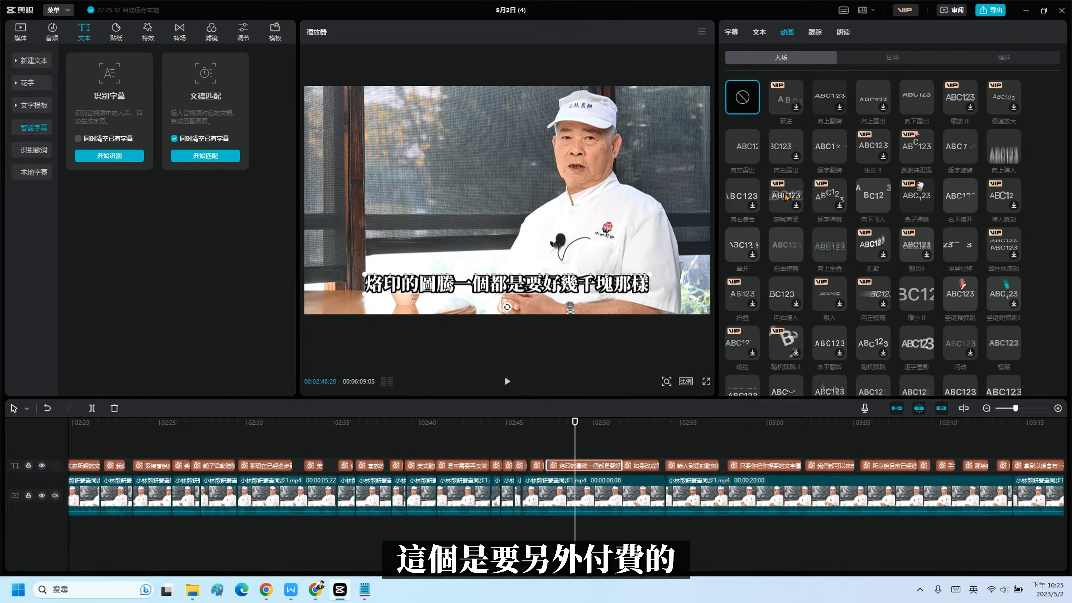
# - View the subtitle's read-aloud (朗读) voices, and enable voice change (变声) on the video clip's audio to browse its voice options
pyautogui.click(843, 32)
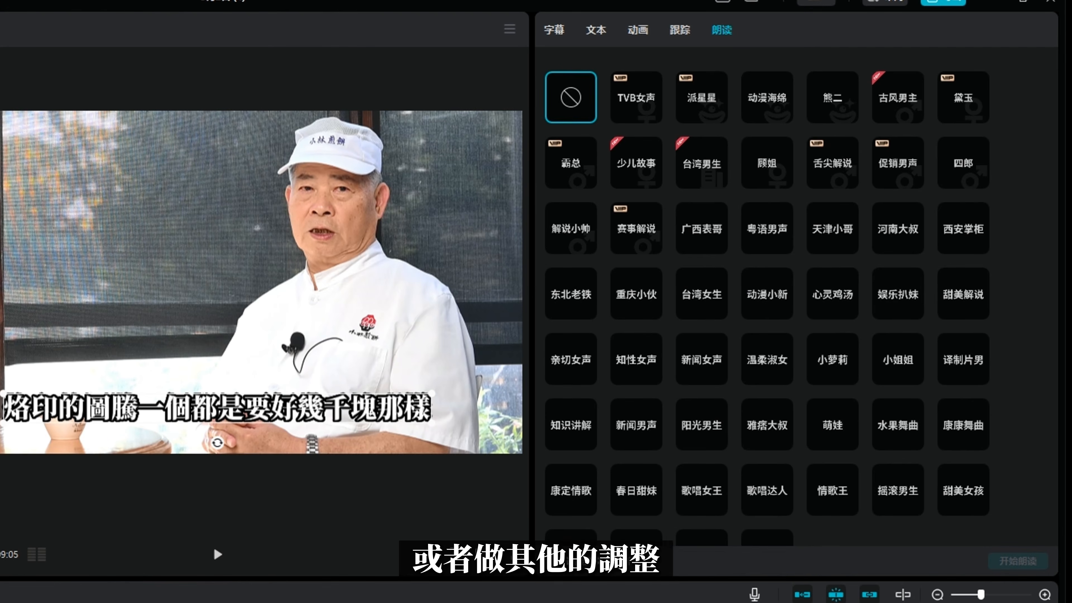
pyautogui.click(217, 283)
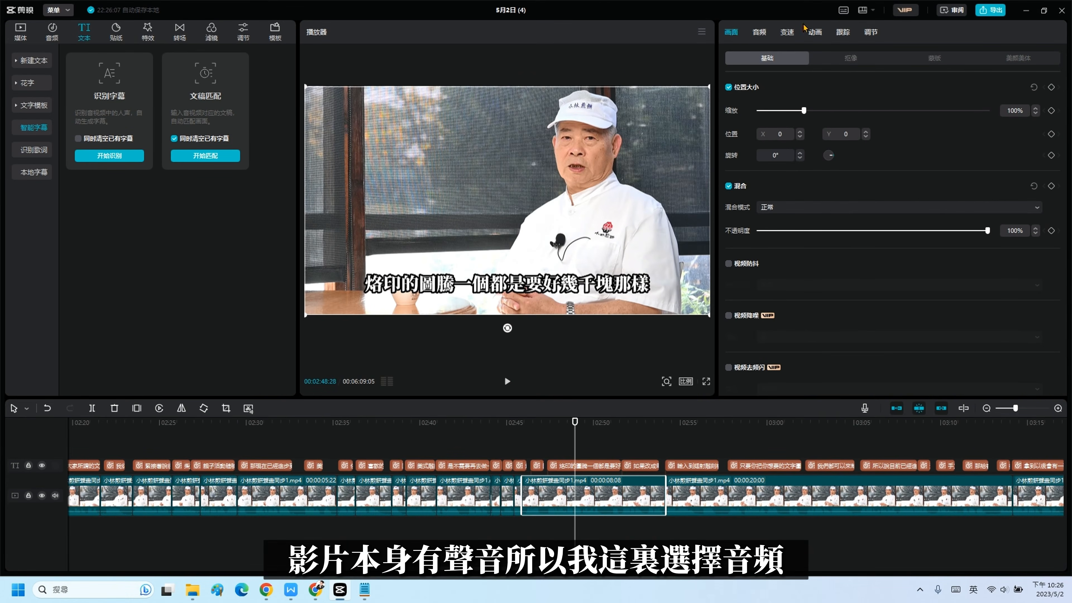
pyautogui.click(759, 33)
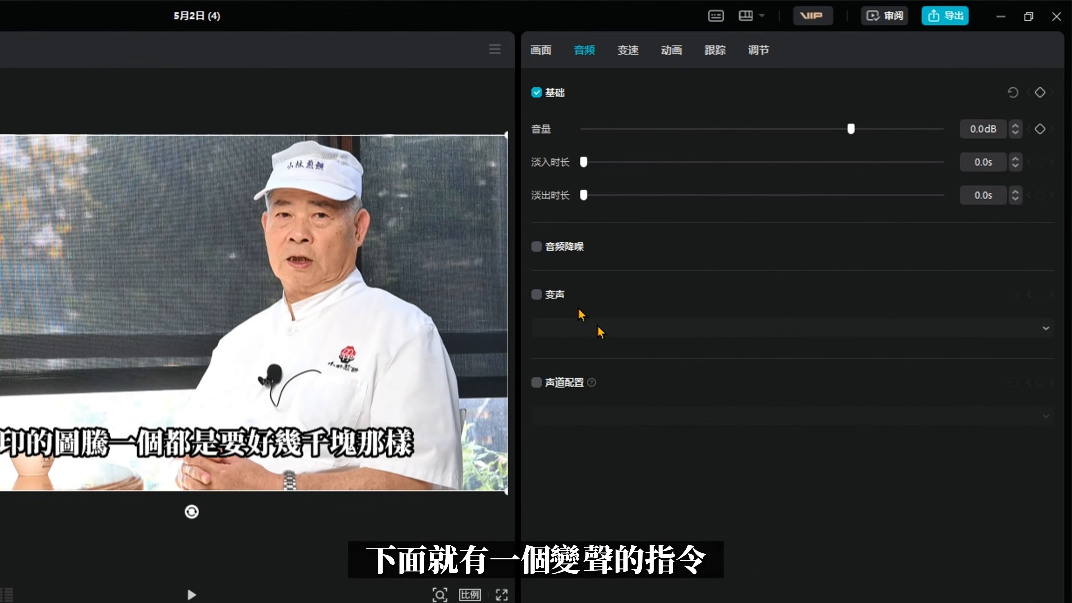
pyautogui.click(600, 259)
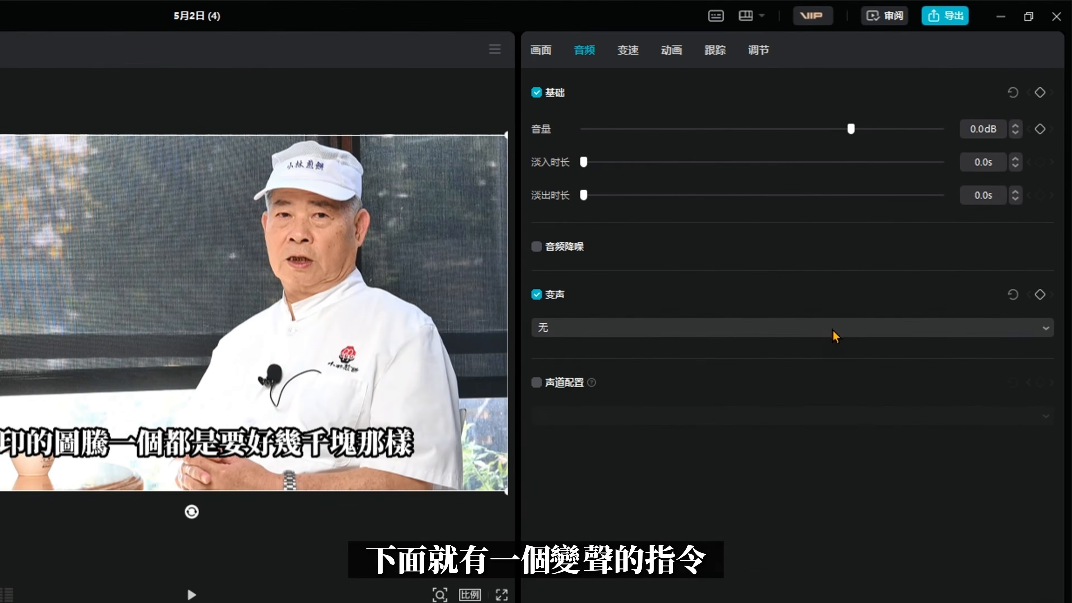
pyautogui.click(864, 293)
pyautogui.scroll(-1, 689, 388)
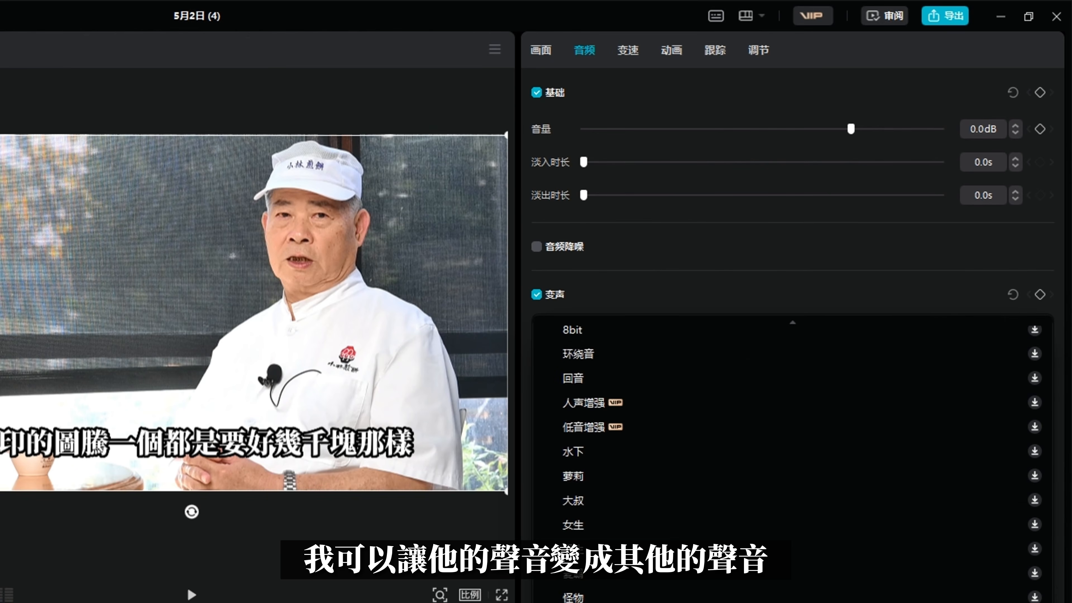
pyautogui.scroll(-3, 791, 561)
pyautogui.scroll(4, 753, 531)
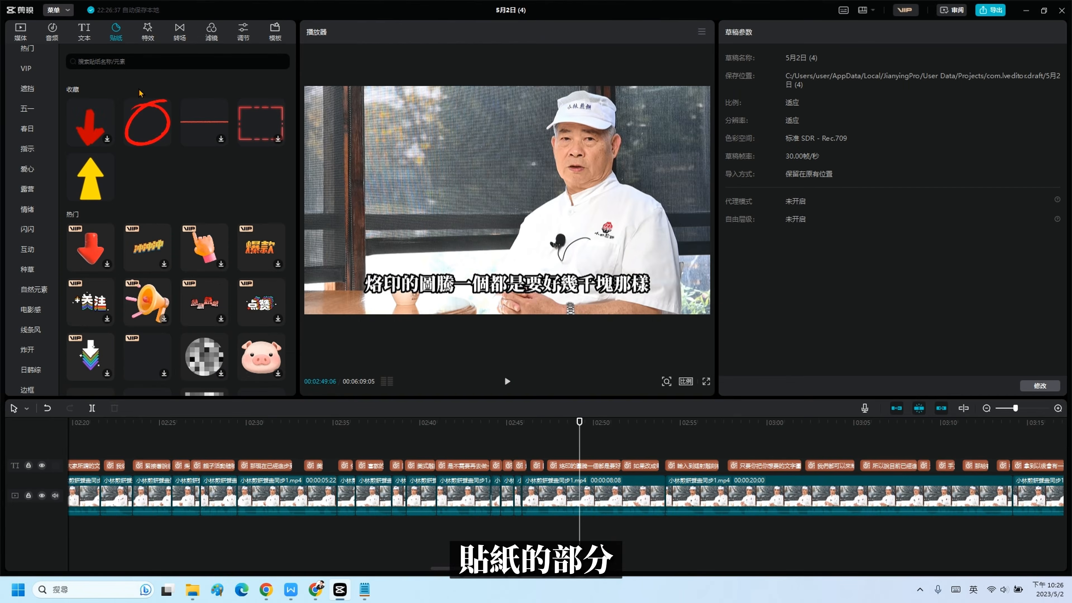
# - Browse the sticker library's VIP and 遮挡 categories and download the second 遮挡 sticker
pyautogui.click(563, 439)
pyautogui.moveTo(564, 439); pyautogui.dragTo(570, 440)
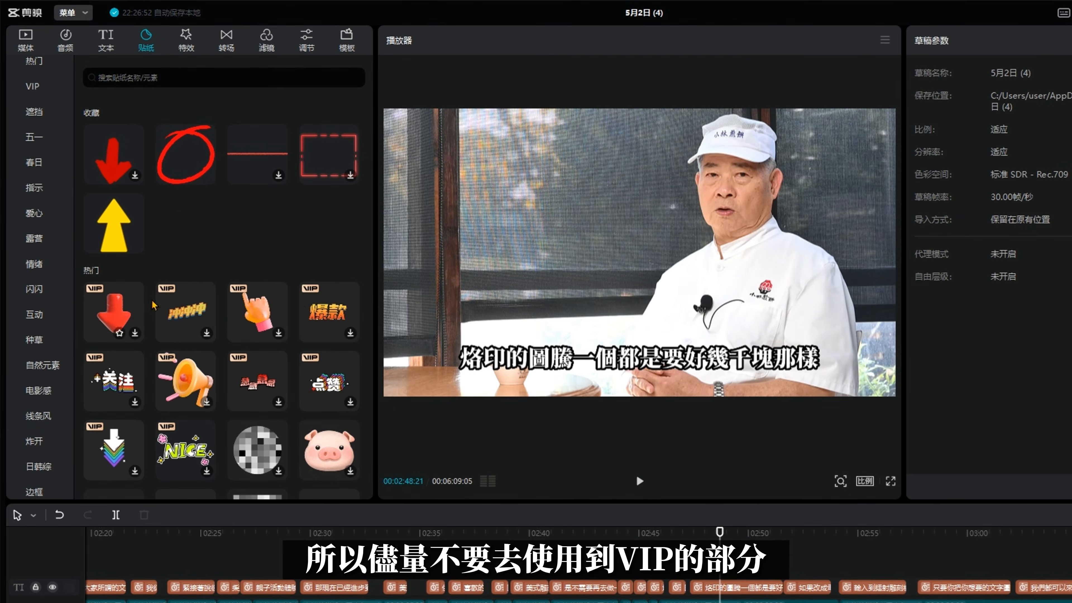
pyautogui.scroll(-2, 258, 347)
pyautogui.scroll(3, 202, 321)
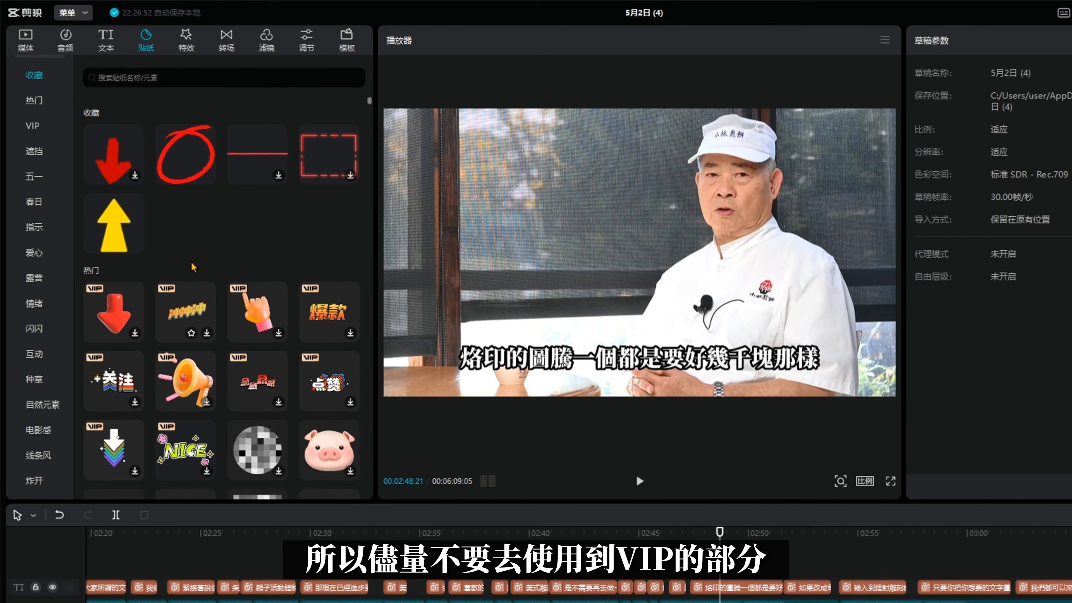
pyautogui.click(34, 127)
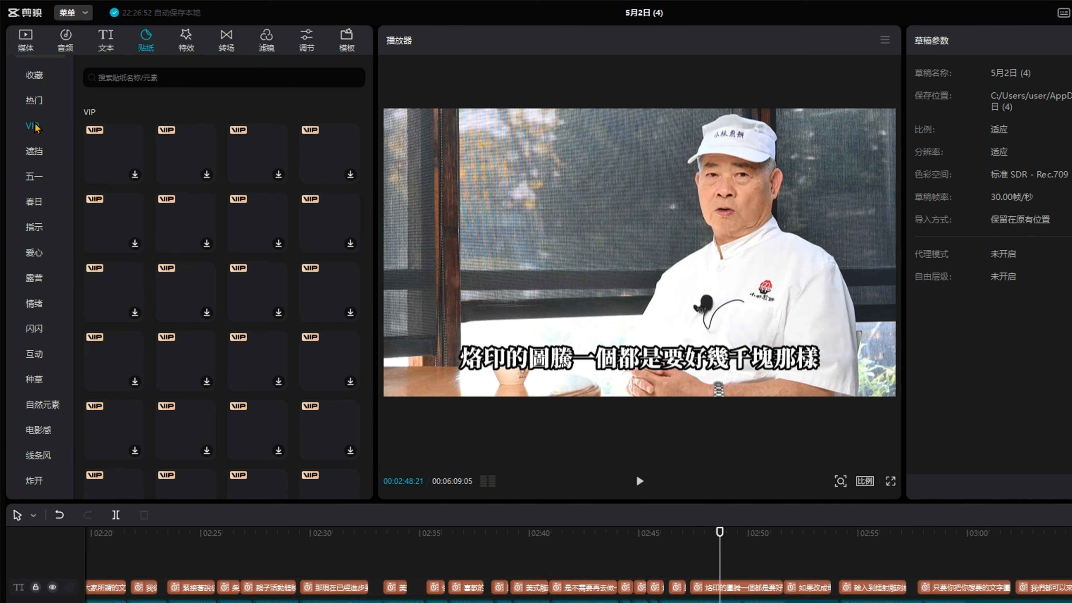
pyautogui.click(34, 151)
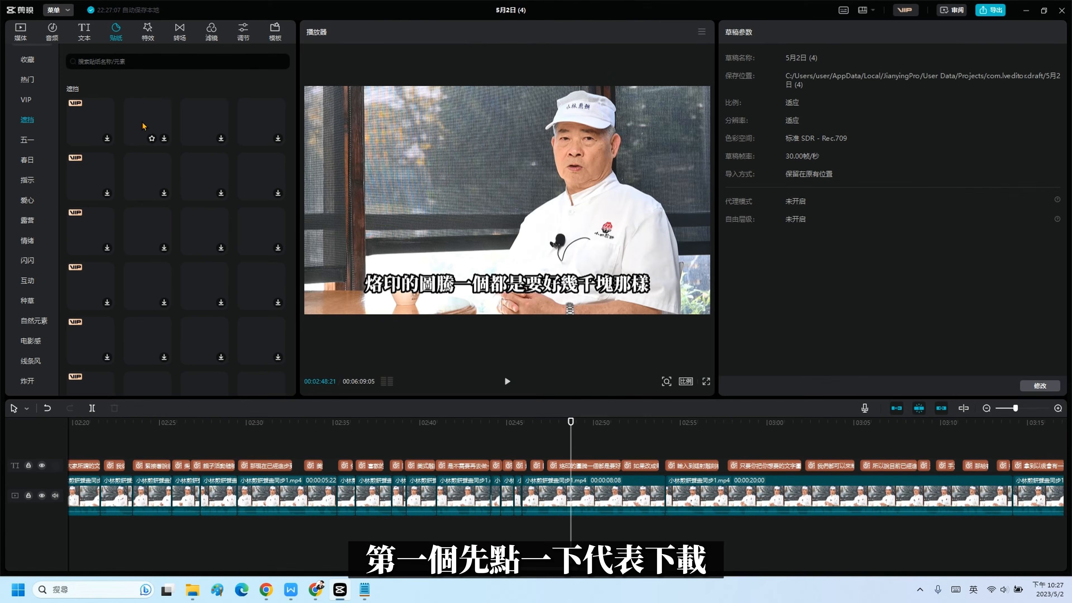
pyautogui.click(165, 139)
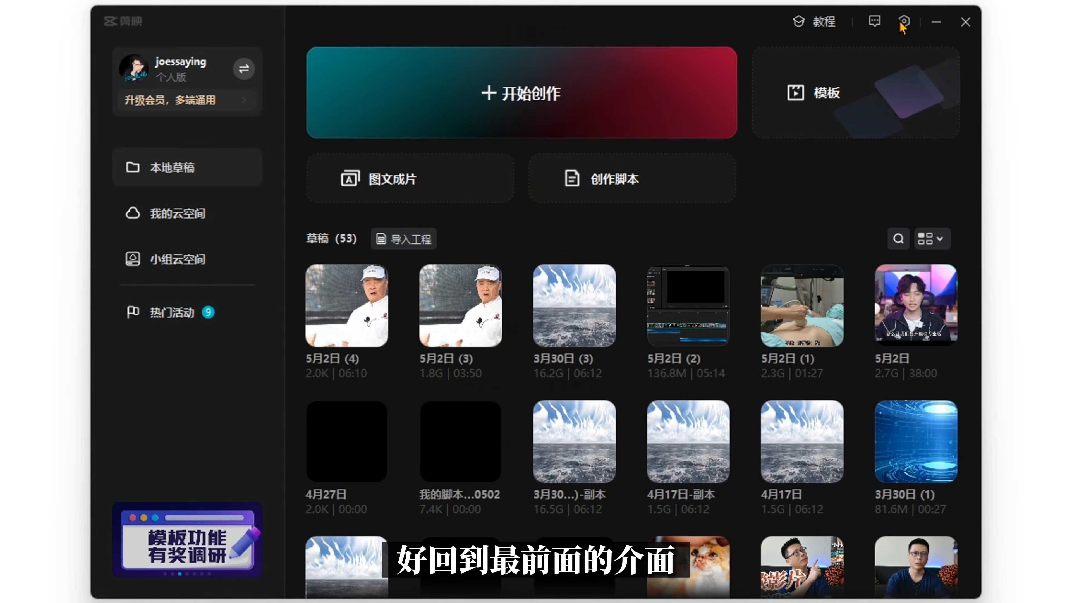
# - Open the global settings (全局设置) from the start screen
pyautogui.click(903, 22)
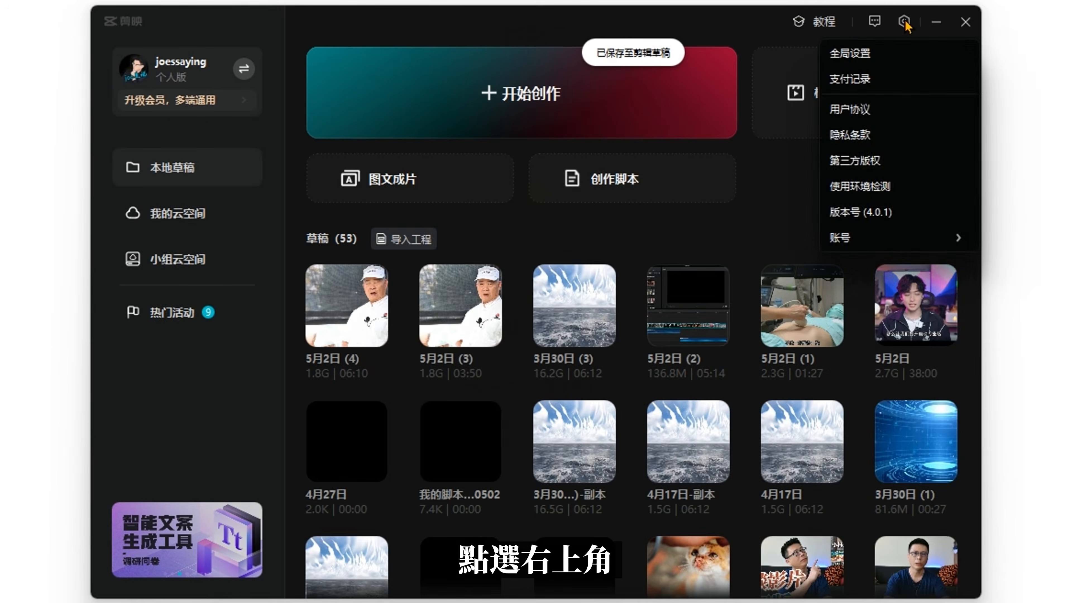
pyautogui.click(876, 53)
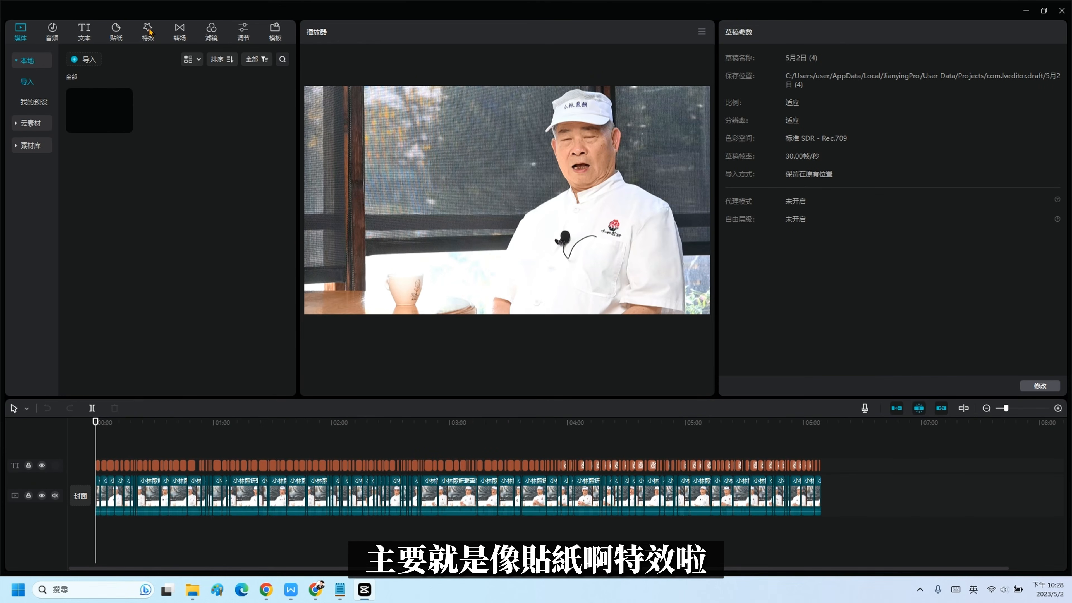
# - Download the 左右摇晃 effect and place it on the timeline above the subtitles at about 1:18
pyautogui.click(180, 31)
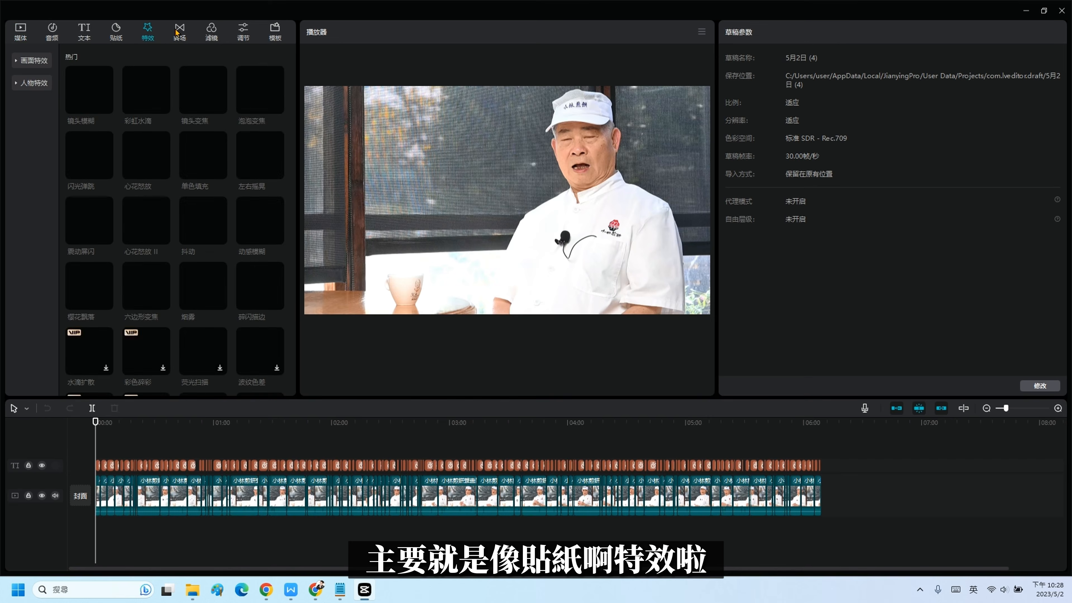
pyautogui.click(213, 33)
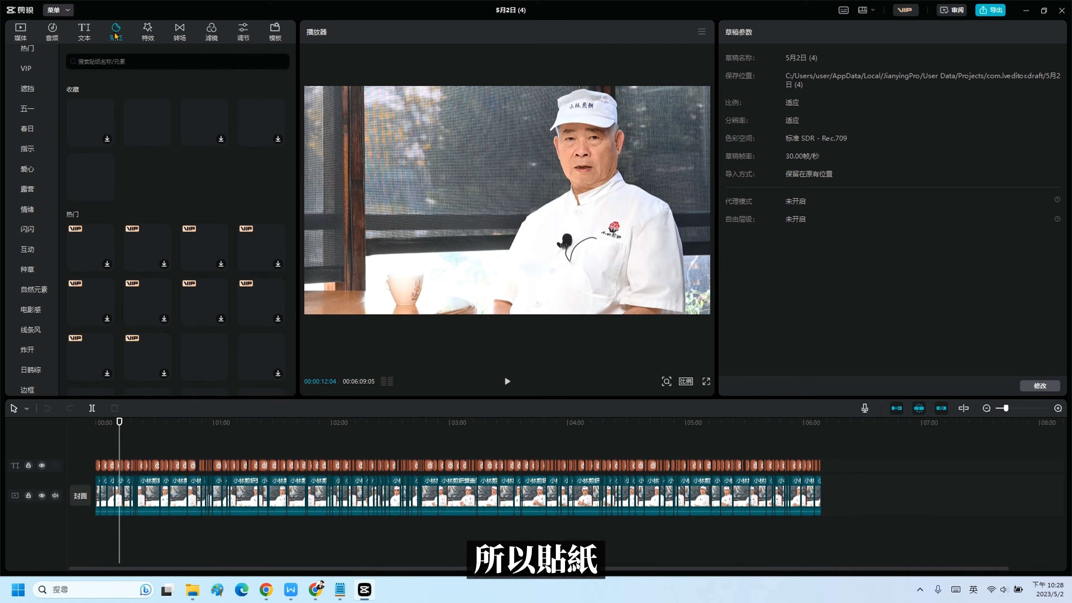
pyautogui.click(144, 29)
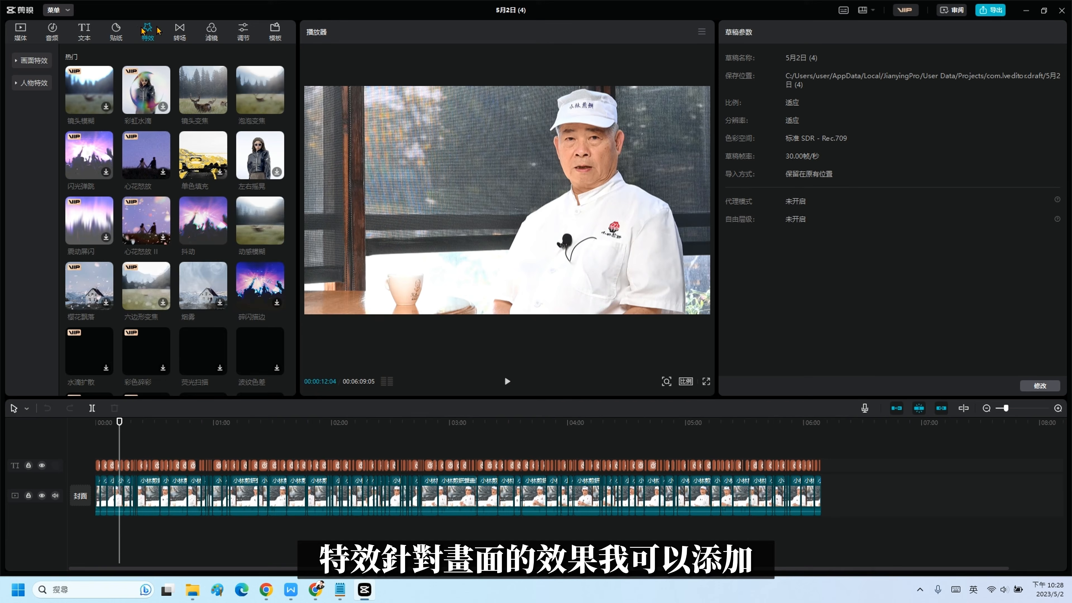
pyautogui.click(264, 155)
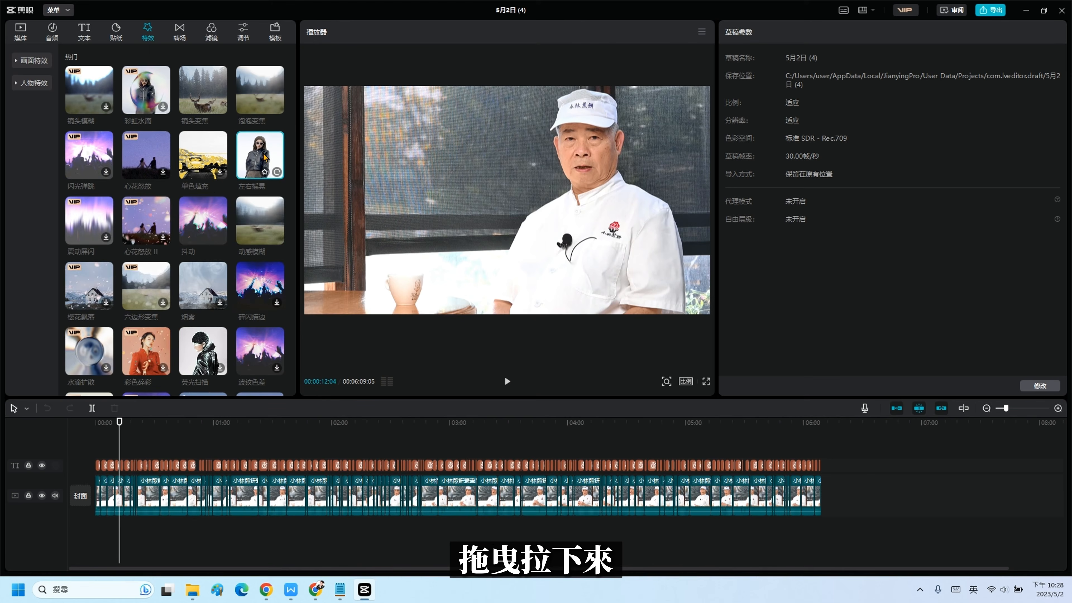
pyautogui.moveTo(264, 155); pyautogui.dragTo(248, 445)
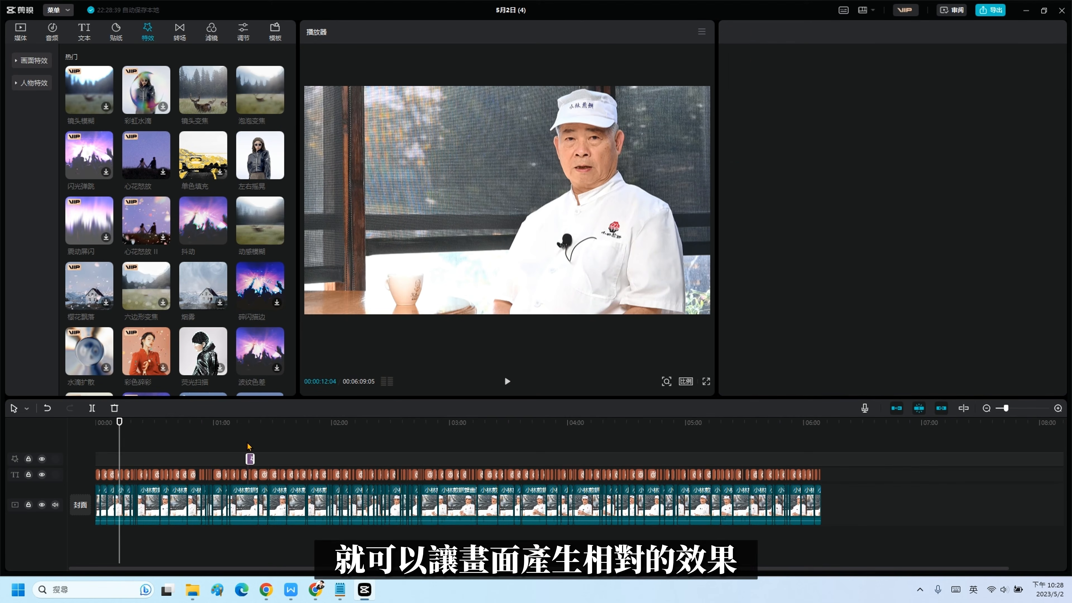
pyautogui.click(241, 440)
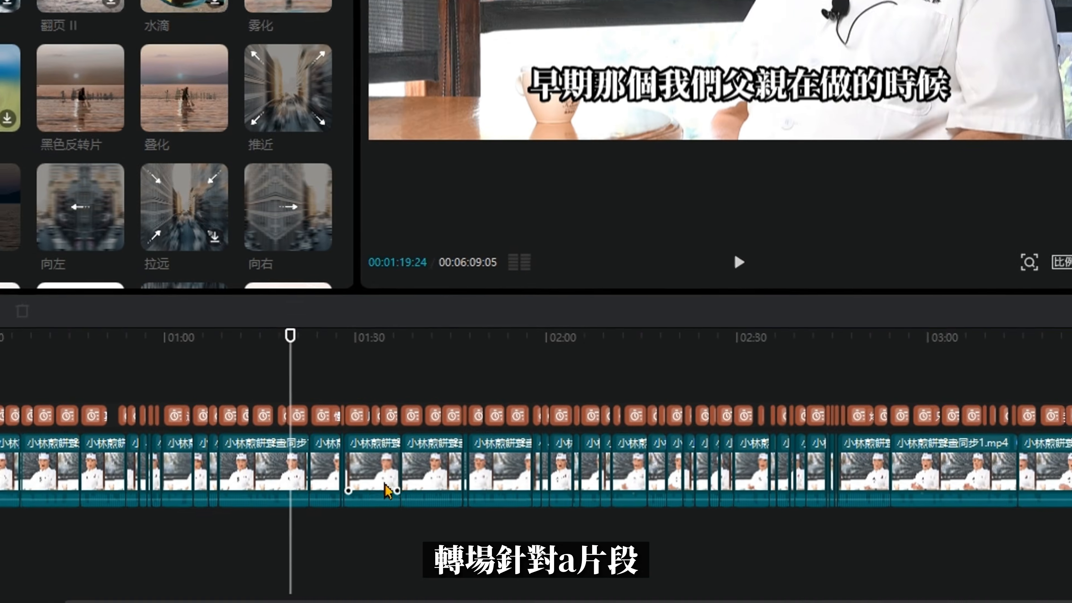
# - Add the 青橙 filter from the 影视级 category, stretch it over the clip starting at about 1:22, and play that section
pyautogui.scroll(1, 356, 484)
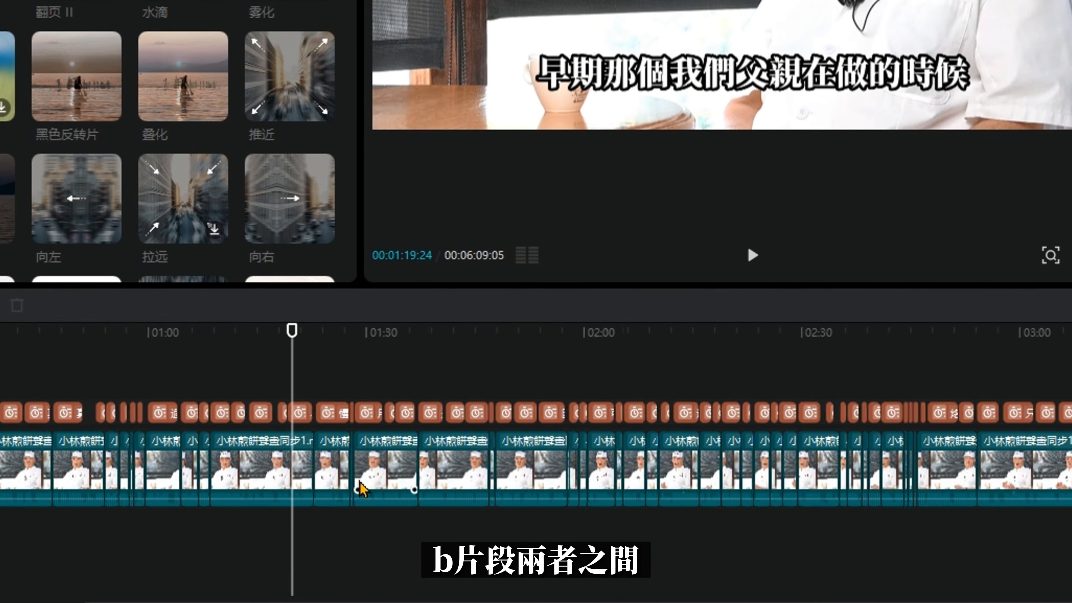
pyautogui.scroll(3, 358, 472)
pyautogui.moveTo(341, 363); pyautogui.dragTo(361, 362)
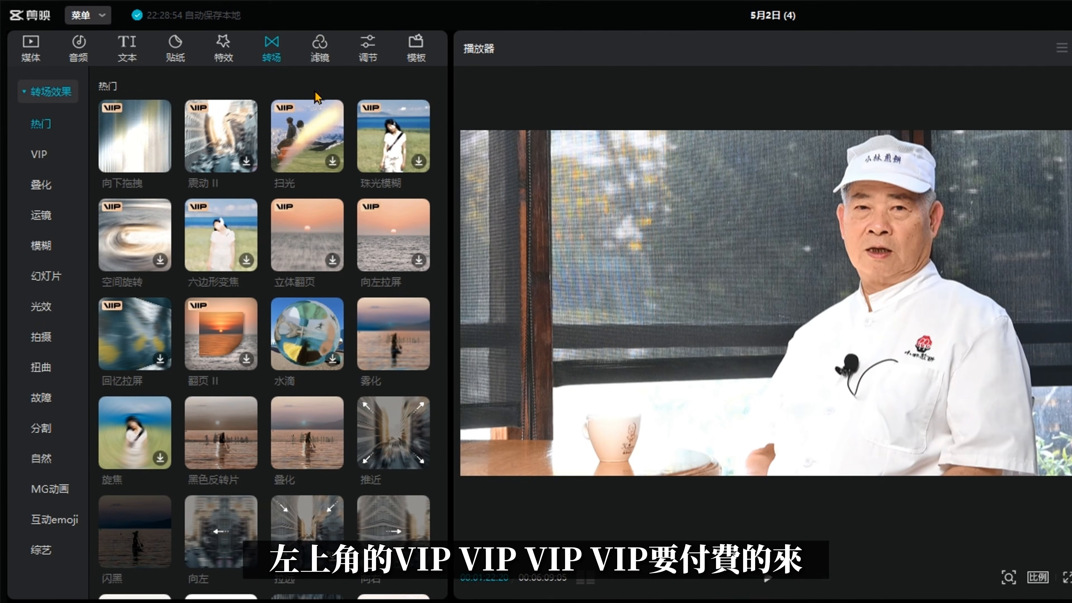
pyautogui.click(319, 42)
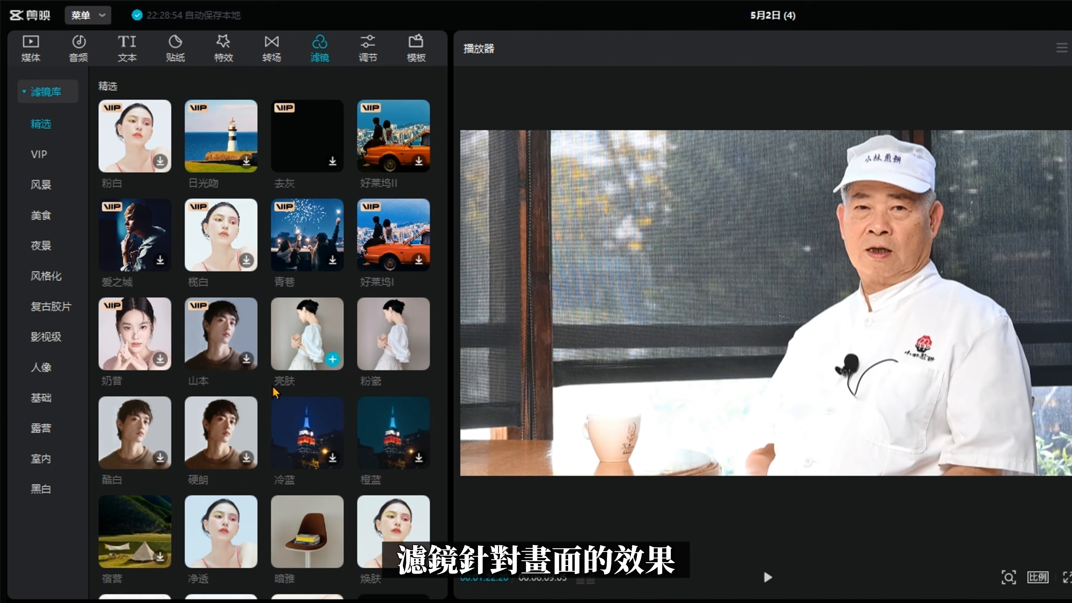
pyautogui.click(50, 336)
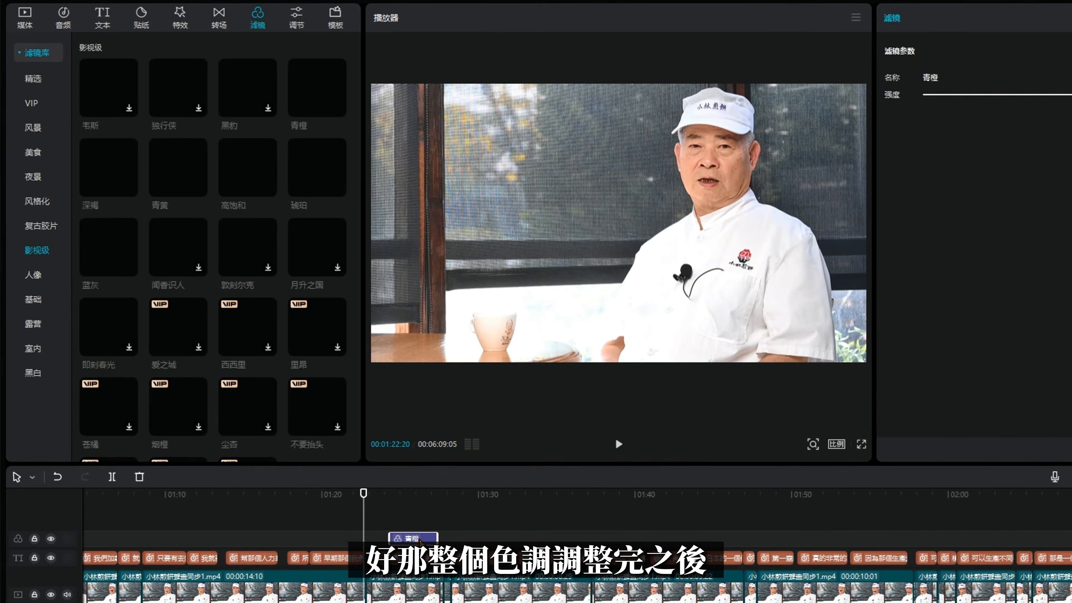
pyautogui.moveTo(379, 539); pyautogui.dragTo(443, 539)
pyautogui.click(619, 444)
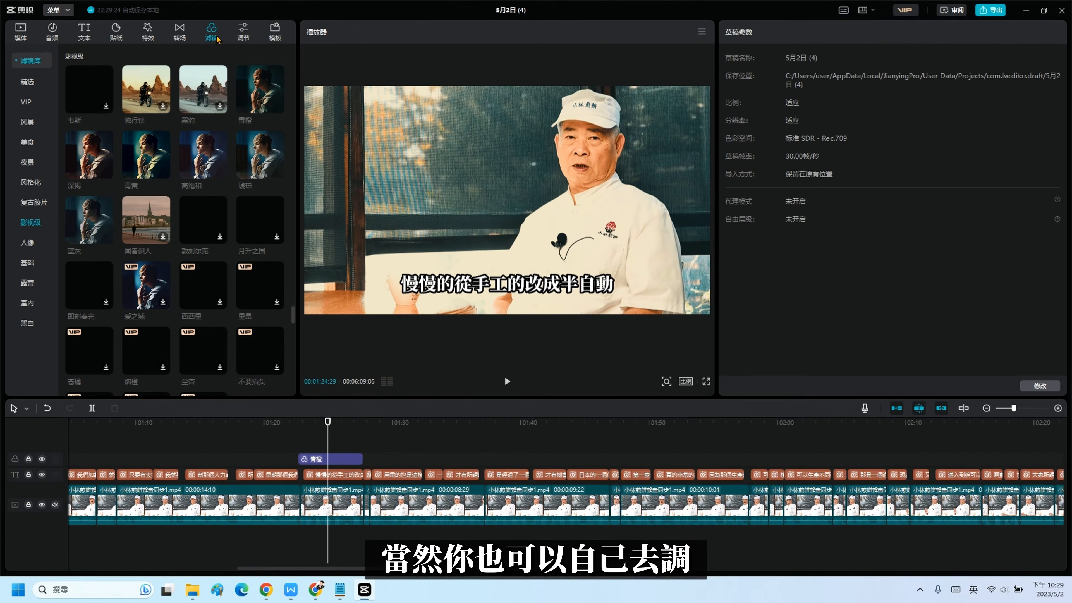
# - Preview the custom adjustment (自定义调节) and look through the available LUT presets
pyautogui.click(241, 35)
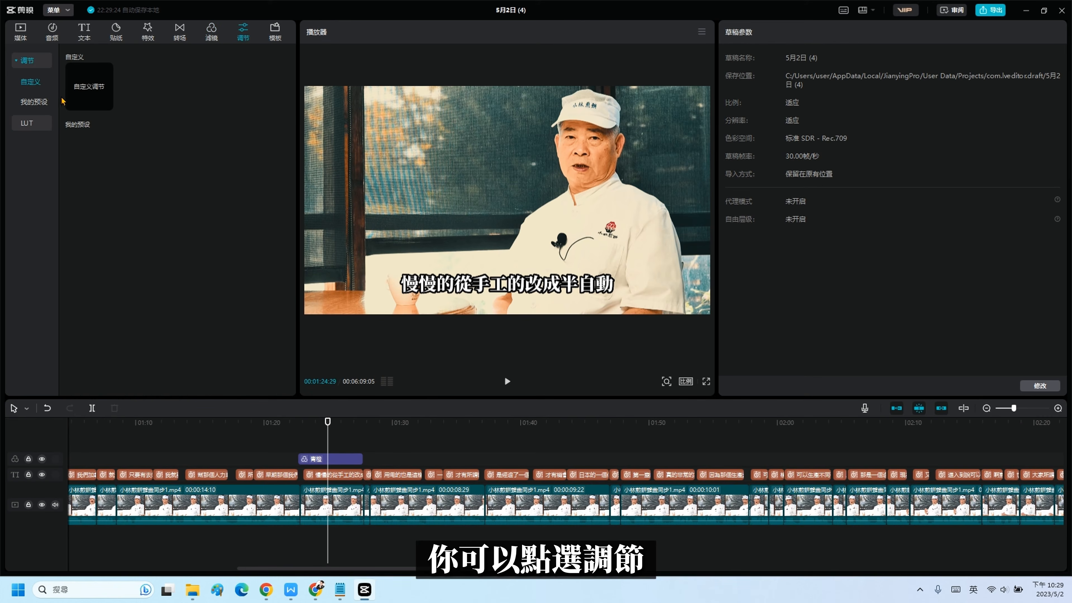
pyautogui.click(84, 88)
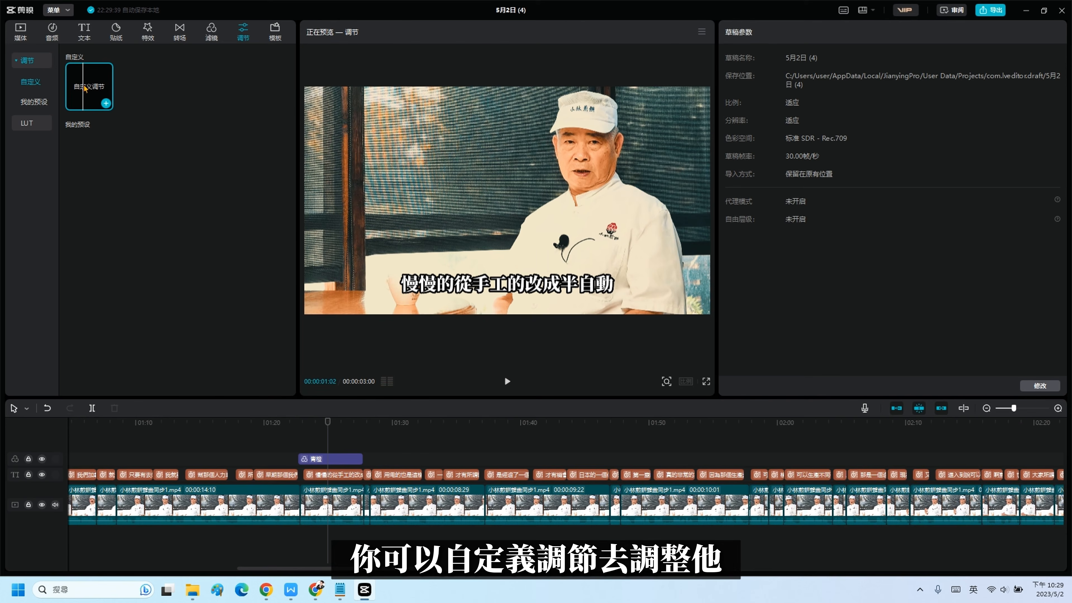
pyautogui.click(30, 123)
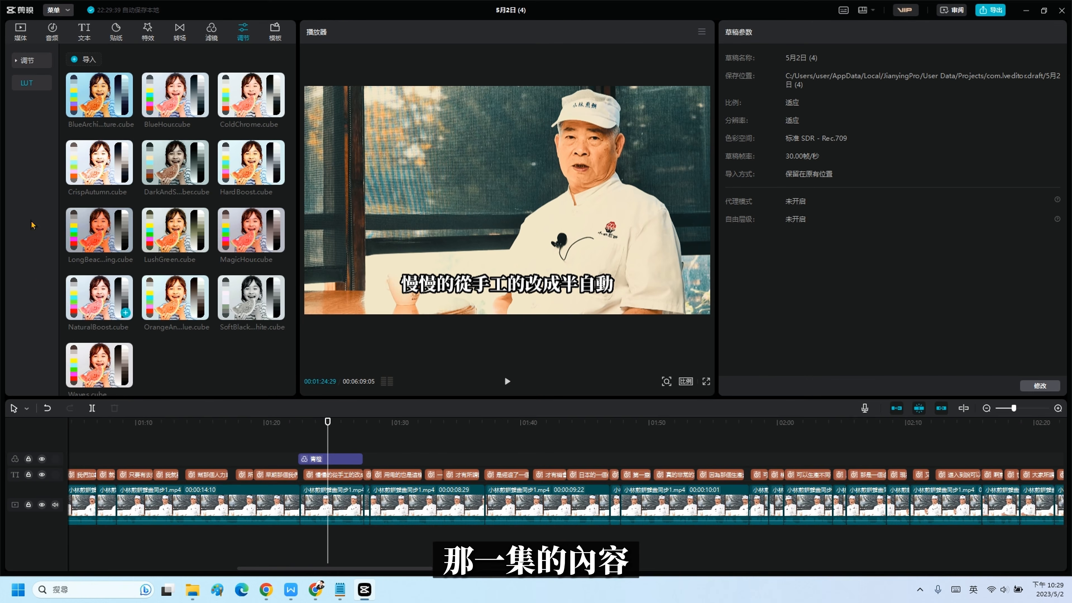
# - Browse the video templates (模板) and the material packs (素材包)
pyautogui.click(275, 31)
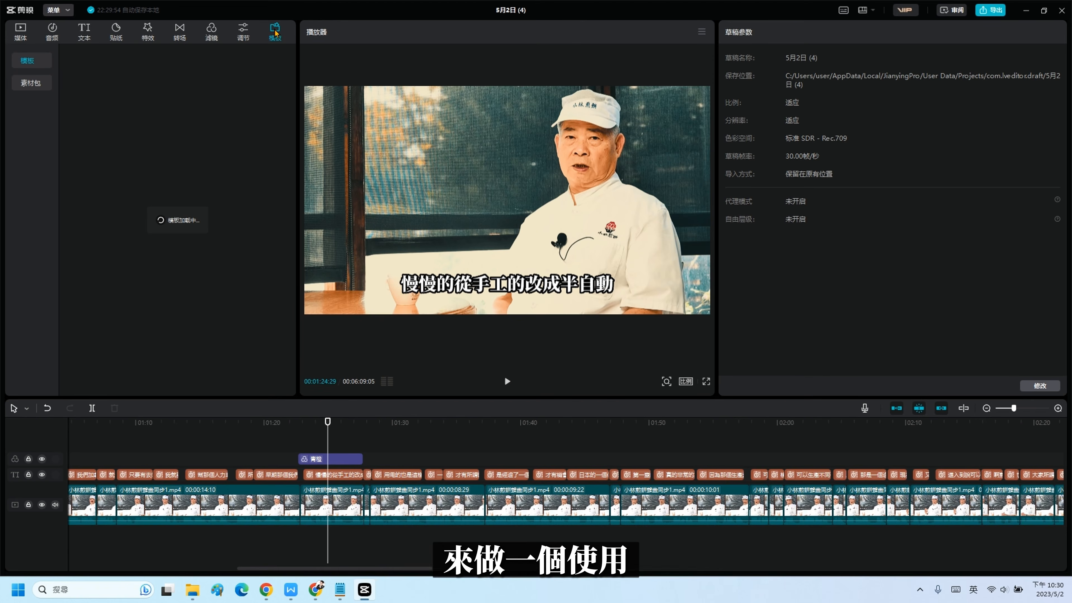
pyautogui.click(29, 84)
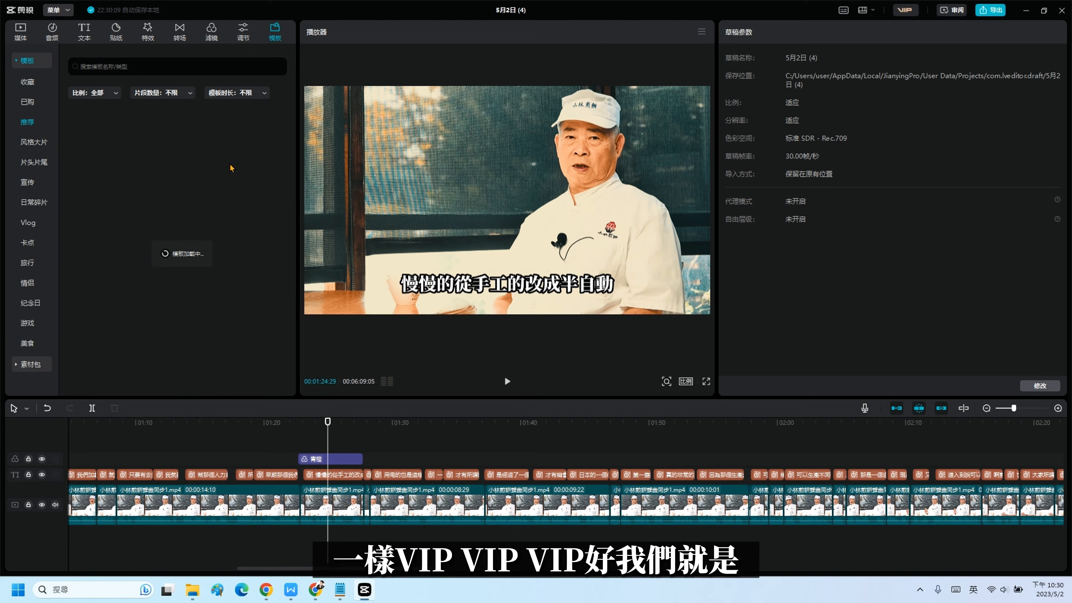
pyautogui.click(29, 63)
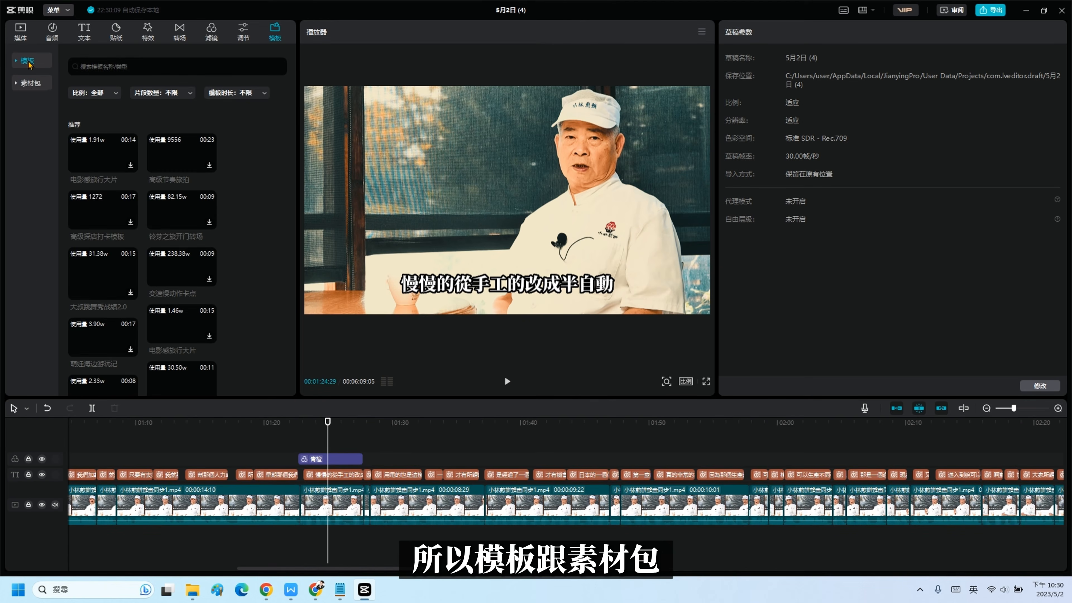
pyautogui.click(31, 84)
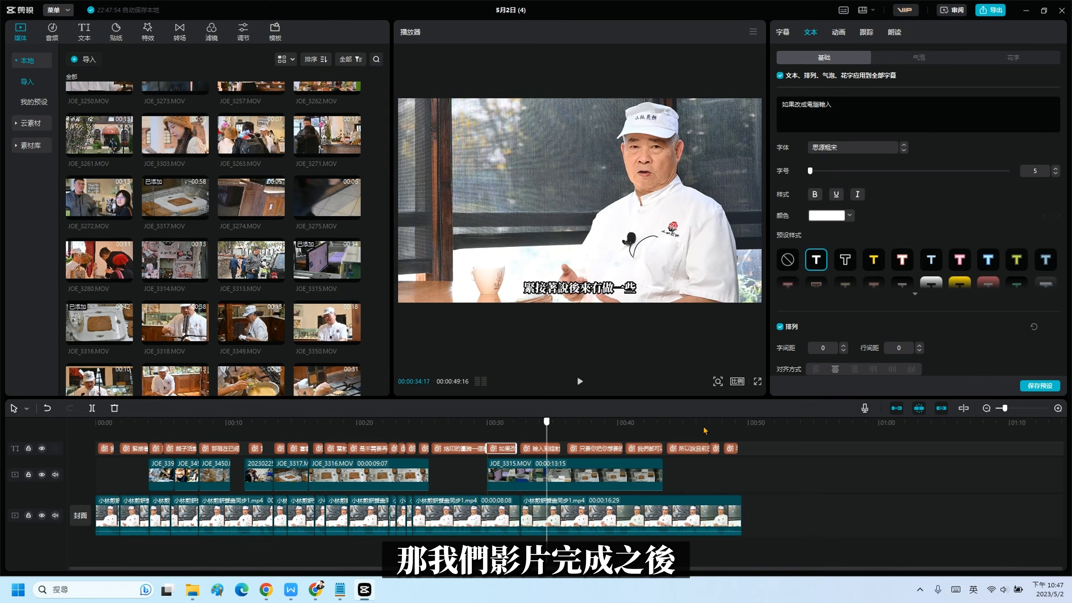
# - Open the project's export settings and switch video export (视频导出) off and back on, leaving it enabled
pyautogui.click(989, 10)
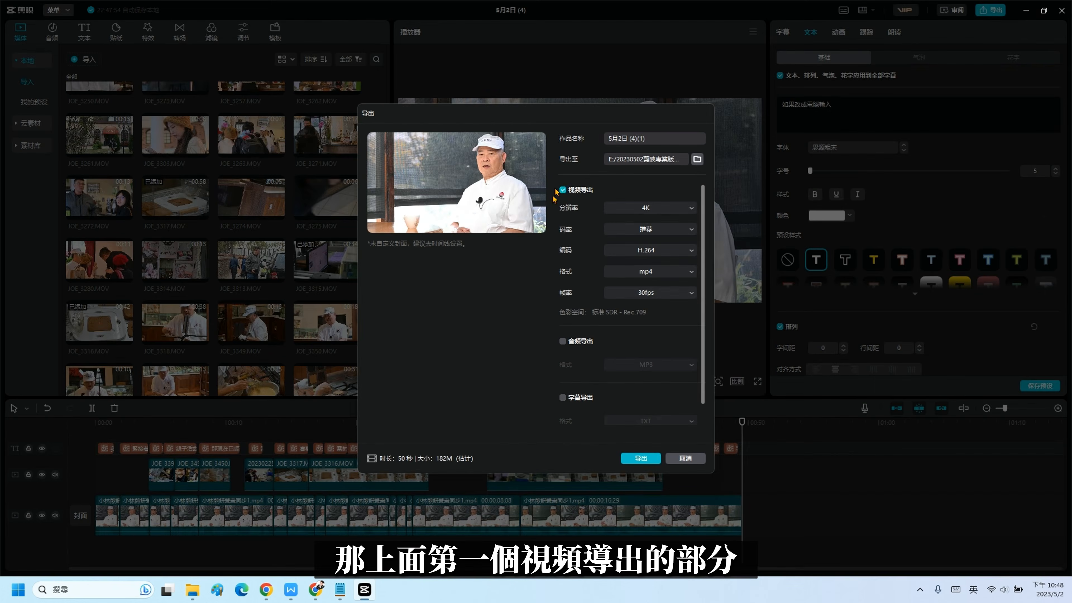
pyautogui.click(563, 191)
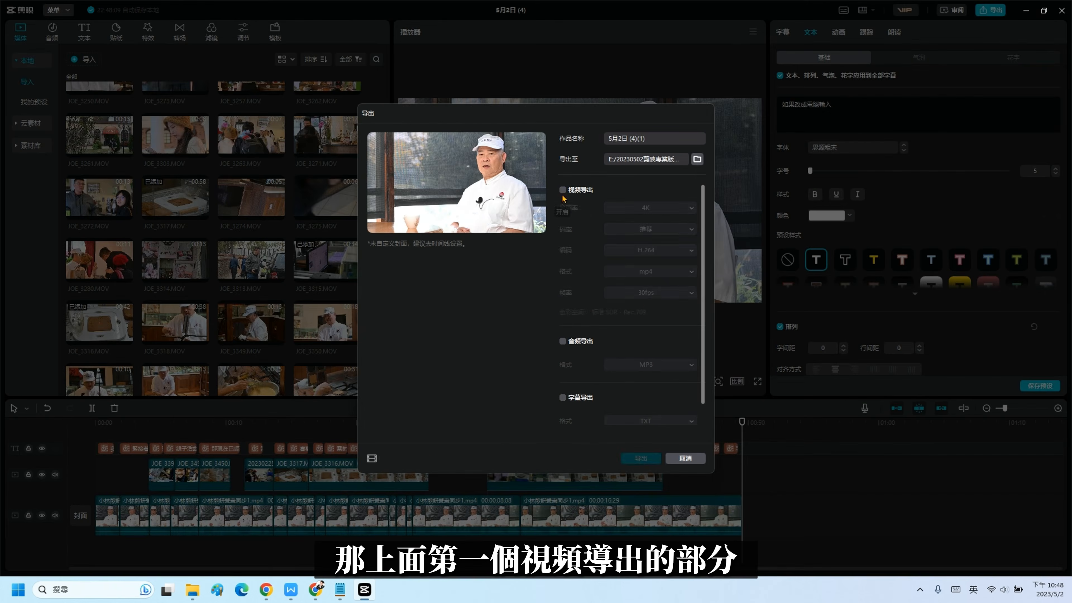
pyautogui.click(563, 192)
pyautogui.click(562, 190)
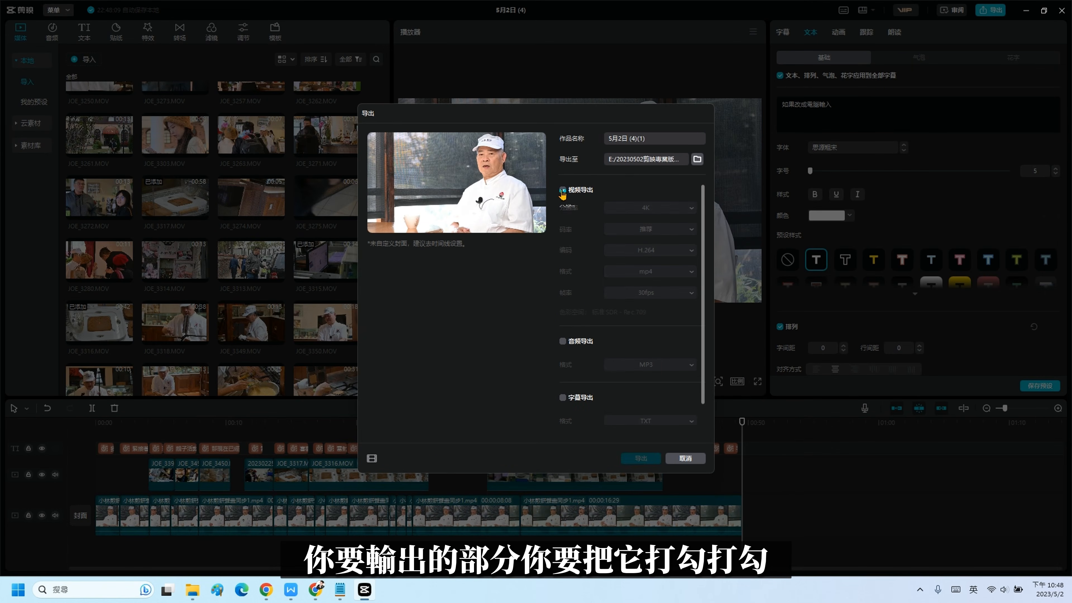
pyautogui.click(563, 191)
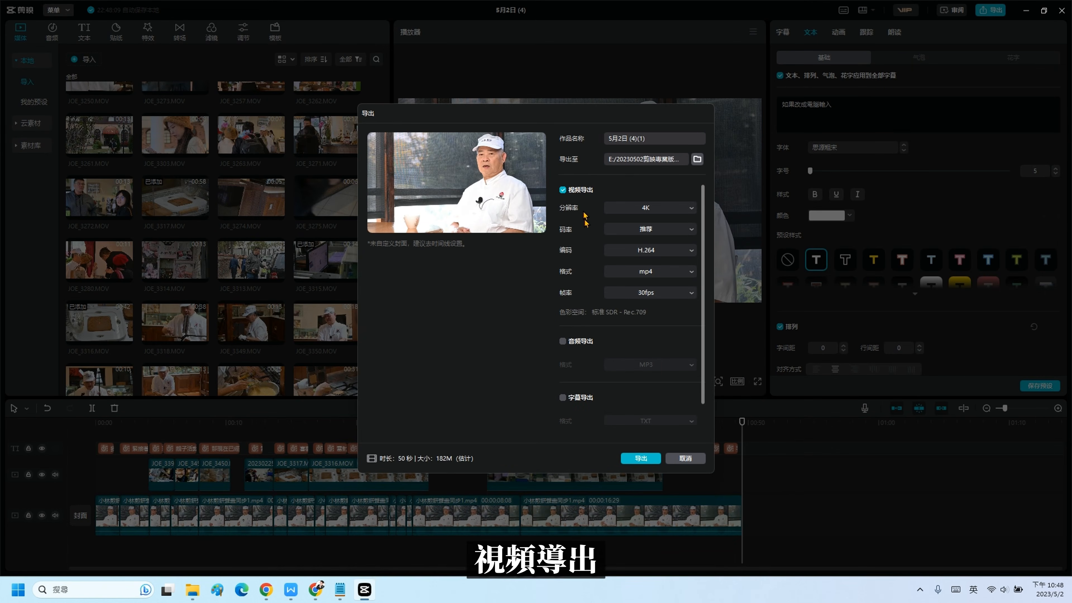
# - Review the resolution options, keep 4K, and turn on subtitle export (字幕导出) in SRT format
pyautogui.click(657, 208)
pyautogui.click(657, 208)
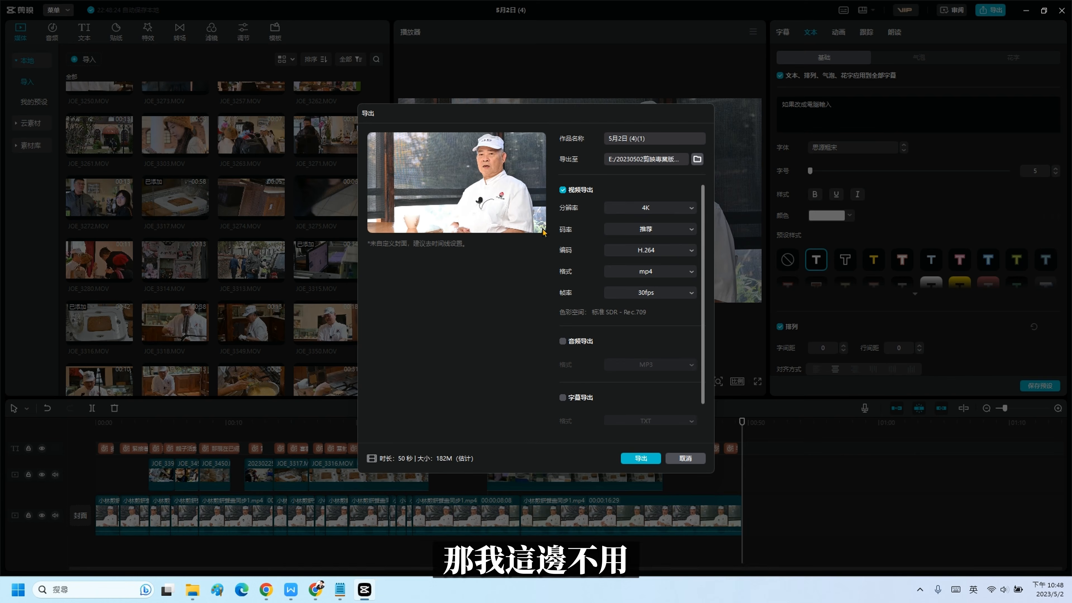
pyautogui.click(564, 398)
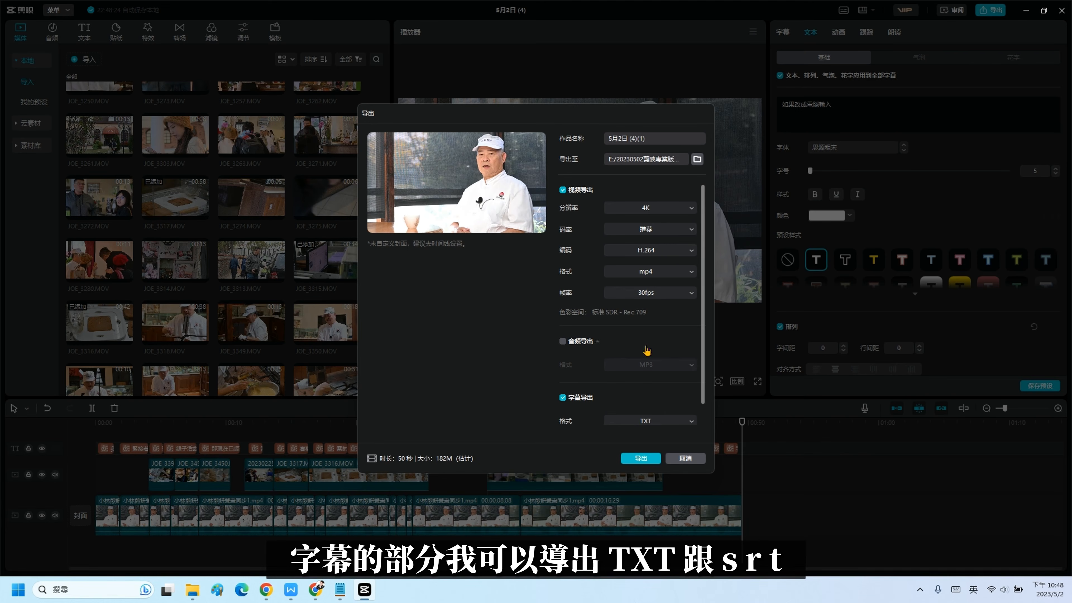
pyautogui.click(636, 422)
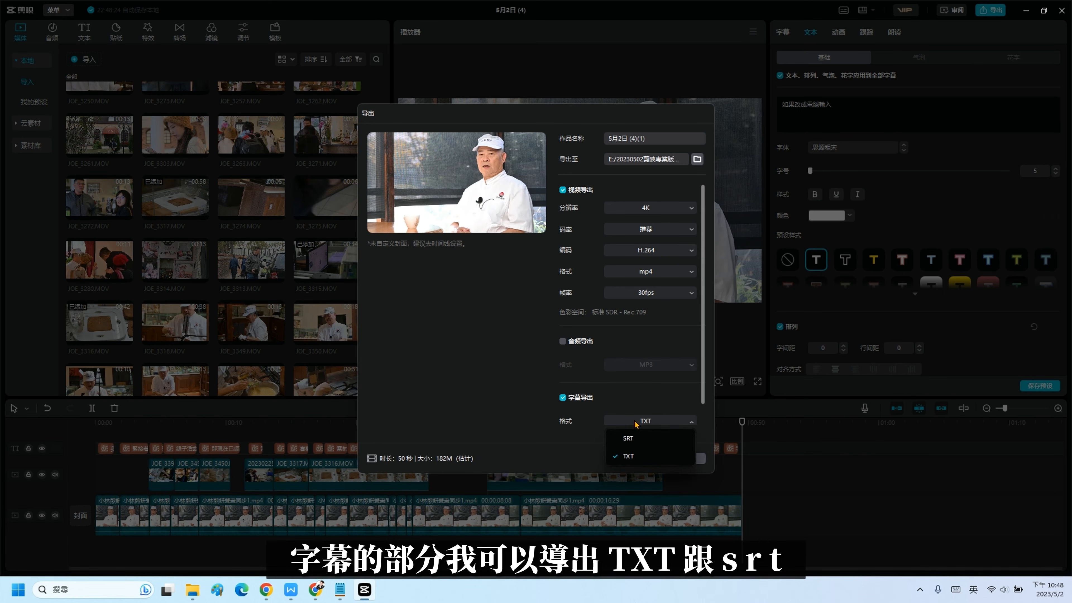
pyautogui.click(632, 441)
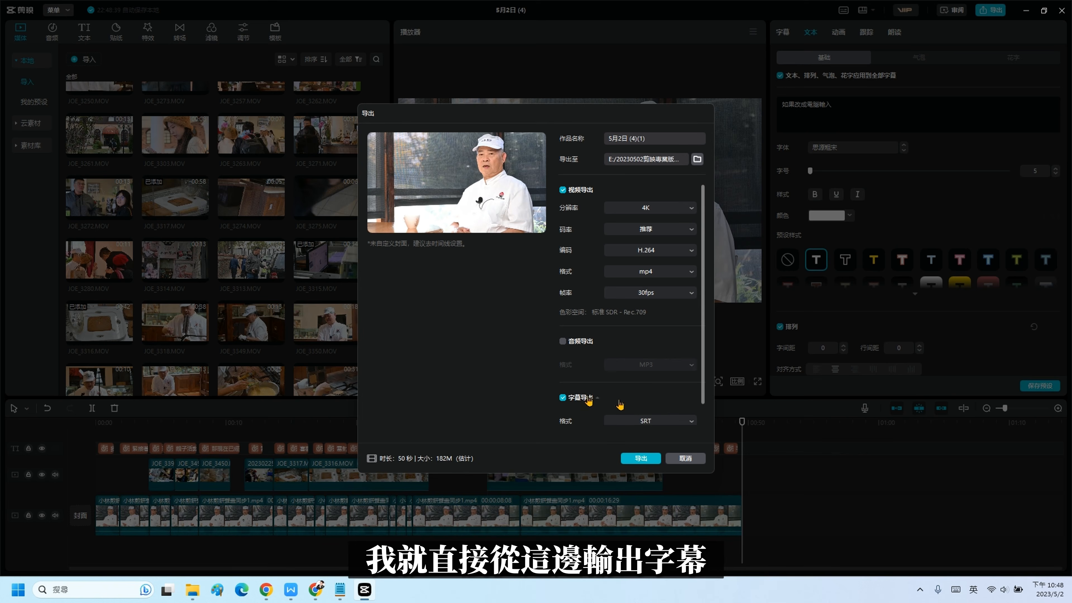
# - Name the exported work 小林煎餅示範影片 and start the export
pyautogui.click(662, 139)
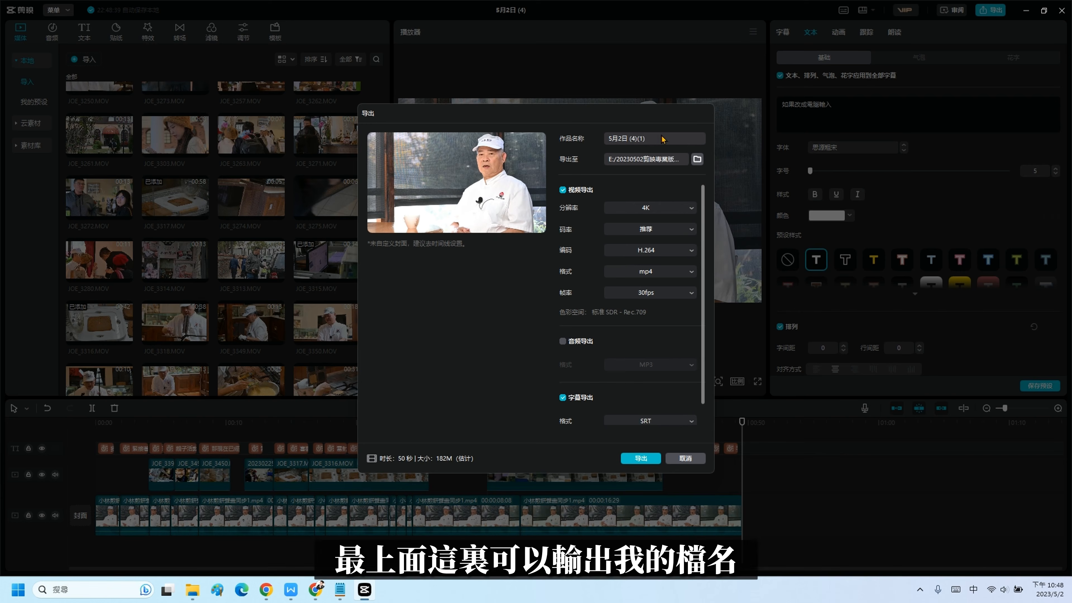
pyautogui.write('小林煎餅示範影片')
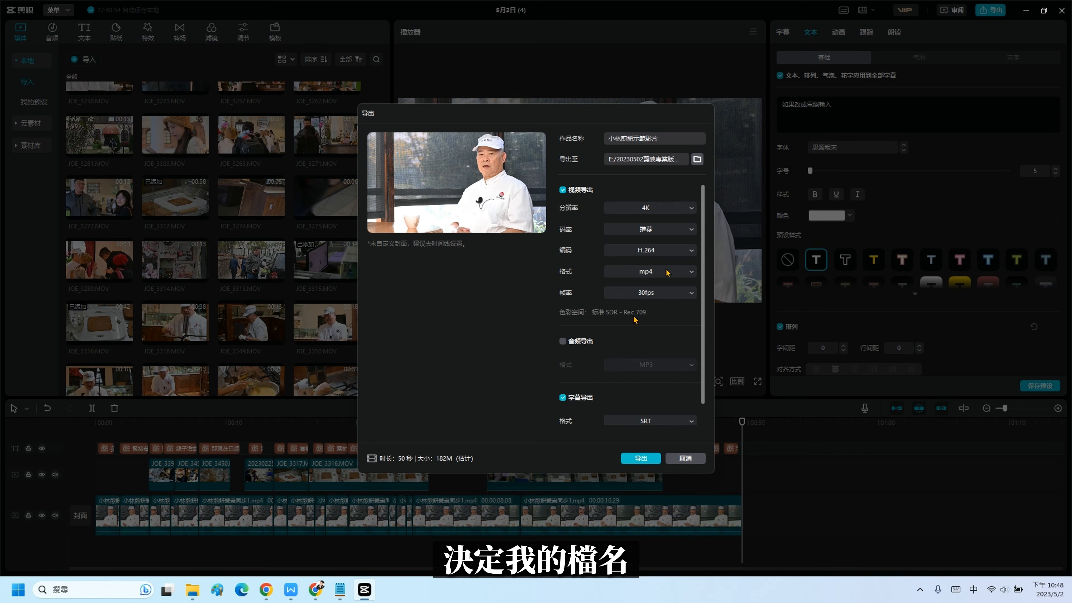
pyautogui.click(640, 458)
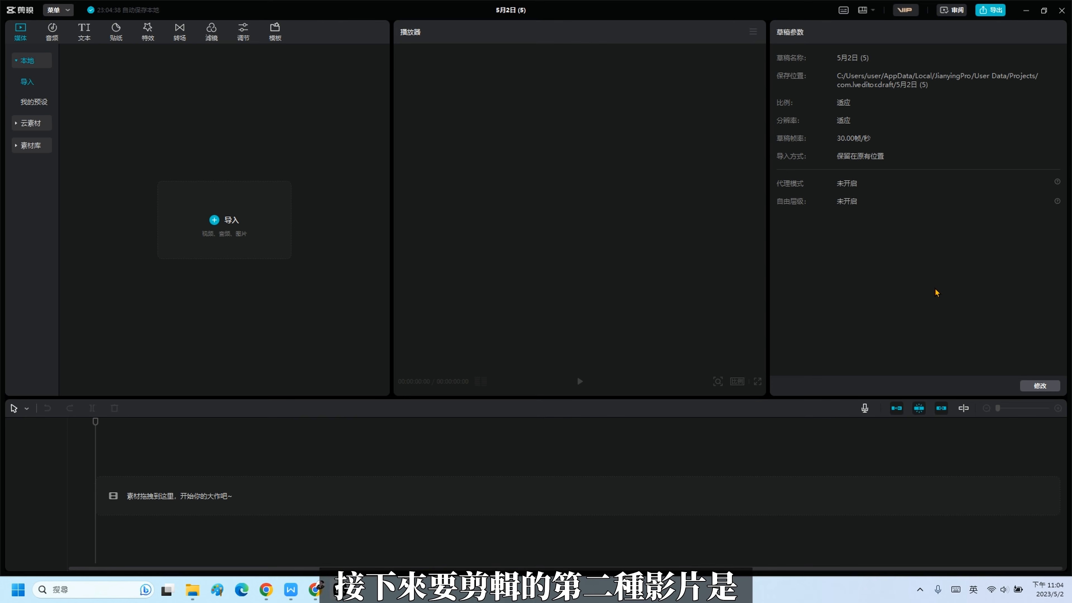
# - Import footage into the new project, starting one level above the 小林煎餅 folder, and show the extracted audio (音频提取)
pyautogui.click(224, 220)
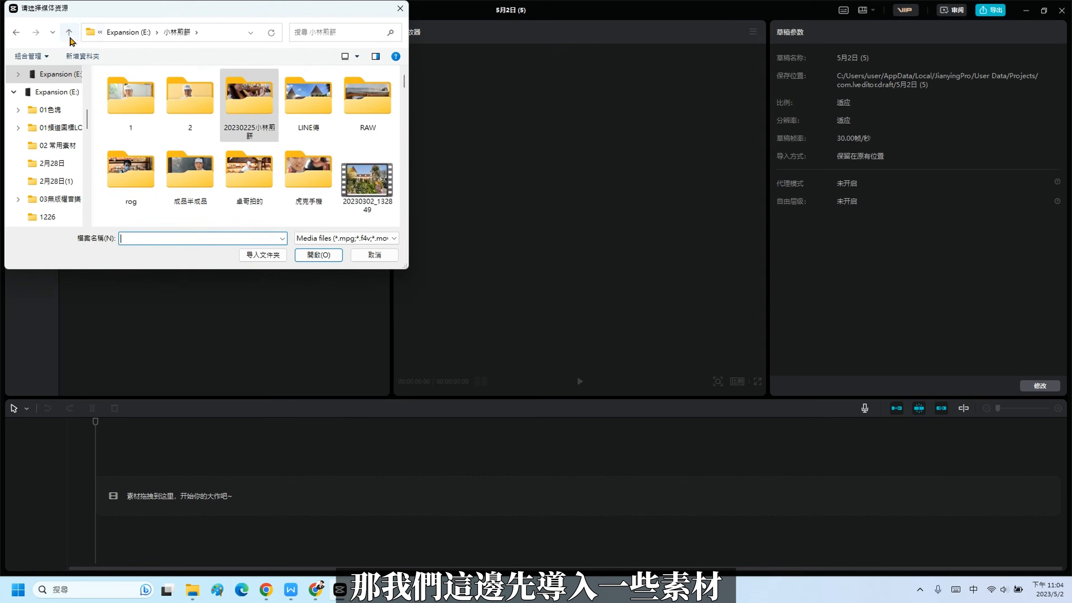
pyautogui.click(69, 32)
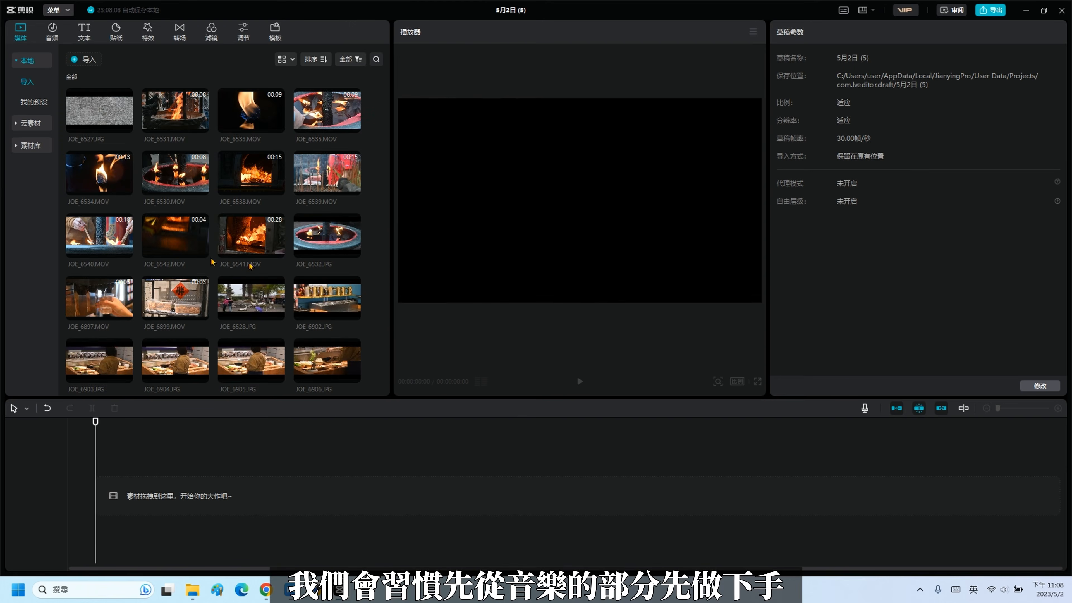
pyautogui.click(53, 33)
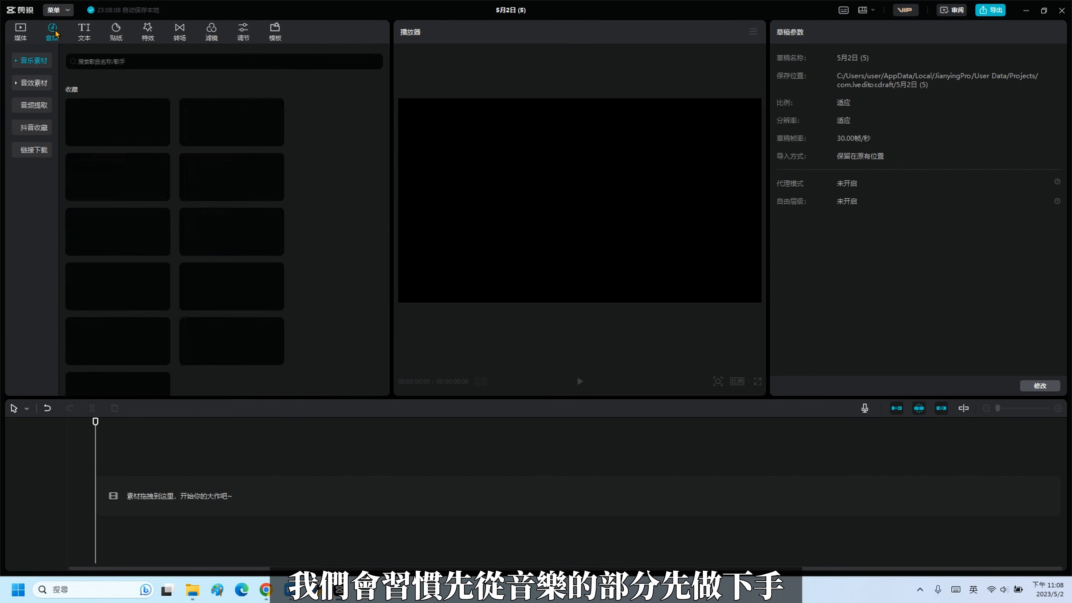
pyautogui.click(35, 109)
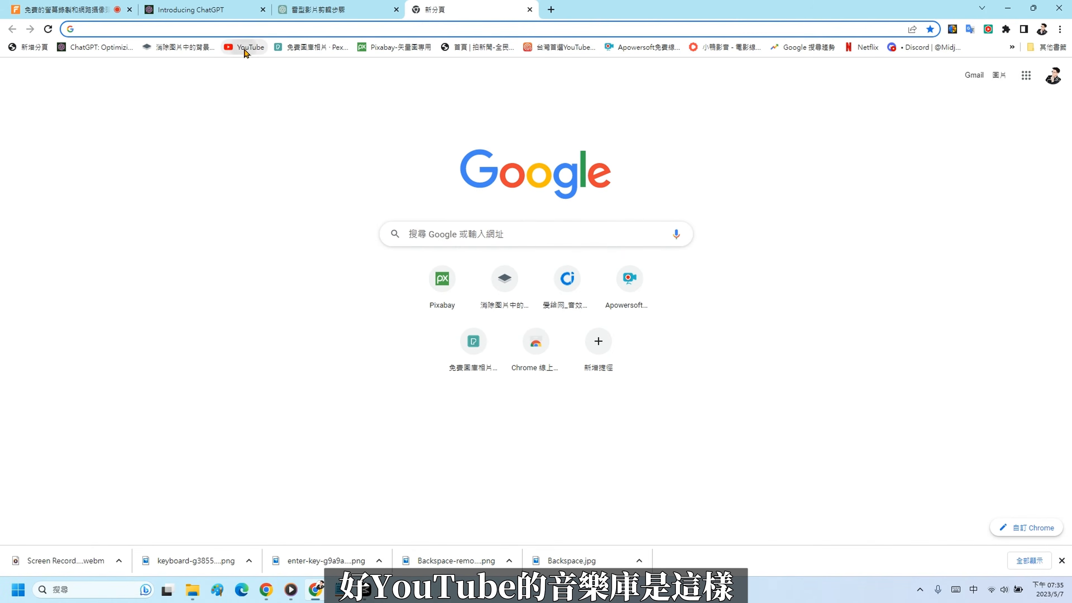
# - Switch to YouTube in the browser, open YouTube Studio's audio library (音樂庫) and look through its music list
pyautogui.click(243, 48)
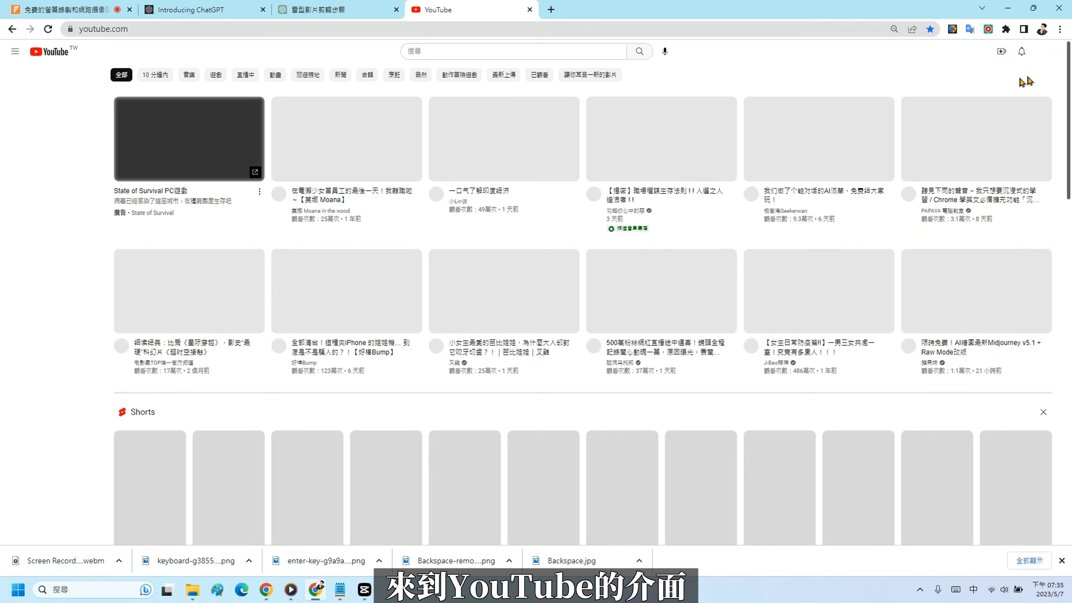
pyautogui.click(1045, 52)
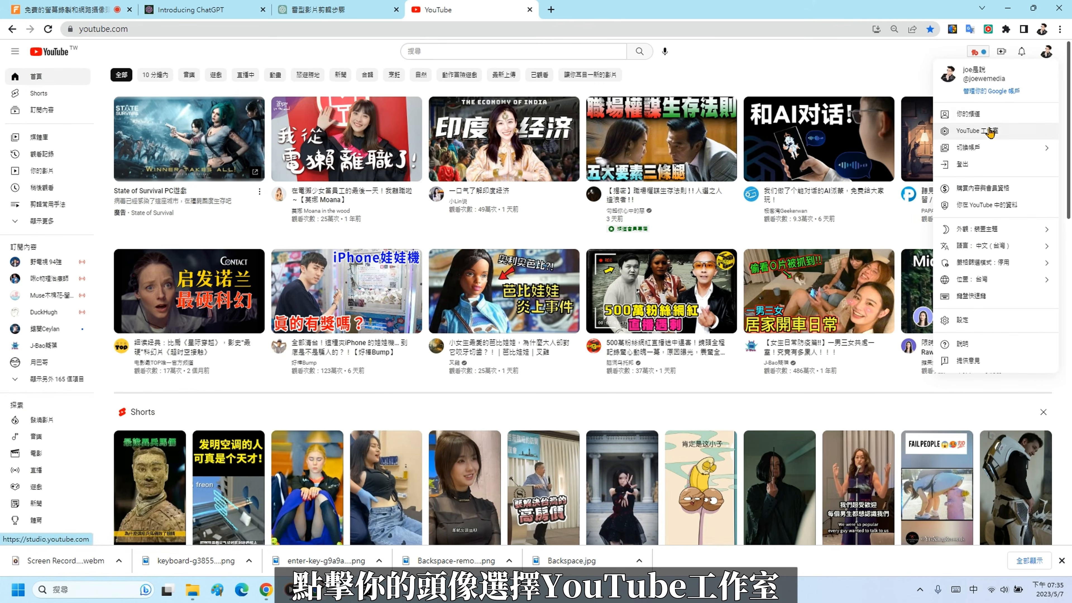
pyautogui.click(977, 131)
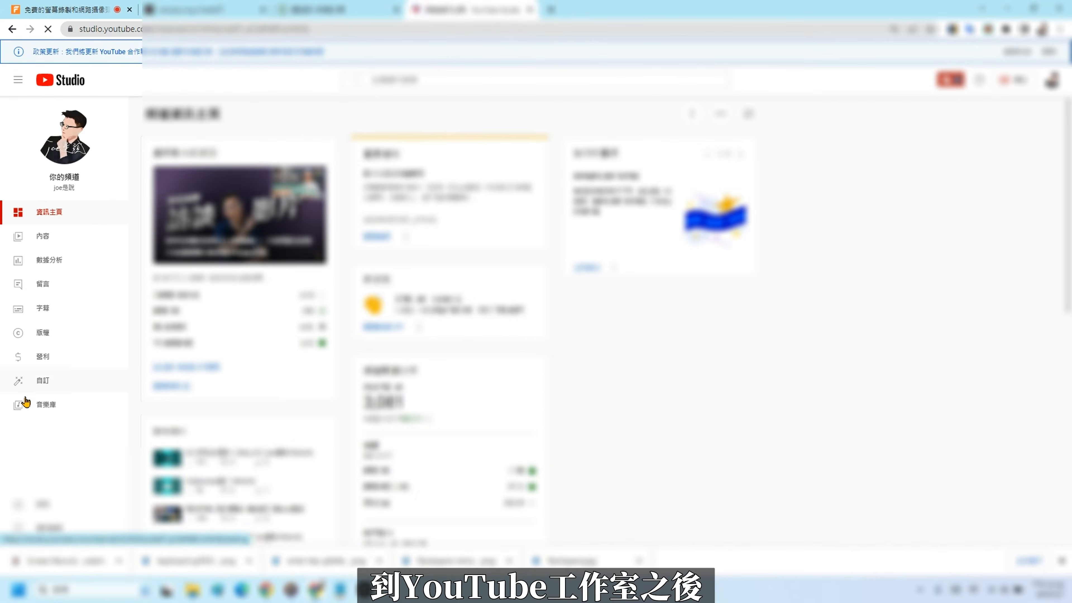
pyautogui.click(47, 406)
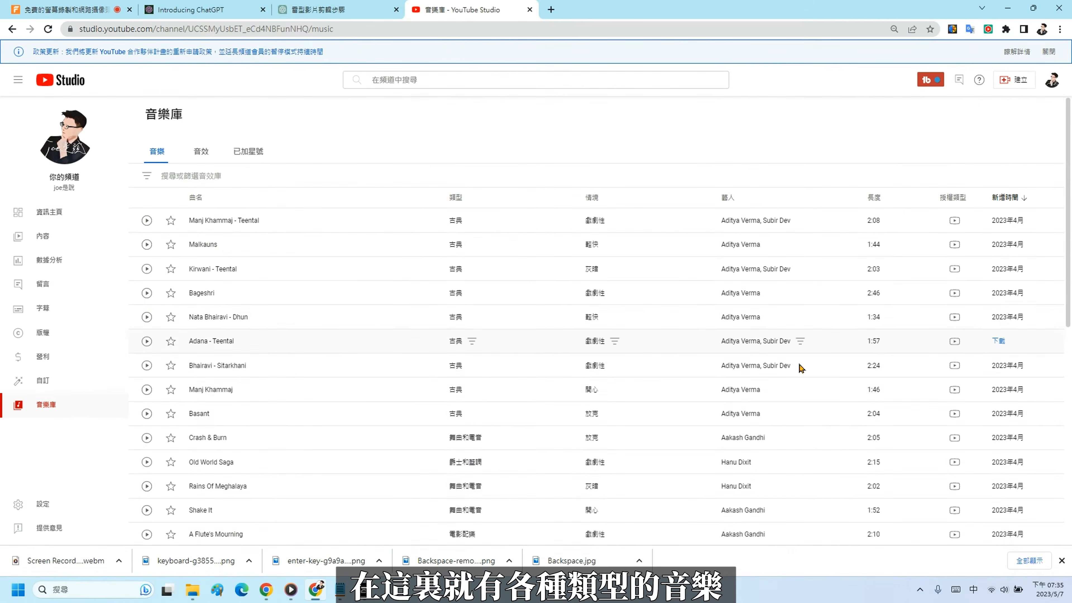
pyautogui.scroll(-5, 818, 269)
pyautogui.scroll(5, 818, 270)
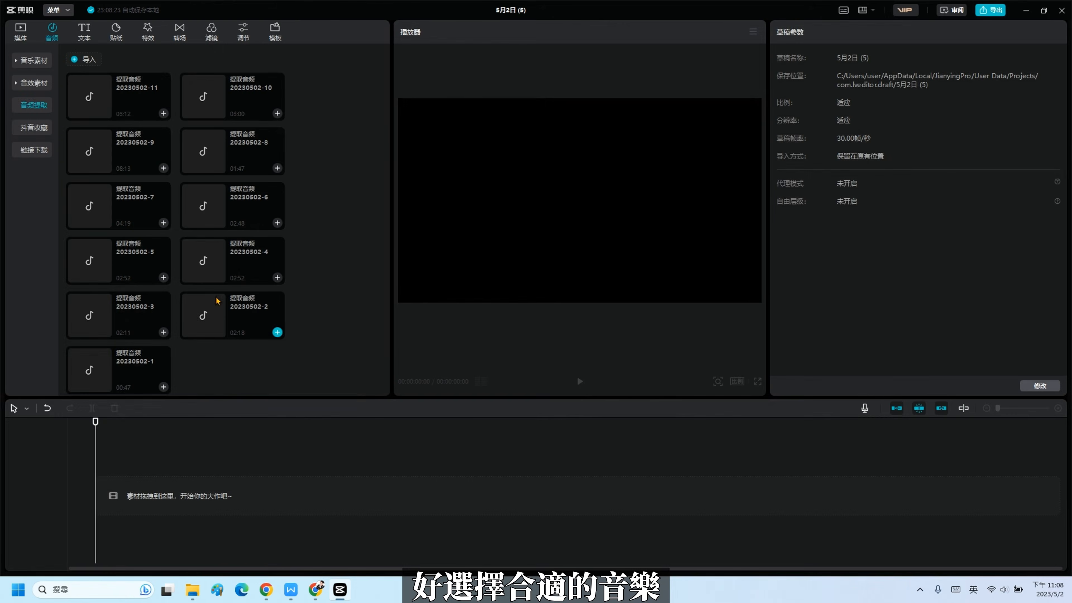
# - Preview the extracted tracks 20230502-4, 20230502-2 and 20230502-3, and add 20230502-3 at the start of the timeline
pyautogui.click(221, 271)
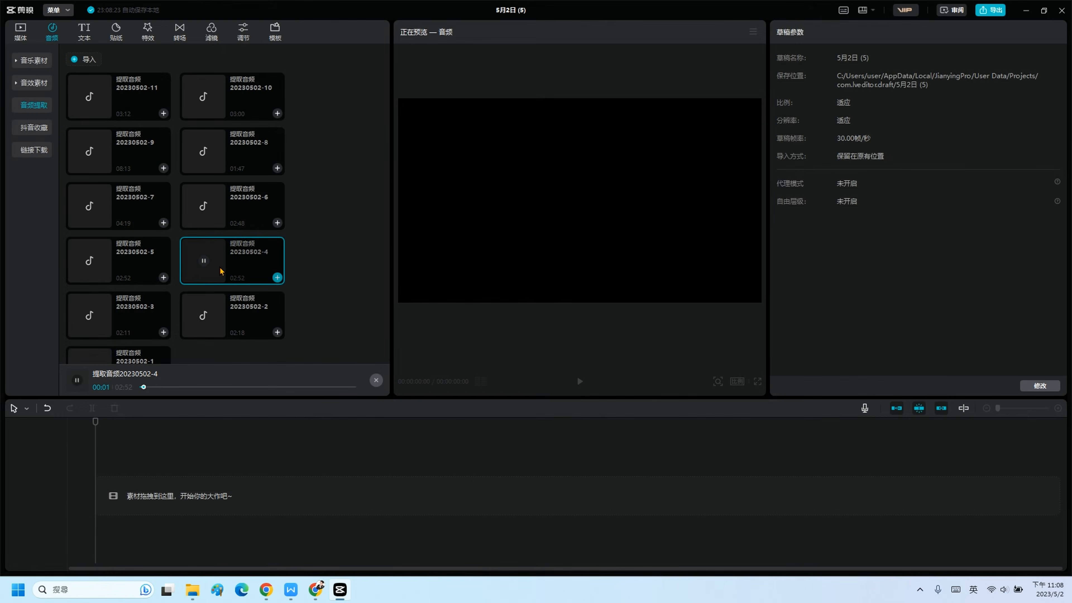
pyautogui.click(212, 315)
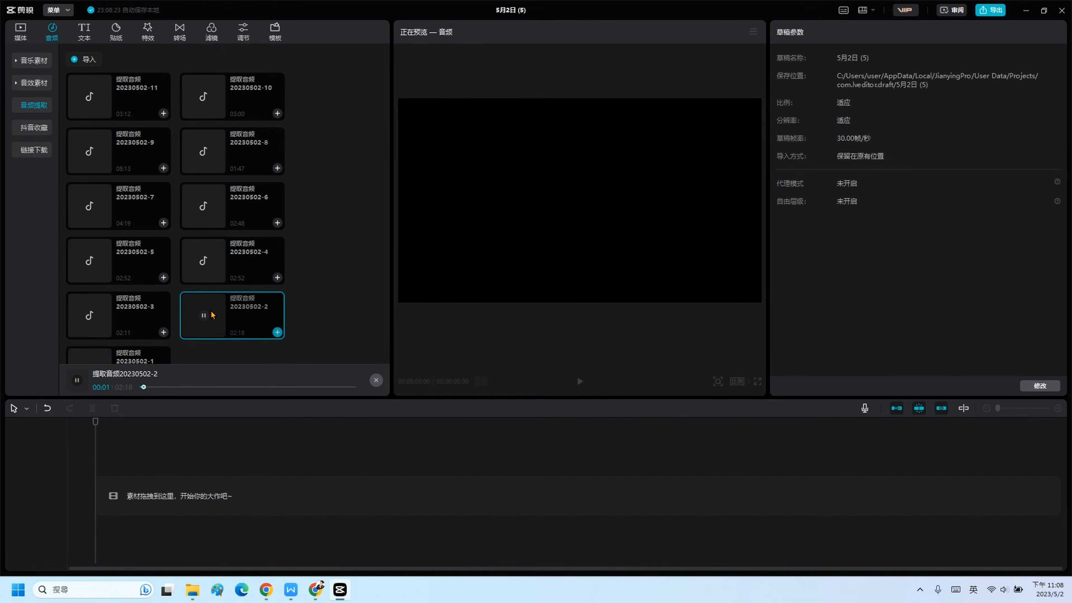
pyautogui.scroll(-1, 212, 315)
pyautogui.click(103, 316)
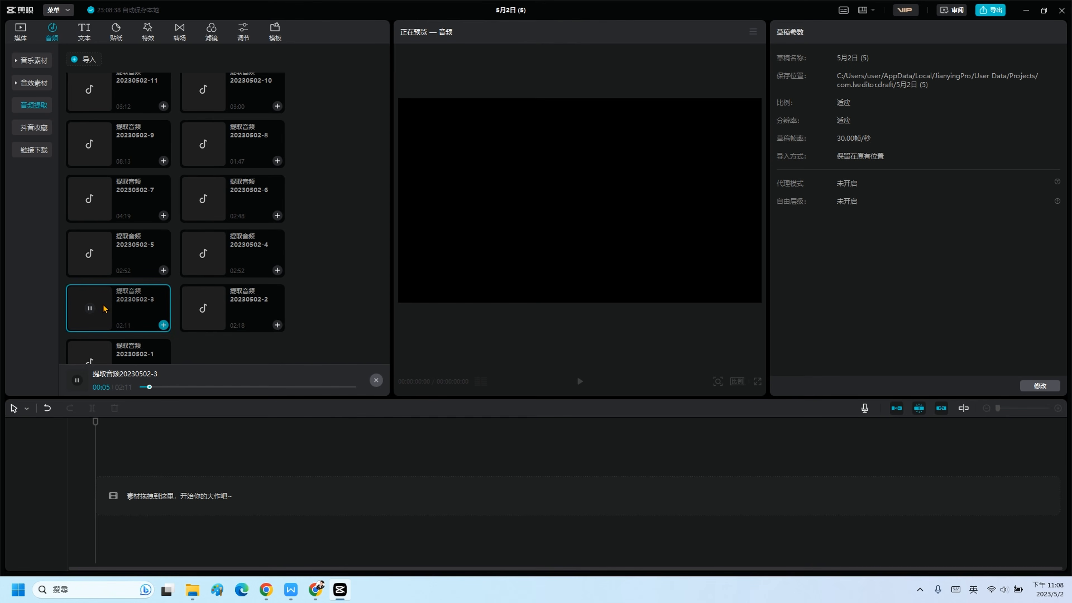
pyautogui.moveTo(104, 308); pyautogui.dragTo(125, 513)
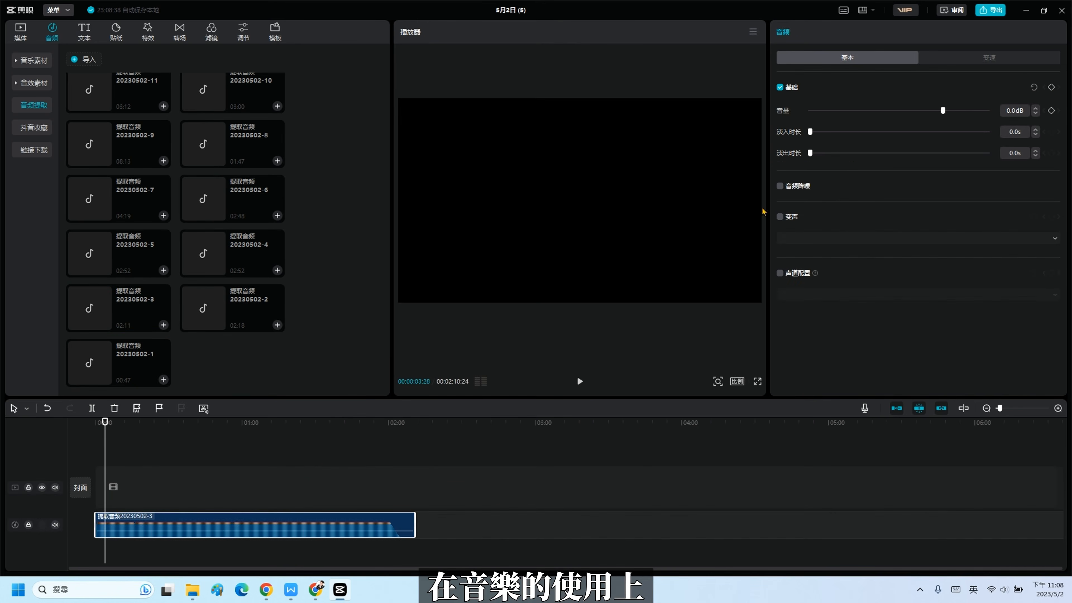
# - Lower the music clip's volume to -5.9 dB, split it at 00:00:03:27 and delete the part after the cut
pyautogui.scroll(4, 278, 523)
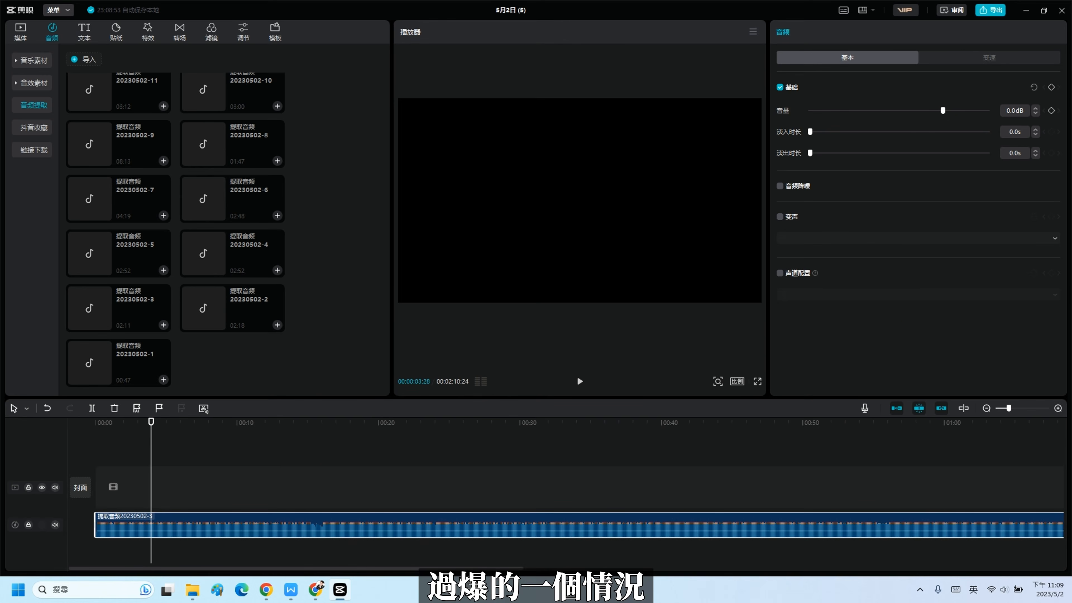
pyautogui.moveTo(942, 111); pyautogui.dragTo(931, 111)
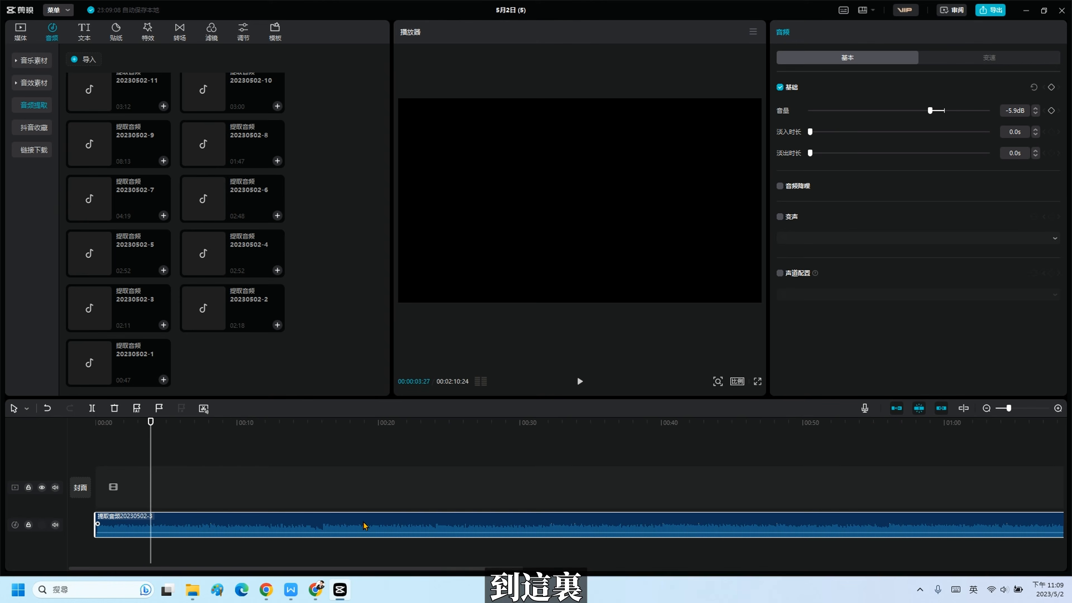
pyautogui.hotkey('ctrl', 'b')
pyautogui.press('Delete')
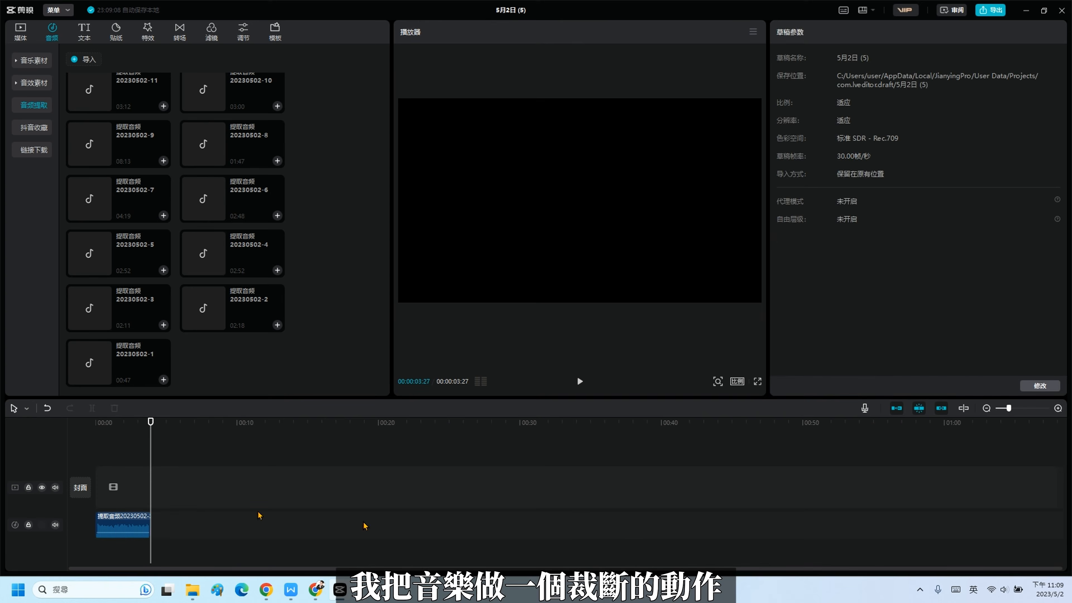
pyautogui.click(137, 525)
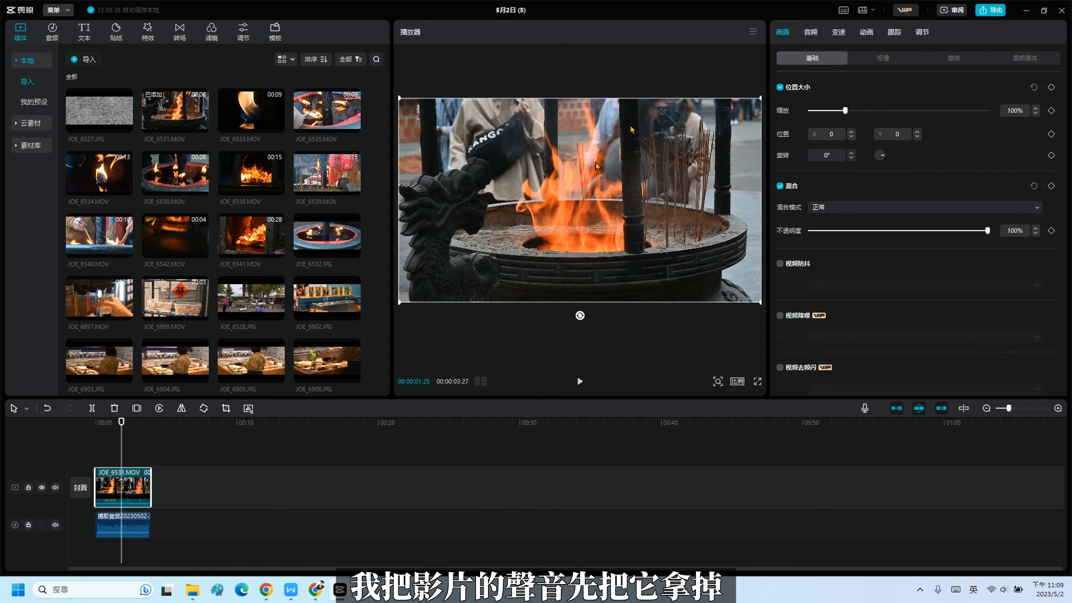
# - Mute the sound of video clip JOE_6531.MOV and play the sequence from the start
pyautogui.click(809, 32)
pyautogui.moveTo(821, 83); pyautogui.dragTo(807, 82)
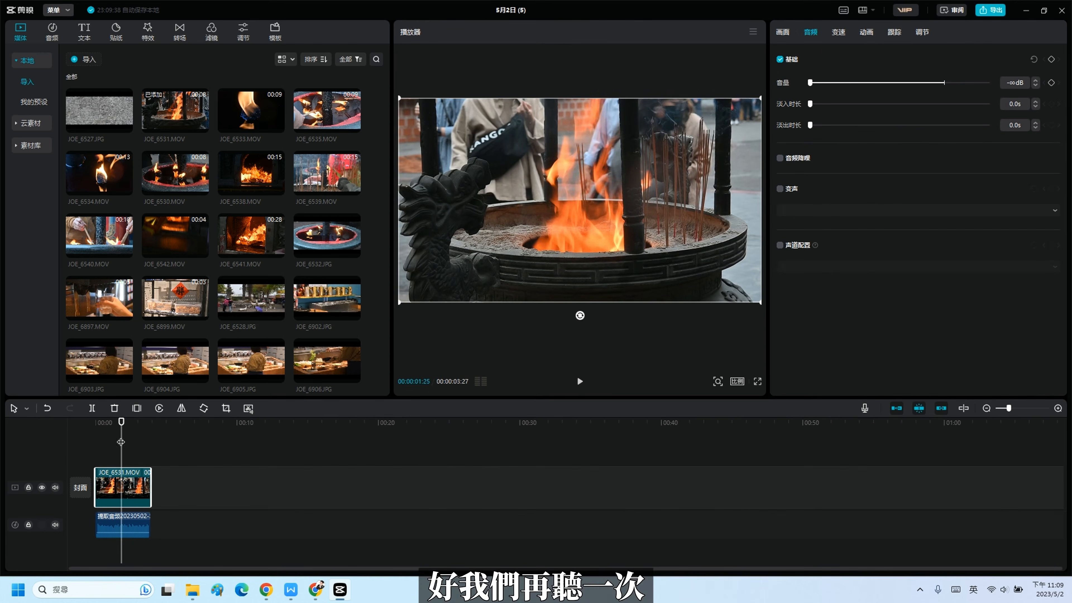
pyautogui.moveTo(121, 438); pyautogui.dragTo(19, 457)
pyautogui.click(579, 382)
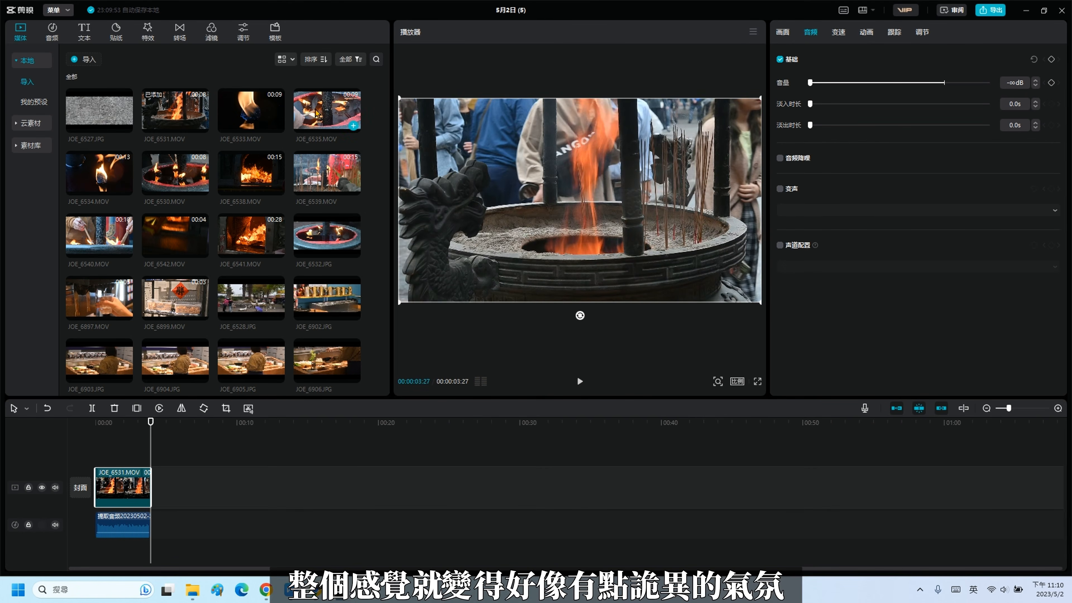
# - Extend the first music clip with a 0.3 s fade-out and add extracted track 20230502-5 below it, overlapping its end
pyautogui.click(129, 526)
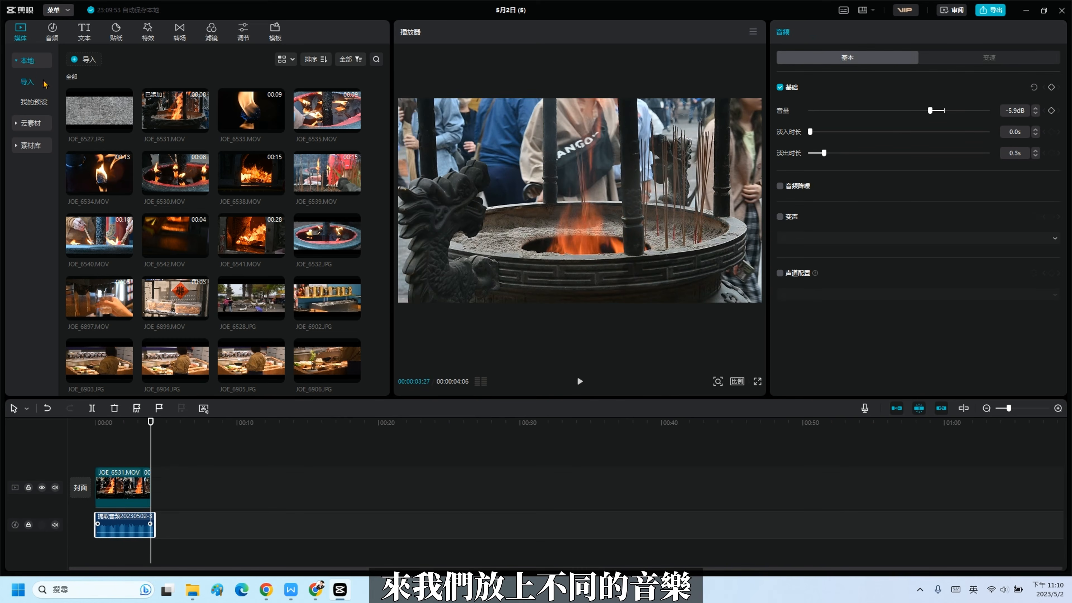
pyautogui.click(53, 36)
pyautogui.moveTo(91, 253); pyautogui.dragTo(150, 560)
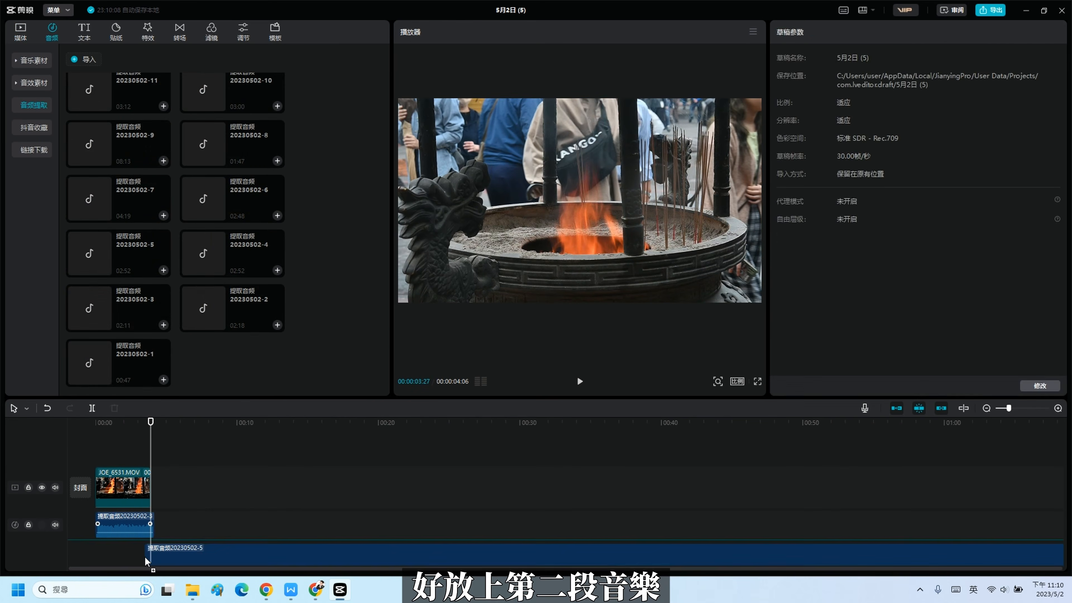
pyautogui.scroll(4, 195, 495)
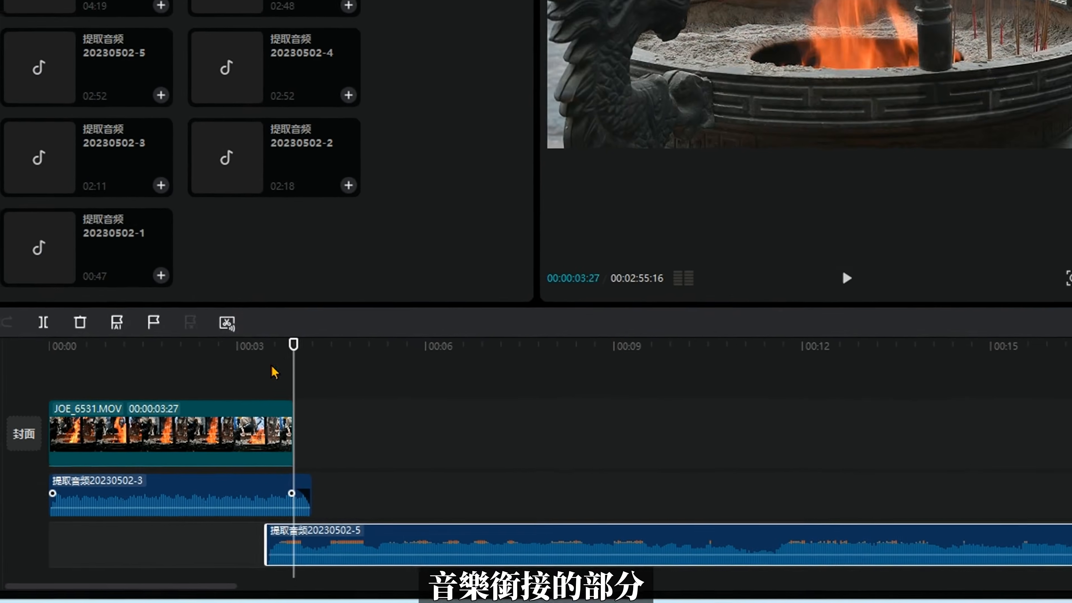
# - Move the 20230502-5 clip to start at about 00:00:04:00 and set its fade-in to 0.3 s
pyautogui.click(228, 437)
pyautogui.moveTo(286, 362); pyautogui.dragTo(329, 371)
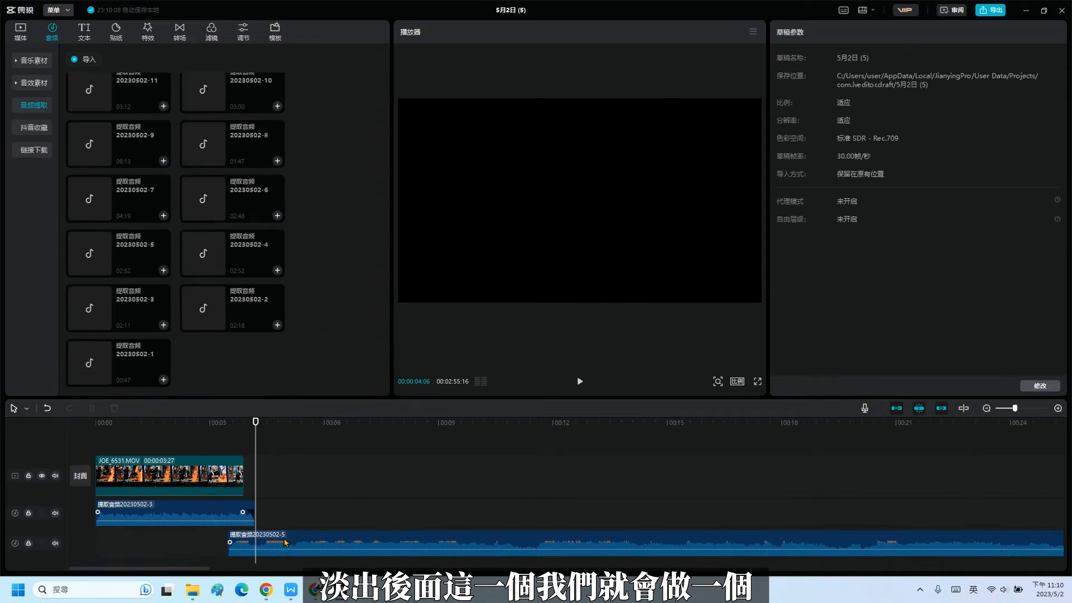
pyautogui.click(459, 528)
pyautogui.moveTo(287, 543); pyautogui.dragTo(308, 544)
pyautogui.moveTo(810, 132); pyautogui.dragTo(815, 132)
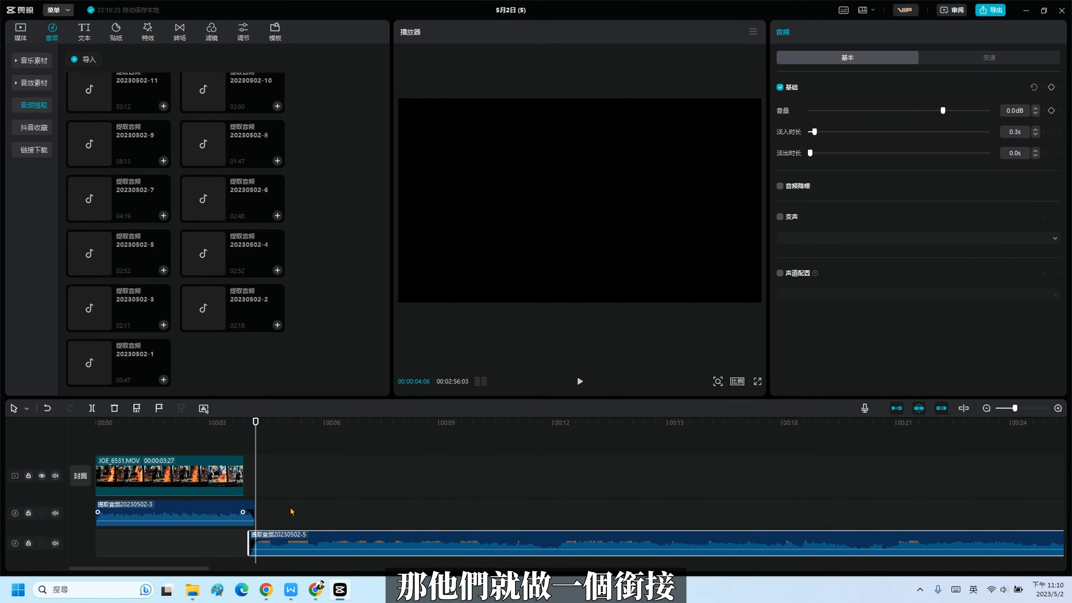
# - Shift the second music clip slightly earlier into the first clip's fade-out and lower its volume
pyautogui.scroll(3, 291, 503)
pyautogui.scroll(2, 291, 503)
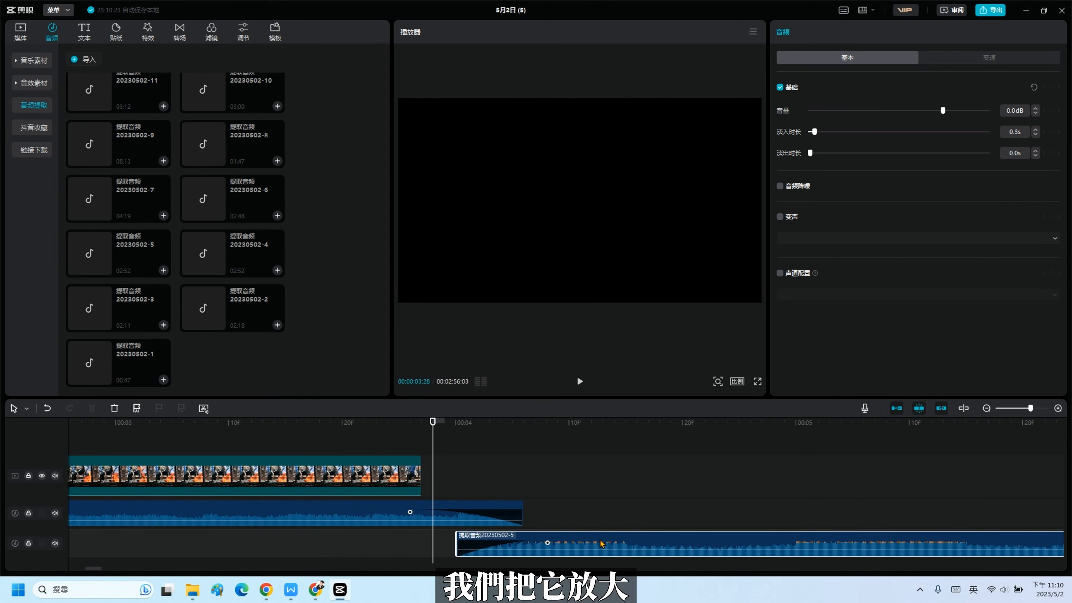
pyautogui.moveTo(592, 543); pyautogui.dragTo(587, 544)
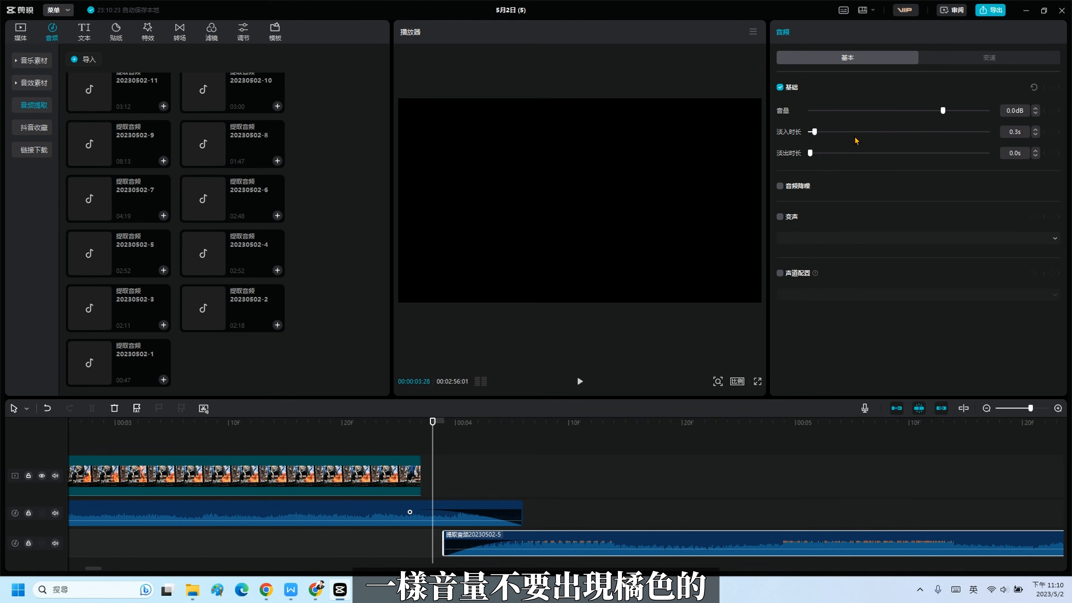
pyautogui.moveTo(941, 110); pyautogui.dragTo(935, 114)
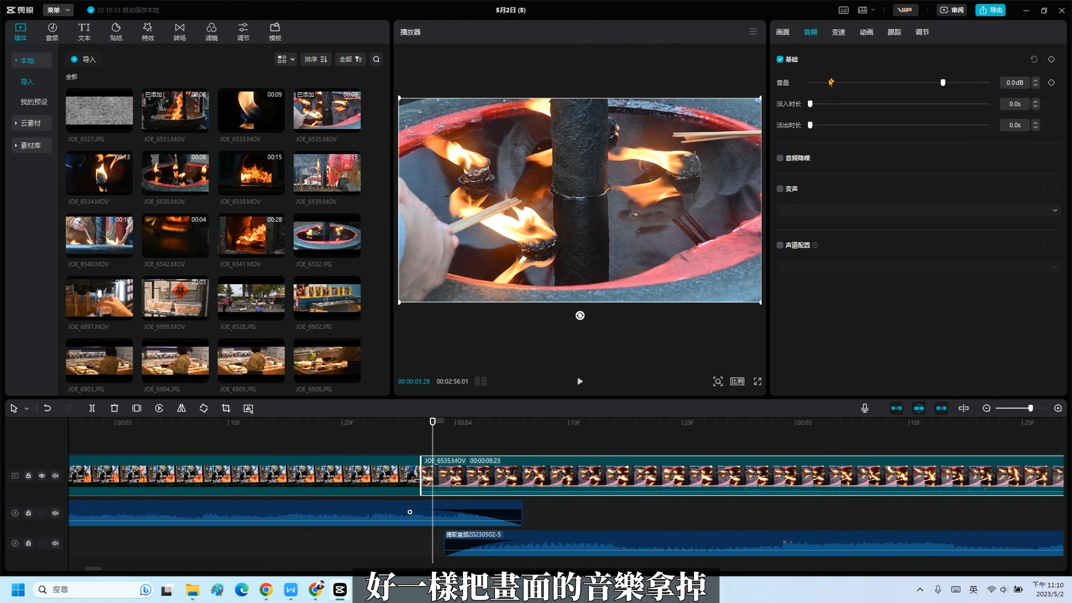
# - Mute the sound of video clip JOE_6535.MOV
pyautogui.moveTo(829, 81); pyautogui.dragTo(805, 83)
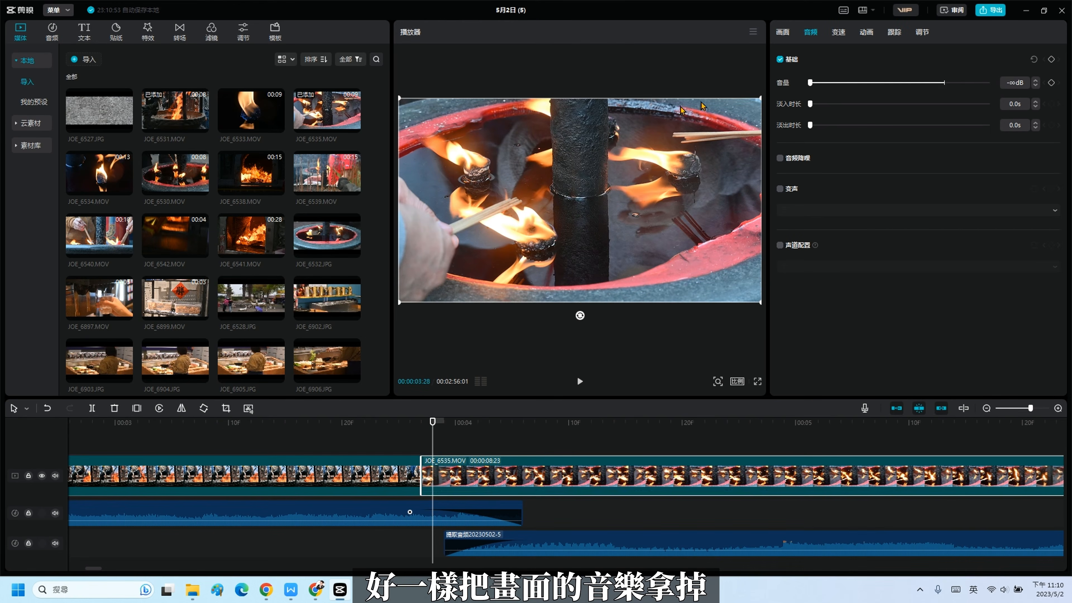
# - Play the video from the start through the music transition and trim the footage and second music clip to end at 00:00:07:21
pyautogui.scroll(-5, 235, 446)
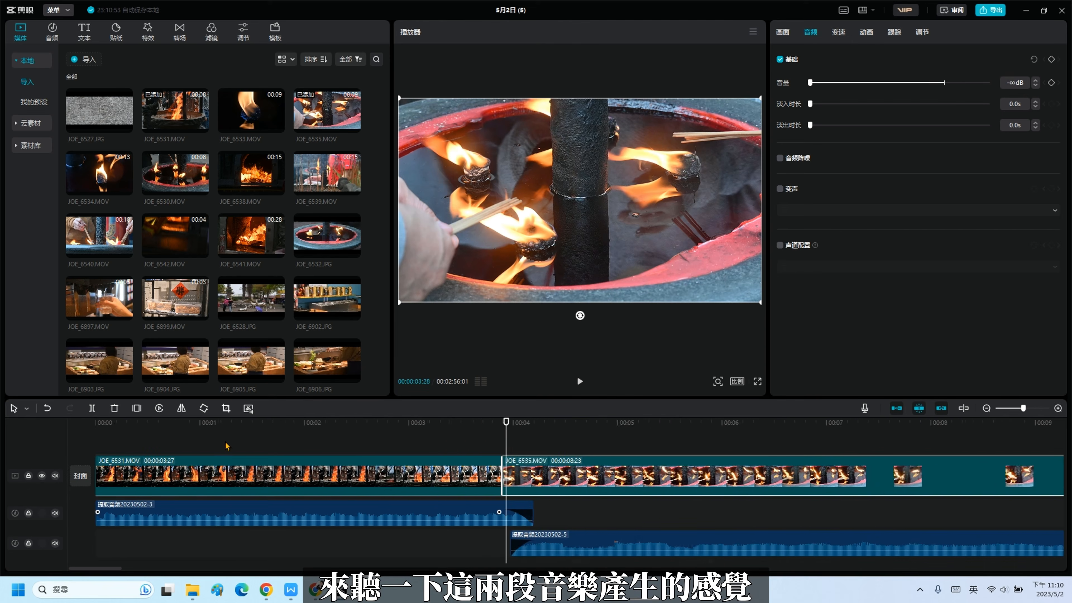
pyautogui.click(172, 440)
pyautogui.click(79, 445)
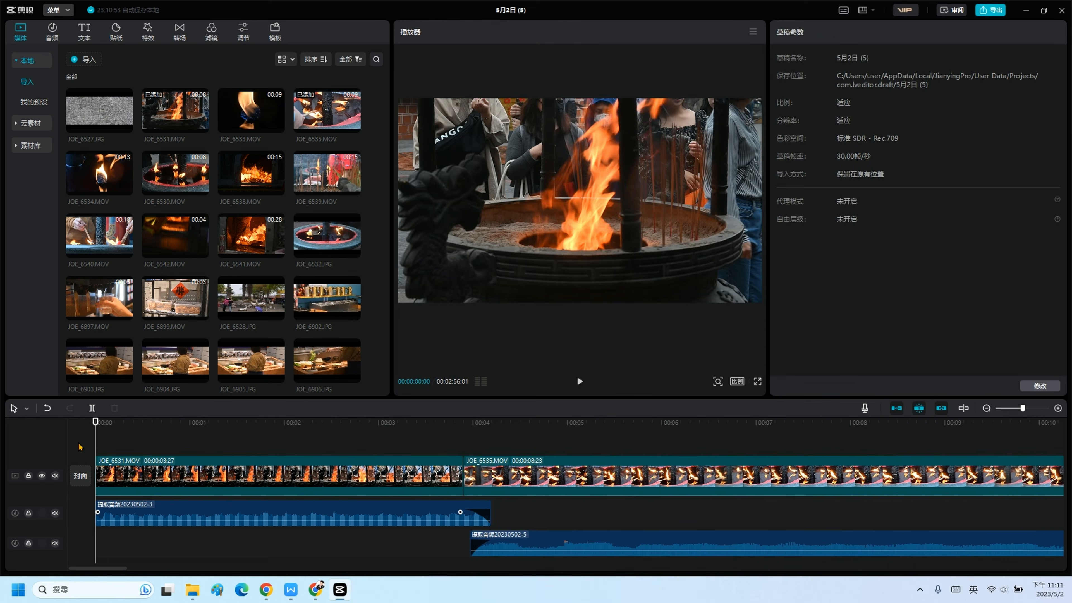
pyautogui.click(580, 381)
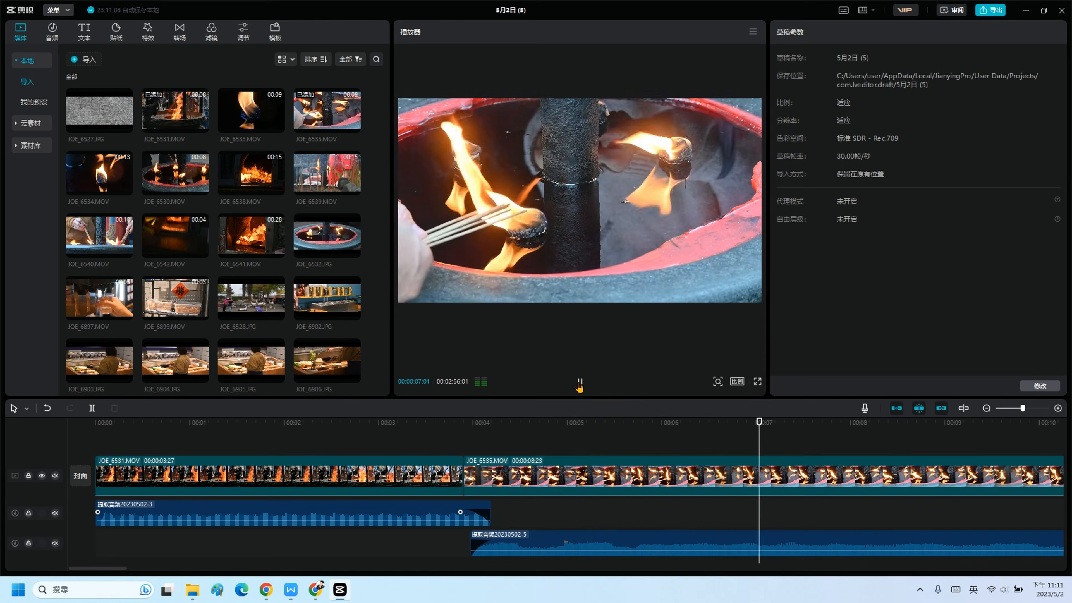
pyautogui.click(580, 382)
pyautogui.press('w')
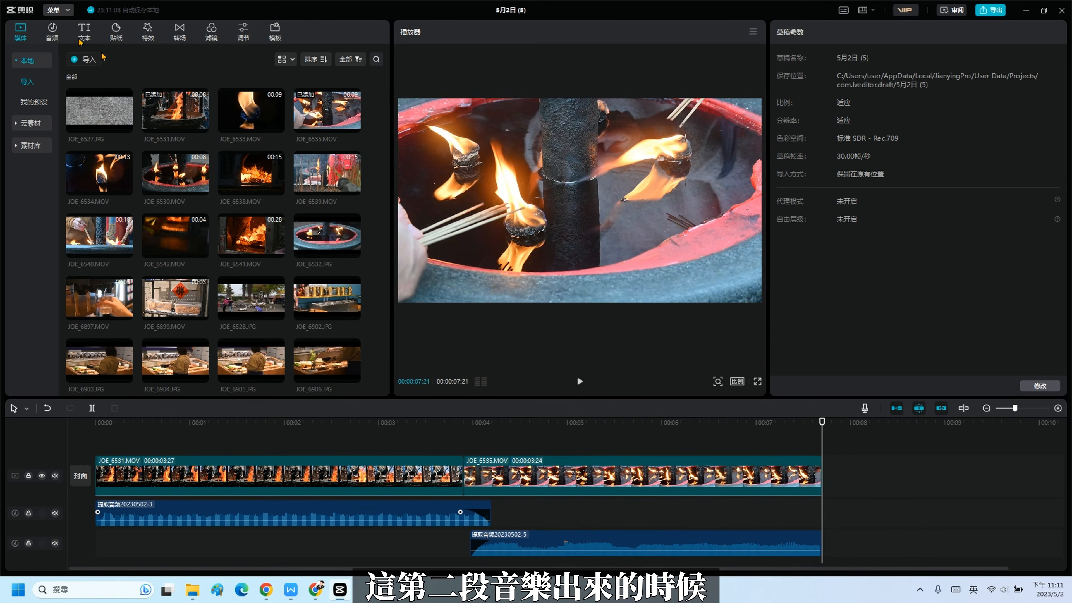
# - Preview extracted track 20230502-9, skipping to its middle part, and add it to the timeline after the second music clip
pyautogui.click(54, 34)
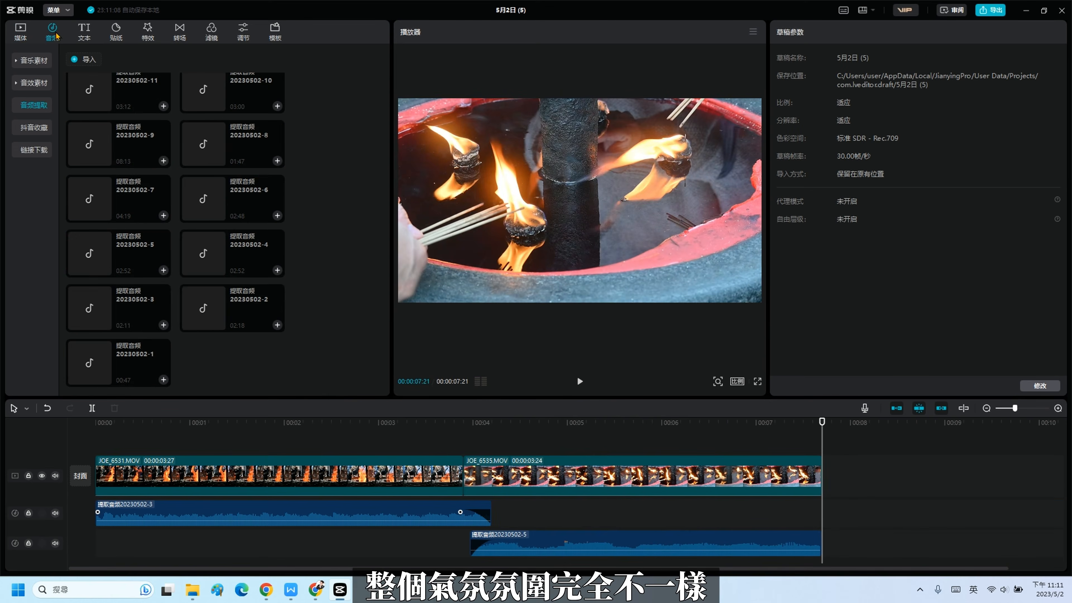
pyautogui.click(88, 140)
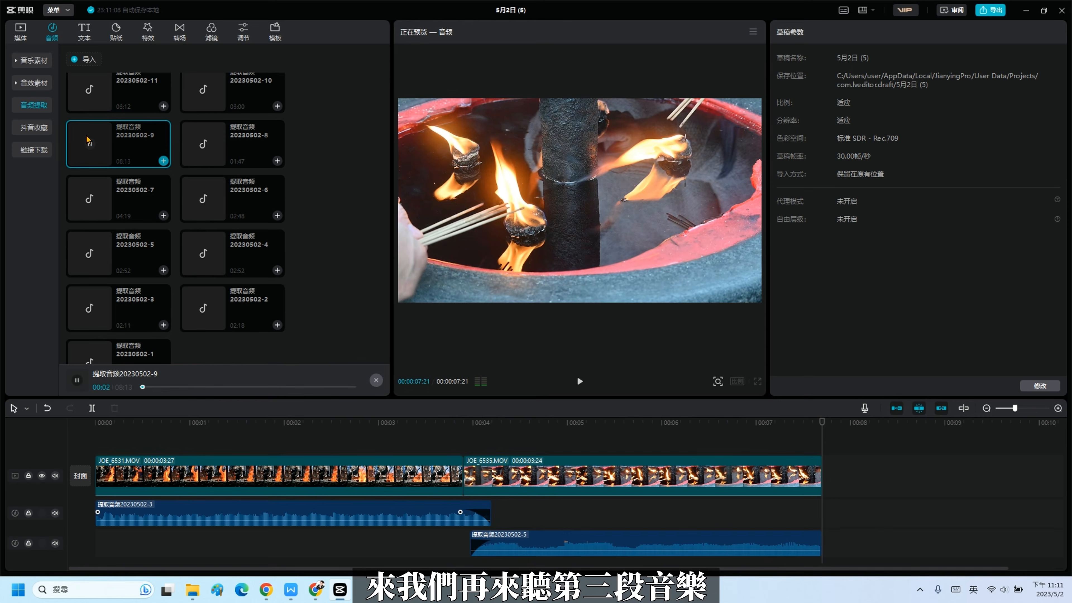
pyautogui.click(178, 387)
pyautogui.click(211, 387)
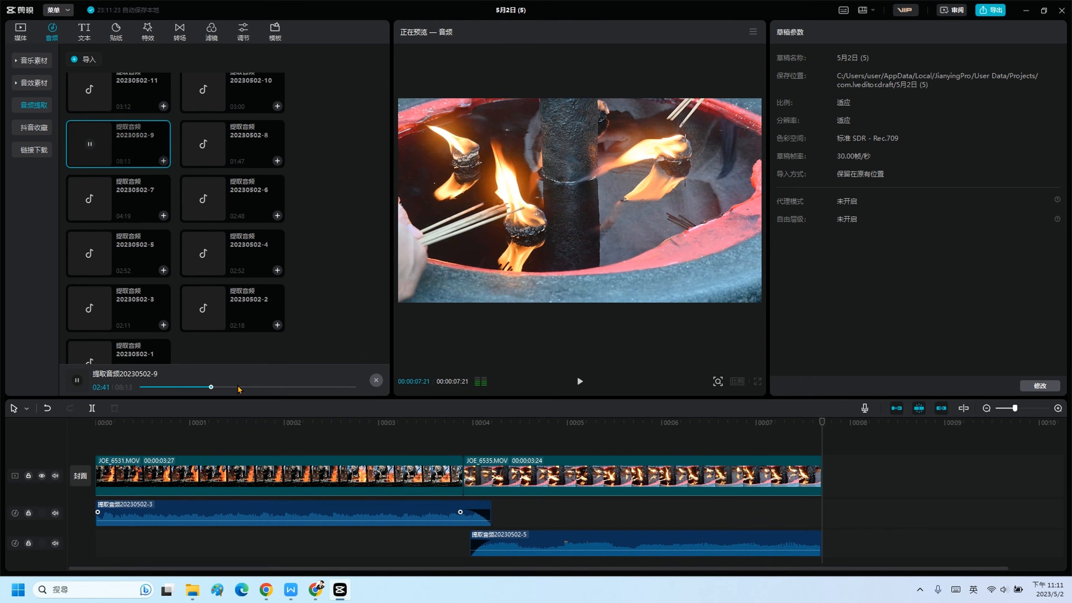
pyautogui.click(164, 160)
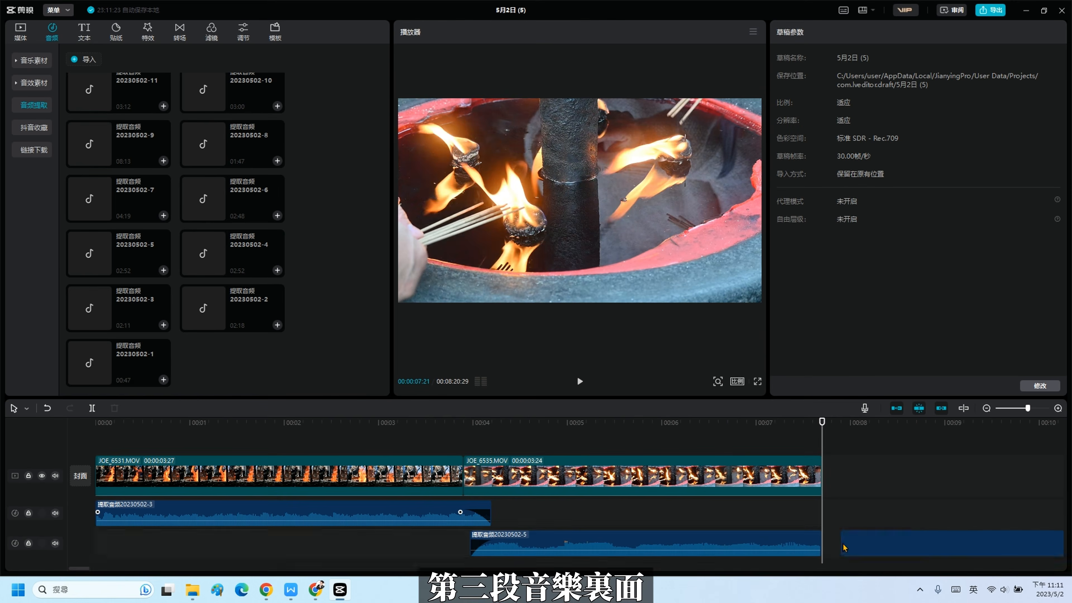
# - Split the 20230502-9 clip at 00:02:52:03, where its sound drops off, and delete the remainder
pyautogui.scroll(-2, 861, 469)
pyautogui.hscroll(5, 797, 464)
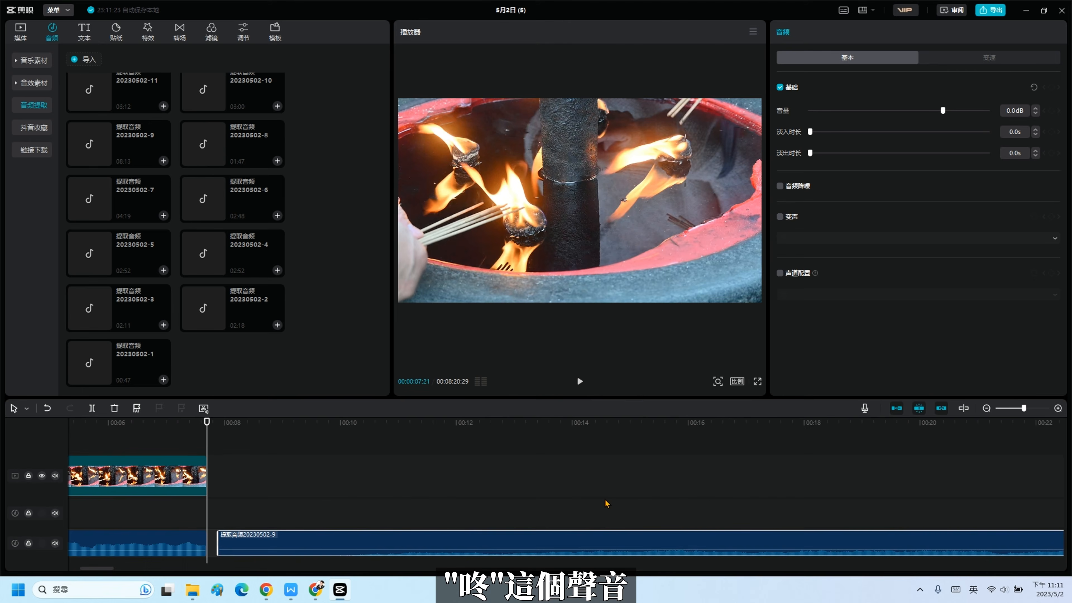
pyautogui.click(707, 499)
pyautogui.scroll(-4, 706, 500)
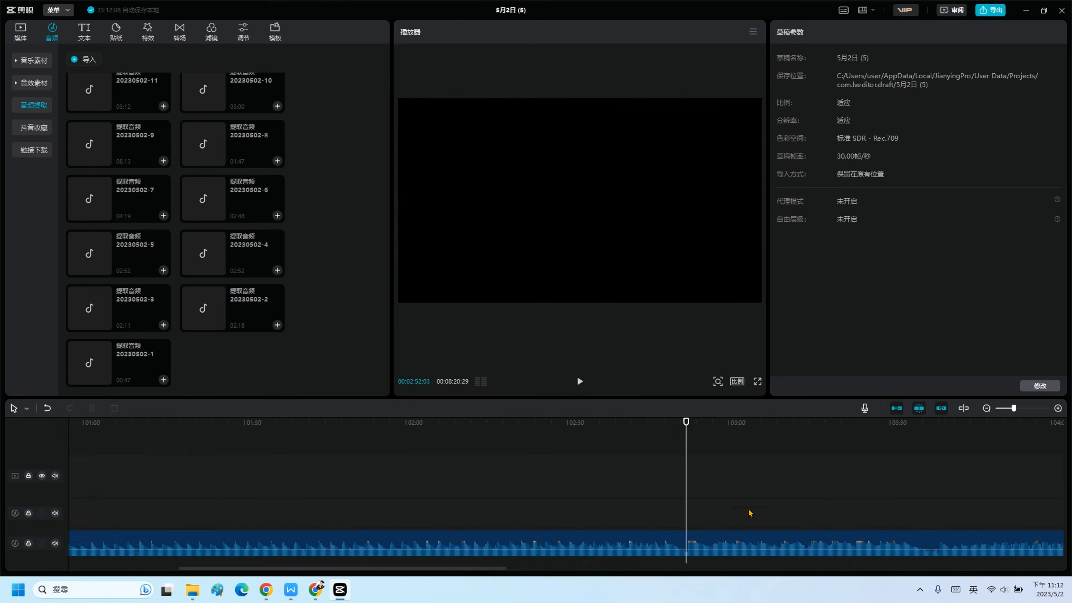
pyautogui.click(755, 545)
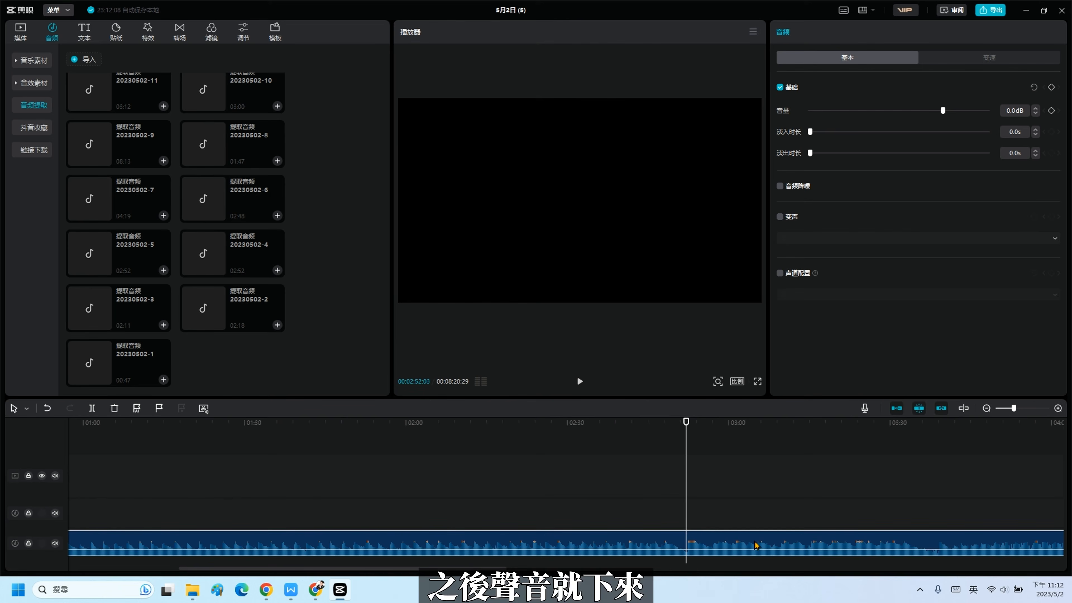
pyautogui.hotkey('ctrl', 'b')
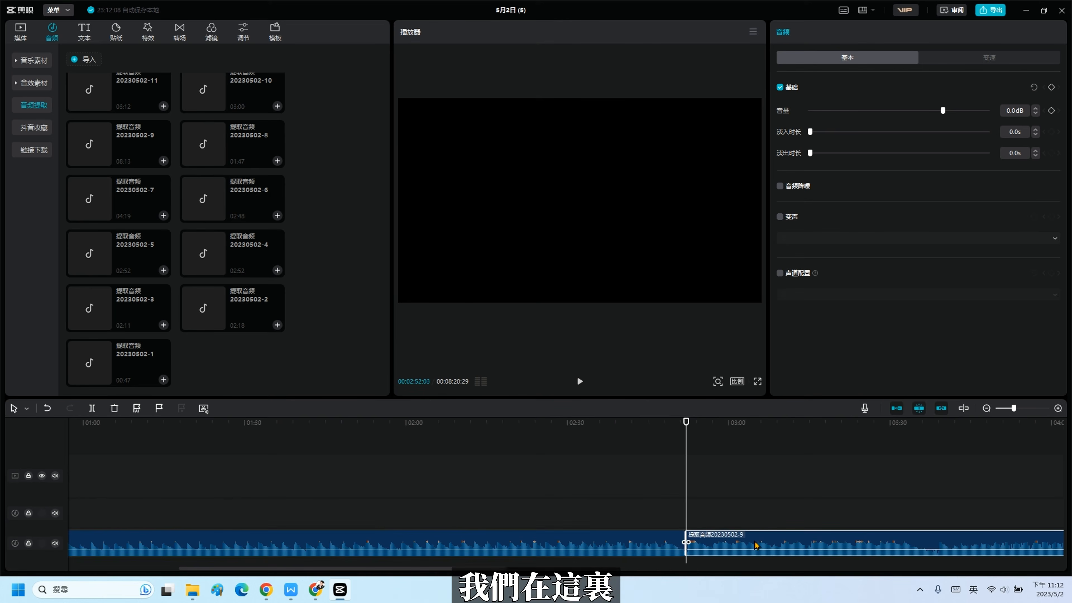
pyautogui.press('Delete')
pyautogui.click(747, 546)
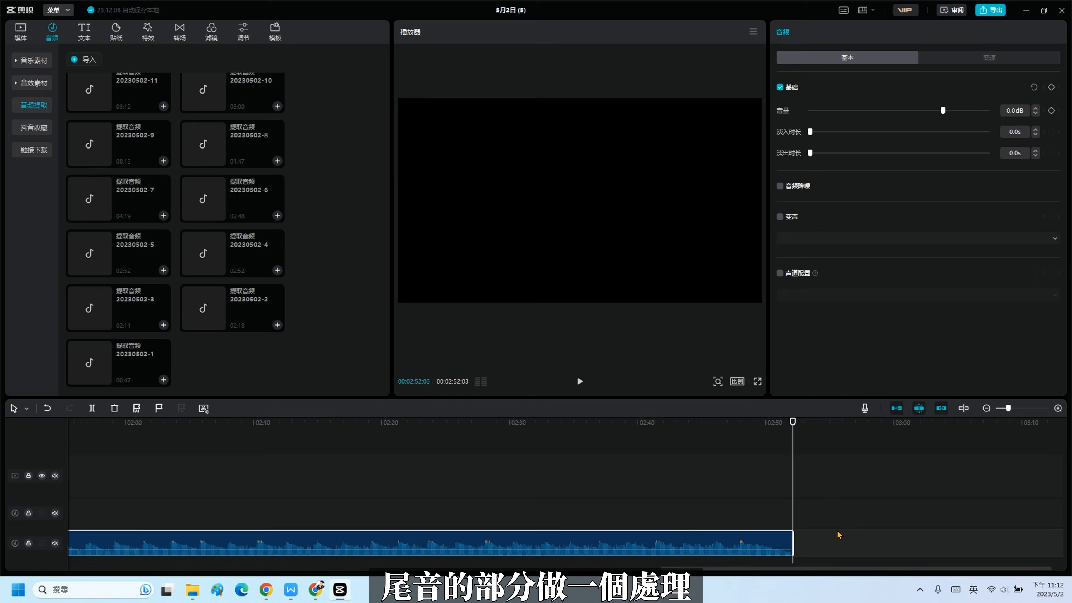
# - Extend the end of the 20230502-9 clip to 00:02:52:10 and play its final beat from about 00:02:47:26
pyautogui.scroll(5, 838, 535)
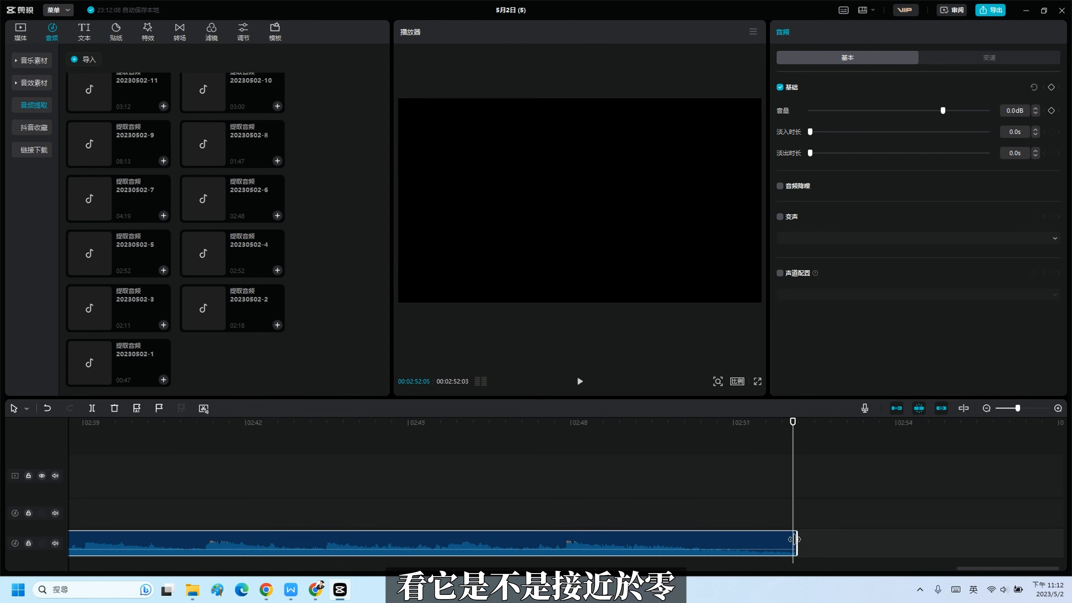
pyautogui.moveTo(793, 540)
pyautogui.mouseDown()
pyautogui.moveTo(844, 539)
pyautogui.moveTo(804, 540)
pyautogui.mouseUp()
pyautogui.click(564, 530)
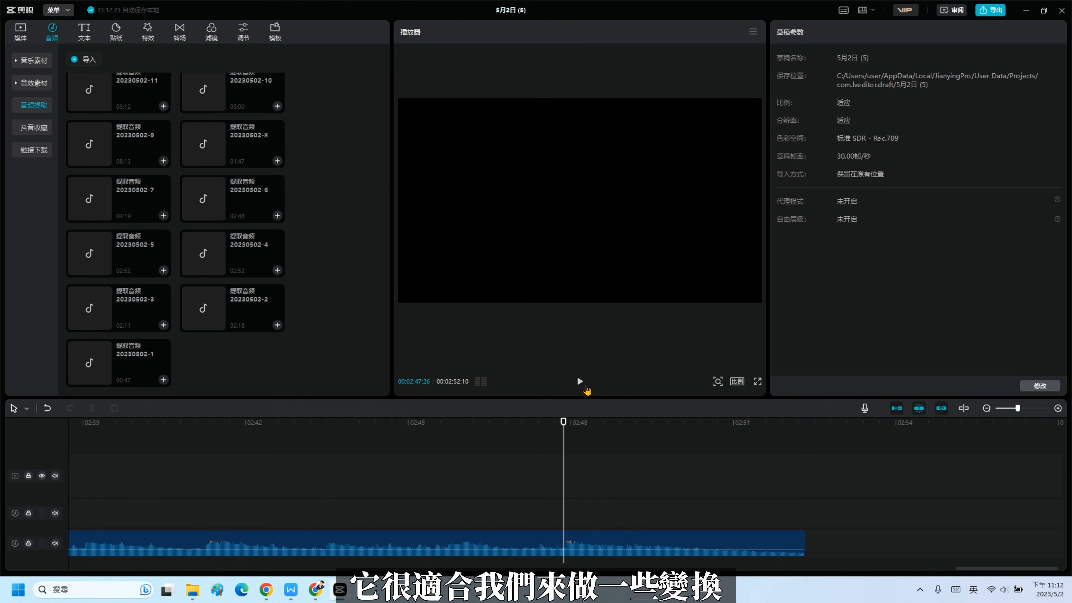
pyautogui.click(579, 382)
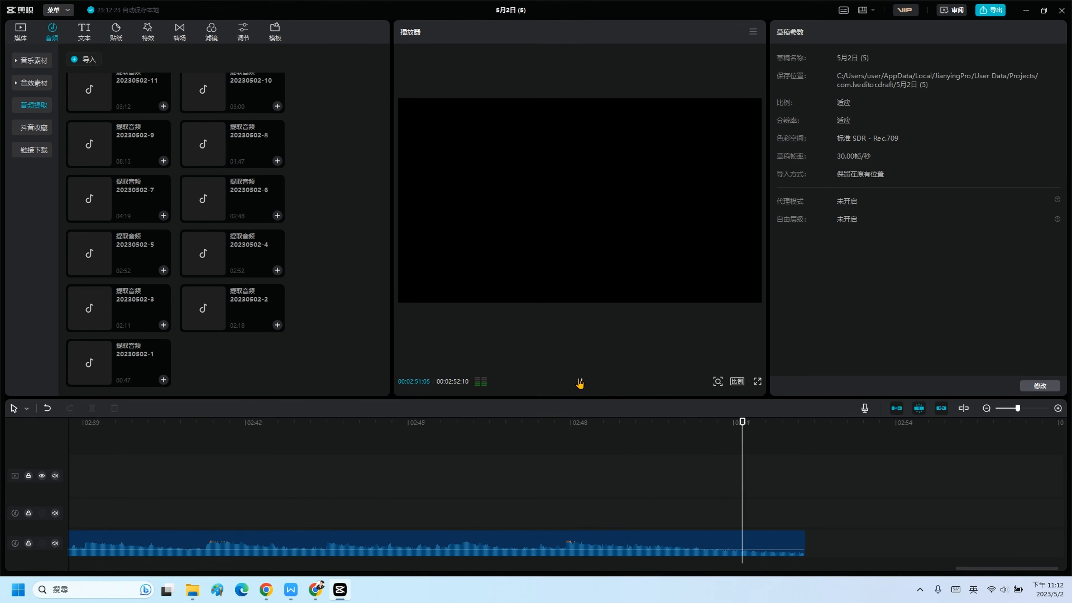
pyautogui.click(579, 382)
# - Split the 20230502-9 clip at 00:02:47:23 and move the tail piece to the track below, slightly overlapping the end of the shortened main piece
pyautogui.click(561, 503)
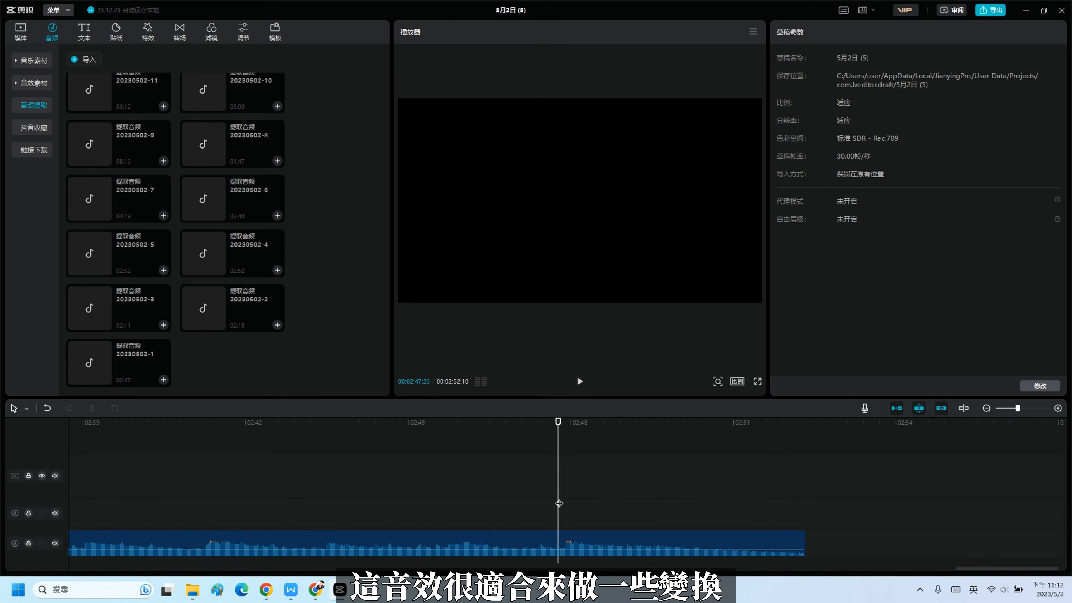
pyautogui.click(601, 535)
pyautogui.hotkey('ctrl', 'b')
pyautogui.click(534, 544)
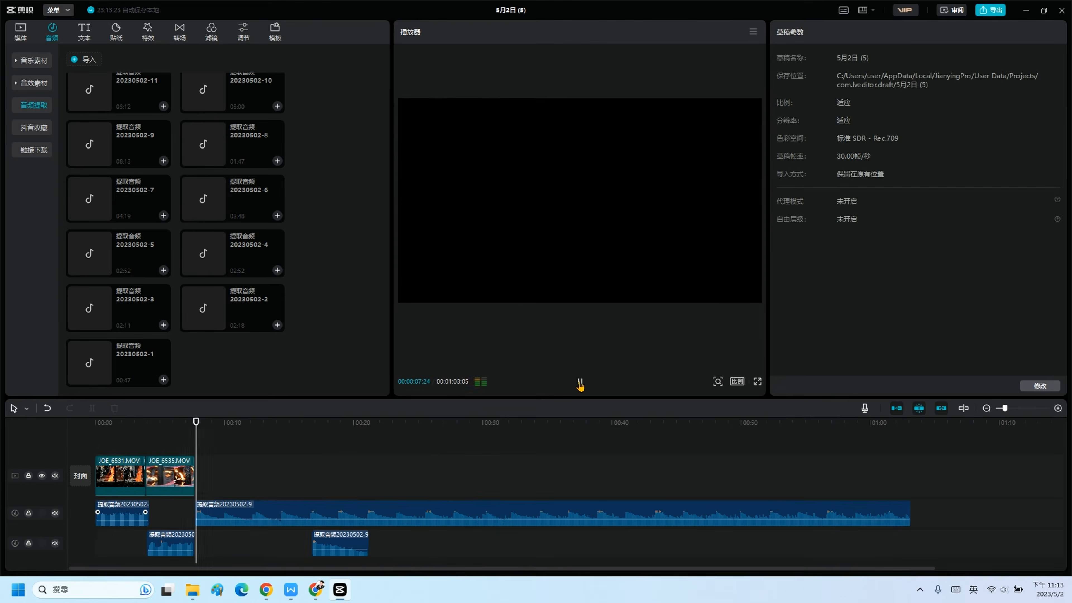
pyautogui.moveTo(676, 540); pyautogui.dragTo(486, 539)
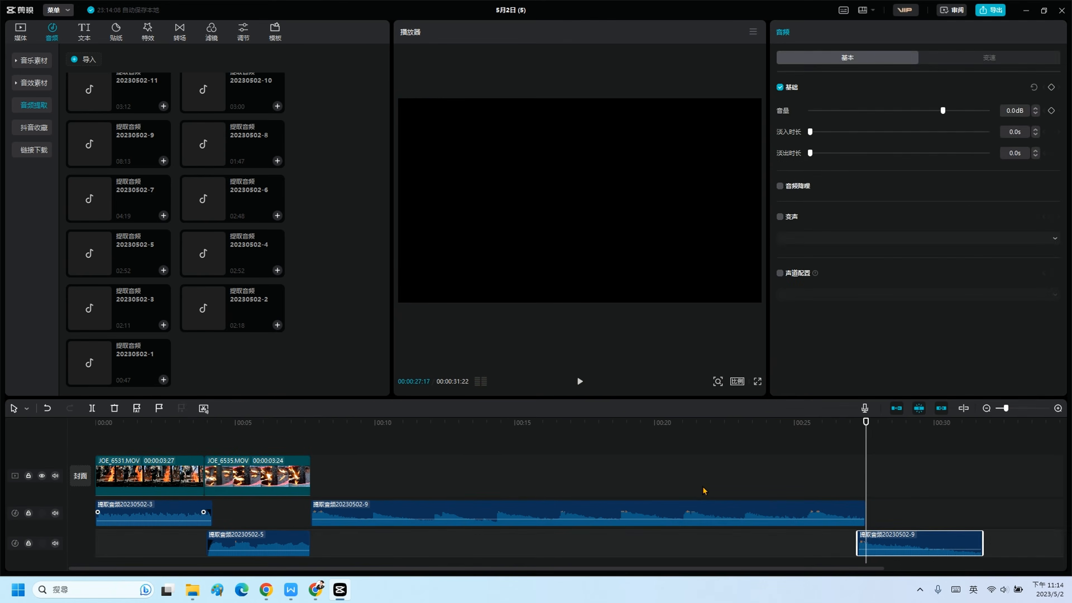
# - Set the fade-out of the main 20230502-9 piece to 0.6 s where the tail piece overlaps it
pyautogui.click(822, 480)
pyautogui.moveTo(823, 480); pyautogui.dragTo(871, 505)
pyautogui.click(863, 512)
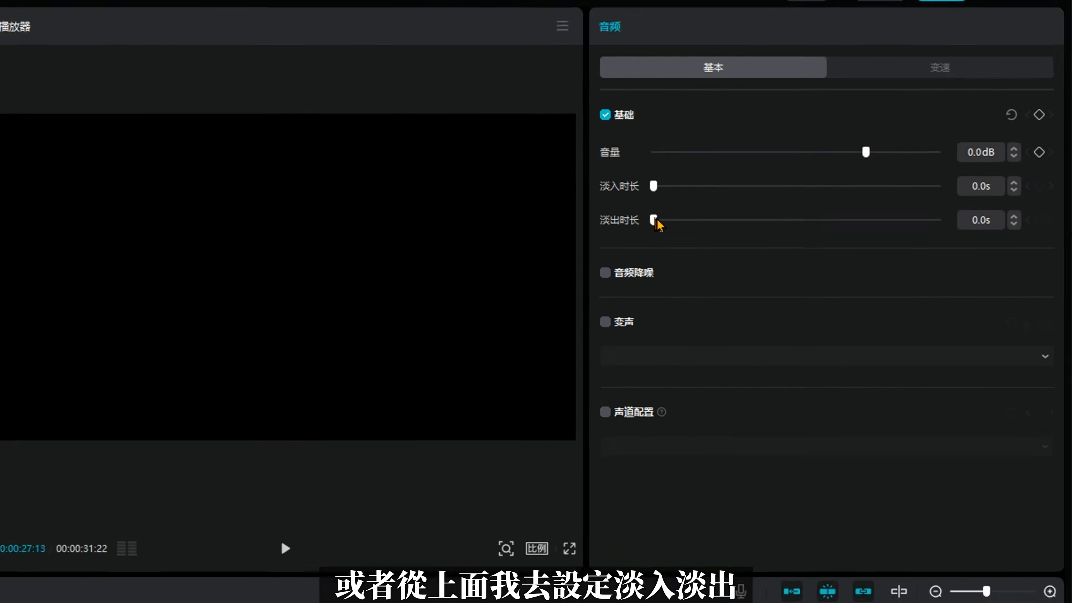
pyautogui.moveTo(809, 153); pyautogui.dragTo(825, 156)
pyautogui.moveTo(655, 197); pyautogui.dragTo(651, 197)
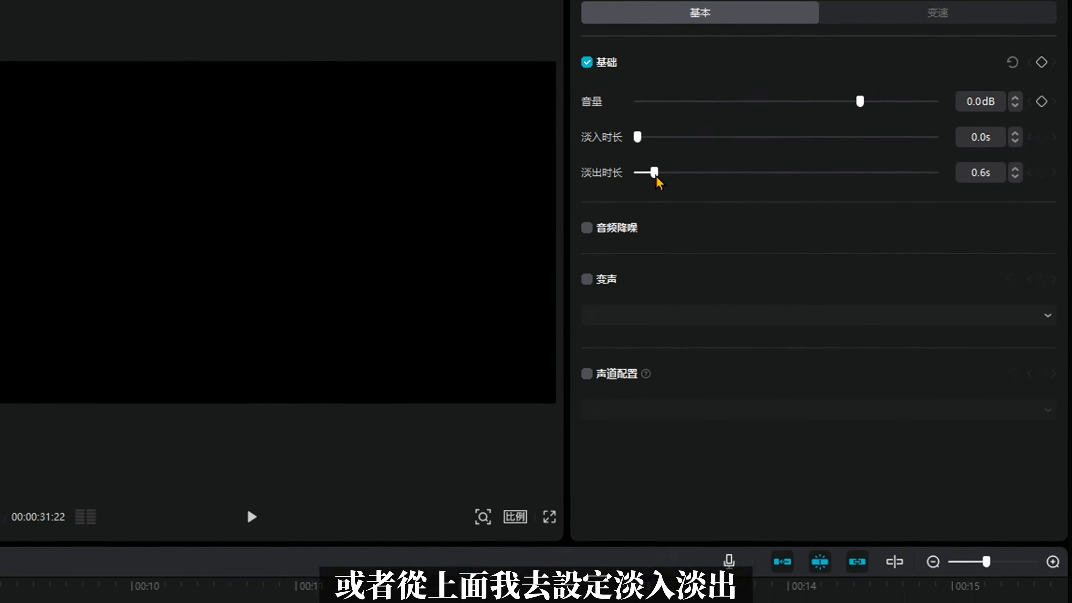
# - Play the transition from the main 20230502-9 piece into the tail piece, starting at 00:00:26:17
pyautogui.scroll(-2, 422, 570)
pyautogui.hscroll(10, 162, 600)
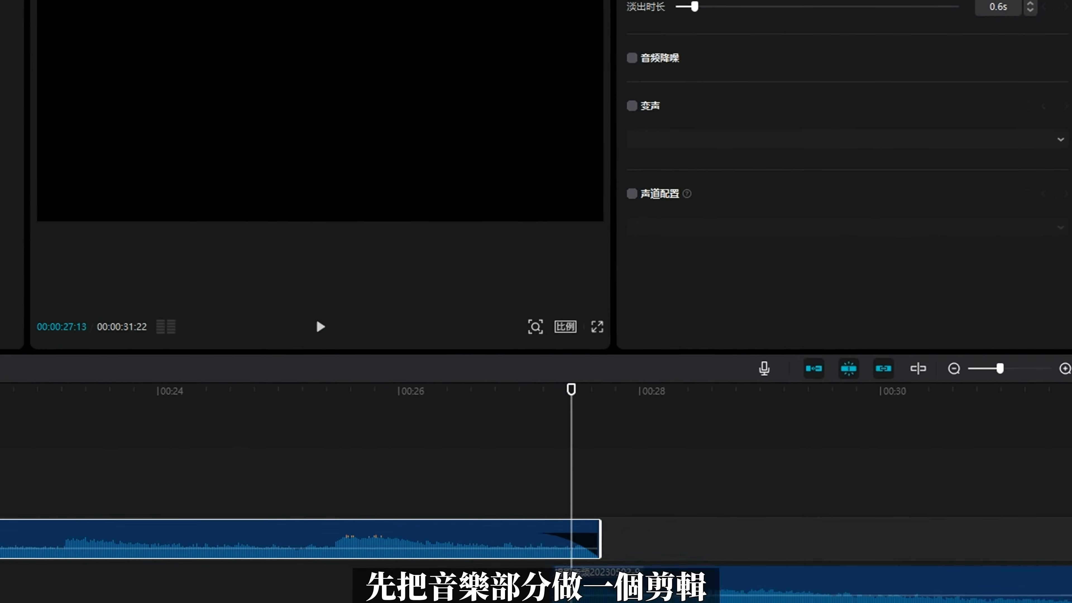
pyautogui.click(472, 455)
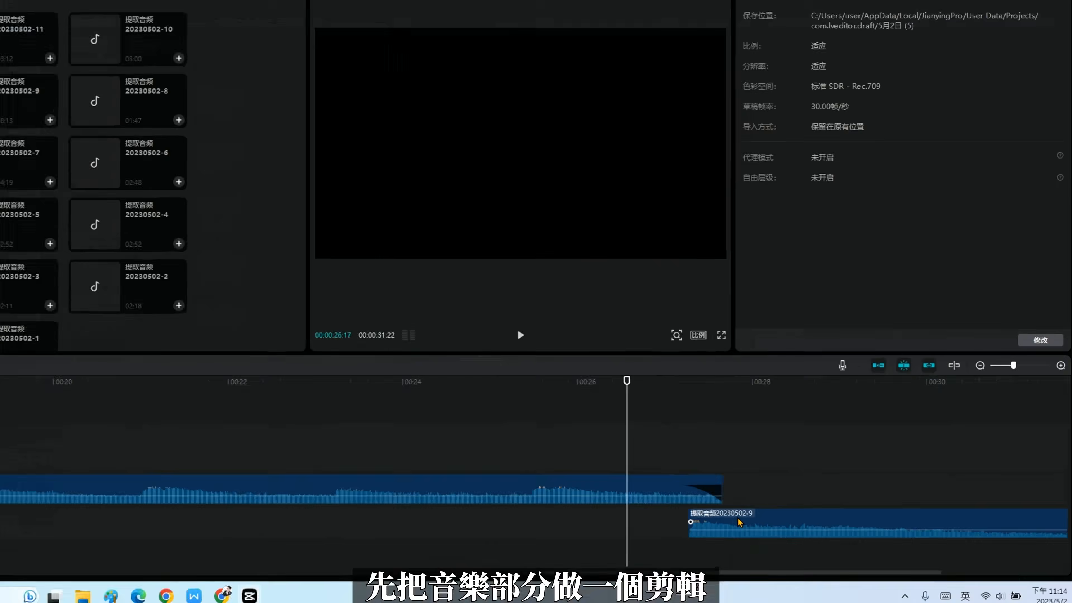
pyautogui.click(738, 522)
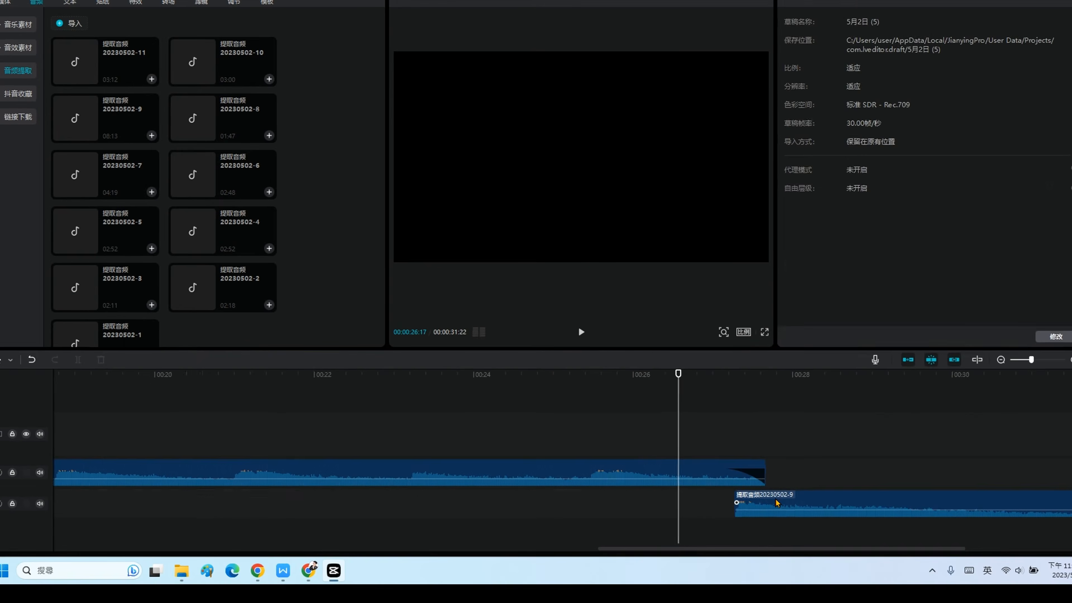
pyautogui.click(521, 334)
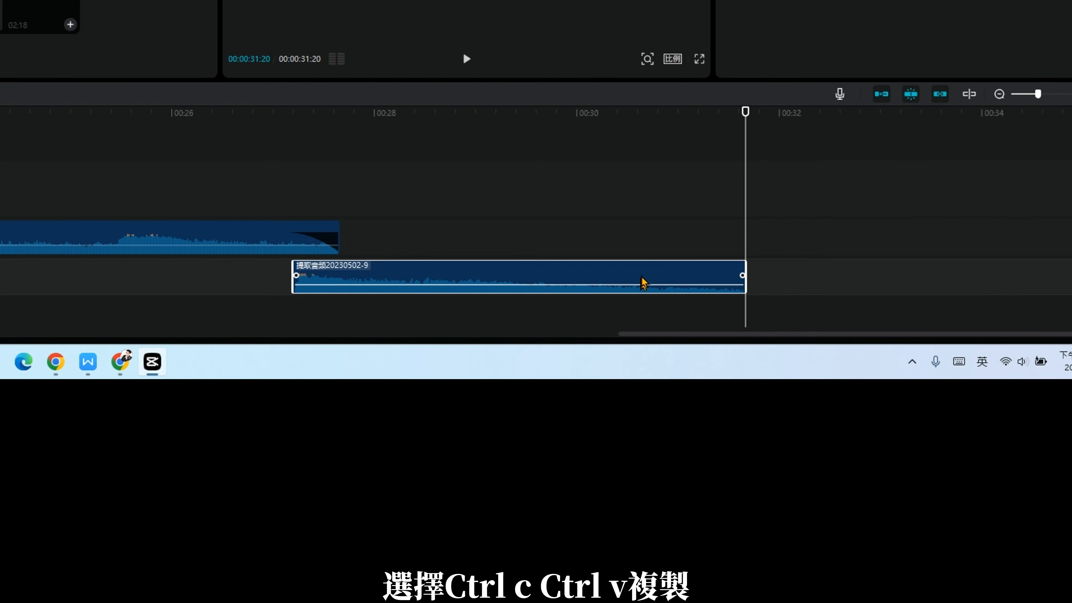
# - Duplicate the 20230502-9 tail piece and place one copy on a lower track, overlapping the end of the other
pyautogui.hotkey('ctrl', 'c')
pyautogui.hotkey('ctrl', 'v')
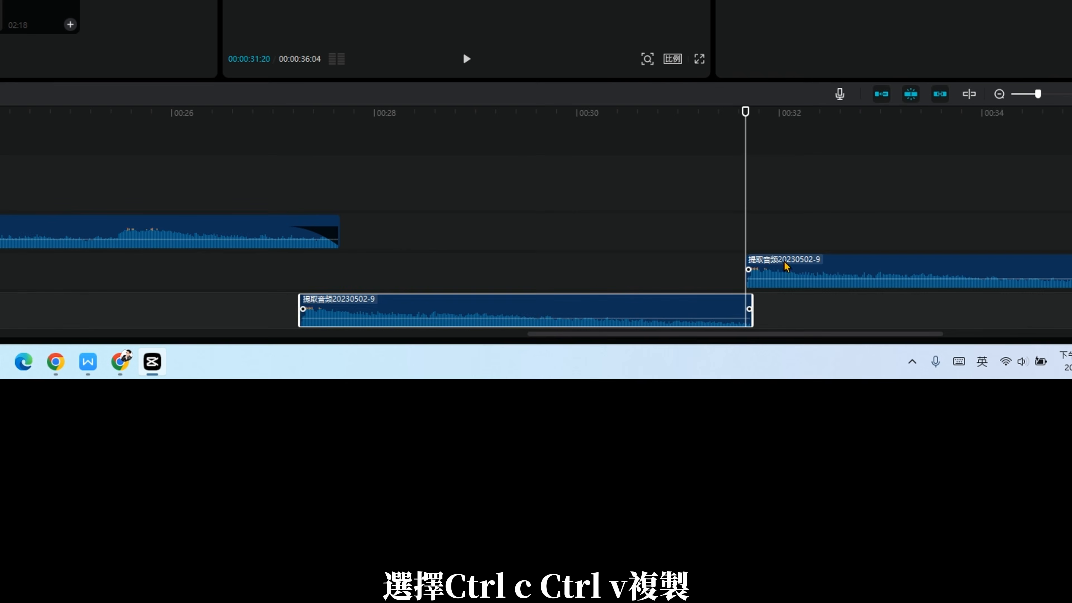
pyautogui.scroll(-2, 845, 232)
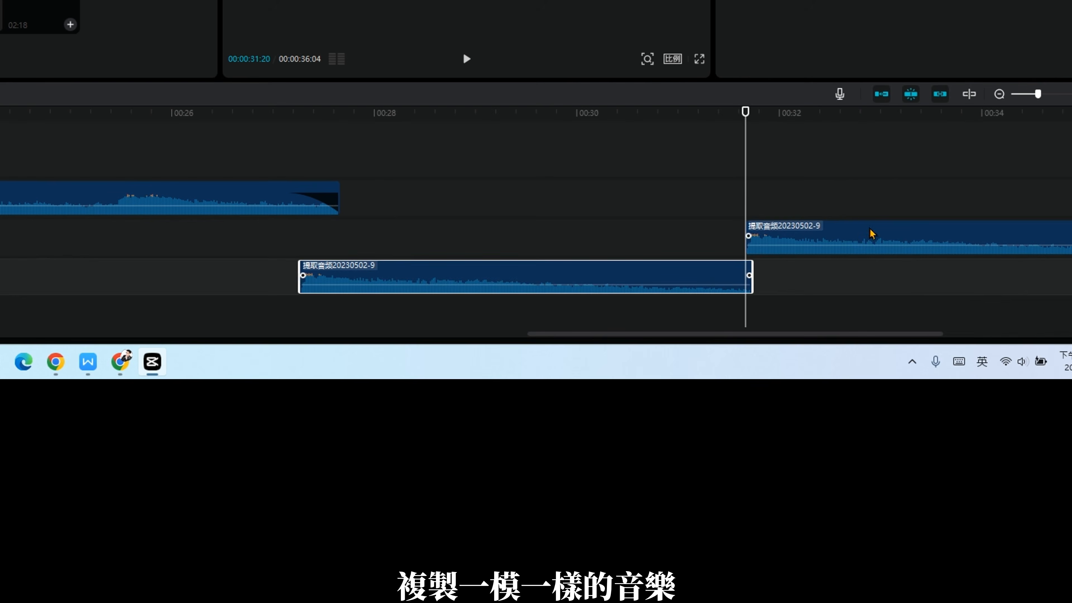
pyautogui.moveTo(872, 234); pyautogui.dragTo(661, 315)
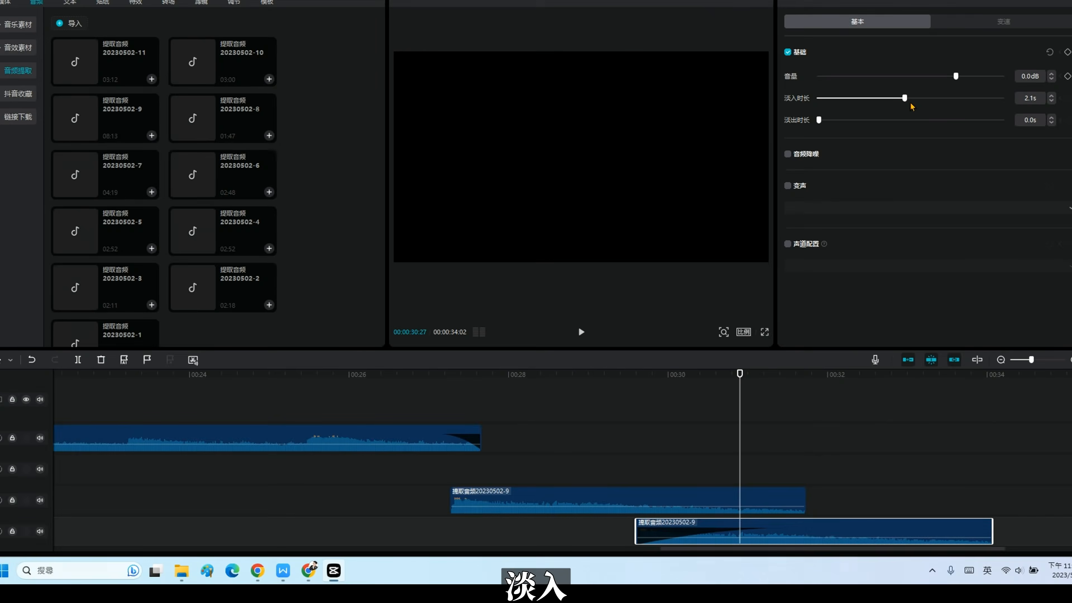
# - Set the lower tail copy's fade-in to 3.0 s and fade-out to 2.5 s, and play back the layered ending
pyautogui.moveTo(922, 104); pyautogui.dragTo(940, 101)
pyautogui.moveTo(841, 122); pyautogui.dragTo(921, 119)
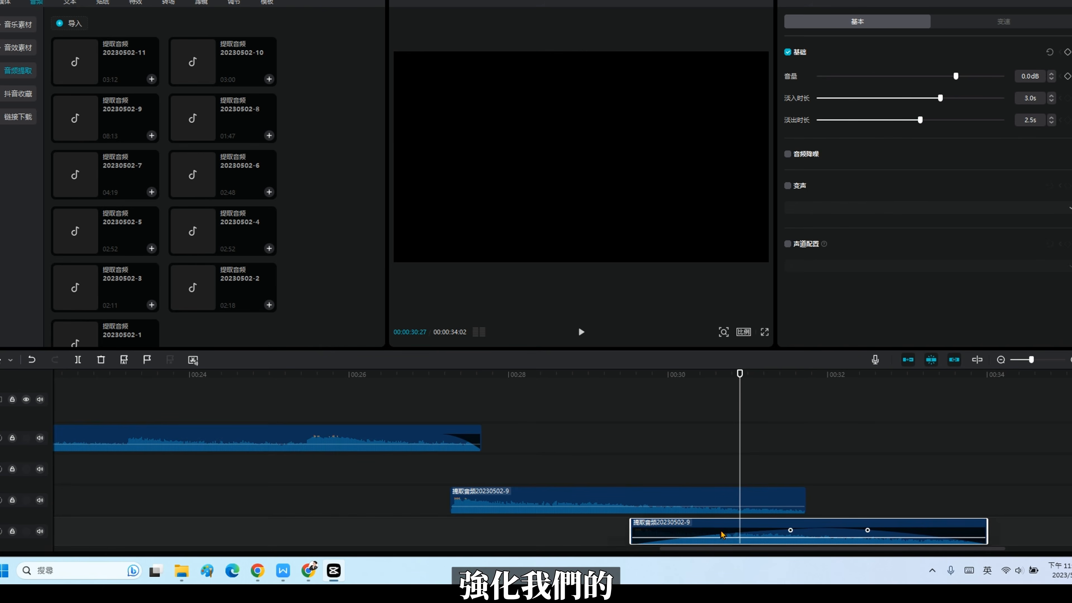
pyautogui.click(419, 473)
pyautogui.click(582, 334)
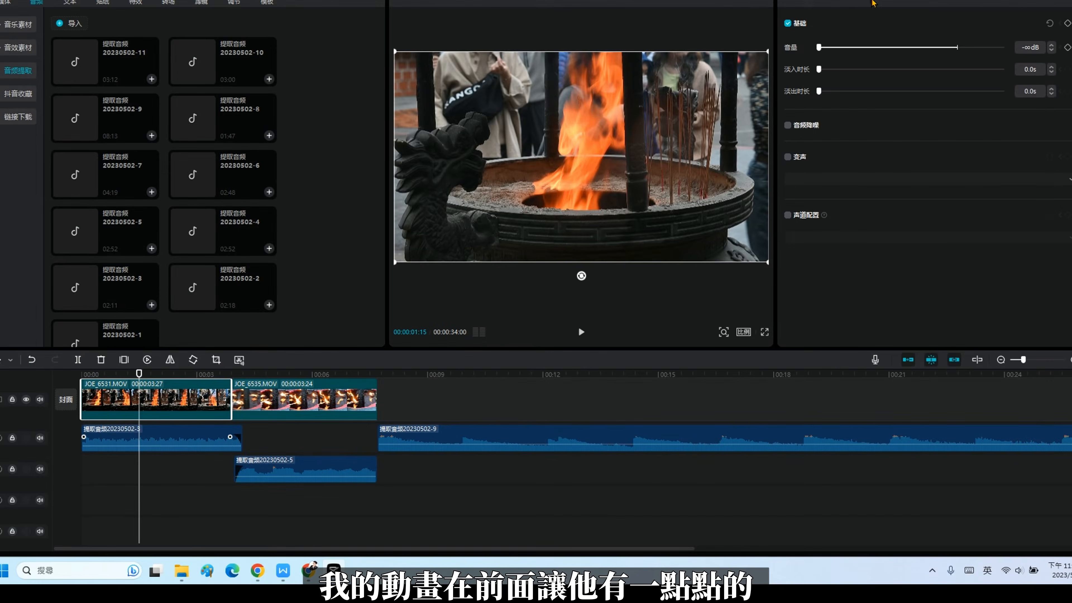
# - Apply the 动感放大 entrance animation to video clip JOE_6531.MOV and play it from the start
pyautogui.click(873, 3)
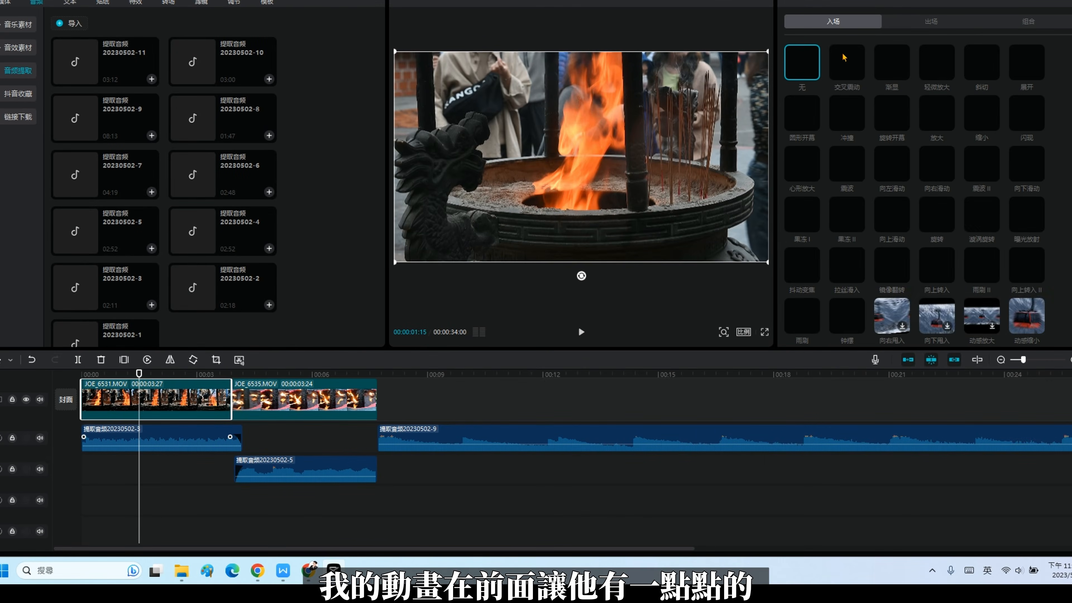
pyautogui.scroll(-1, 935, 111)
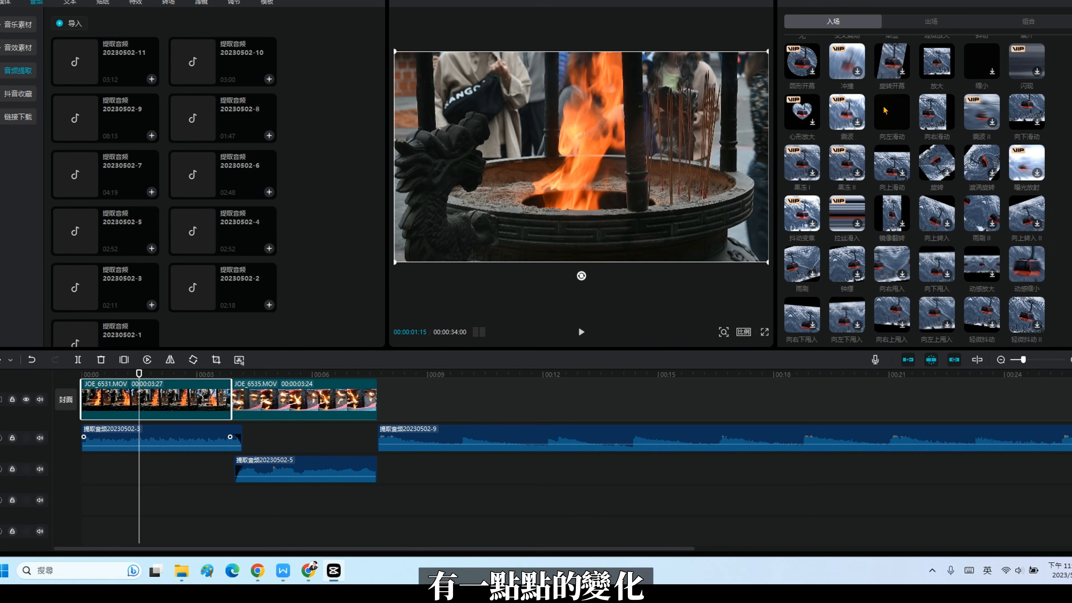
pyautogui.click(981, 264)
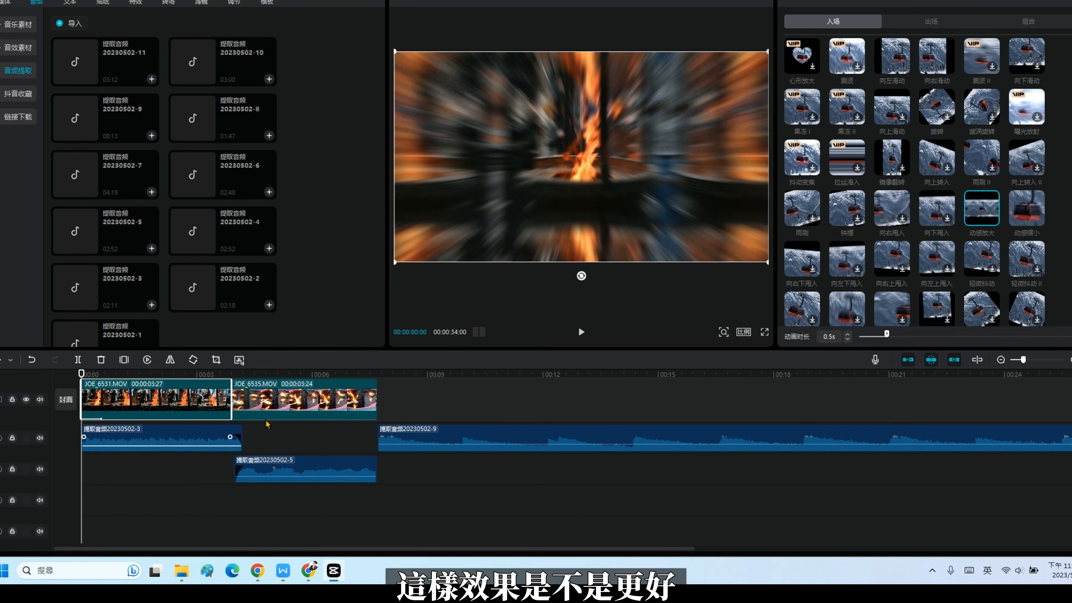
pyautogui.click(580, 334)
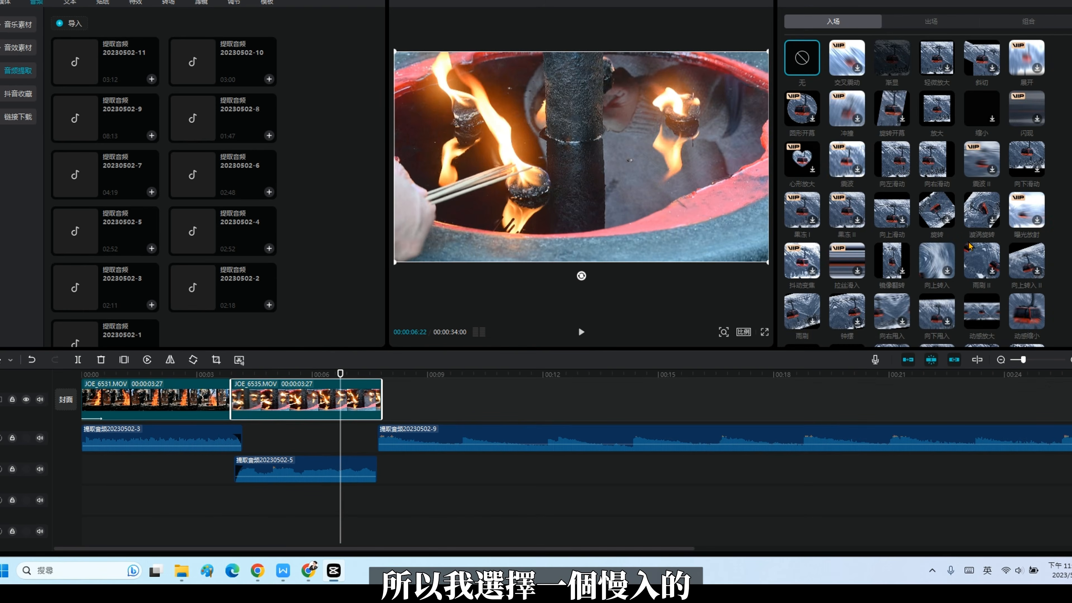
# - Apply the 斜切 entrance animation to video clip JOE_6535.MOV, lengthen its duration, and play it
pyautogui.click(981, 57)
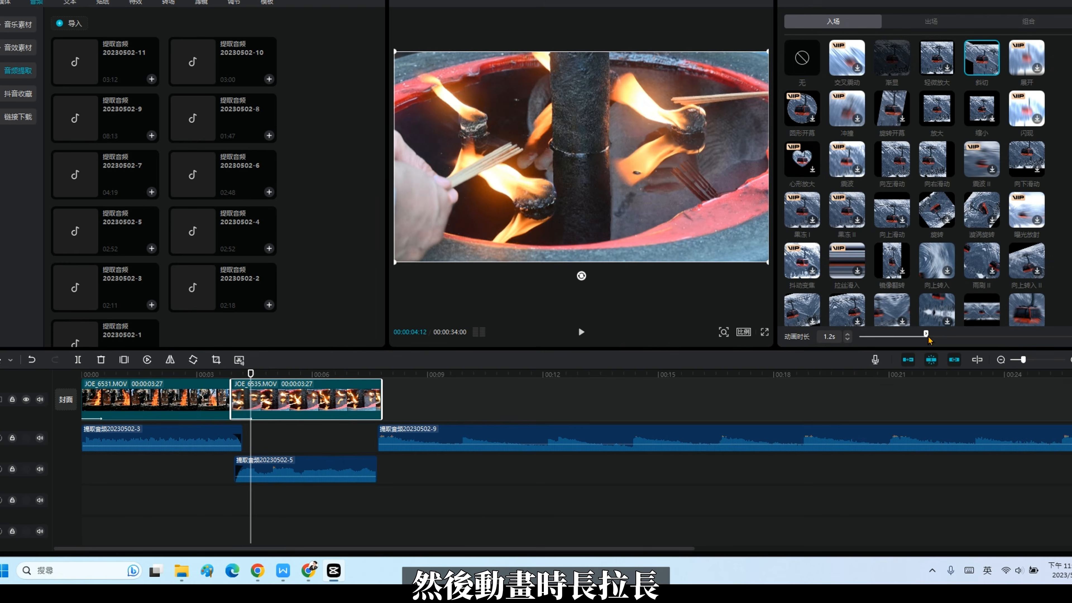
pyautogui.moveTo(930, 333); pyautogui.dragTo(940, 333)
pyautogui.click(582, 332)
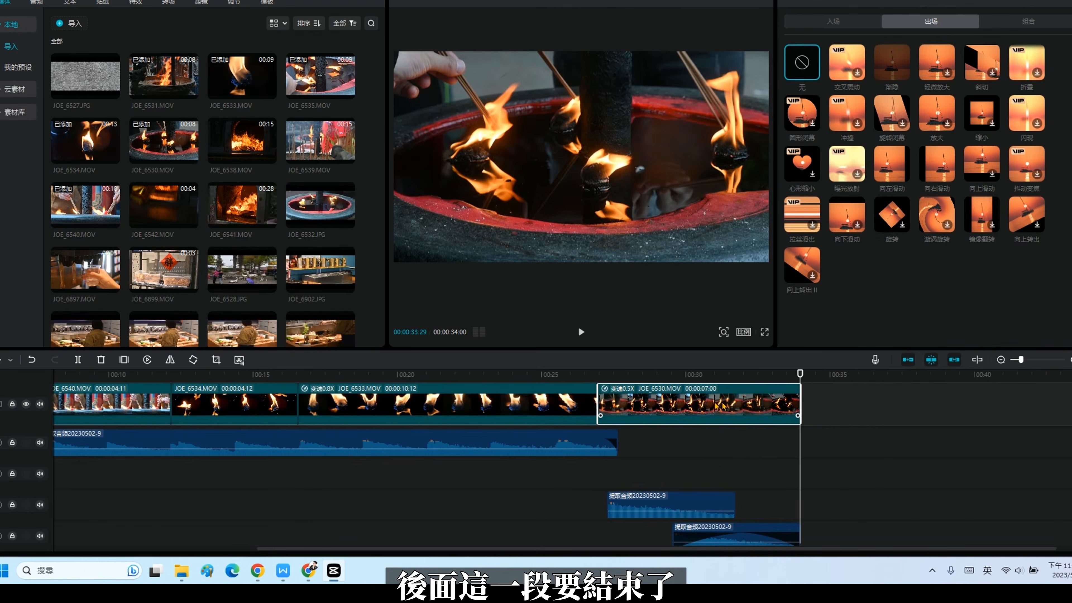
# - Apply the 渐隐 exit animation to the final clip JOE_6530.MOV with a duration of about 3 s
pyautogui.click(903, 55)
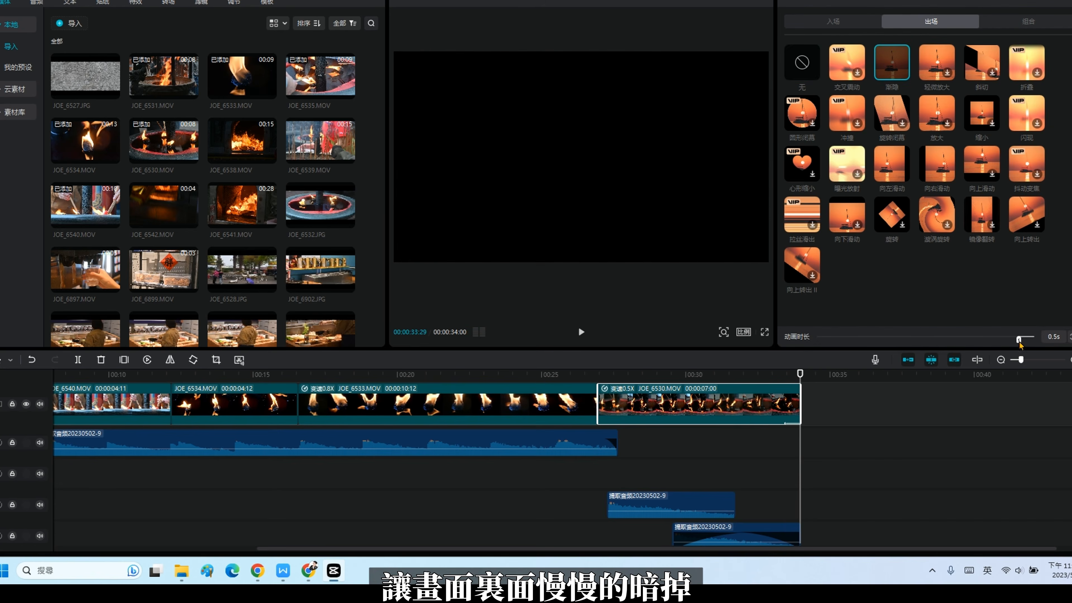
pyautogui.moveTo(993, 343); pyautogui.dragTo(971, 346)
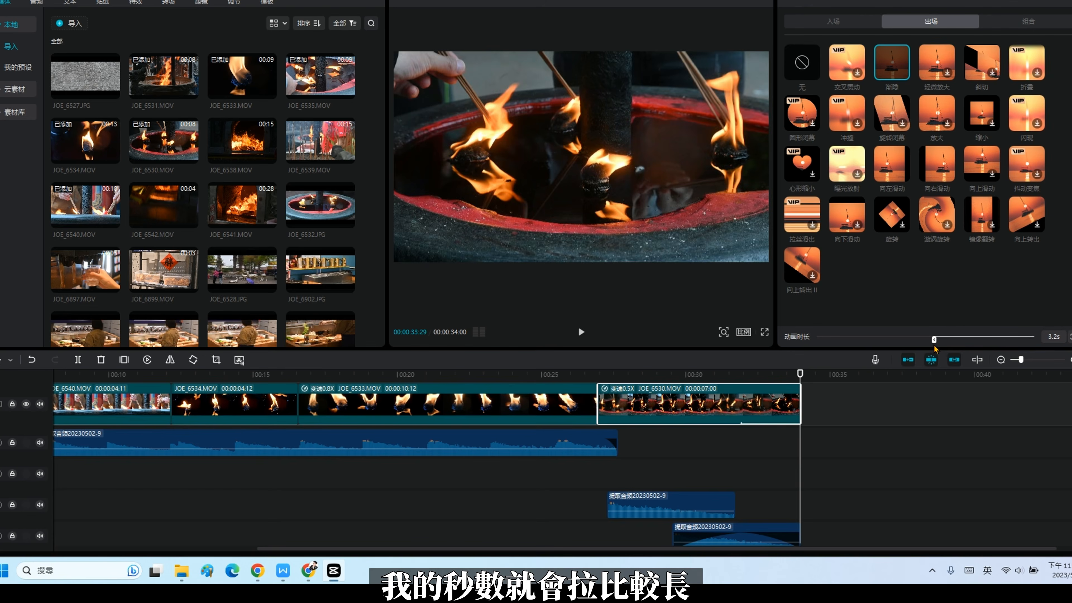
pyautogui.moveTo(939, 347); pyautogui.dragTo(941, 347)
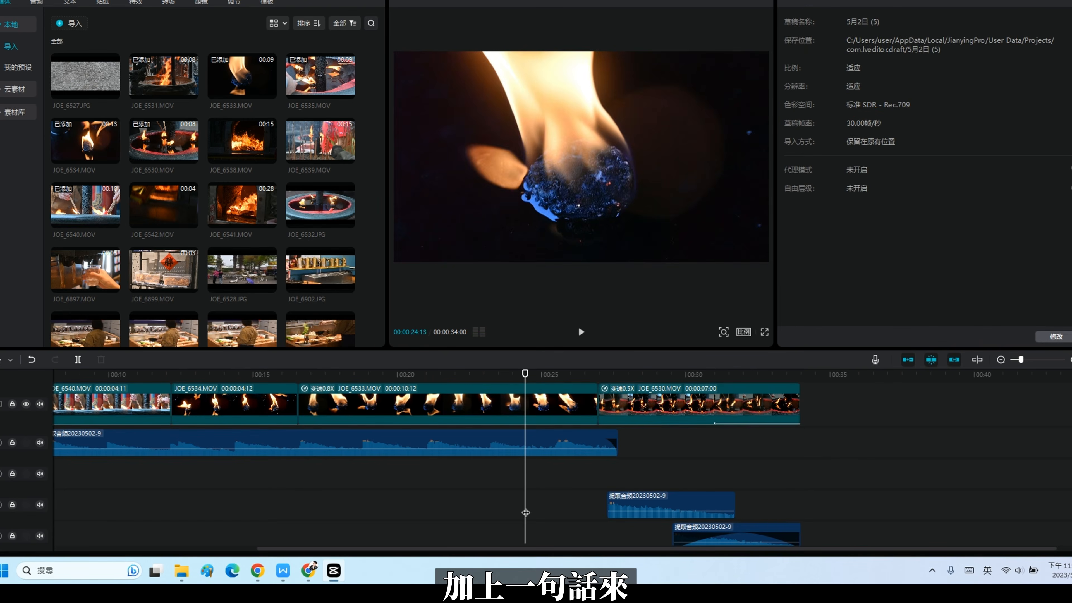
pyautogui.moveTo(68, 512); pyautogui.dragTo(1, 512)
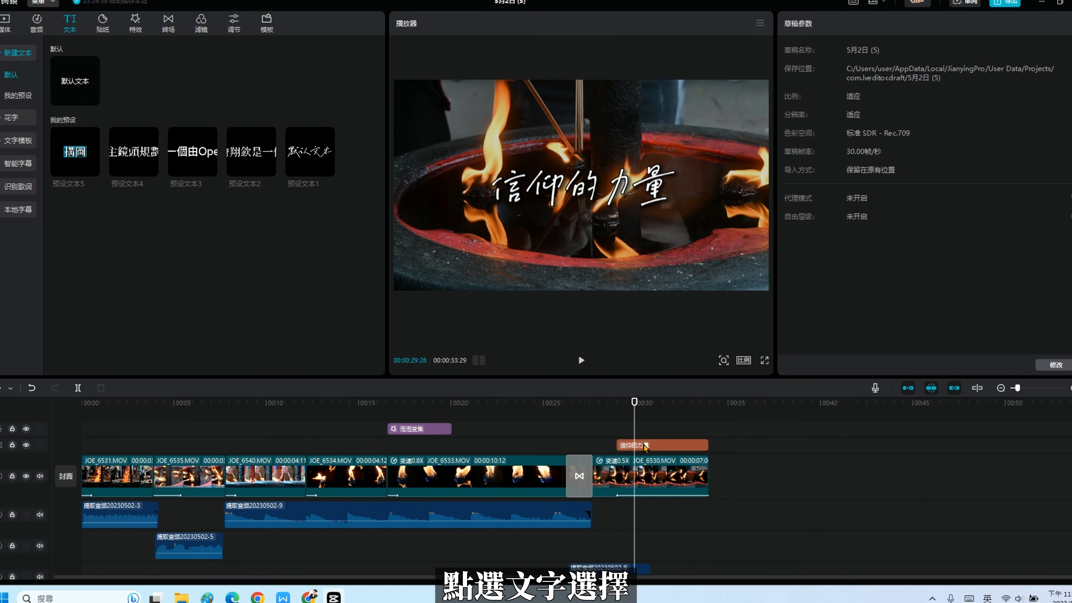
# - Apply the 渐显 entrance animation to the 信仰的力量 text and set its duration to 1.0 s
pyautogui.click(642, 446)
pyautogui.scroll(-5, 870, 224)
pyautogui.click(819, 23)
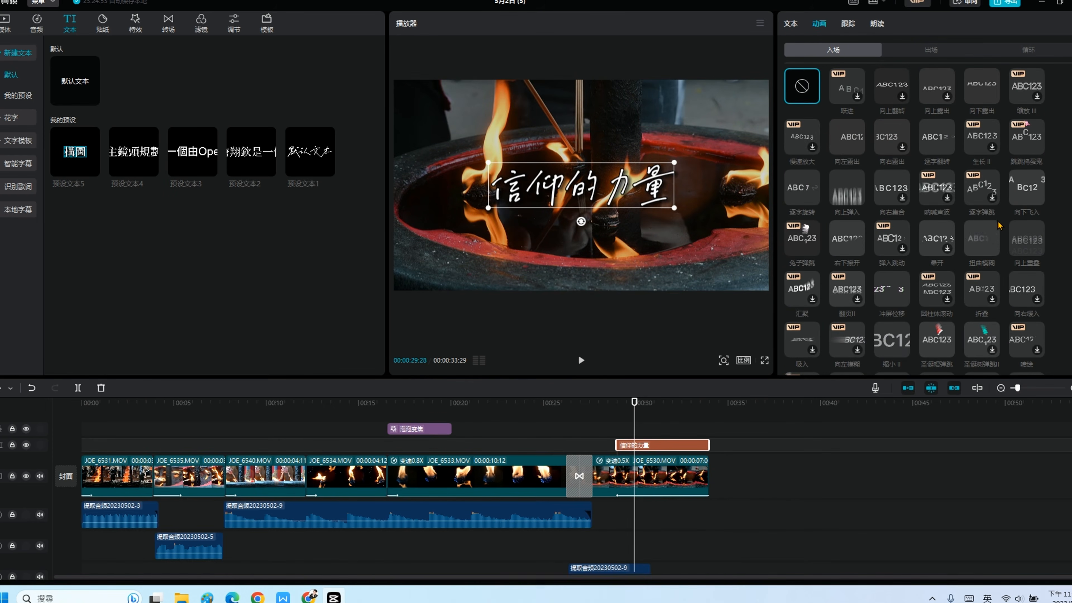
pyautogui.scroll(-3, 1001, 224)
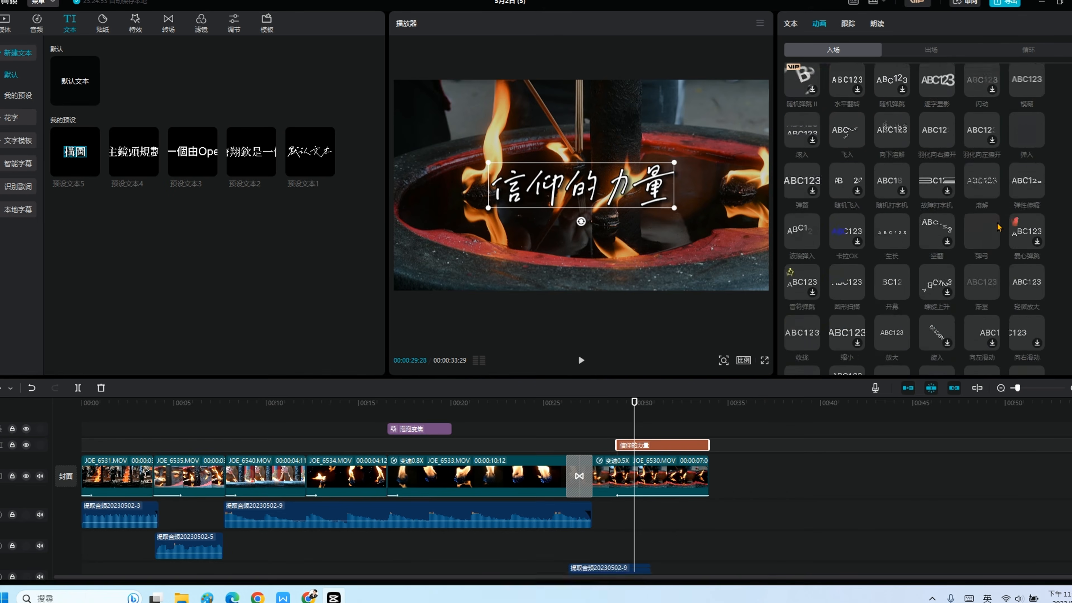
pyautogui.click(982, 186)
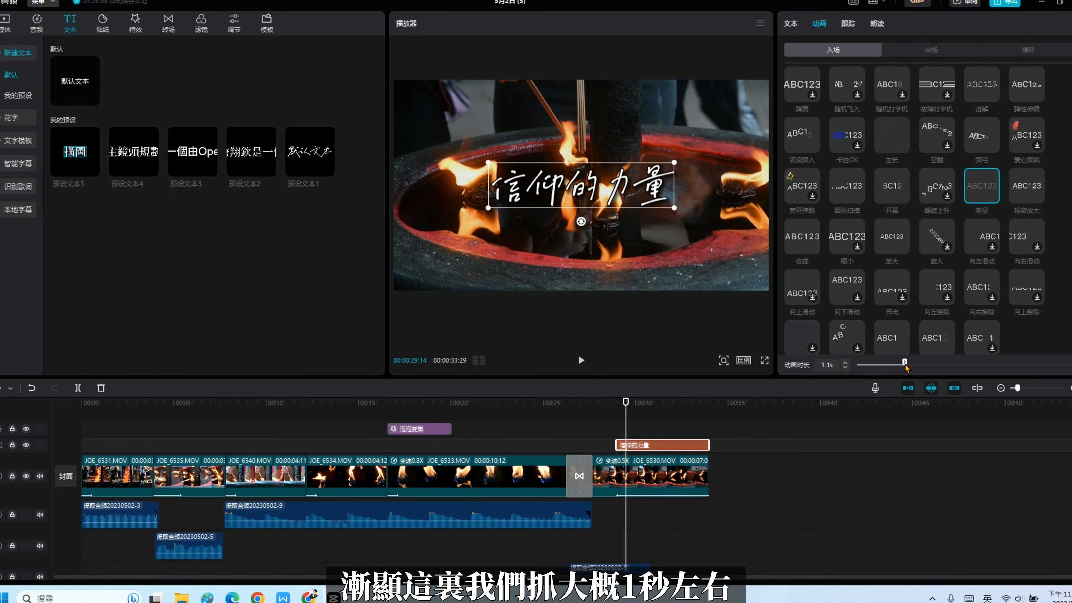
pyautogui.moveTo(905, 363); pyautogui.dragTo(902, 363)
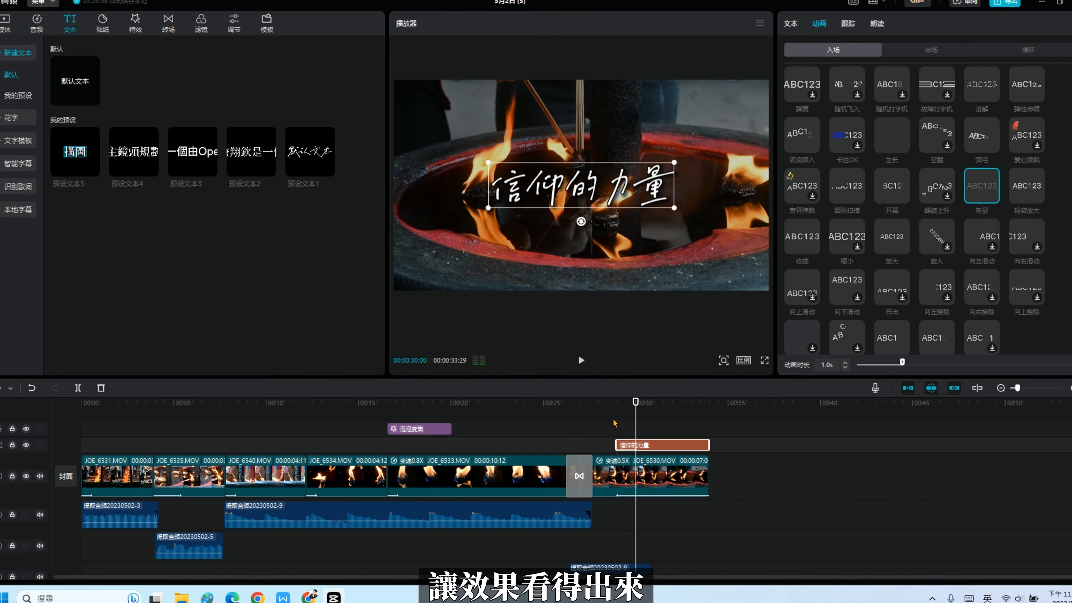
# - Play back the fade-in of the 信仰的力量 text from just before it starts
pyautogui.click(614, 423)
pyautogui.click(582, 362)
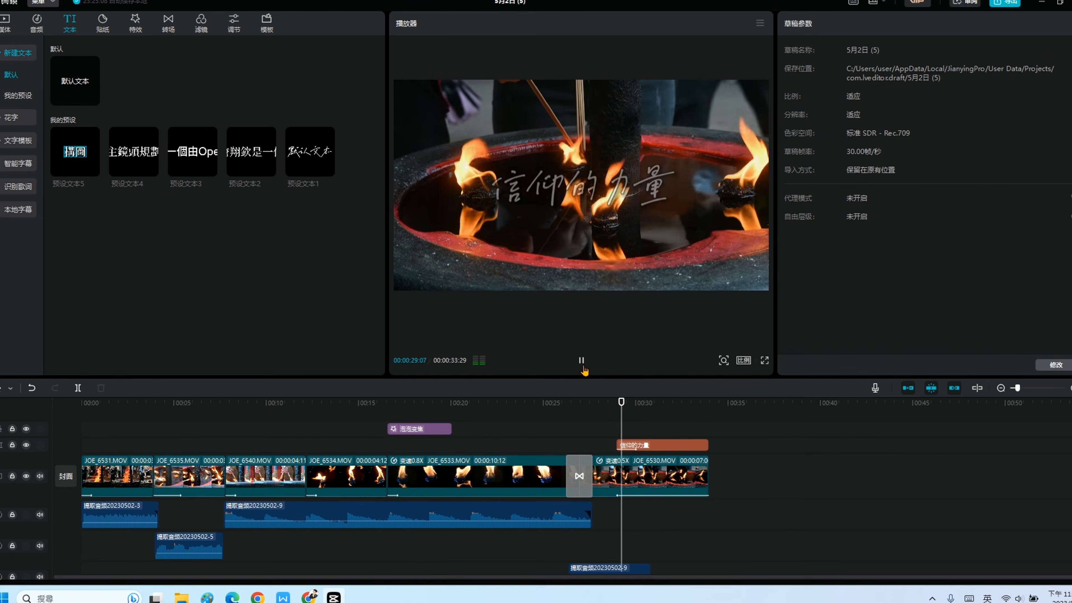
pyautogui.click(582, 361)
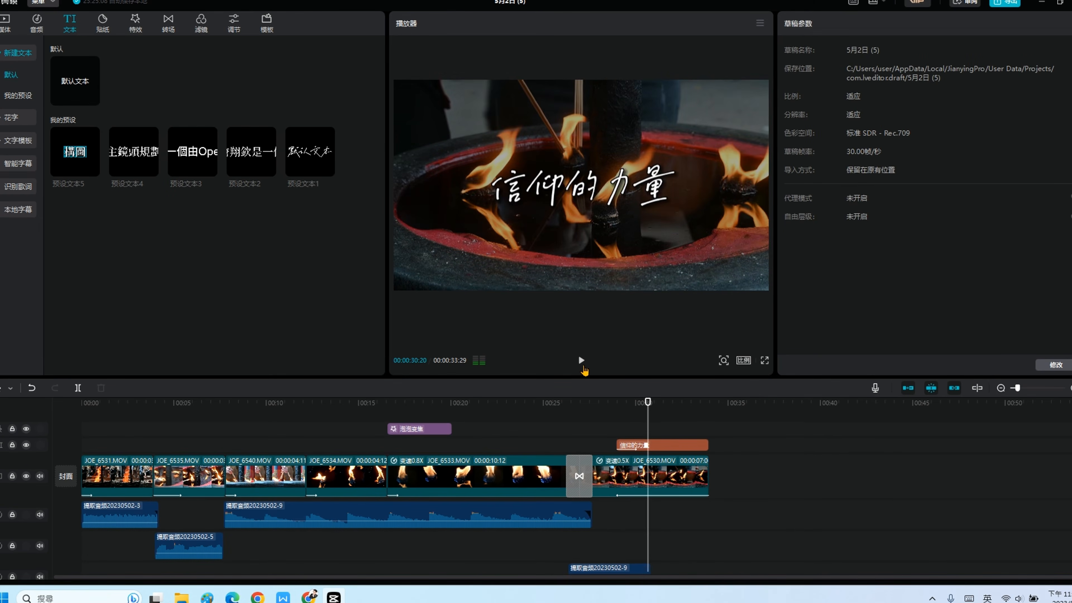
# - Add 位置大小 keyframes to the 信仰的力量 text at its start (00:00:28:29) and at 00:00:30:07
pyautogui.click(651, 444)
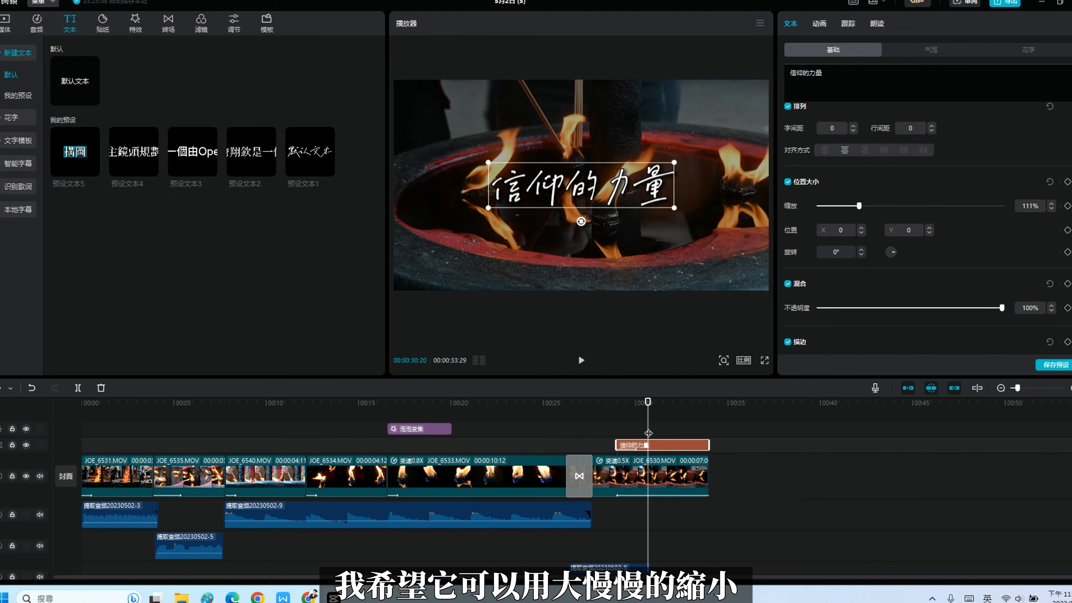
pyautogui.moveTo(648, 432); pyautogui.dragTo(616, 436)
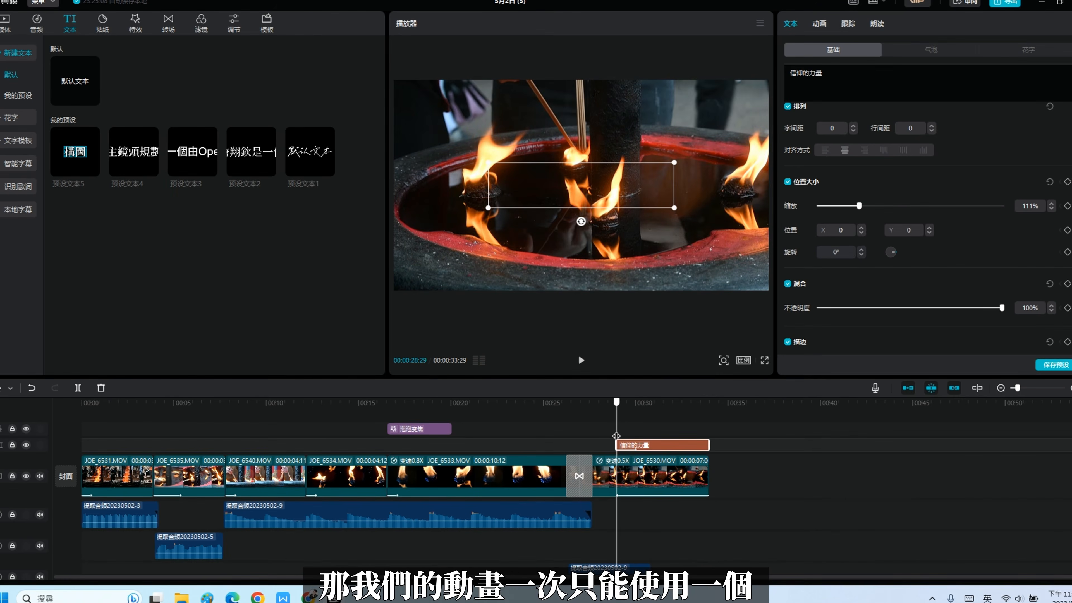
pyautogui.click(818, 27)
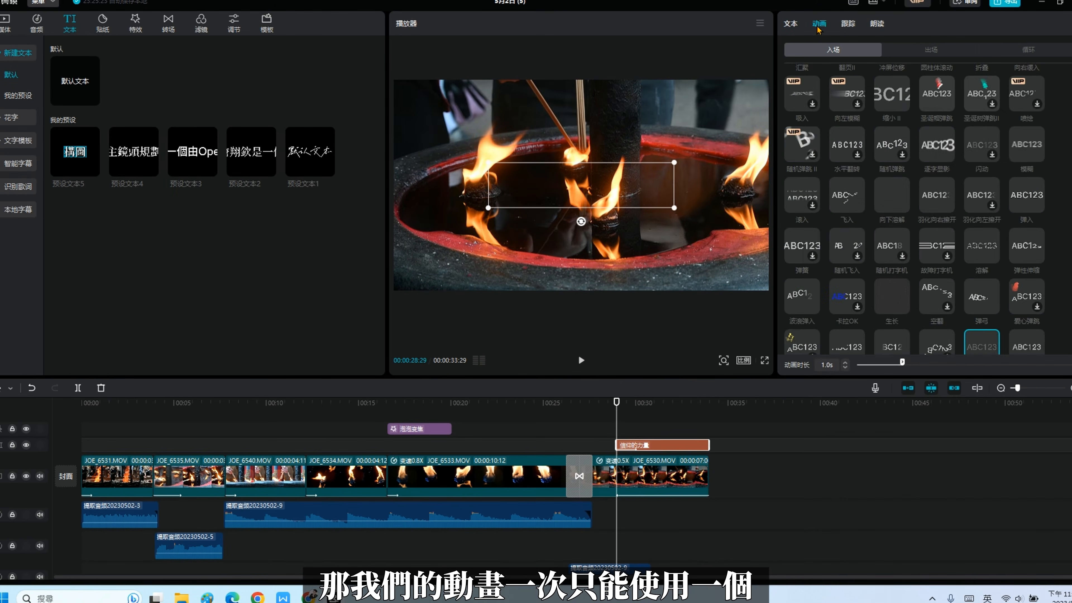
pyautogui.click(794, 26)
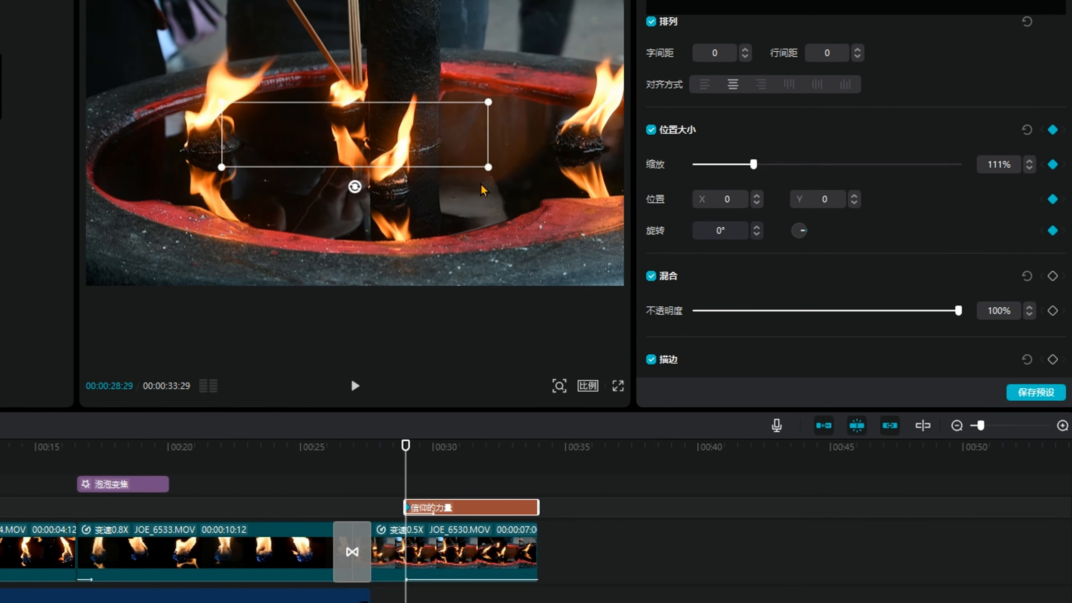
pyautogui.moveTo(406, 471); pyautogui.dragTo(439, 472)
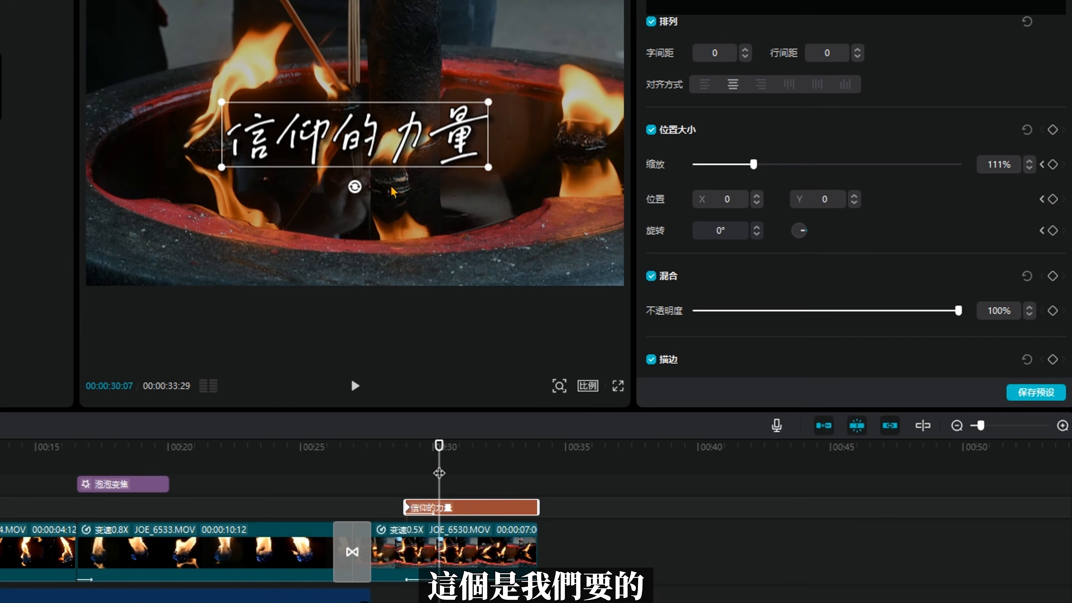
pyautogui.click(1052, 130)
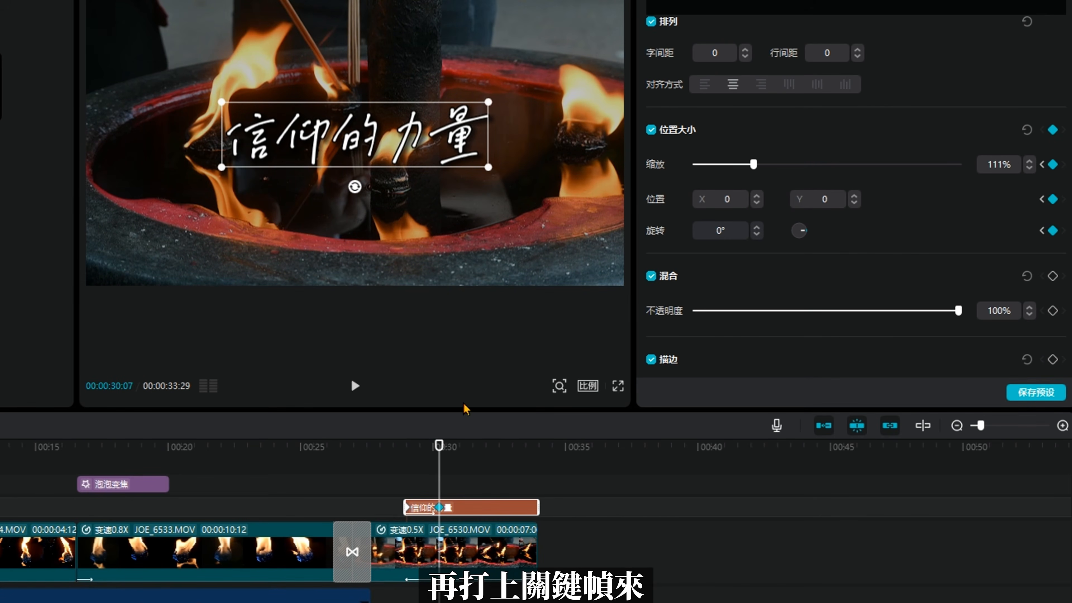
# - Enlarge the 信仰的力量 text at its first keyframe so it shrinks toward the second, and play the result
pyautogui.moveTo(439, 472); pyautogui.dragTo(405, 475)
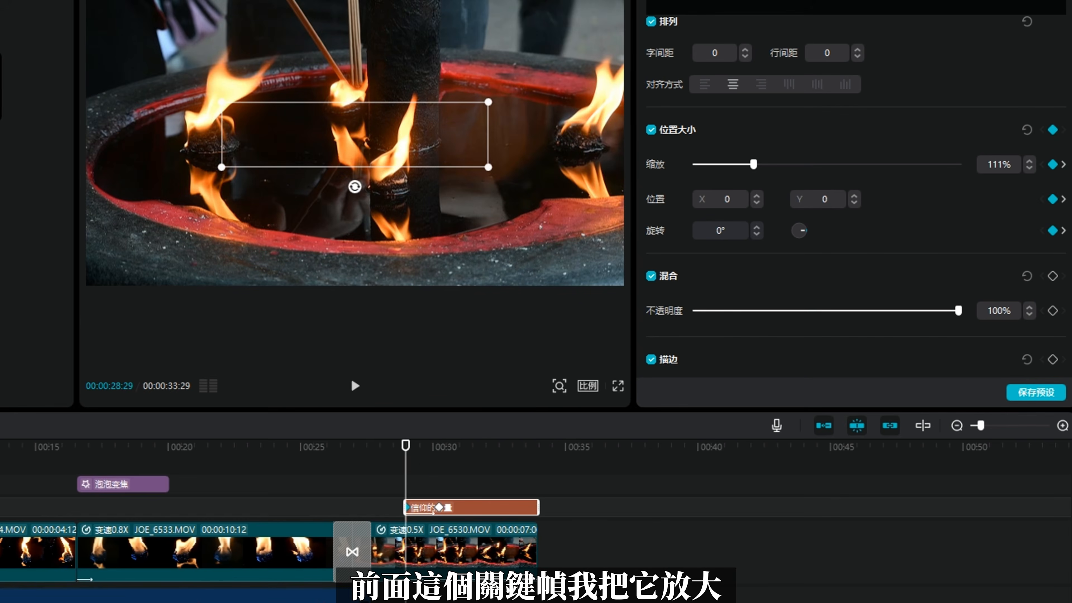
pyautogui.moveTo(490, 170); pyautogui.dragTo(610, 318)
pyautogui.click(396, 479)
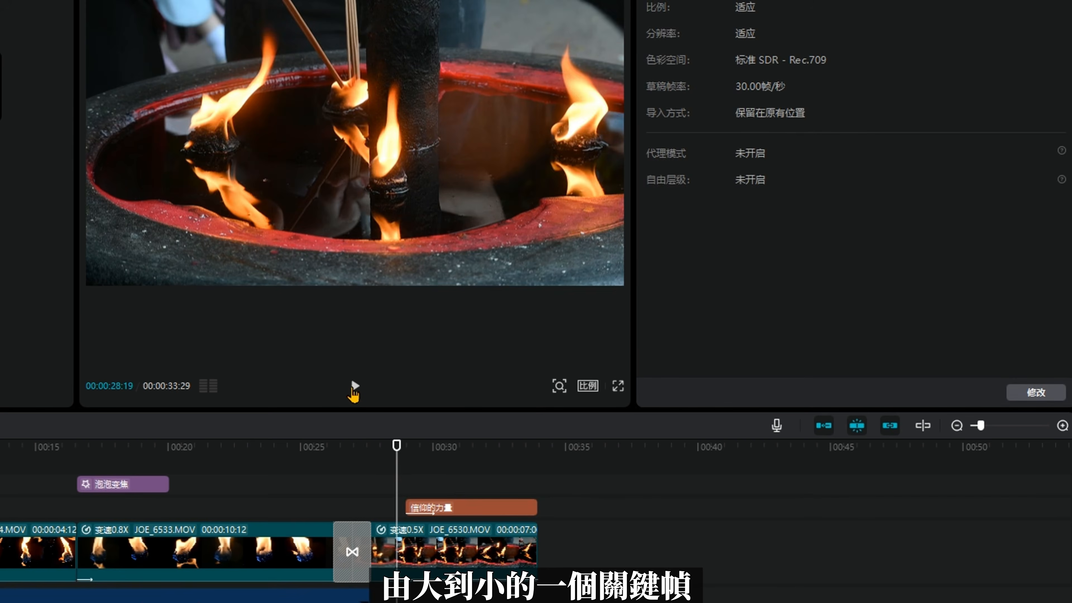
pyautogui.click(355, 388)
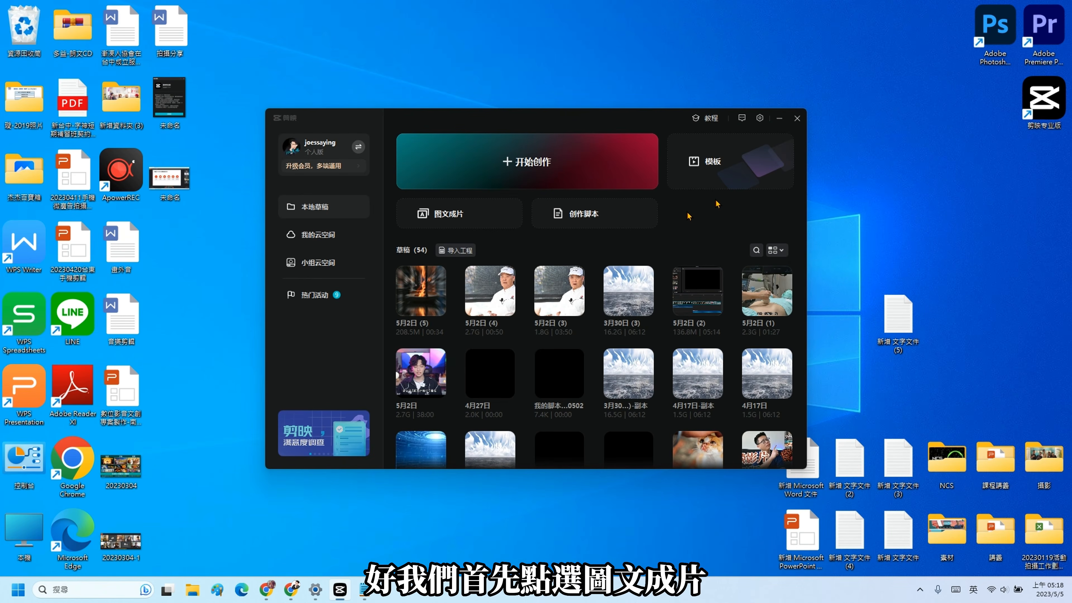
# - Open 图文成片 and paste the whole script from the desktop text file into the body text
pyautogui.click(472, 215)
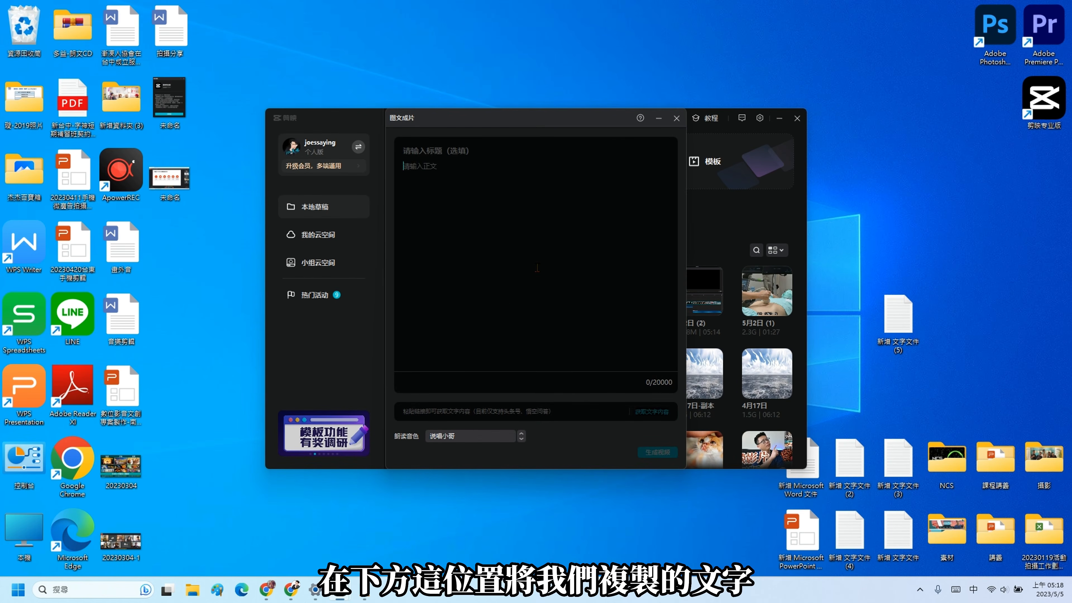
pyautogui.doubleClick(898, 315)
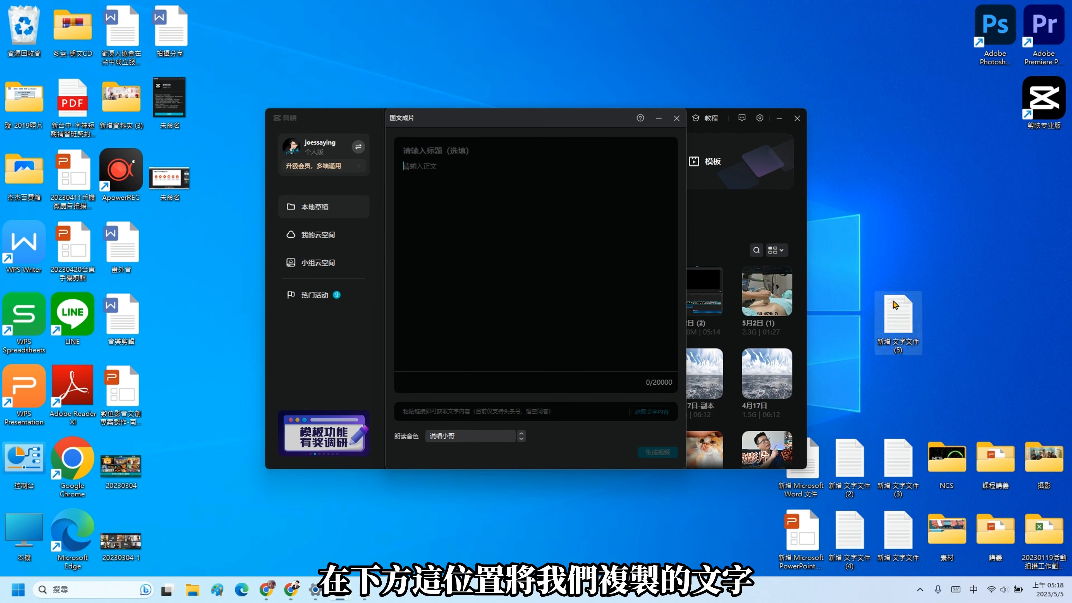
pyautogui.hotkey('ctrl', 'a')
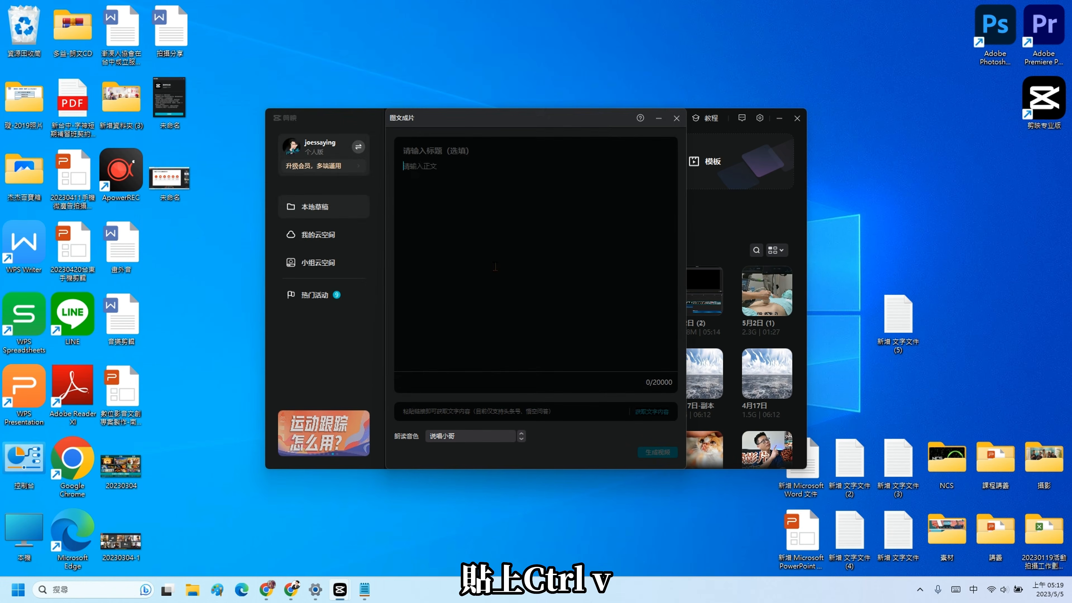
pyautogui.hotkey('ctrl', 'v')
pyautogui.scroll(10, 495, 166)
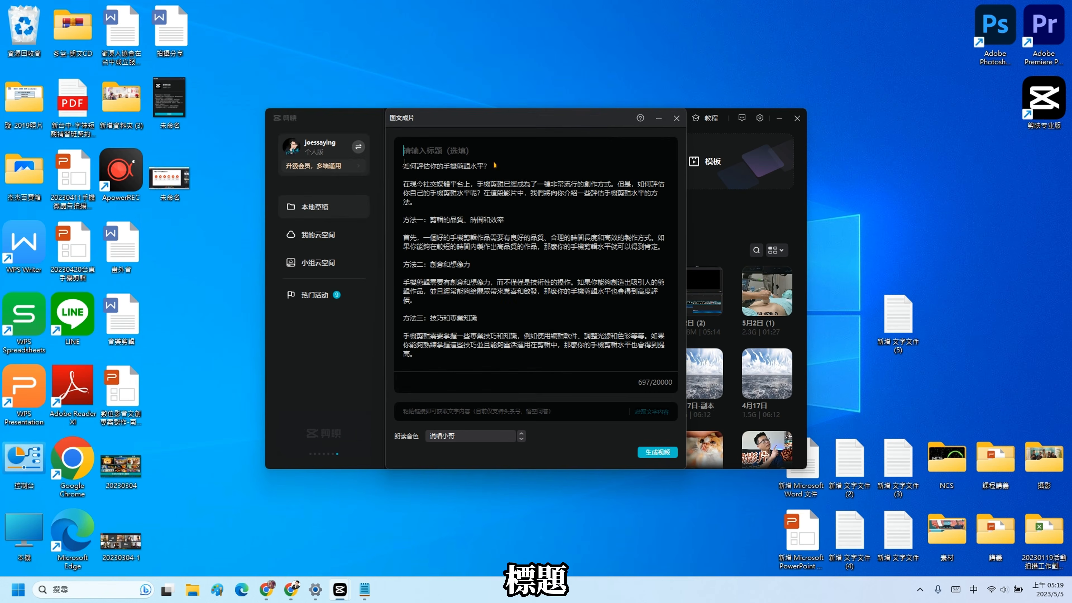
# - Move the first line of the script, 如何評估你的手機剪輯水平?, from the body into the title
pyautogui.moveTo(495, 165); pyautogui.dragTo(404, 168)
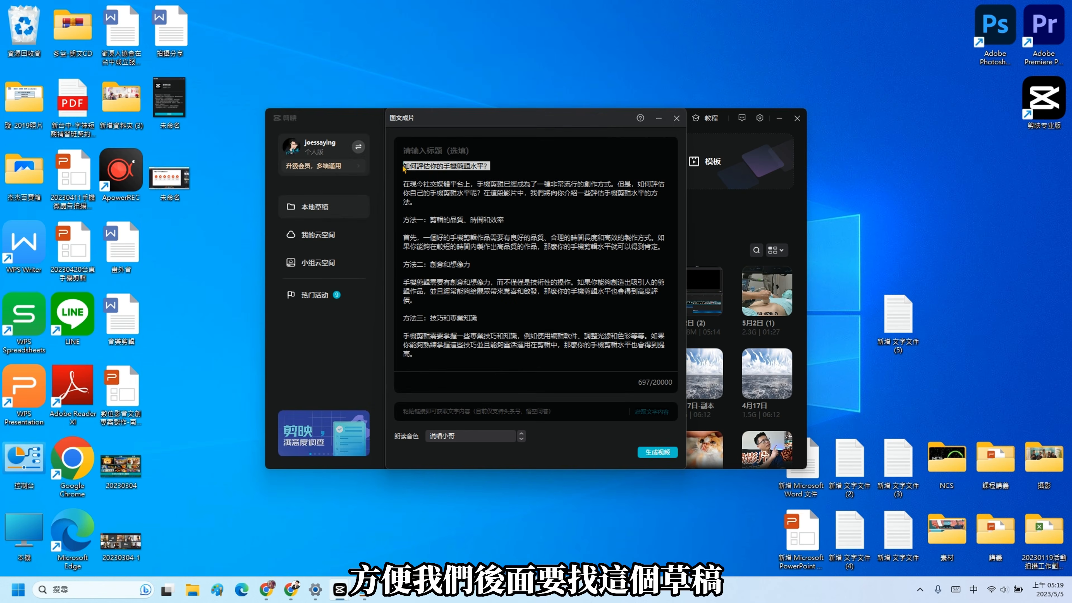
pyautogui.hotkey('ctrl', 'x')
pyautogui.click(435, 150)
pyautogui.hotkey('ctrl', 'v')
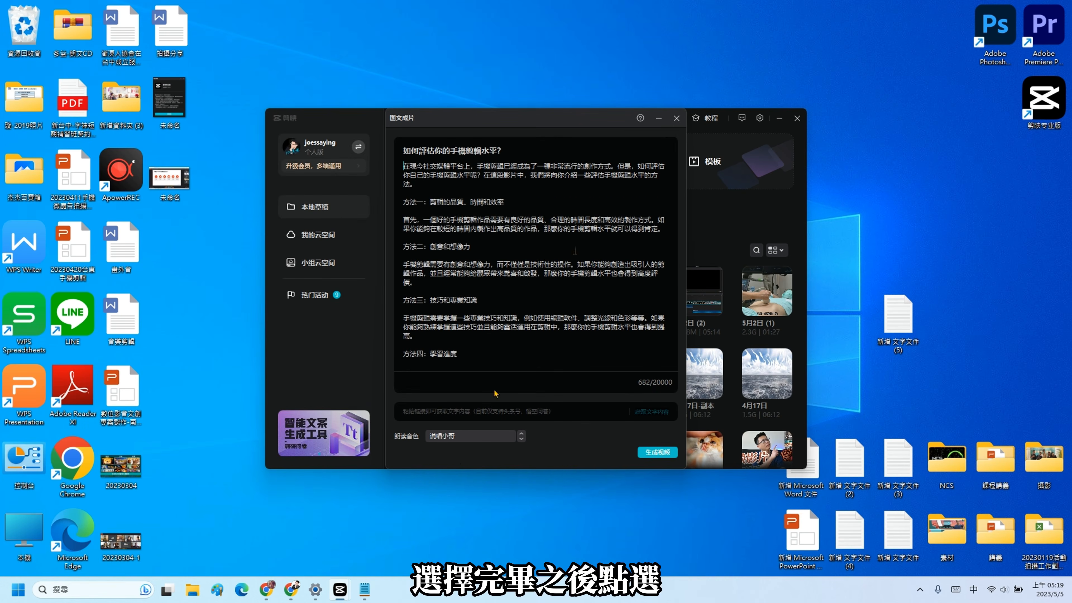
# - Preview the 台湾男生 voice, set it as the narration voice, and generate the video
pyautogui.click(462, 439)
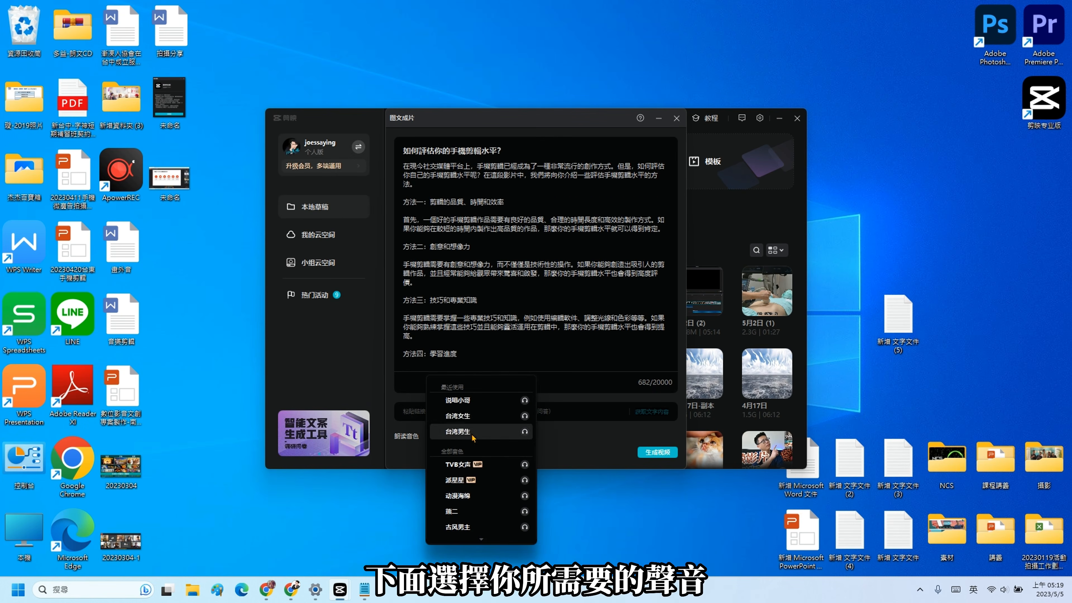
pyautogui.click(524, 432)
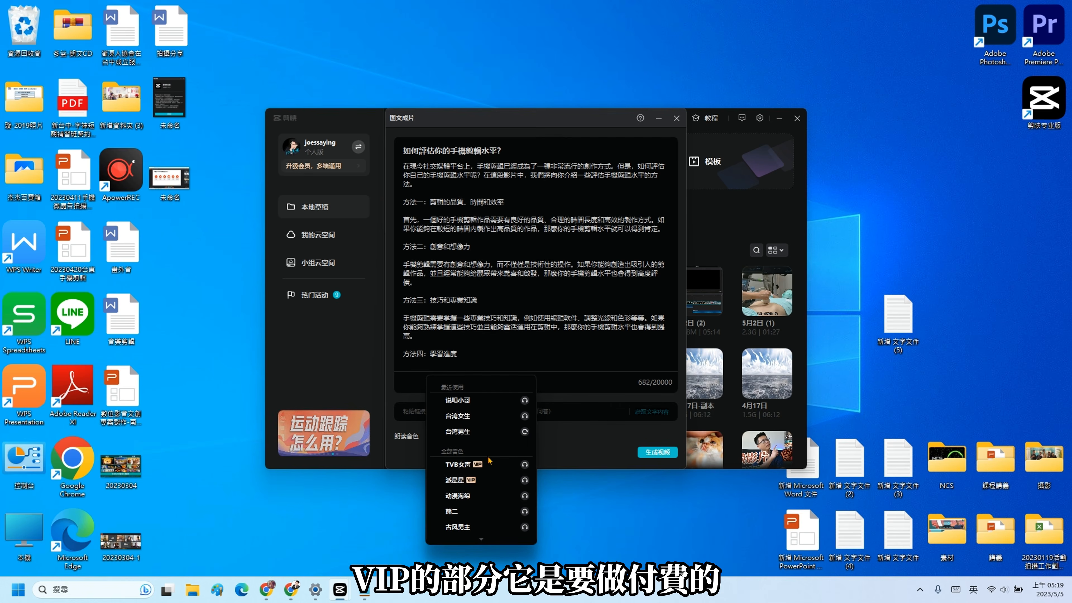
pyautogui.click(463, 432)
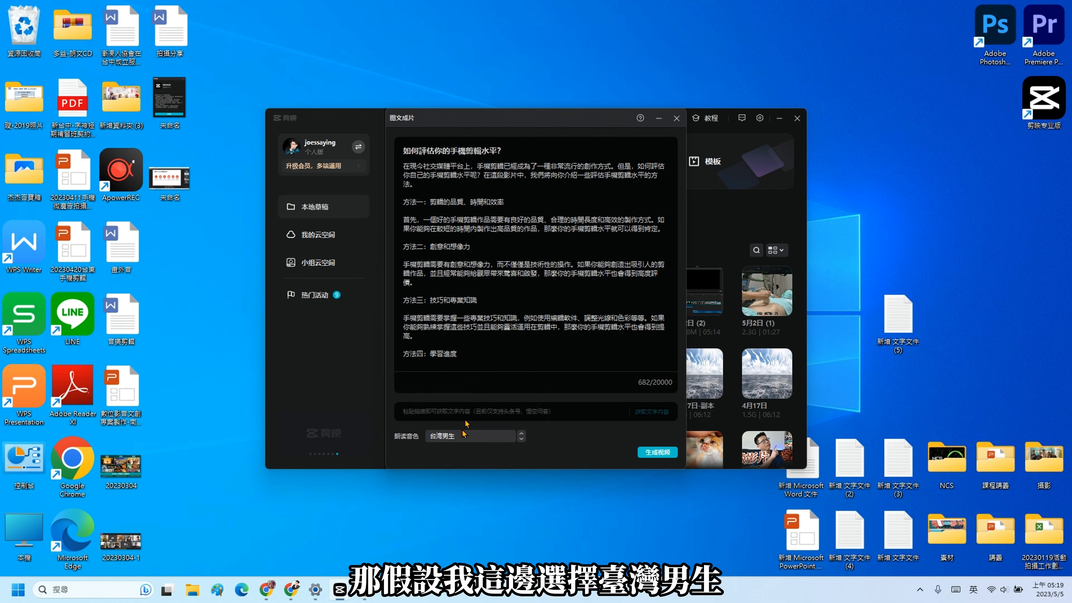
pyautogui.click(657, 451)
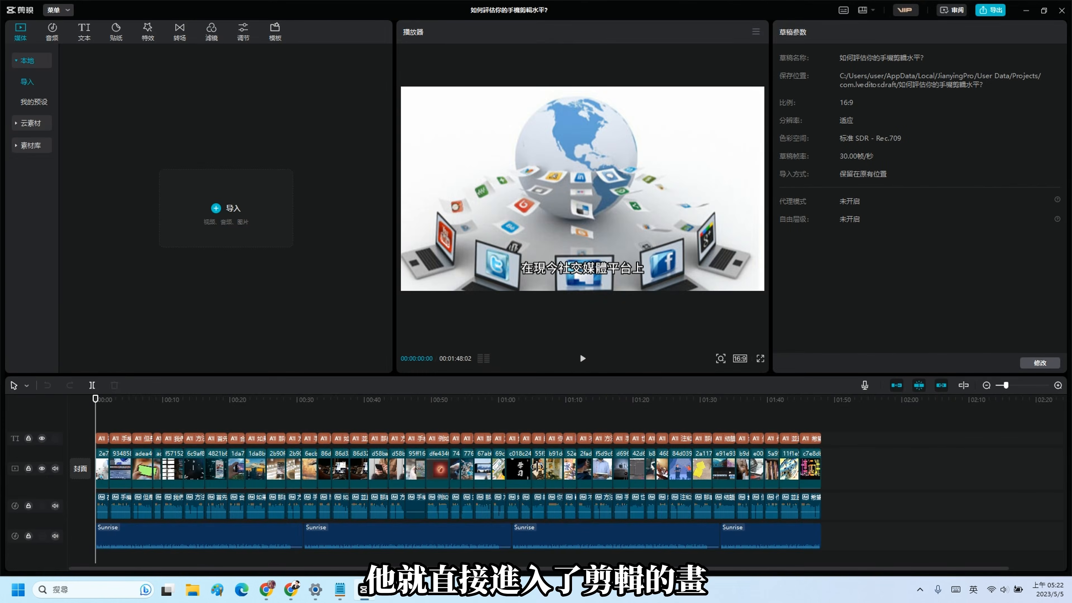
# - Delete all the Sunrise background music clips from the generated video and play it back to check the result
pyautogui.scroll(-1, 589, 475)
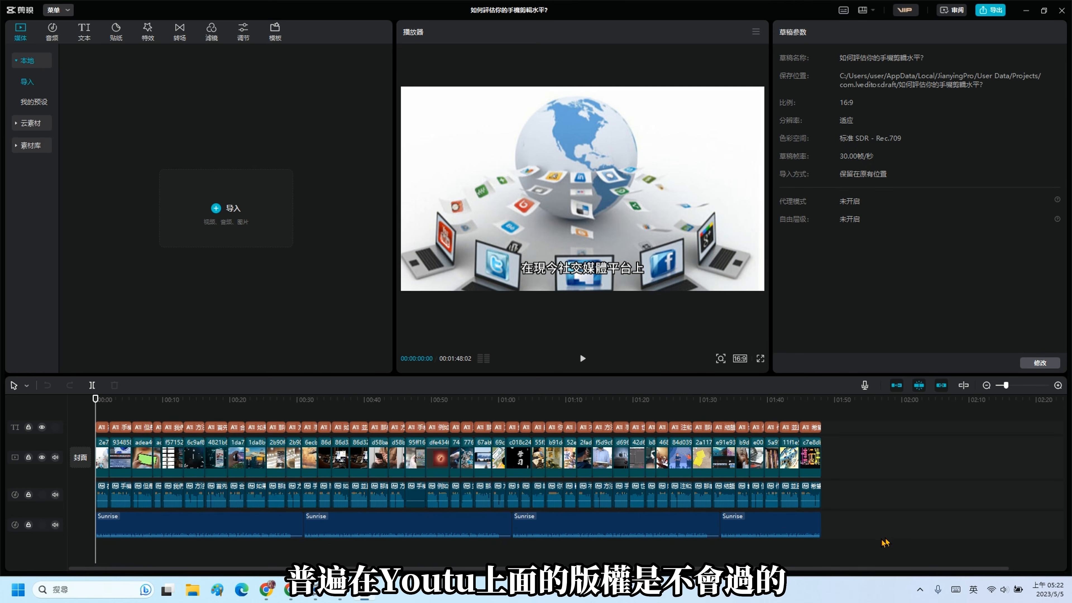
pyautogui.moveTo(885, 542); pyautogui.dragTo(251, 542)
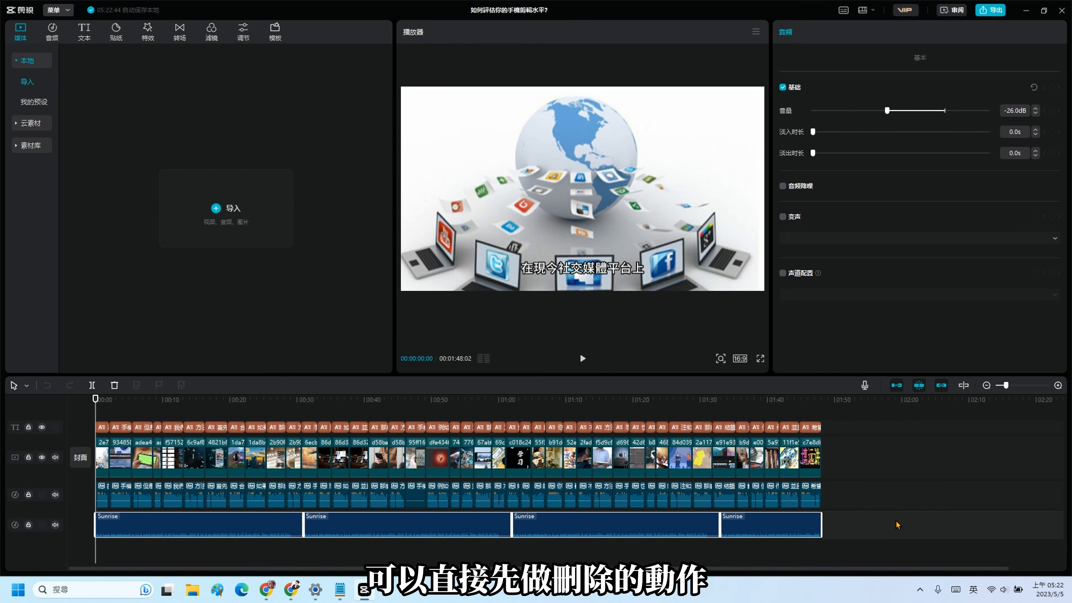
pyautogui.press('Delete')
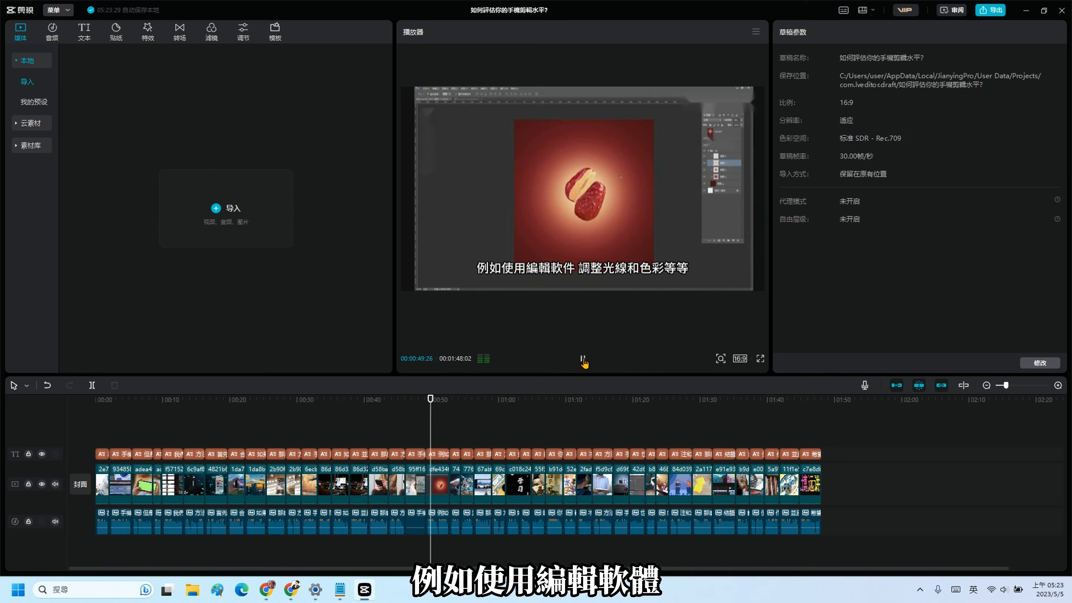
pyautogui.click(582, 359)
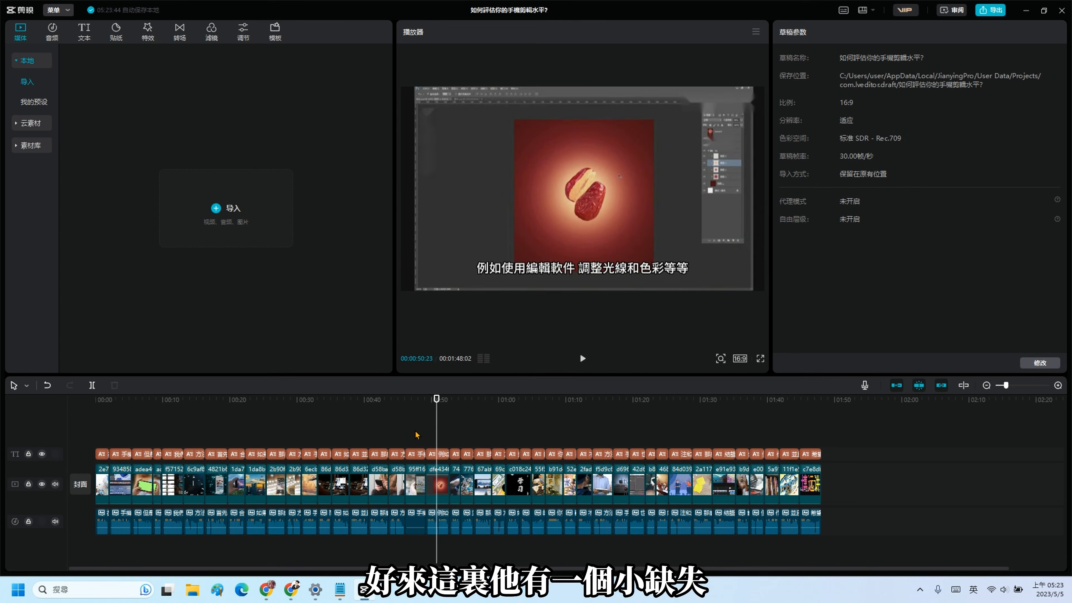
# - Delete the narration audio clip under the subtitle 手機剪輯需要掌握一些專業技巧和知識, at about 00:00:46
pyautogui.click(408, 436)
pyautogui.scroll(5, 424, 462)
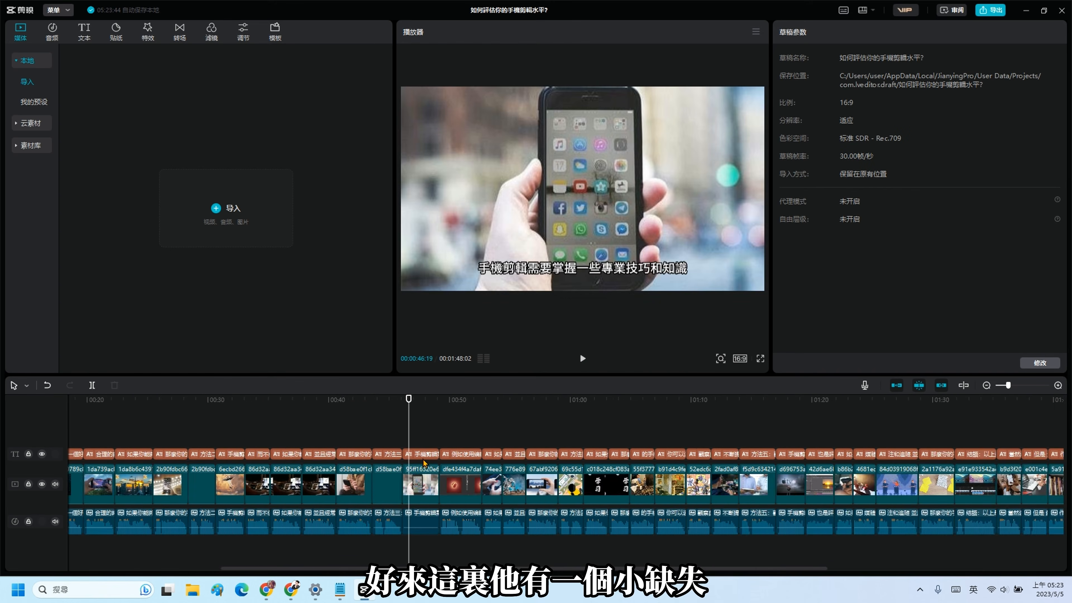
pyautogui.click(448, 527)
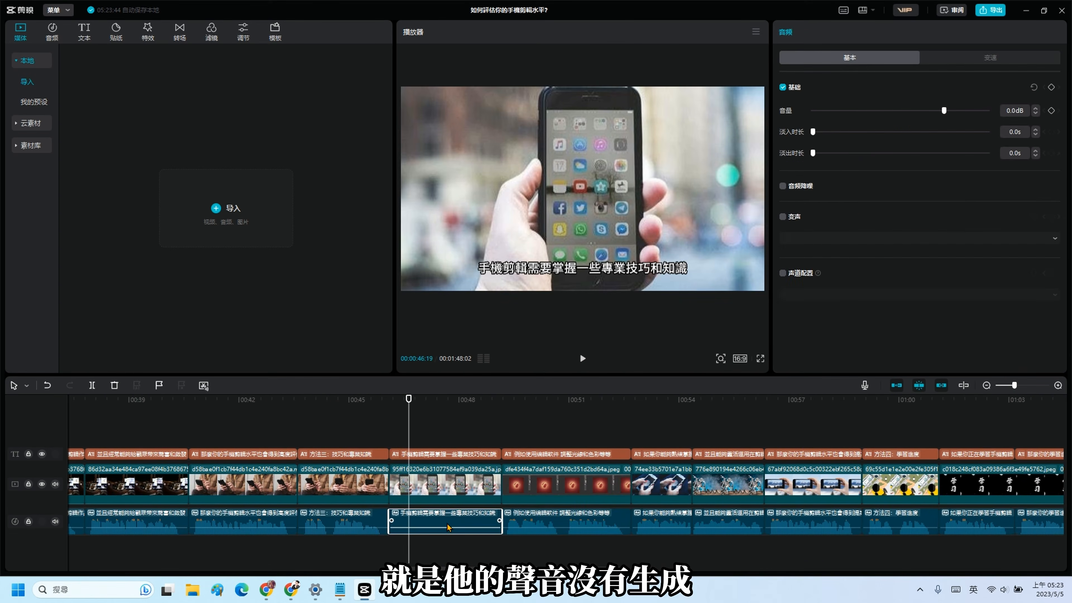
pyautogui.press('Delete')
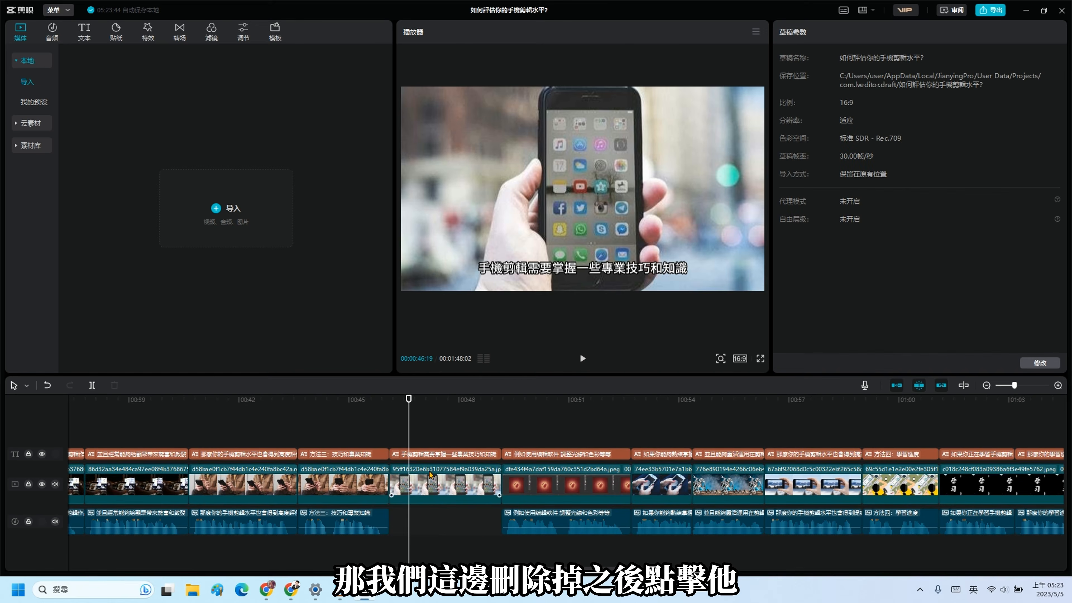
# - Generate new narration for the subtitle 手機剪輯需要掌握一些專業技巧和知識 with the 台湾男生 voice and play it back
pyautogui.click(437, 455)
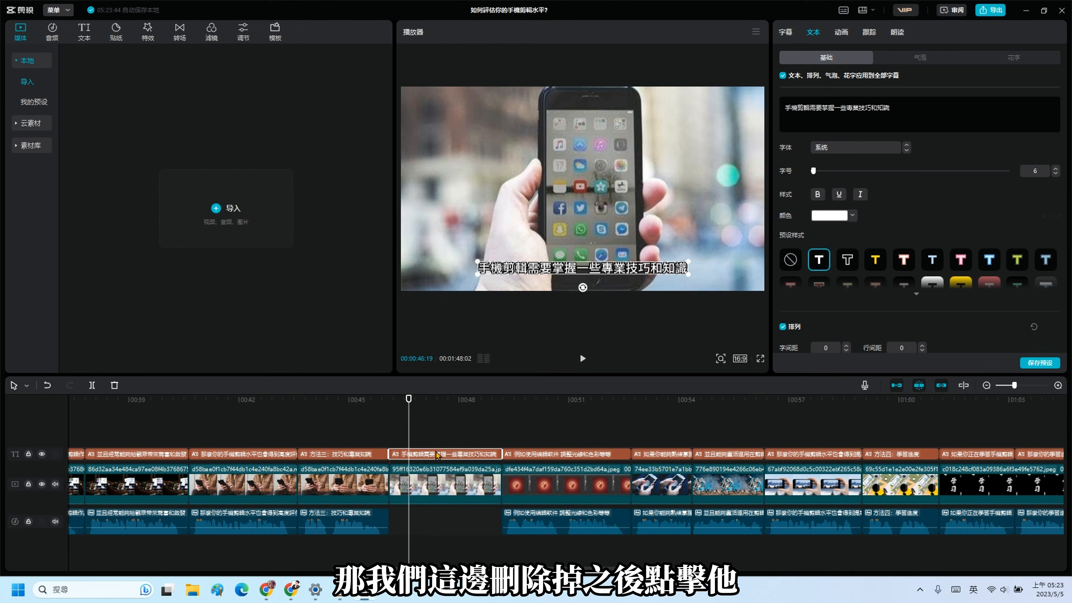
pyautogui.click(897, 31)
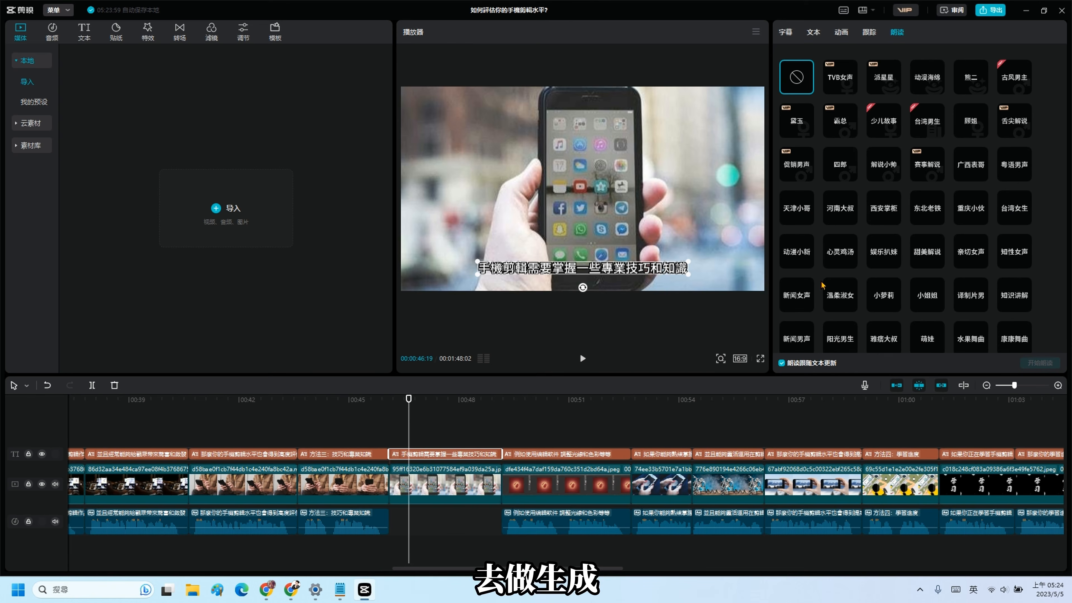
pyautogui.click(926, 121)
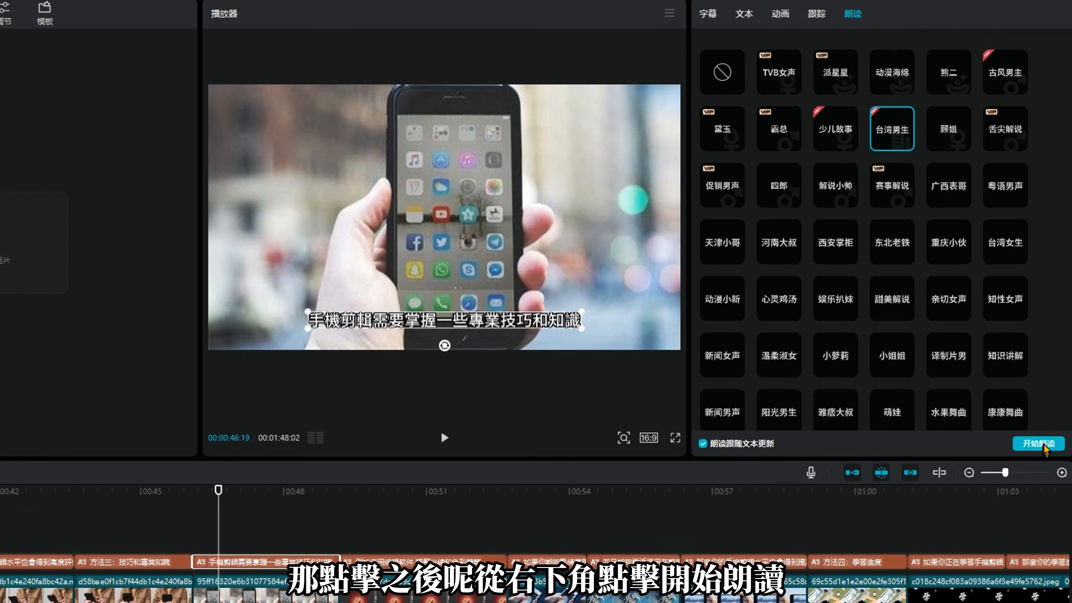
pyautogui.click(1037, 442)
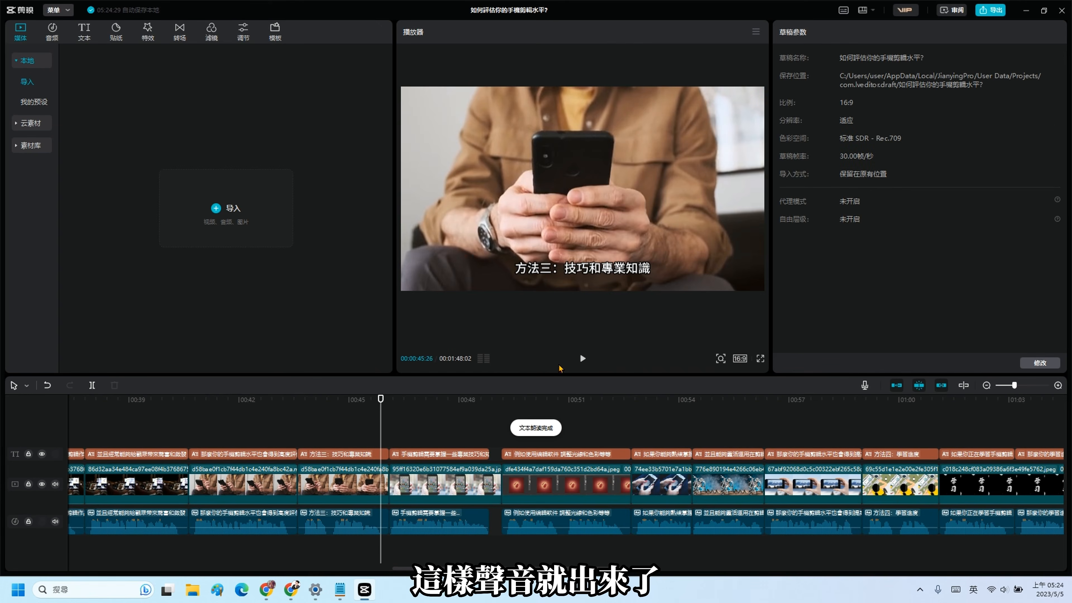
pyautogui.click(583, 359)
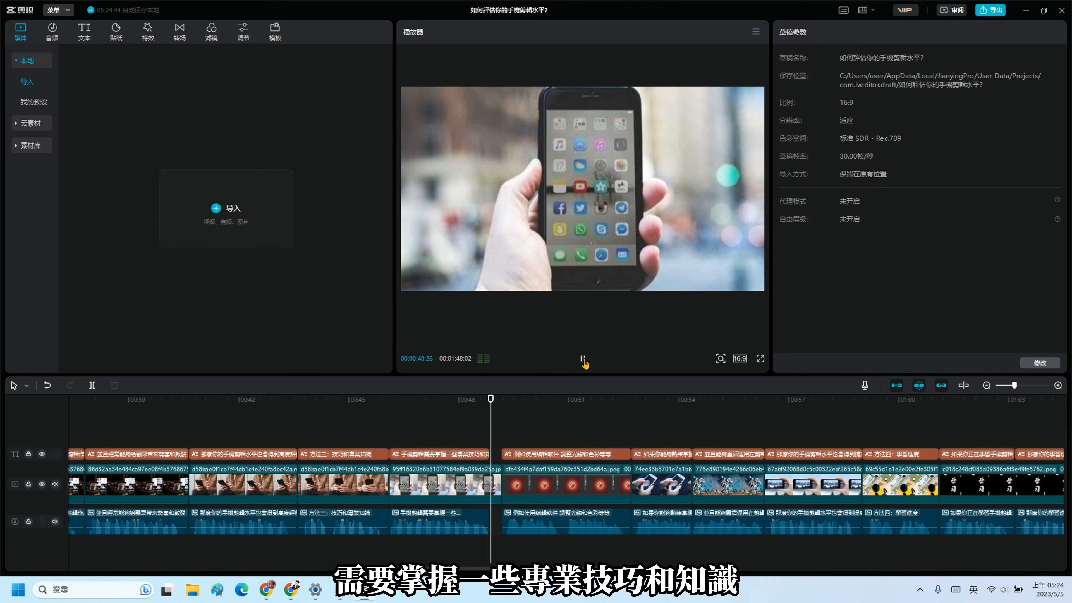
pyautogui.click(583, 360)
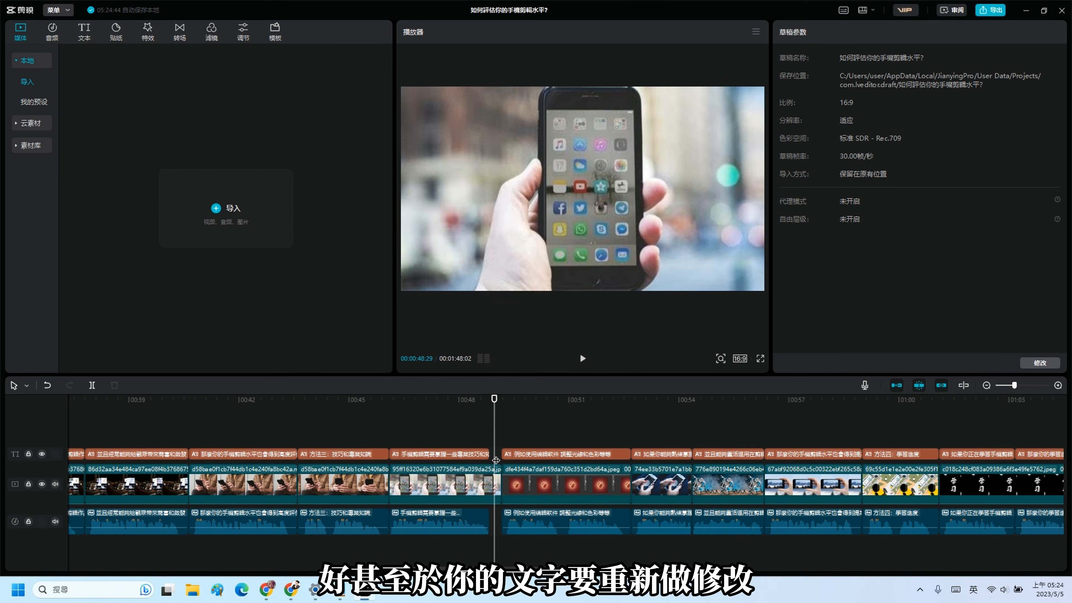
# - Look at the text settings and 朗读 voices of the re-narrated subtitle, and play the section that follows
pyautogui.click(445, 453)
pyautogui.click(453, 441)
pyautogui.click(462, 449)
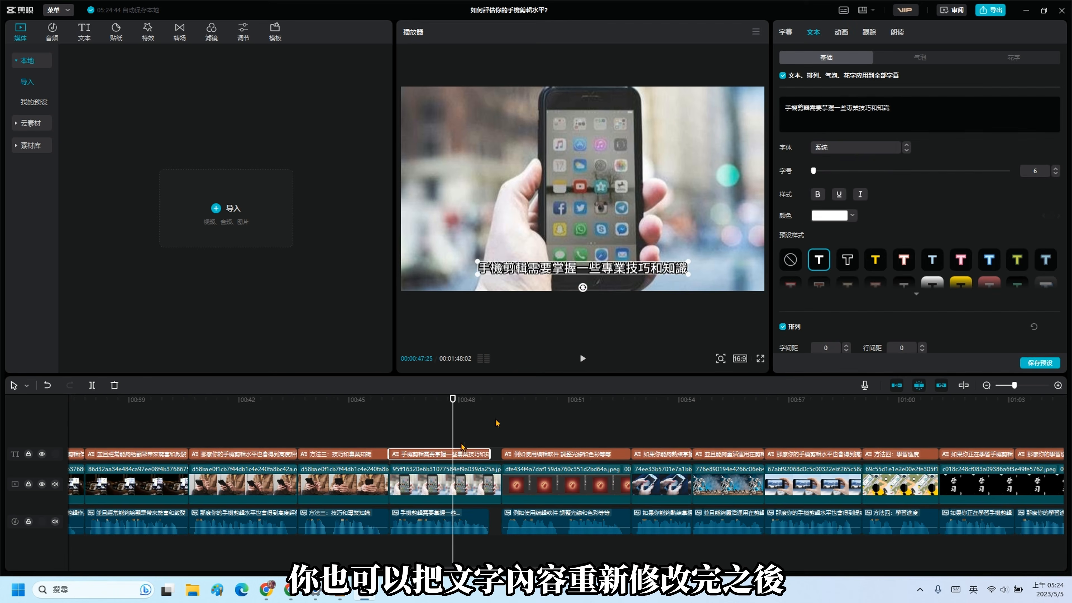
pyautogui.click(898, 33)
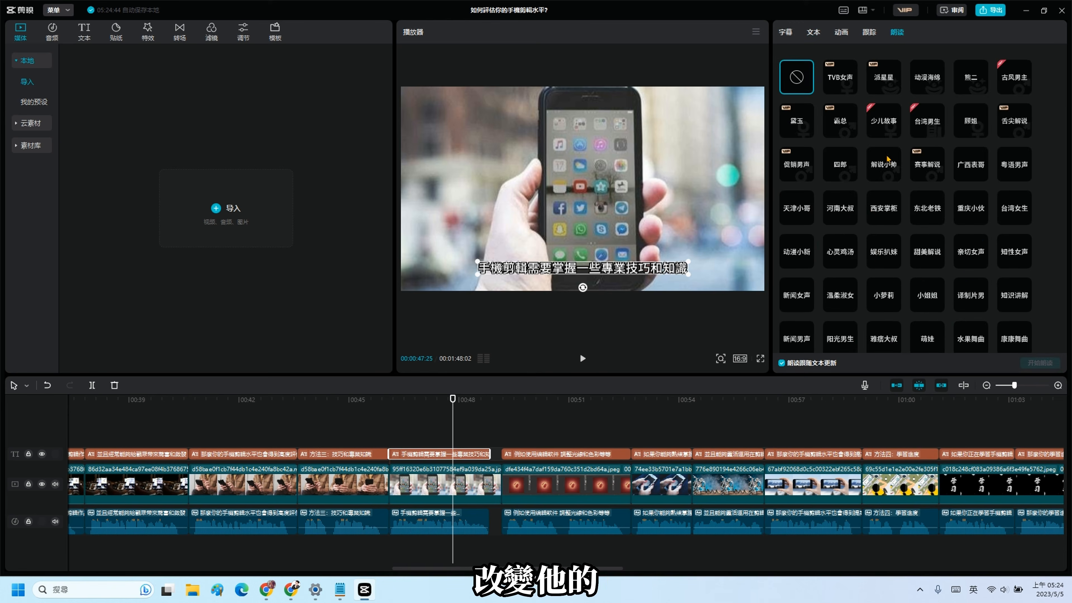
pyautogui.click(582, 358)
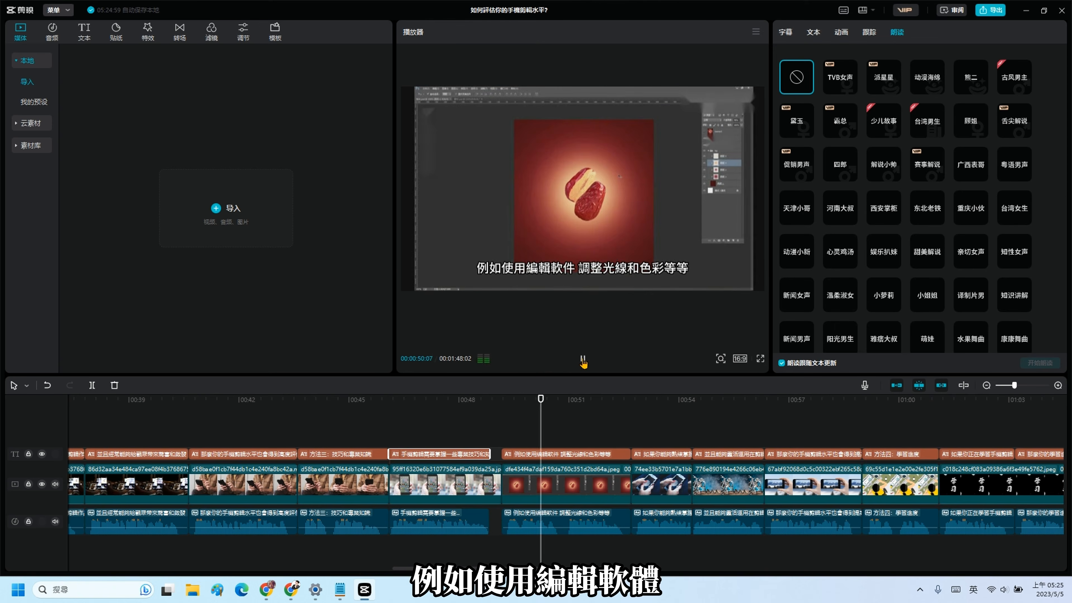
pyautogui.click(583, 359)
# - Locate the clip under the subtitle 方法四：學習進度 and import the ten pexels photos as replacement material
pyautogui.click(501, 427)
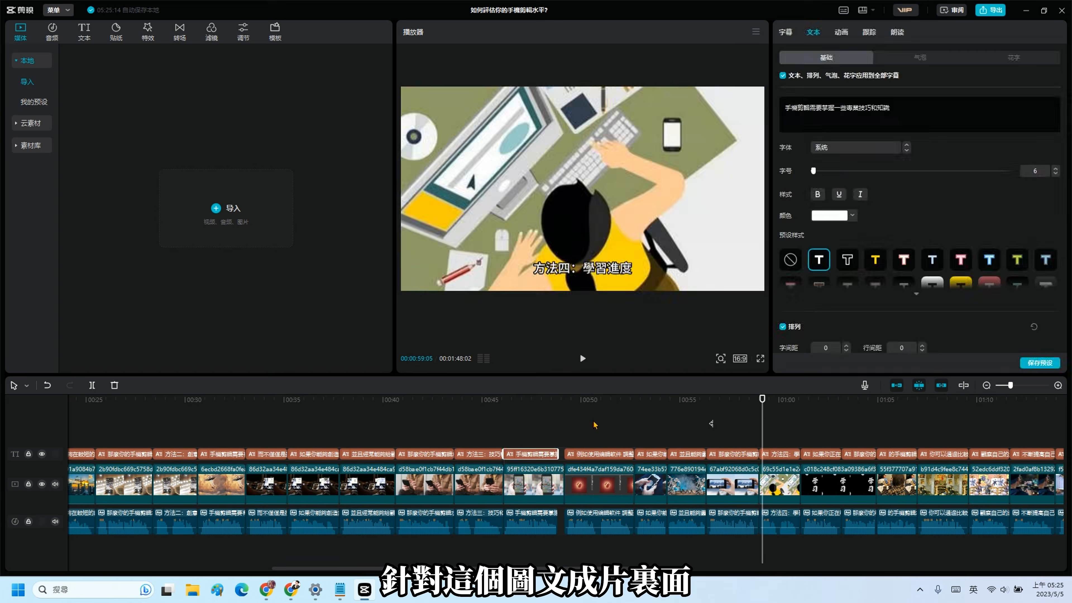
pyautogui.click(713, 424)
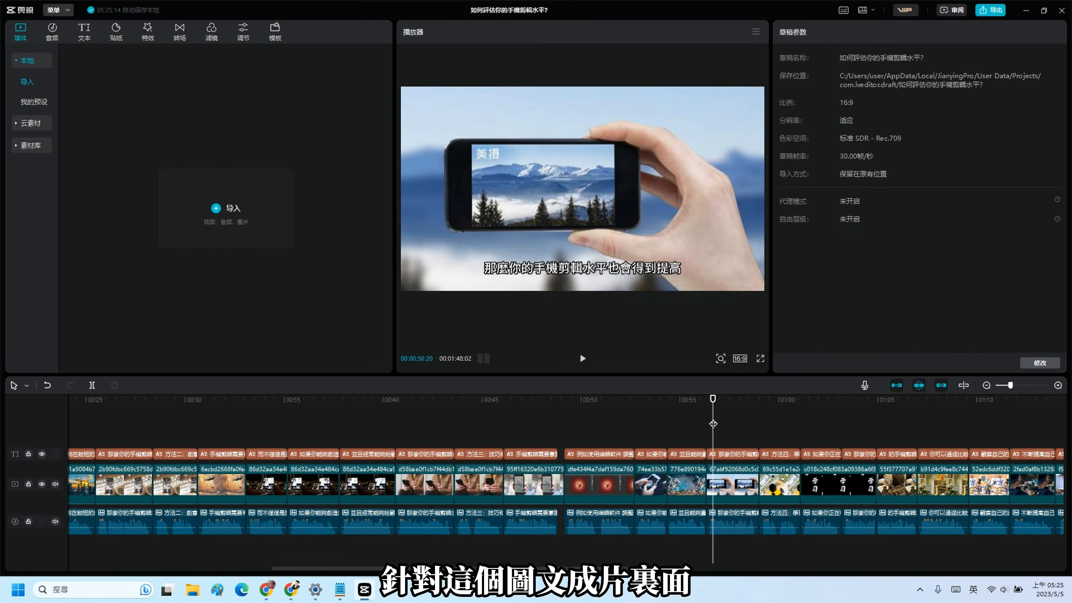
pyautogui.moveTo(712, 423); pyautogui.dragTo(782, 423)
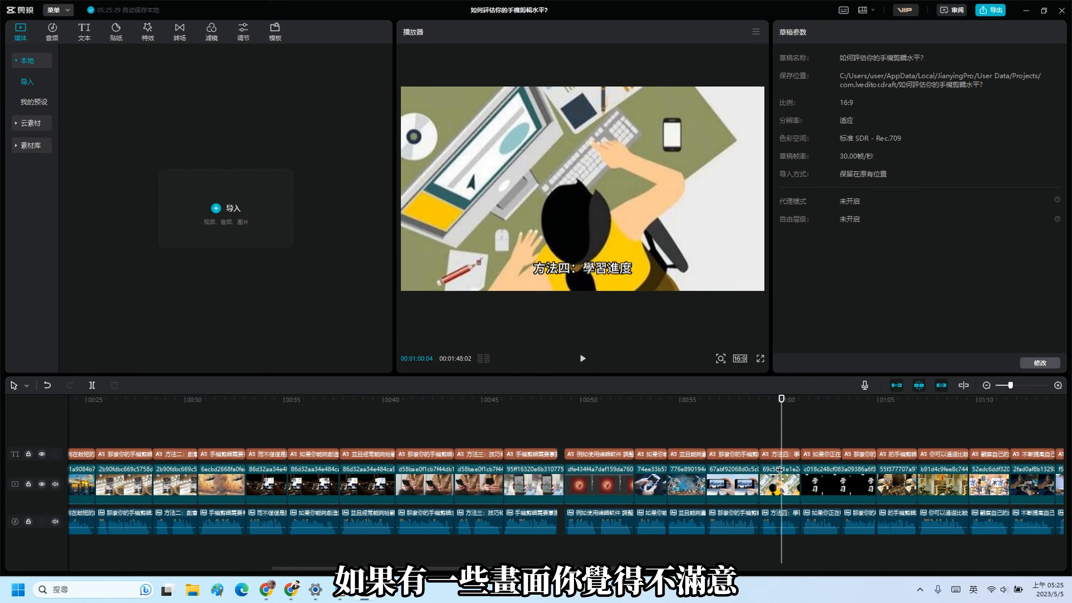
pyautogui.click(779, 486)
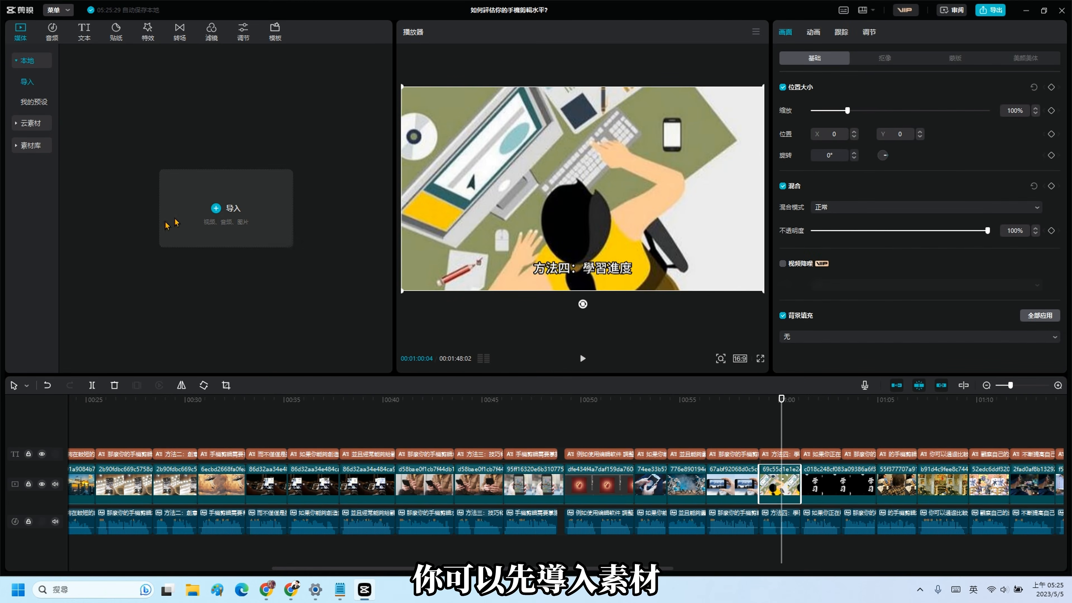
pyautogui.click(220, 215)
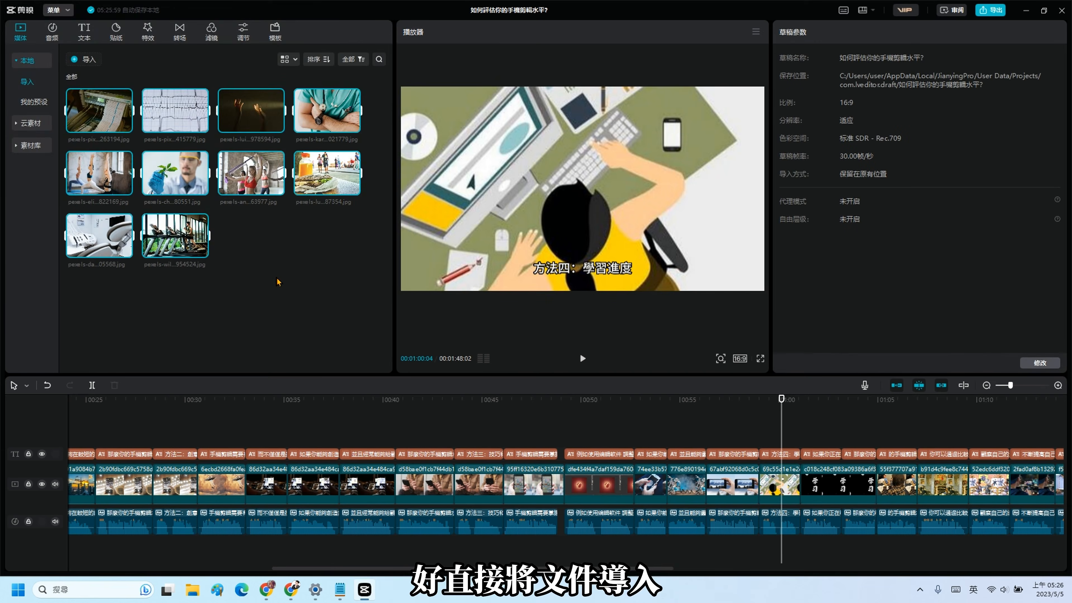
# - Replace the clip under 方法四：學習進度 with the photo of women exercising with stretch bands, reusing the original clip's effects
pyautogui.moveTo(249, 186); pyautogui.dragTo(770, 487)
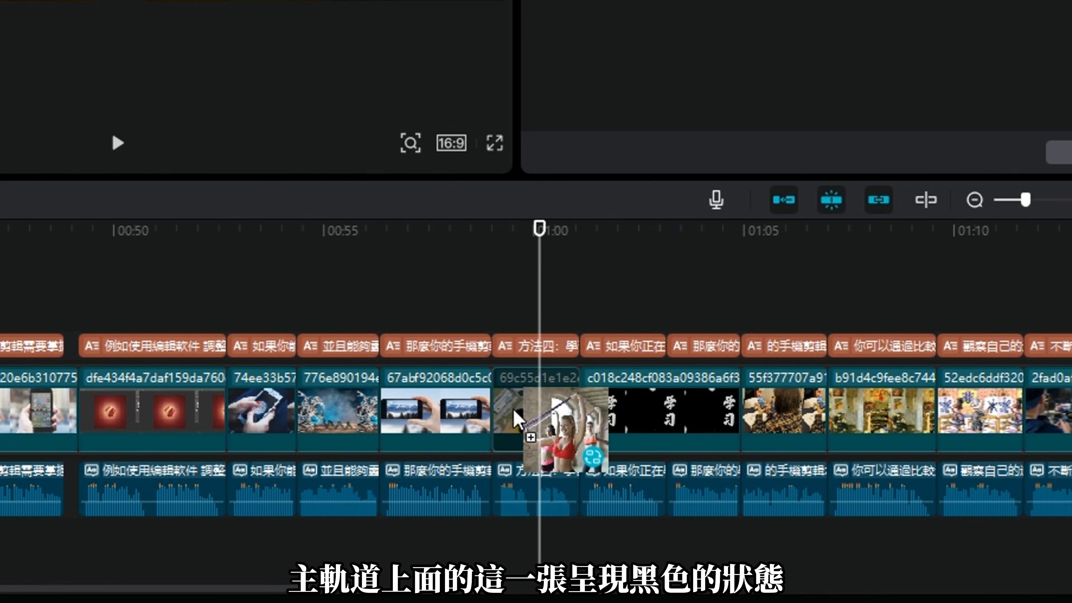
pyautogui.moveTo(514, 411); pyautogui.dragTo(524, 416)
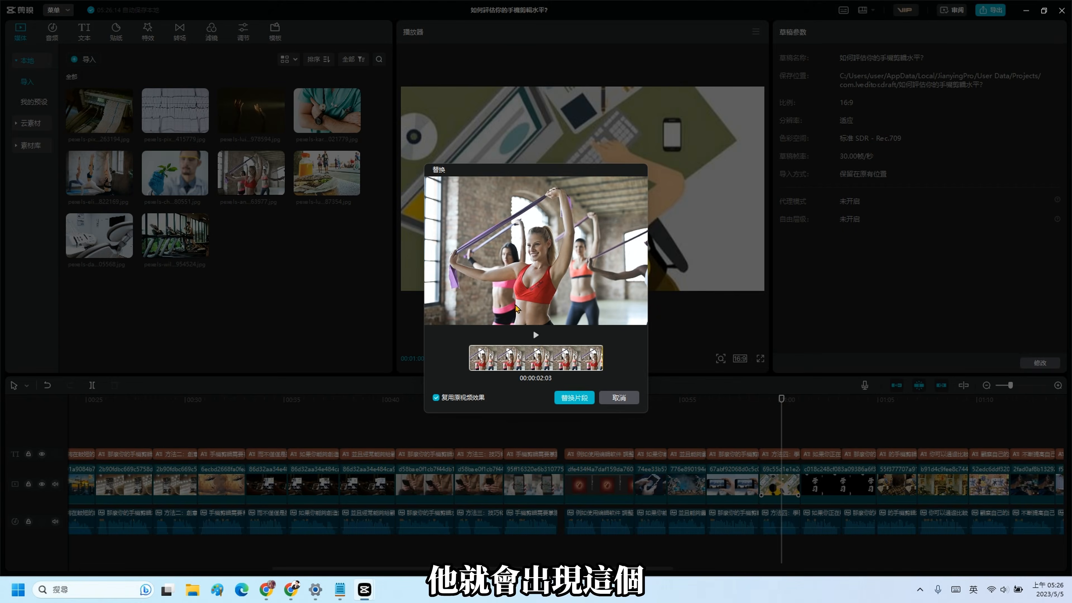
pyautogui.click(573, 398)
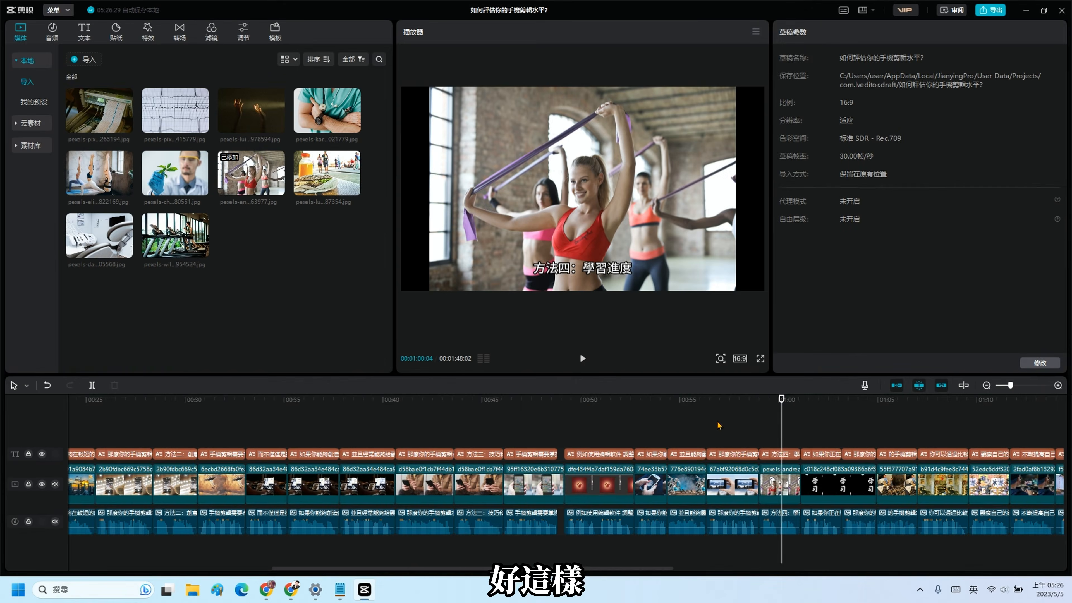
# - Split the long 学习 clip at 00:01:03:05, where the subtitle 那麼你的學習進度也是評估你 begins
pyautogui.click(787, 489)
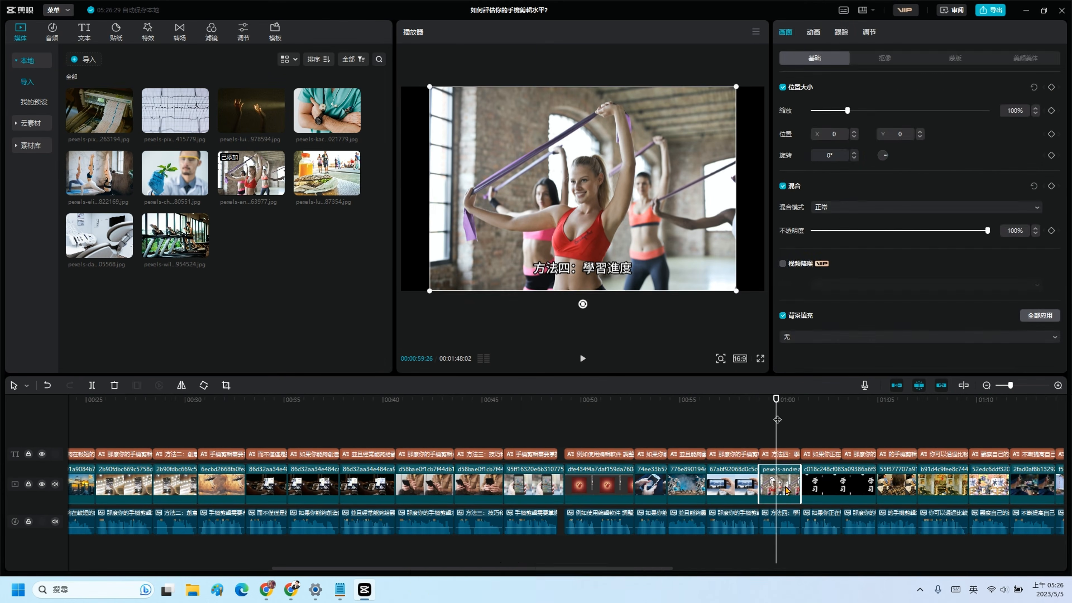
pyautogui.moveTo(776, 417); pyautogui.dragTo(841, 417)
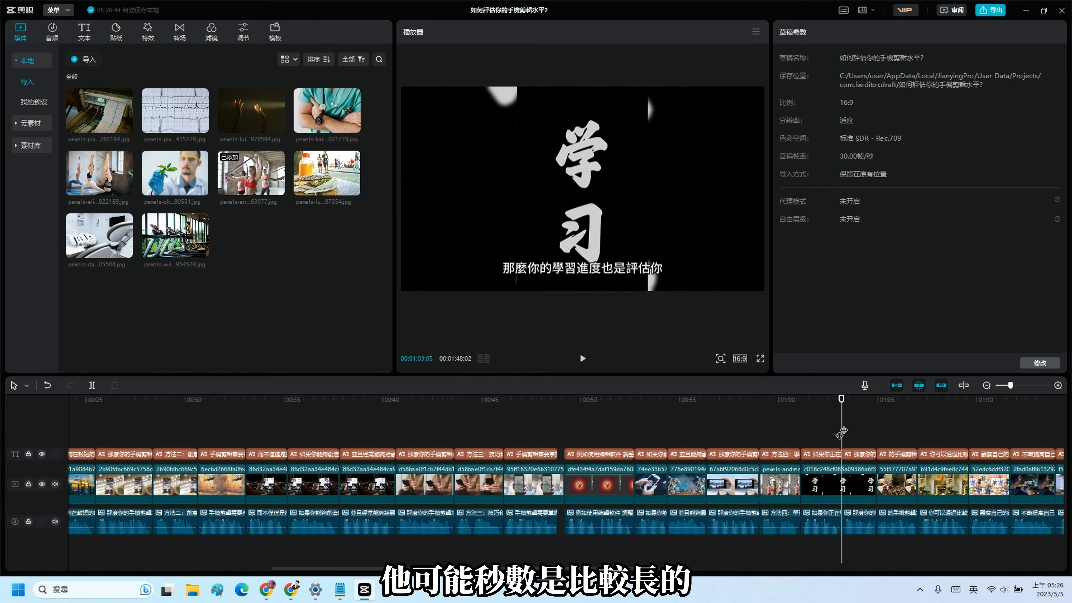
pyautogui.click(857, 490)
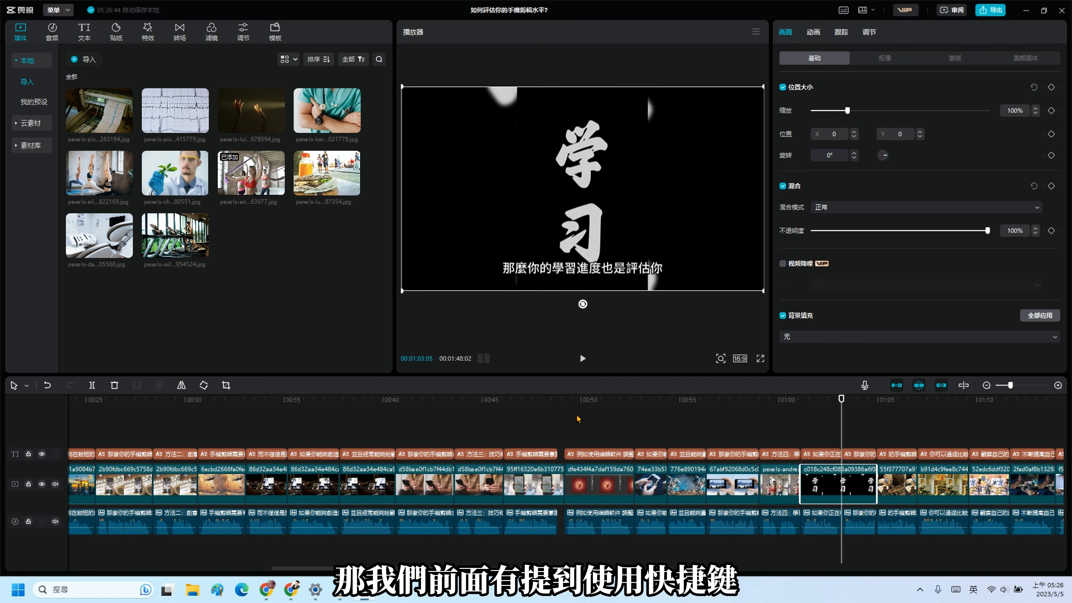
pyautogui.hotkey('ctrl', '/')
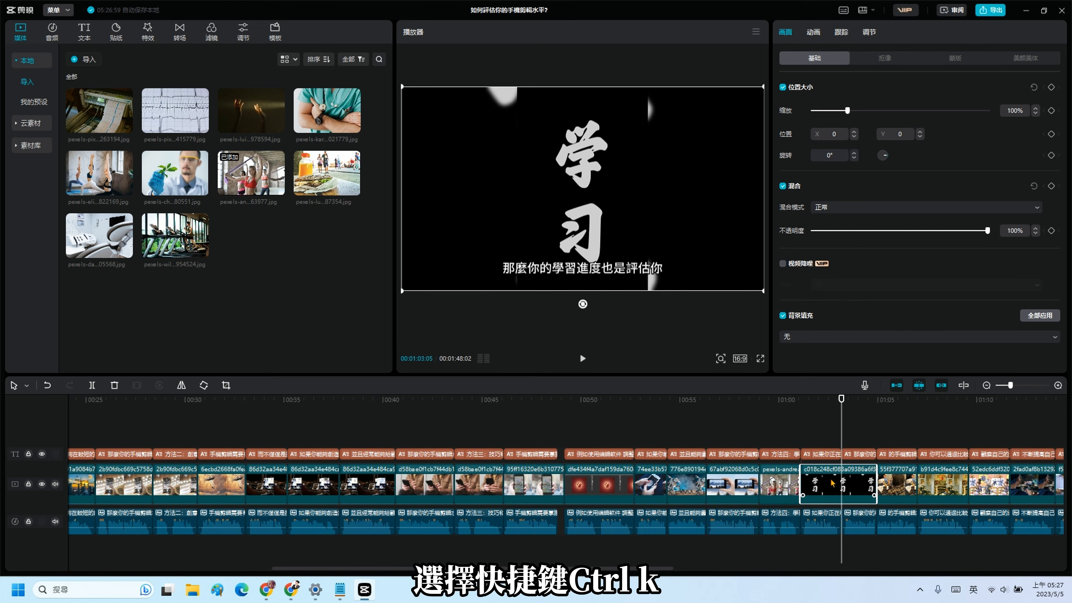
pyautogui.hotkey('ctrl', 'k')
pyautogui.click(823, 427)
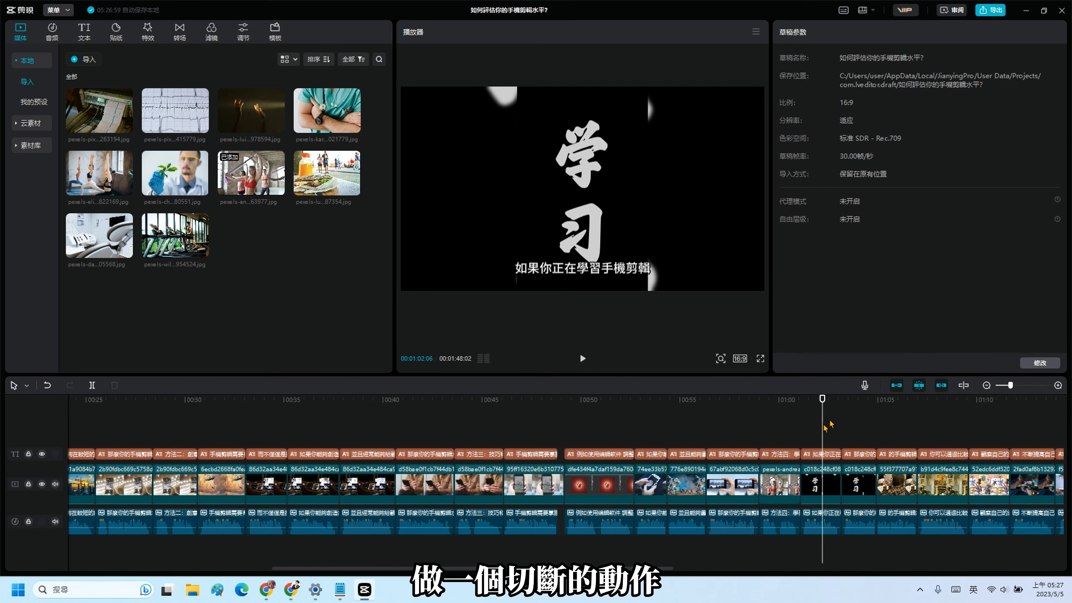
# - Replace the second half of the split 学习 clip with the photo of the lab worker holding a plant
pyautogui.click(848, 485)
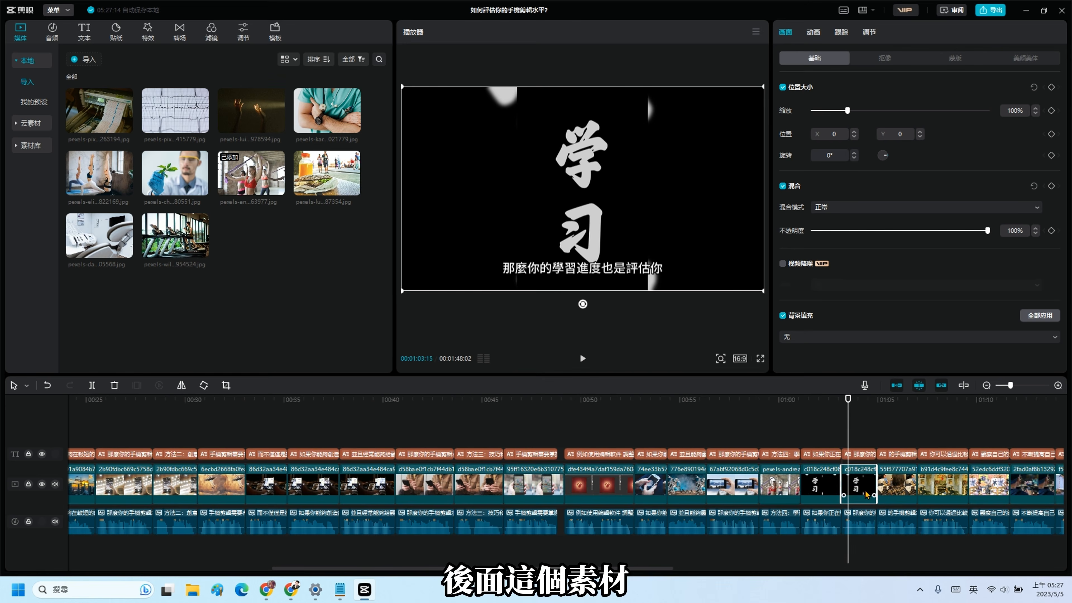
pyautogui.click(177, 173)
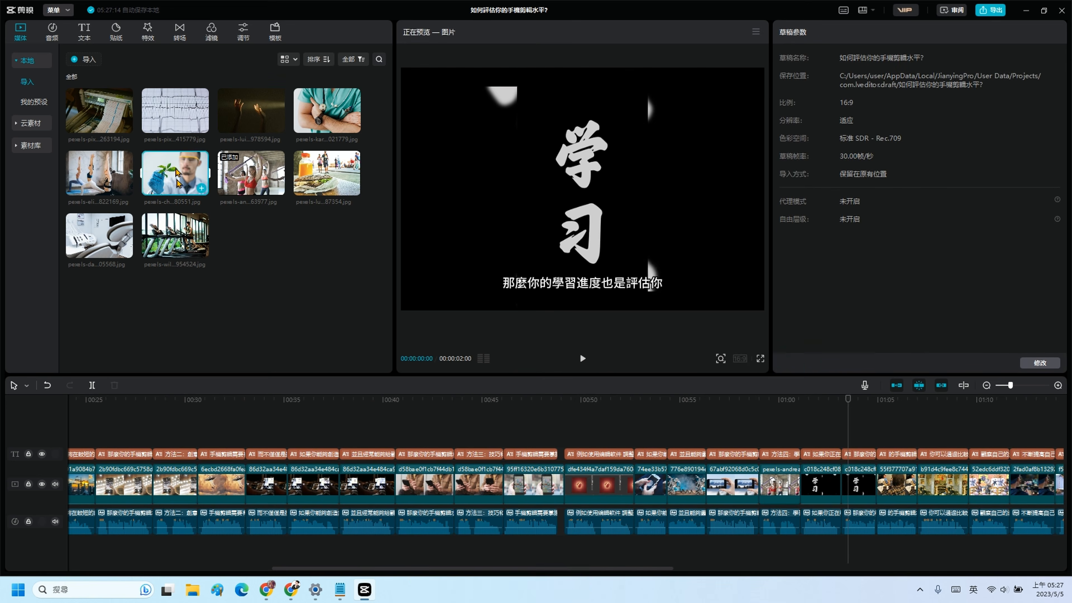
pyautogui.moveTo(178, 173); pyautogui.dragTo(858, 495)
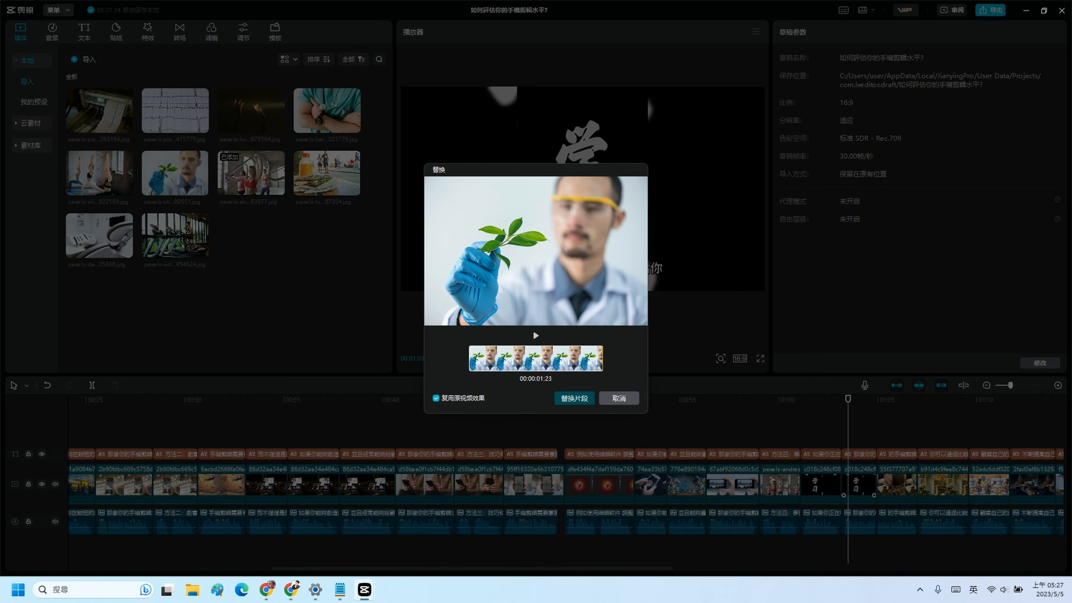
pyautogui.click(574, 397)
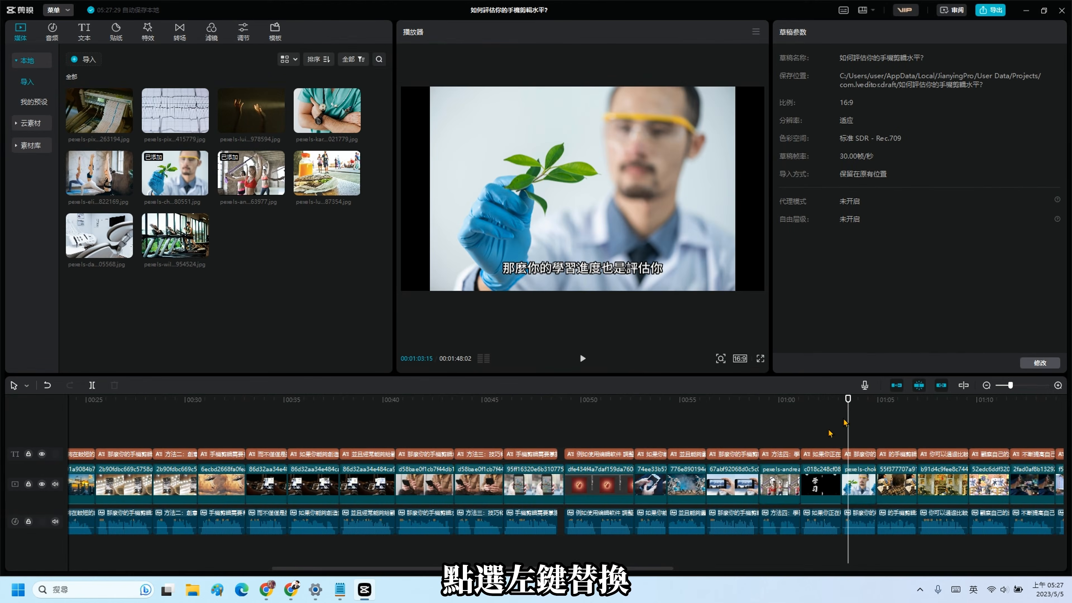
# - Extract background music from a media file in the 下載 folder with 音频提取 and lay it under the video from 00:00:00:00
pyautogui.moveTo(845, 422); pyautogui.dragTo(889, 423)
pyautogui.scroll(-4, 713, 424)
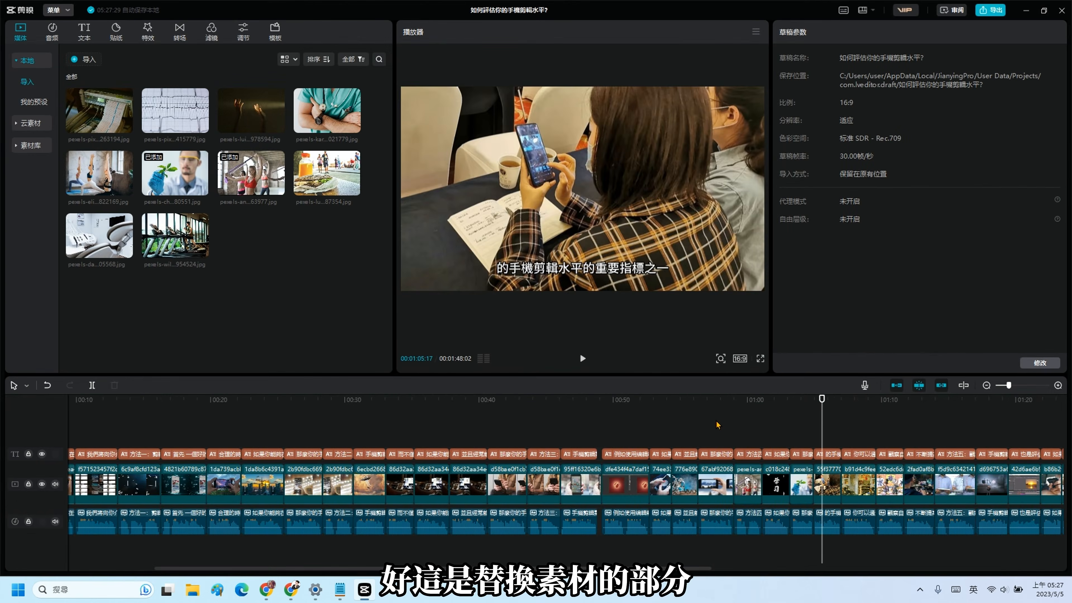
pyautogui.scroll(-1, 667, 429)
pyautogui.moveTo(411, 426); pyautogui.dragTo(74, 450)
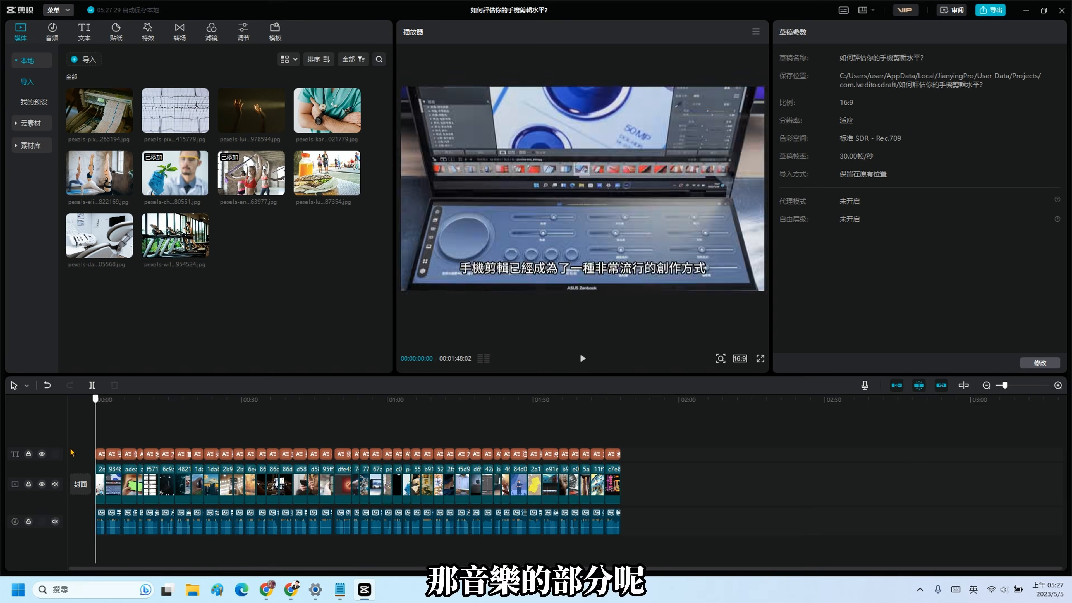
pyautogui.click(52, 32)
pyautogui.click(35, 106)
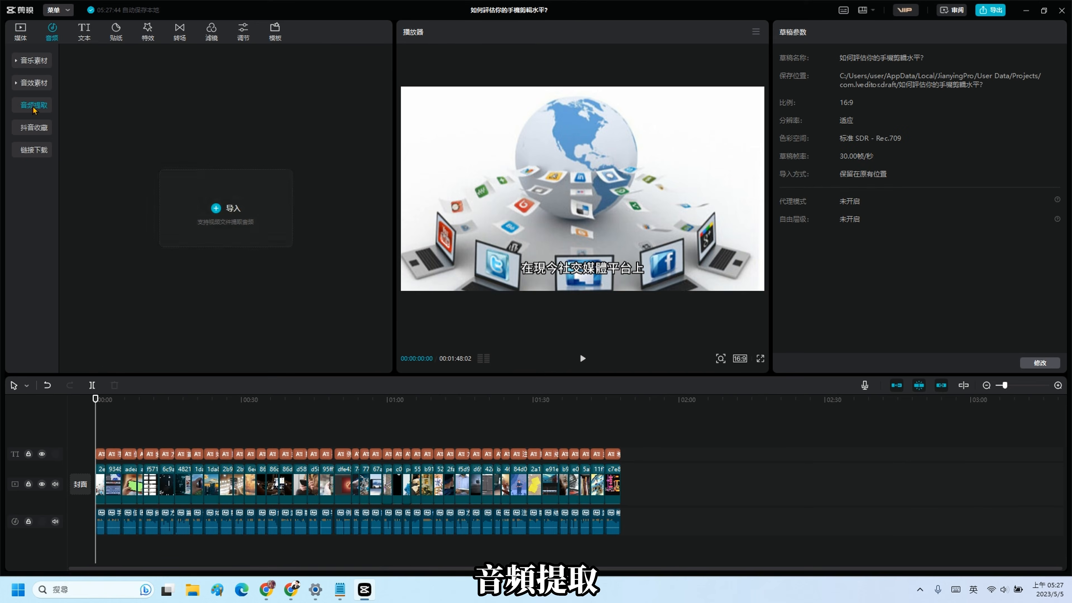
pyautogui.click(233, 211)
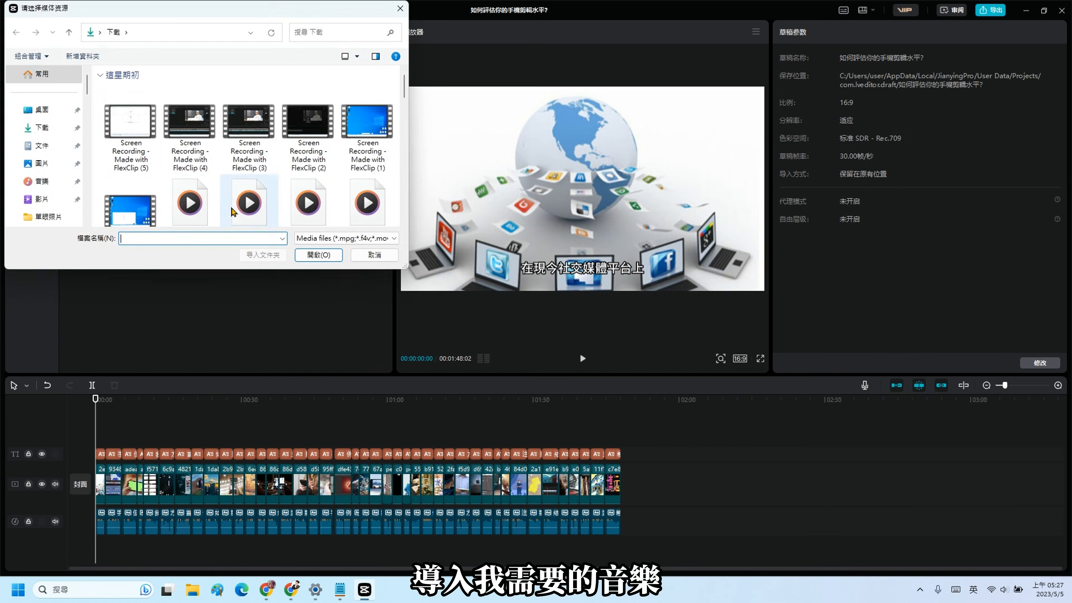
pyautogui.doubleClick(187, 188)
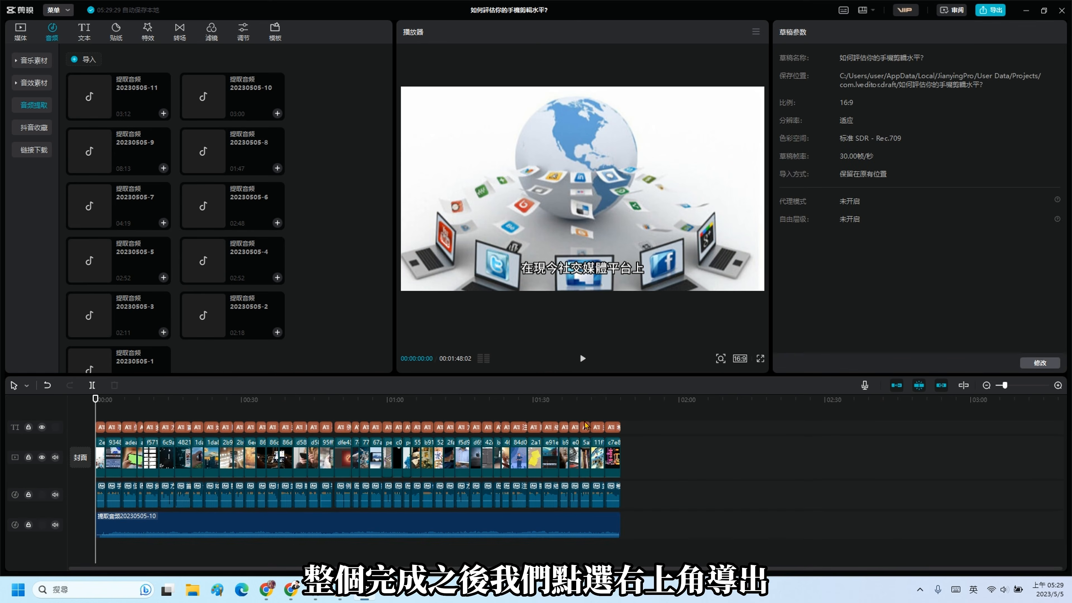
# - Export the video in 4K as H.264 mp4 at 30fps together with SRT subtitles, and close the publishing offer
pyautogui.click(987, 11)
pyautogui.click(698, 159)
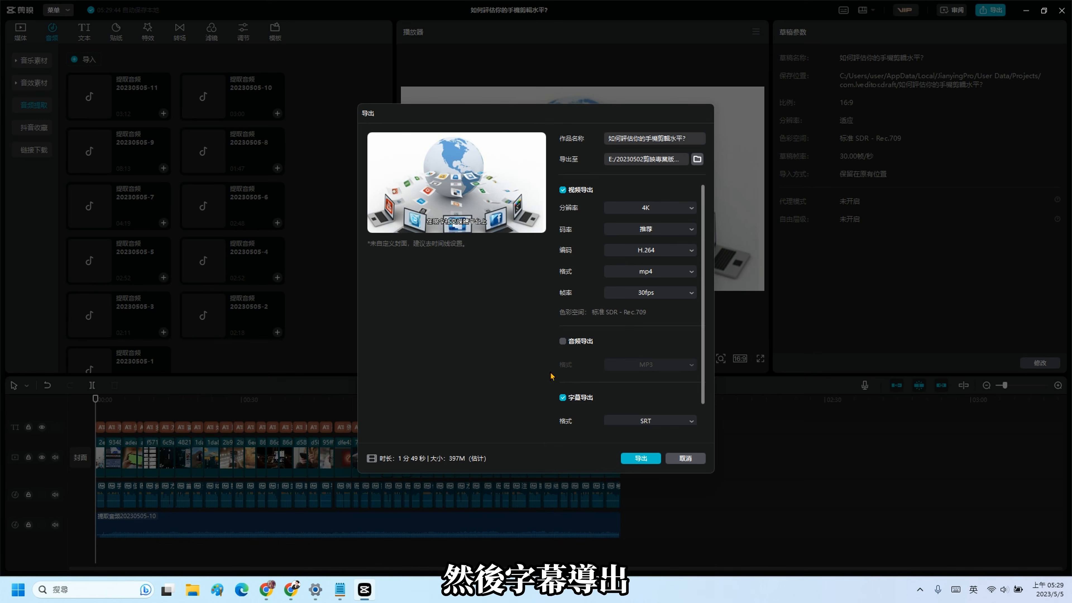
pyautogui.click(641, 458)
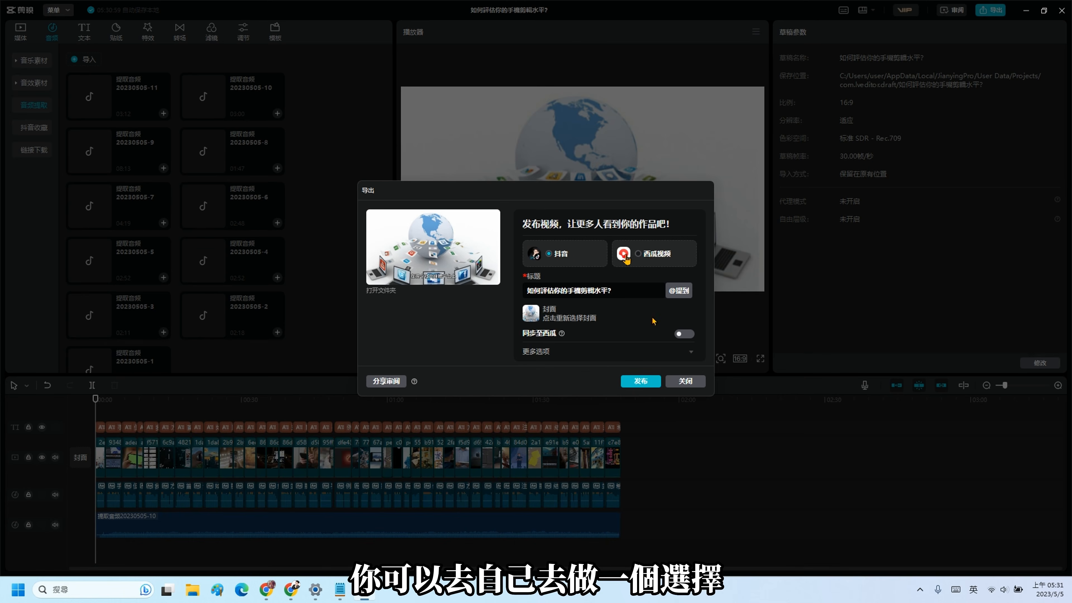
pyautogui.click(697, 383)
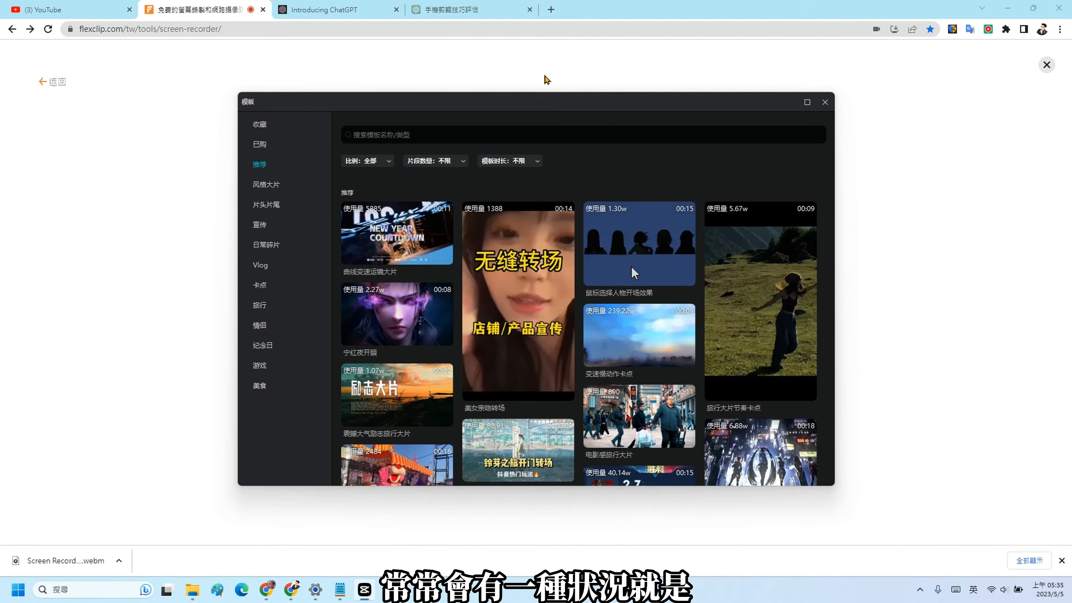
# - Filter the video templates to the 片头片尾 category with the 横屏 ratio
pyautogui.click(807, 103)
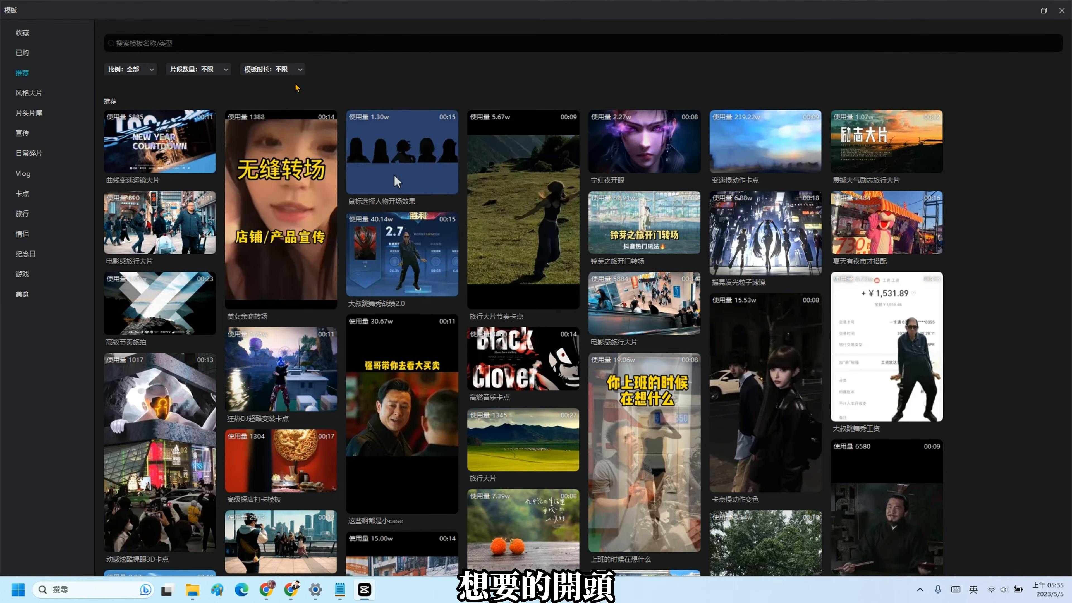
pyautogui.click(29, 112)
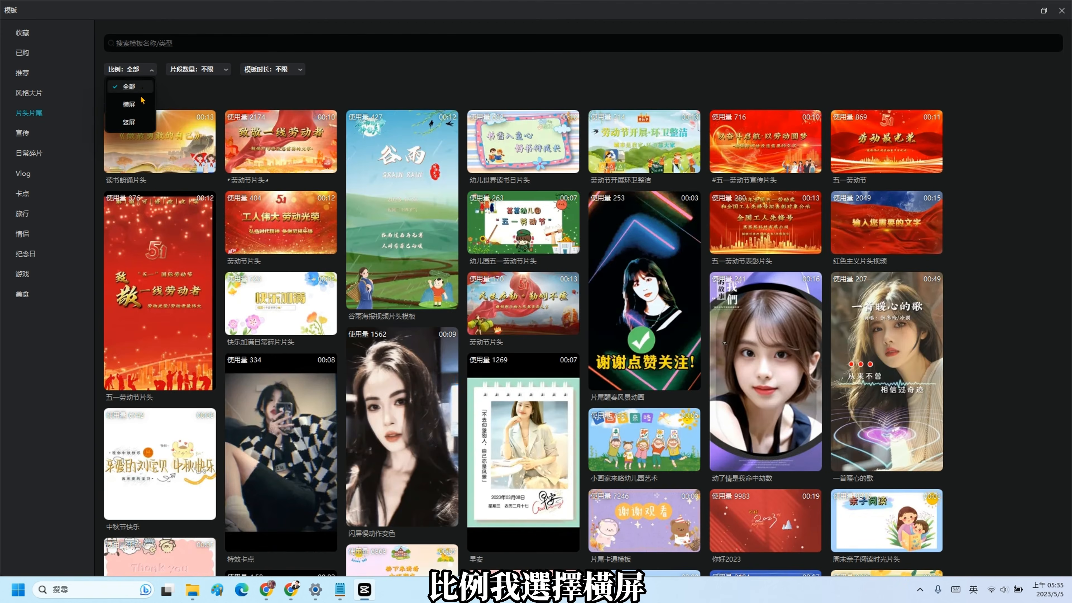
pyautogui.click(126, 103)
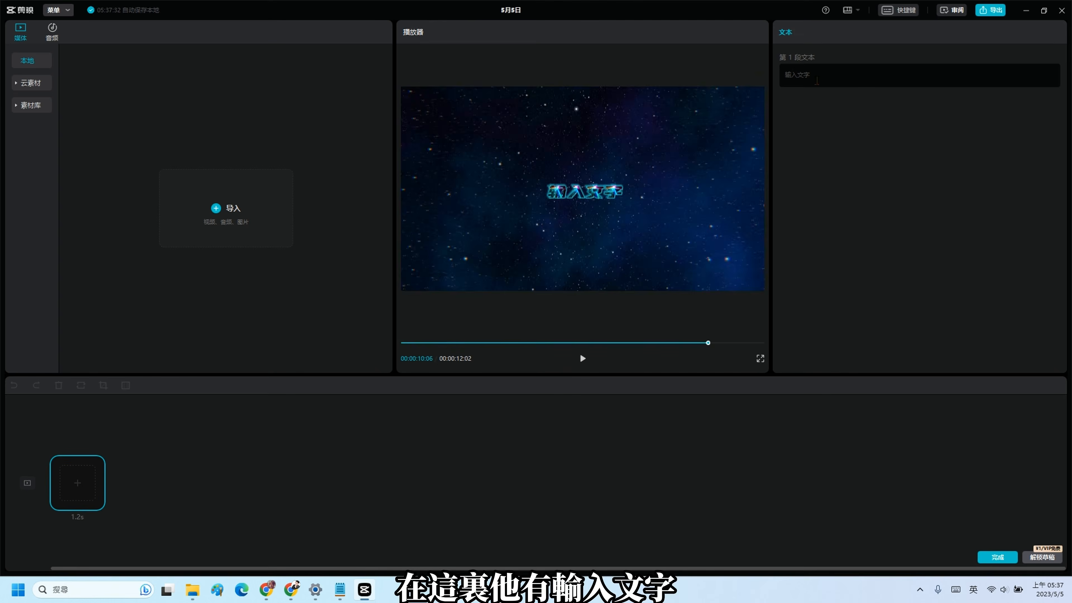
# - Replace the placeholder text of the starry intro template with 某某公司
pyautogui.click(822, 74)
pyautogui.press('BackSpace')
pyautogui.press('BackSpace')
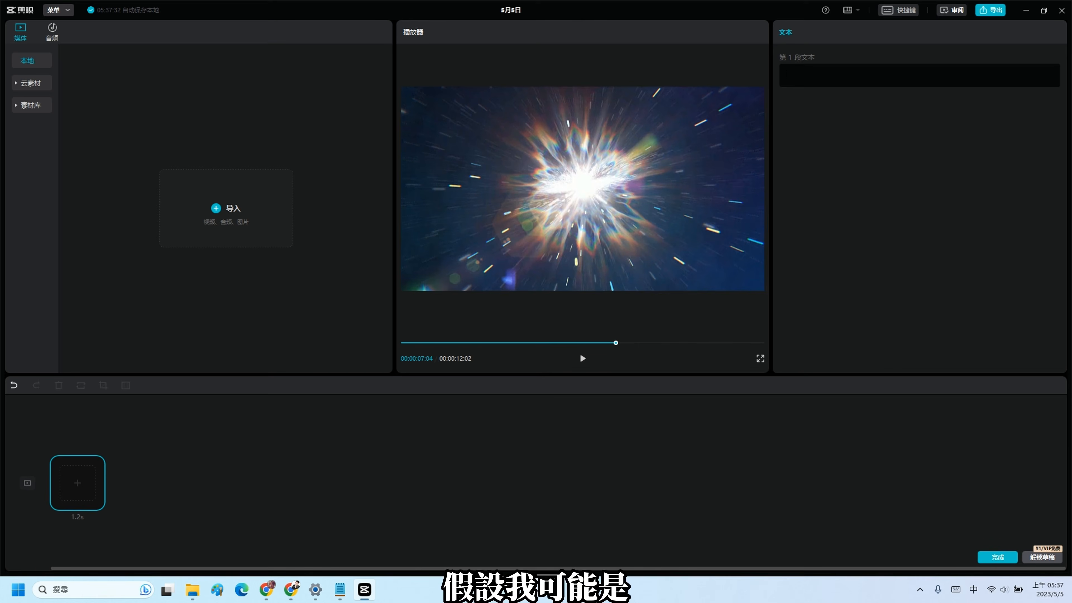
pyautogui.write('ㄇㄛ')
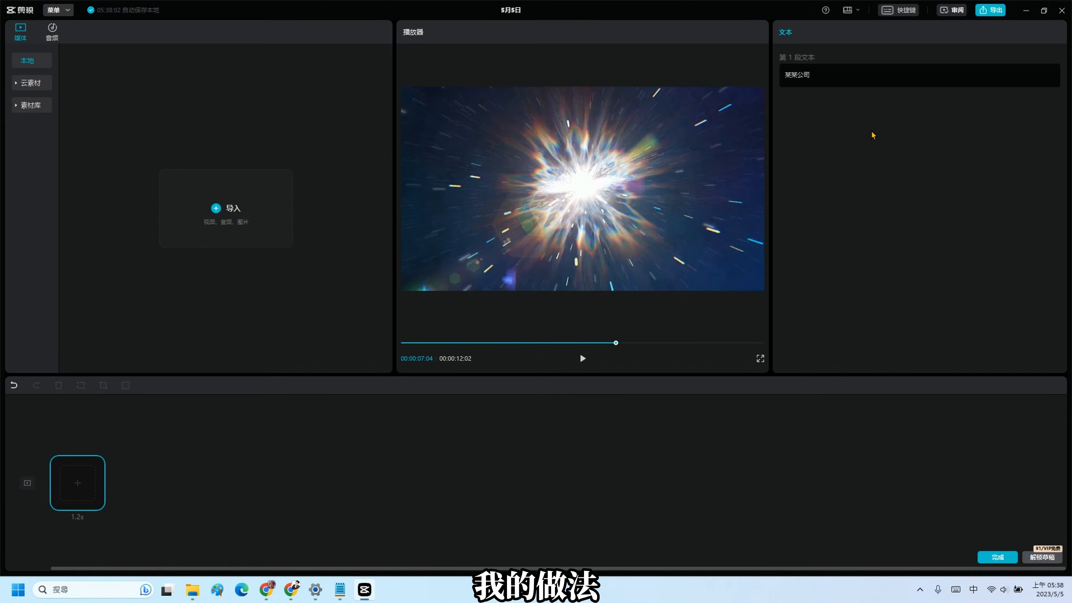
# - Clear the intro template's text, preview and complete the template, and export it as a video
pyautogui.press('BackSpace')
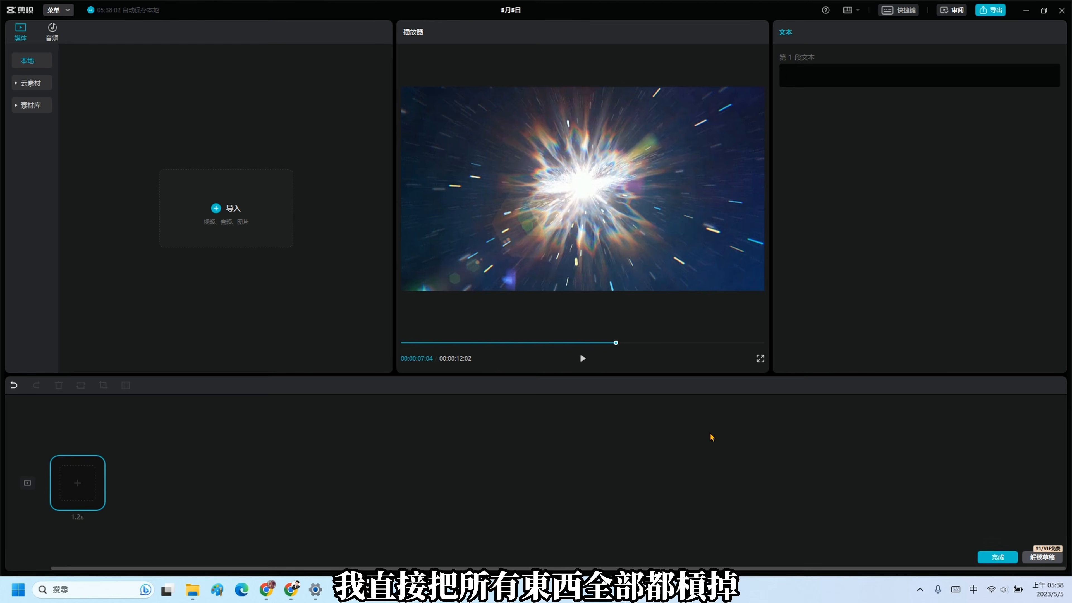
pyautogui.click(584, 359)
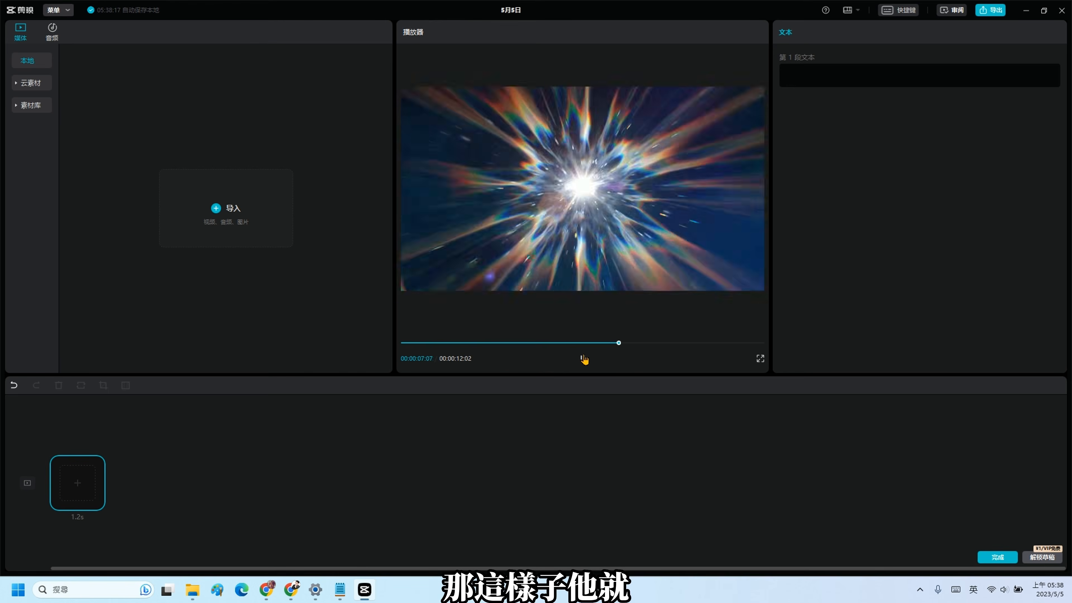
pyautogui.click(999, 557)
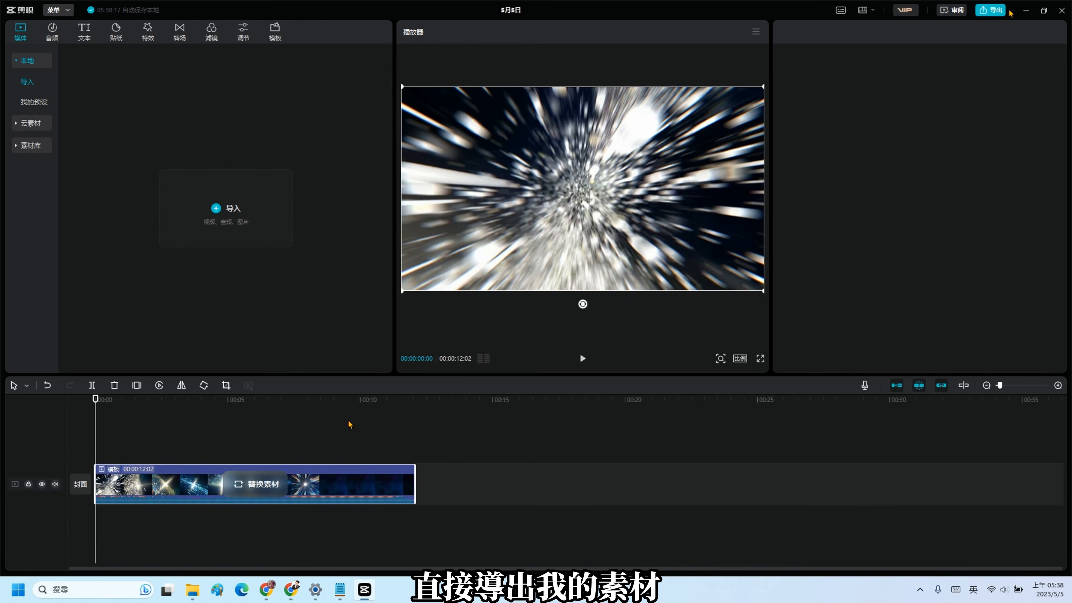
pyautogui.click(989, 10)
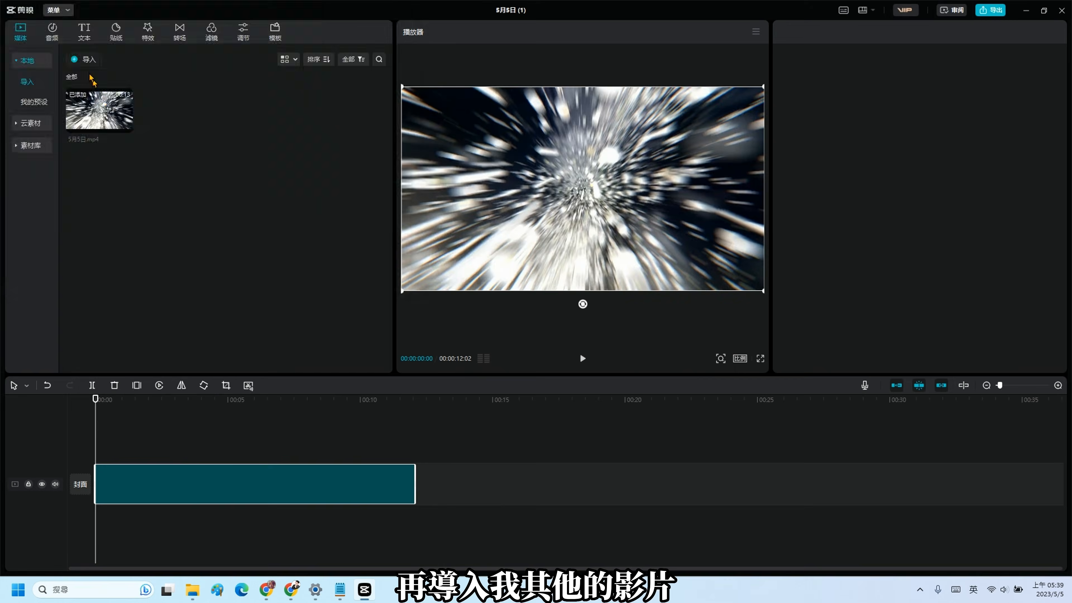
# - Import the video file 示範影片 from the 20230502剪映專業版 folder into the project media
pyautogui.click(84, 59)
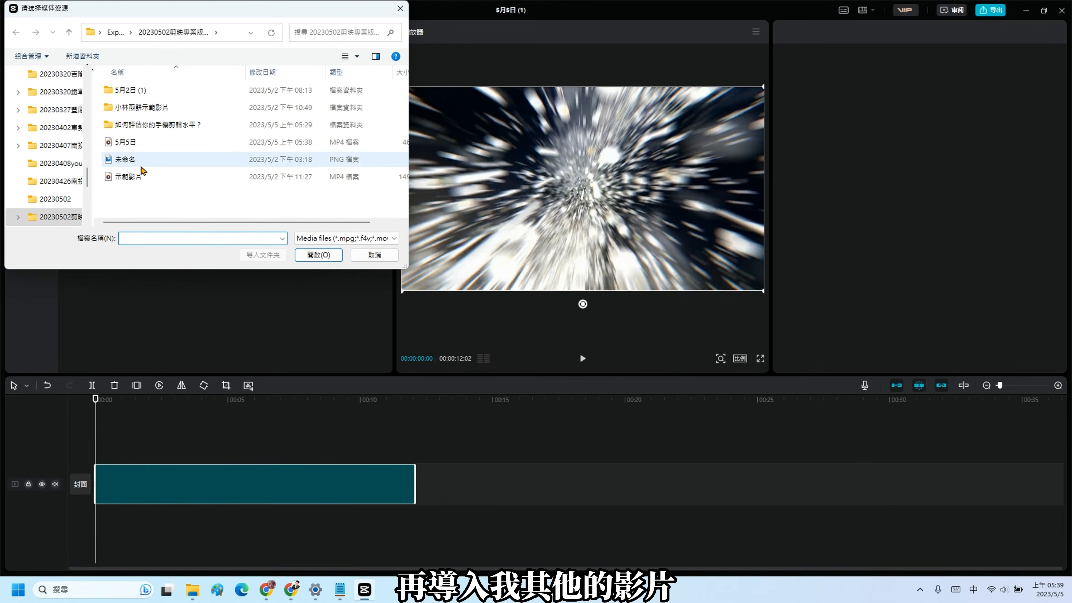
pyautogui.click(101, 443)
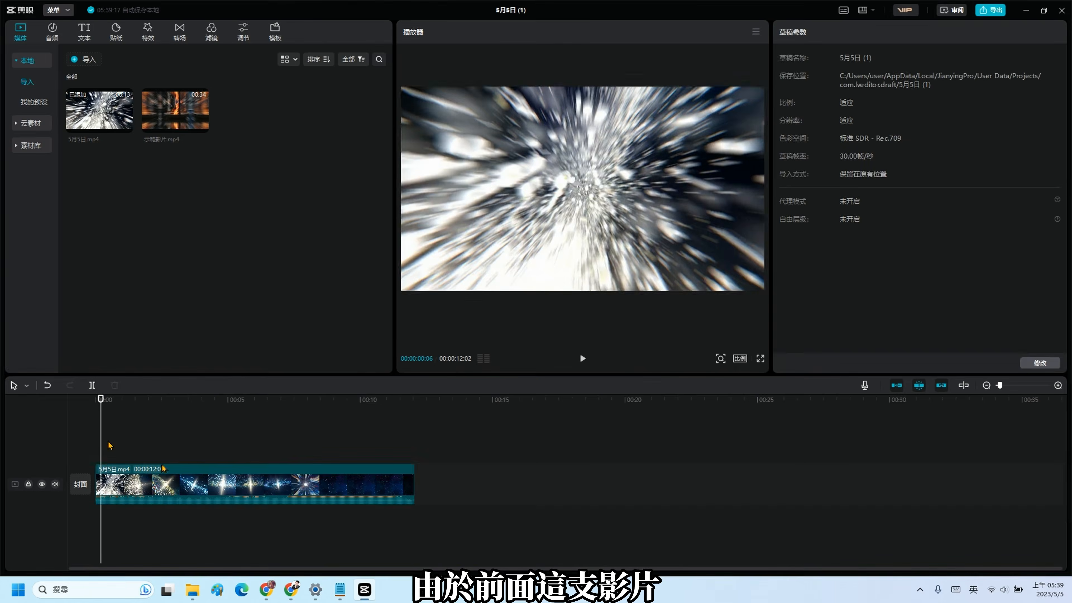
# - Mute the 5月5日.mp4 intro clip and place 示範影片.mp4 directly after it on the timeline
pyautogui.click(220, 483)
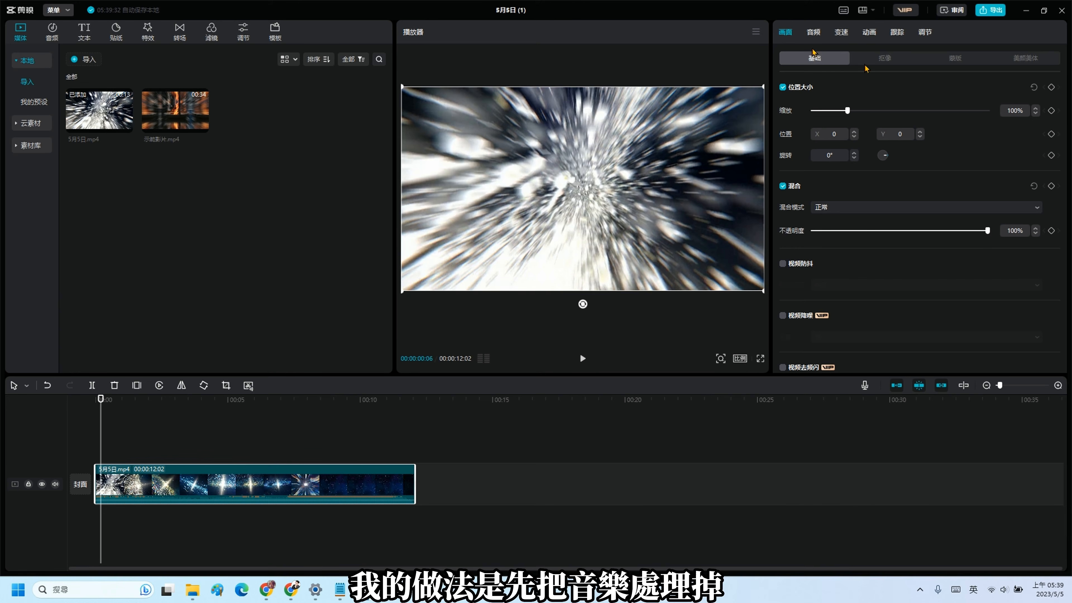
pyautogui.click(813, 35)
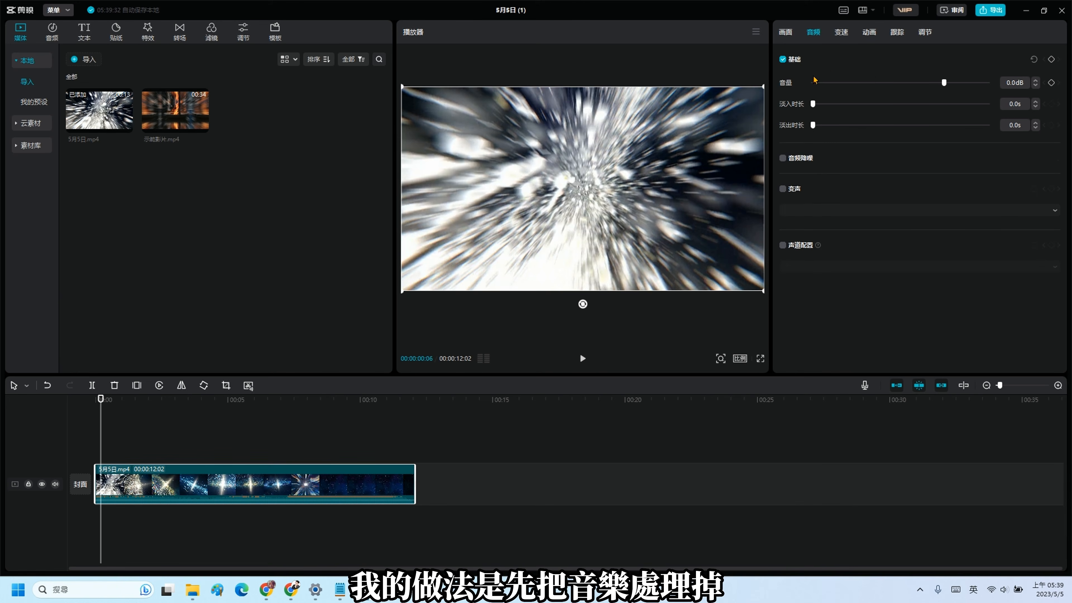
pyautogui.moveTo(826, 82); pyautogui.dragTo(737, 93)
pyautogui.moveTo(145, 126); pyautogui.dragTo(422, 486)
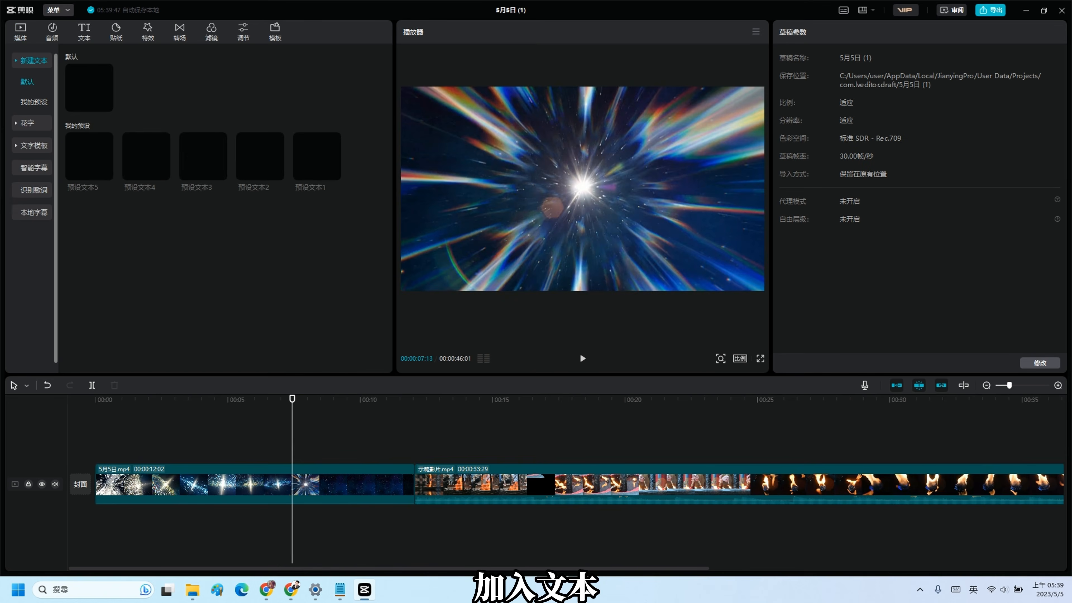
# - Add the title 信仰 over the intro from 00:00:07:13, extend it to the intro clip's end and style it with a black outline
pyautogui.click(89, 79)
pyautogui.moveTo(90, 79); pyautogui.dragTo(295, 454)
pyautogui.press('BackSpace')
pyautogui.press('BackSpace')
pyautogui.press('BackSpace')
pyautogui.press('BackSpace')
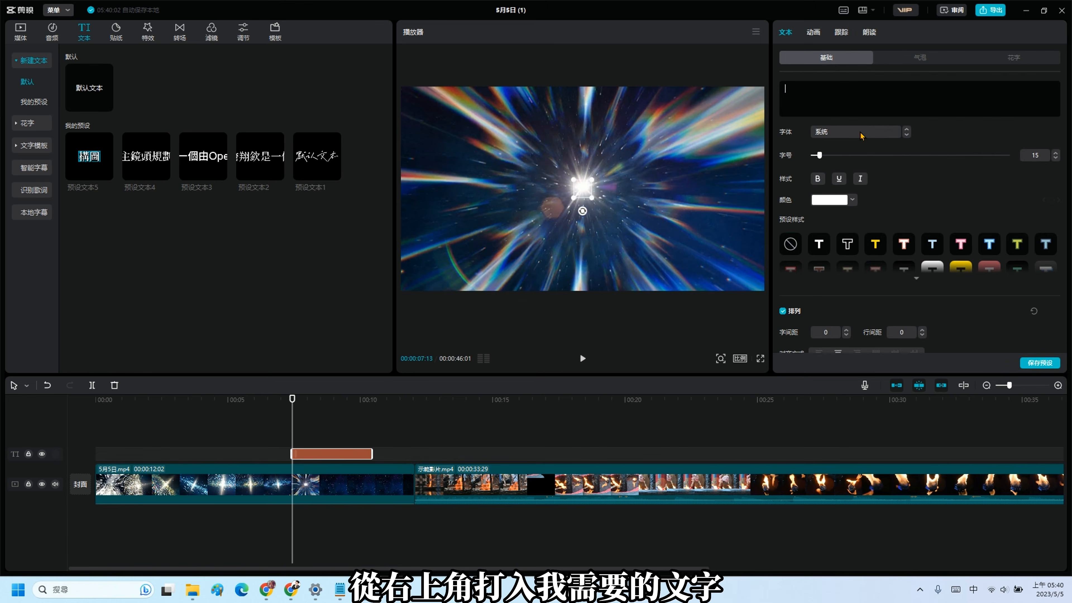
pyautogui.write('信仰')
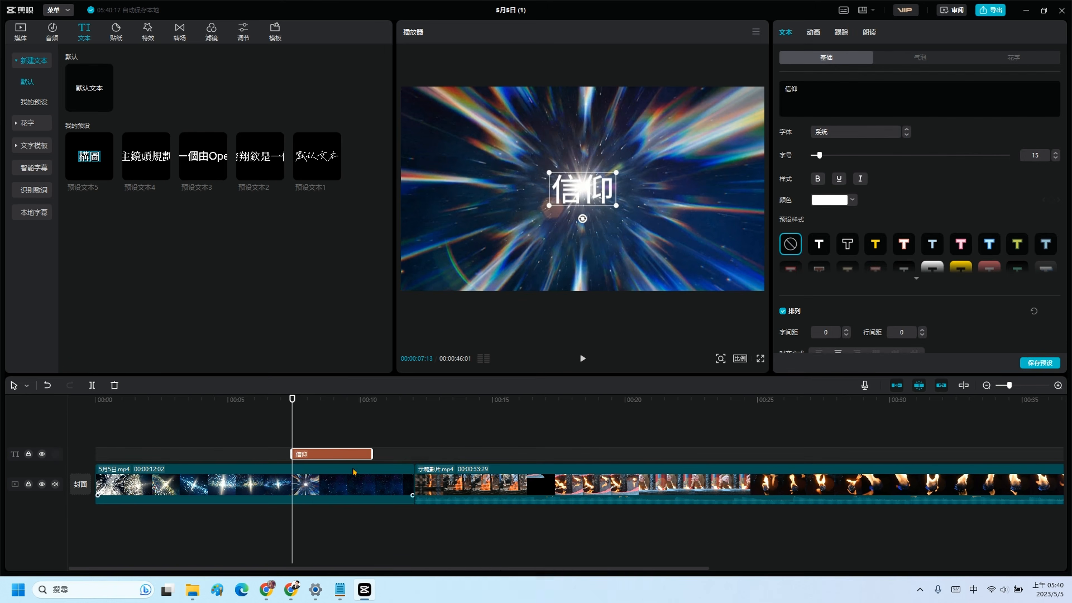
pyautogui.moveTo(372, 454); pyautogui.dragTo(410, 452)
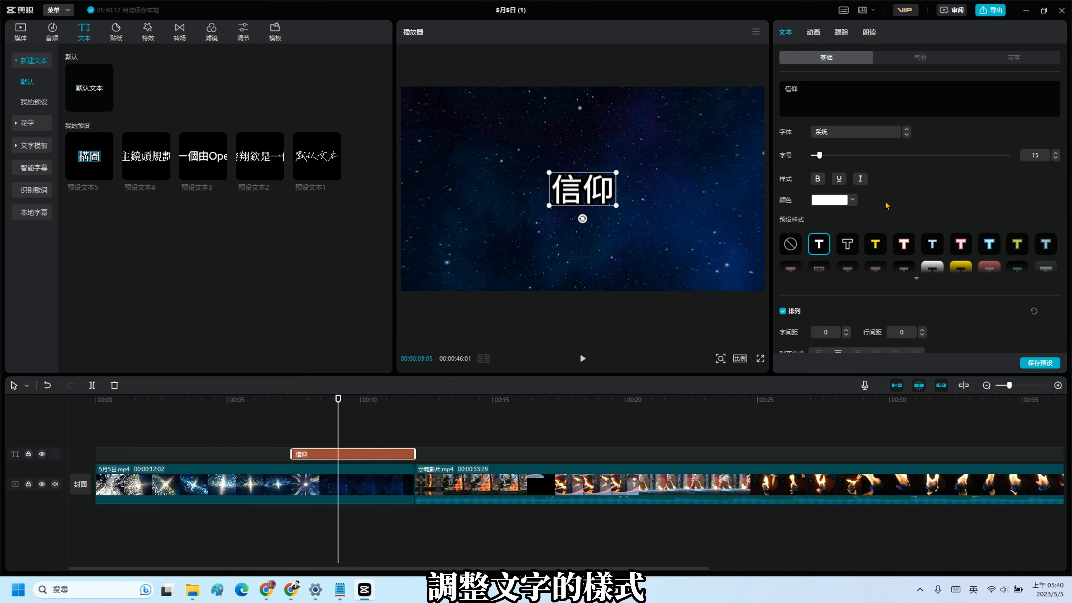
pyautogui.scroll(-3, 820, 249)
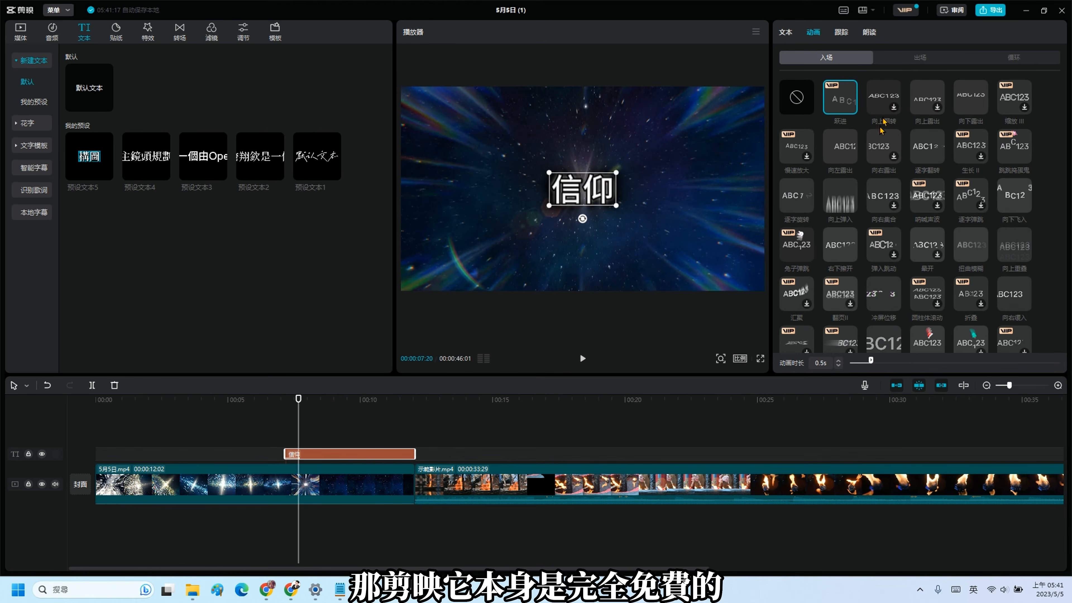
# - Try the 向上翻转 entrance animation on the 信仰 title
pyautogui.click(885, 103)
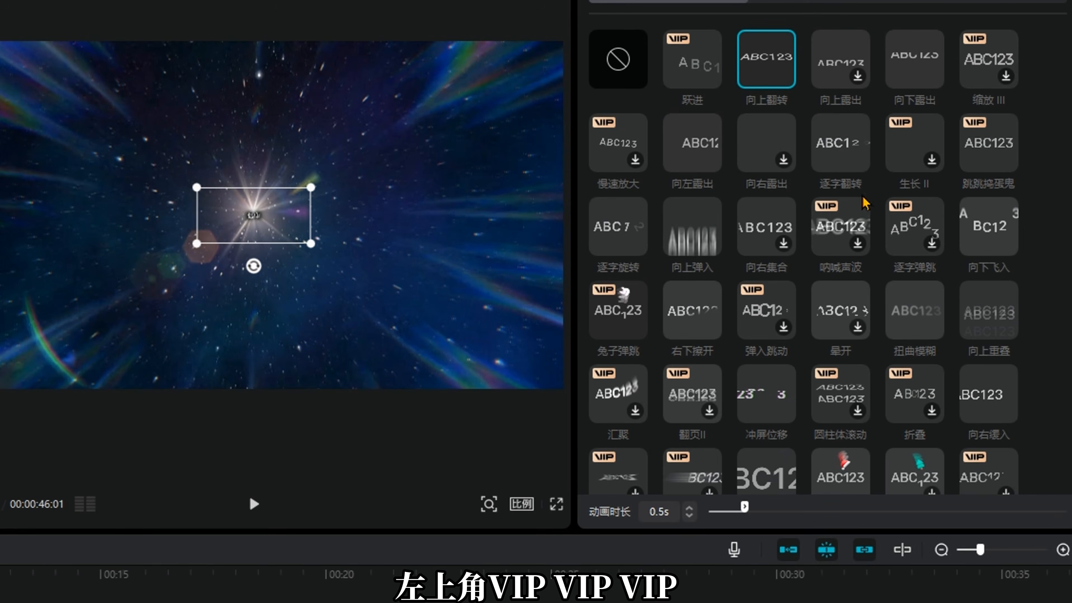
pyautogui.click(628, 139)
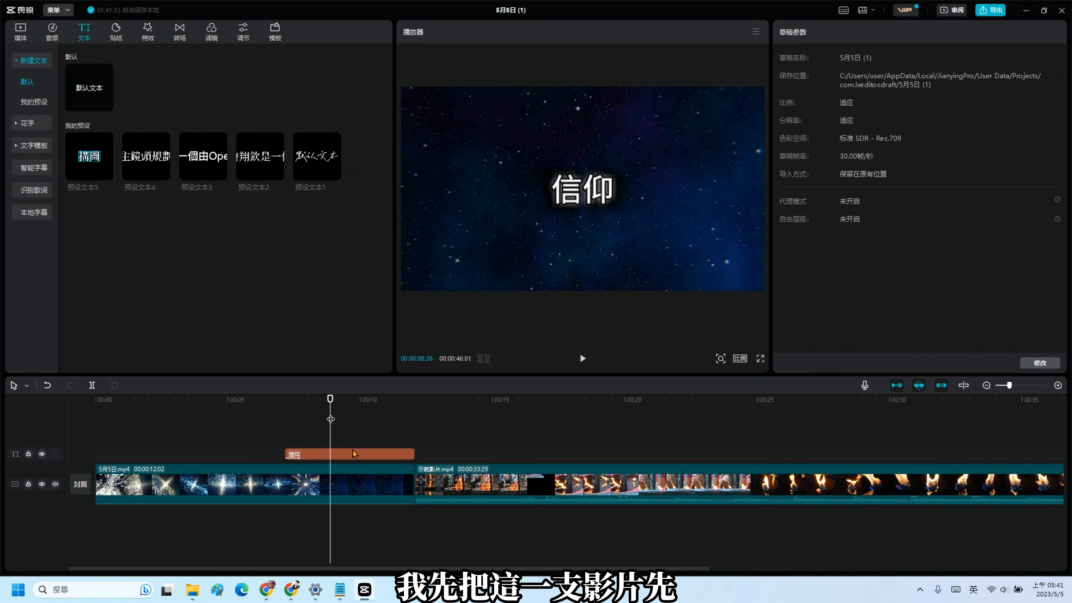
# - Give the 信仰 title the 冲屏位移 entrance animation and play the intro from 00:00:05:28
pyautogui.click(353, 450)
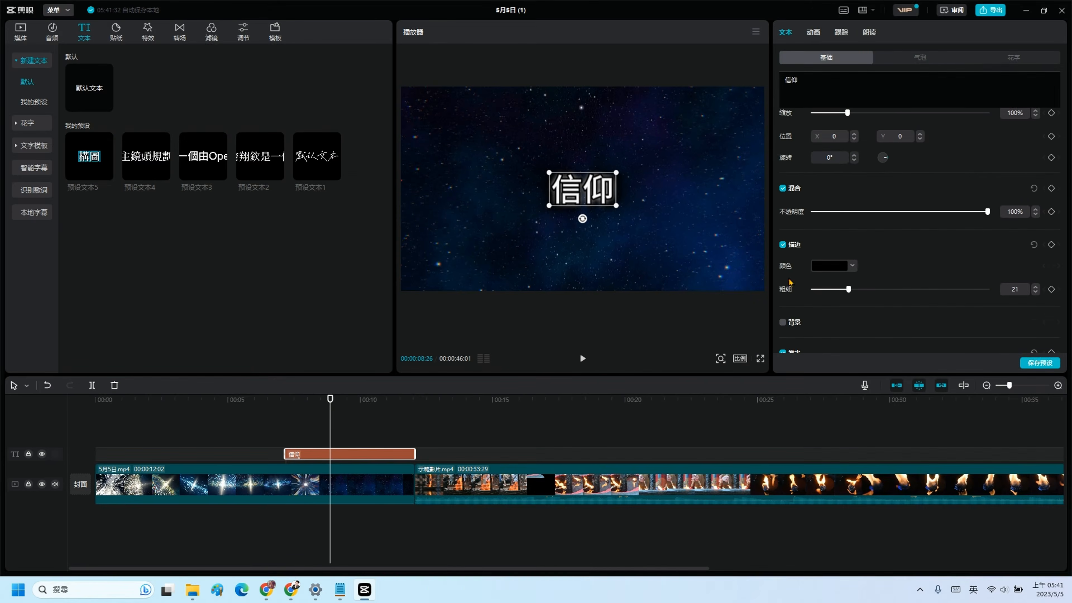
pyautogui.click(812, 33)
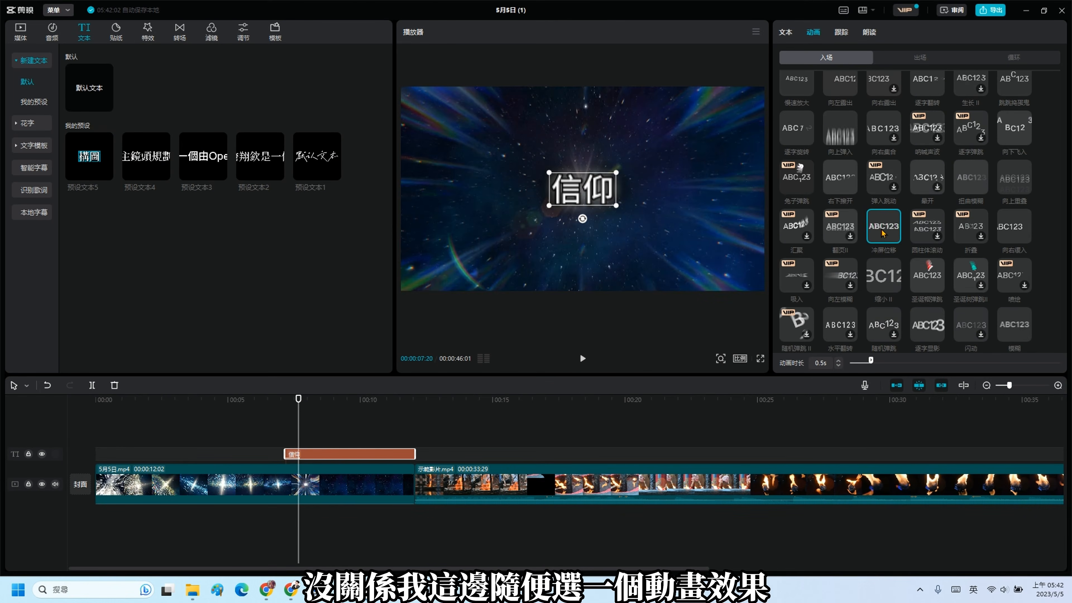
pyautogui.click(253, 428)
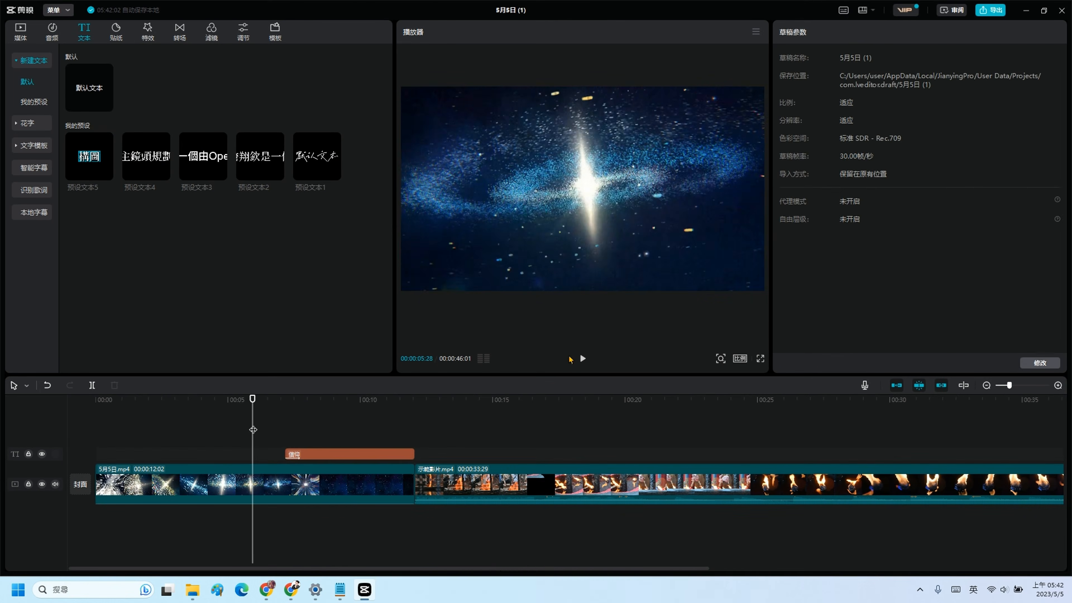
pyautogui.click(582, 358)
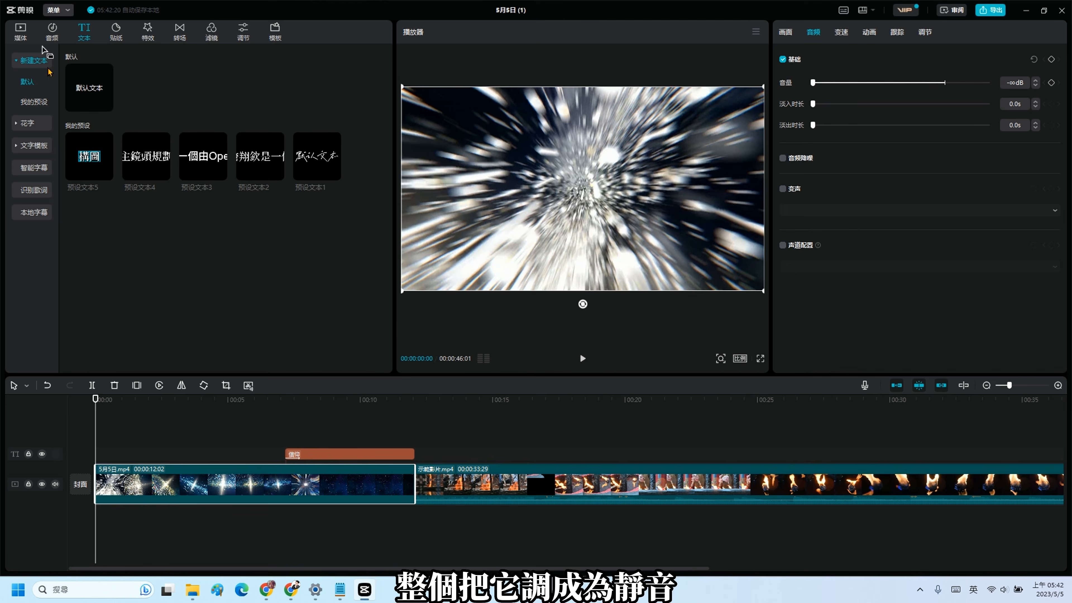
# - Lay the extracted audio 20230505-7 under the intro, cut it to the intro's length and give it a 0.4 s fade-out
pyautogui.click(50, 38)
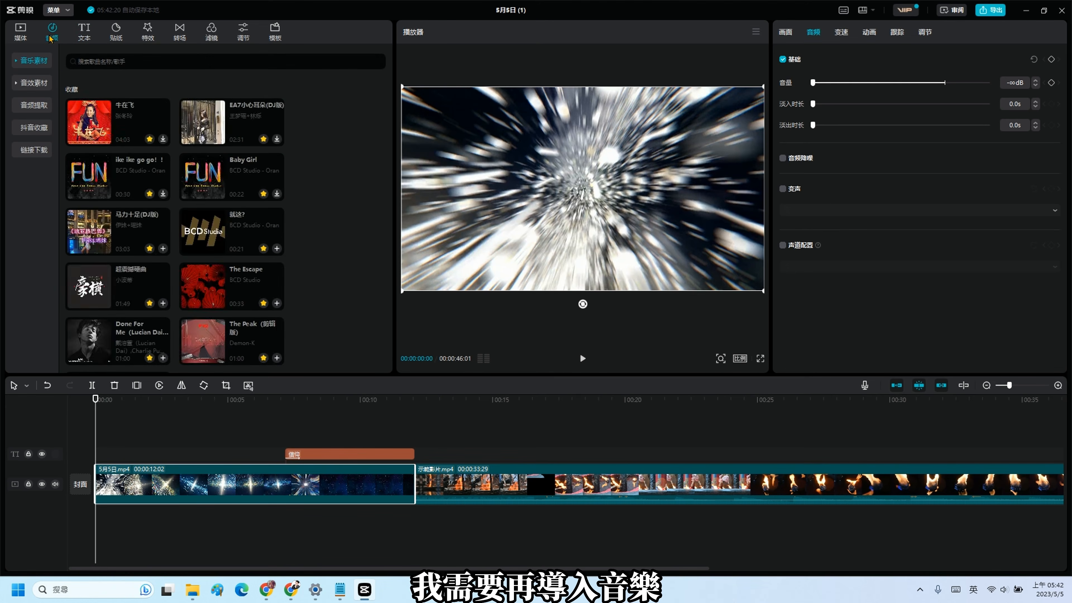
pyautogui.click(34, 105)
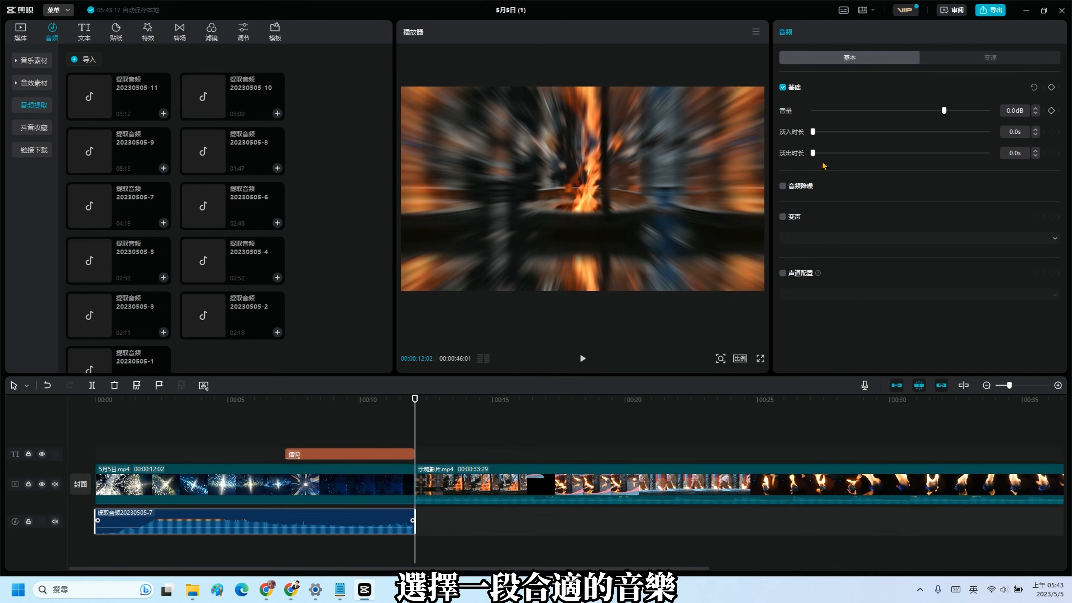
pyautogui.moveTo(813, 153); pyautogui.dragTo(819, 153)
pyautogui.moveTo(413, 416); pyautogui.dragTo(73, 423)
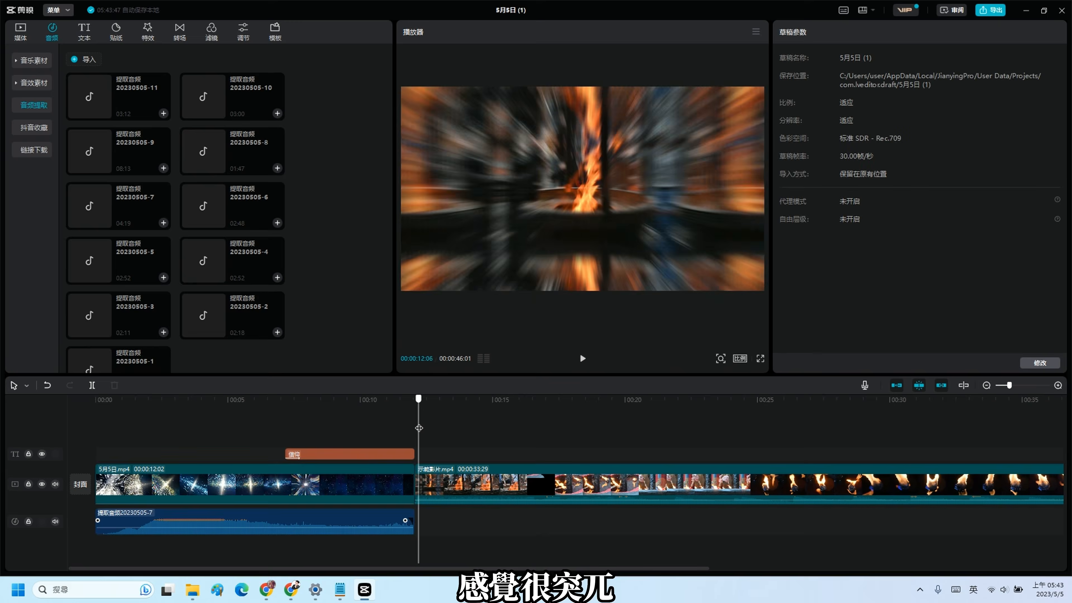
# - Add a transition between the intro and 示範影片.mp4, and lower the intro music's volume to -5.6 dB
pyautogui.click(185, 37)
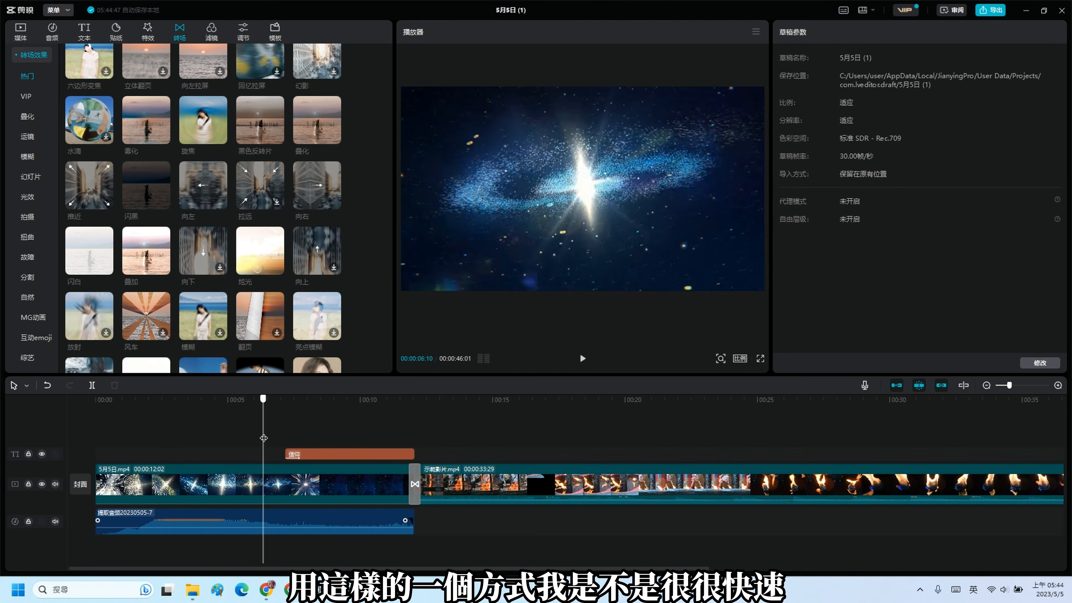
pyautogui.moveTo(265, 446); pyautogui.dragTo(216, 439)
pyautogui.click(259, 526)
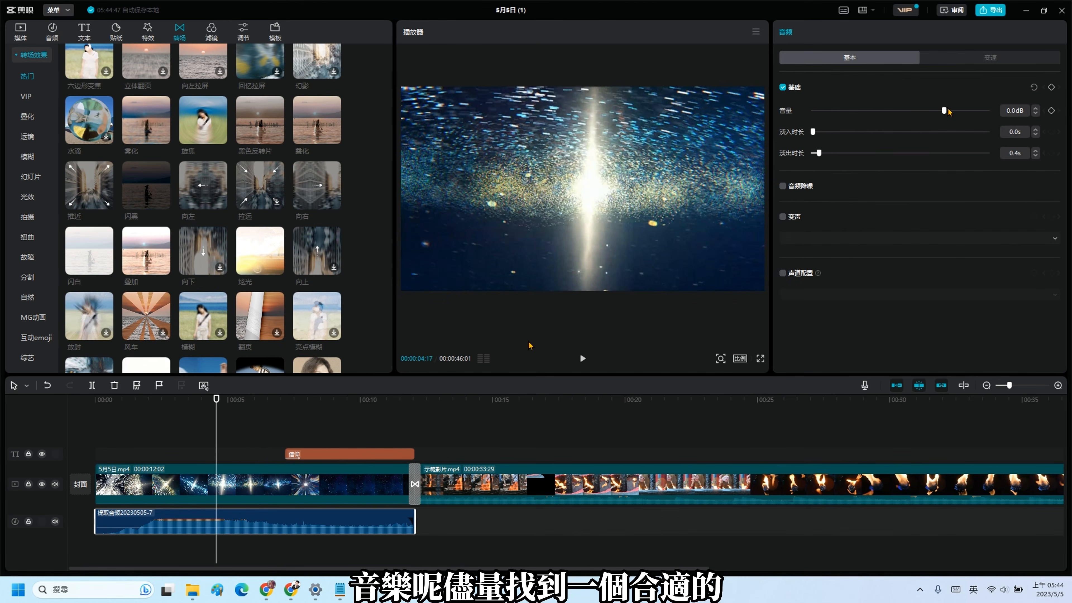
pyautogui.moveTo(944, 111); pyautogui.dragTo(934, 111)
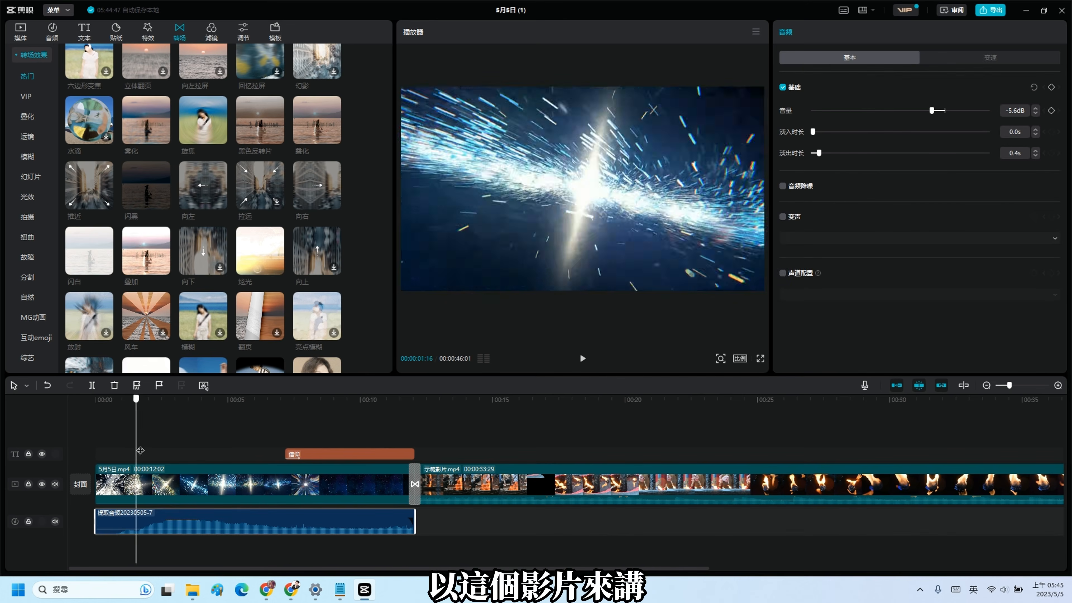
# - Search the sound effects for 光速, place 光速渐隐 under the intro from about 00:00:03:00, and lower its volume to -3.8 dB
pyautogui.moveTo(138, 449); pyautogui.dragTo(176, 456)
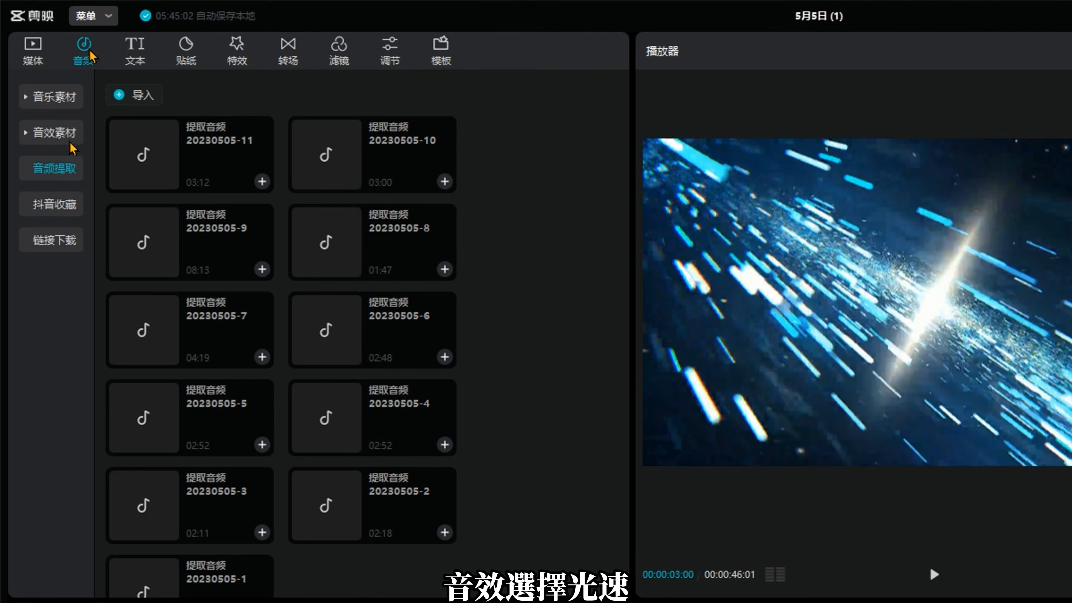
pyautogui.click(54, 134)
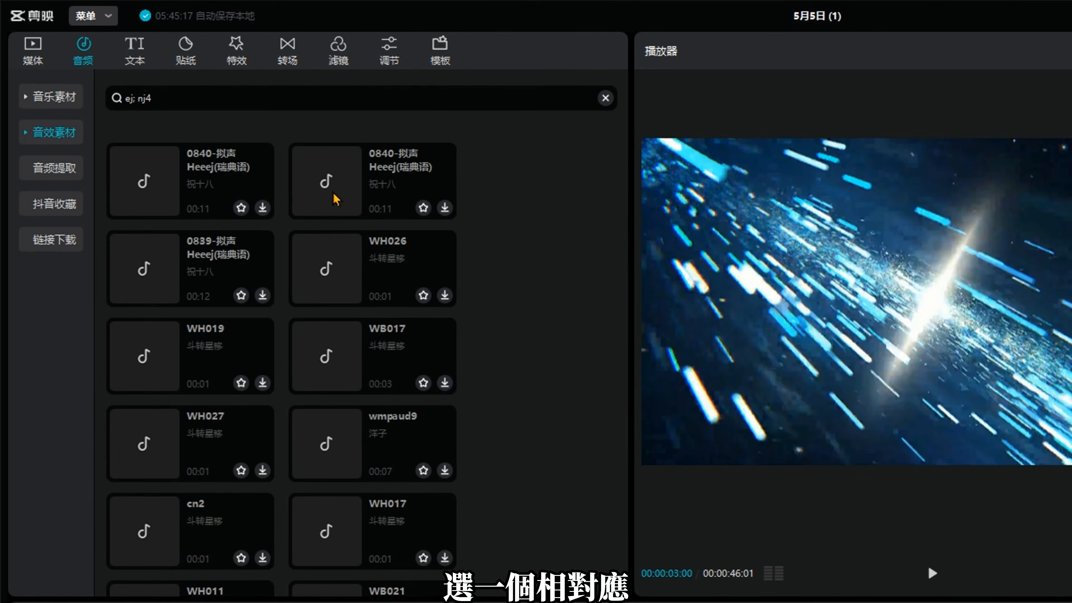
pyautogui.click(317, 109)
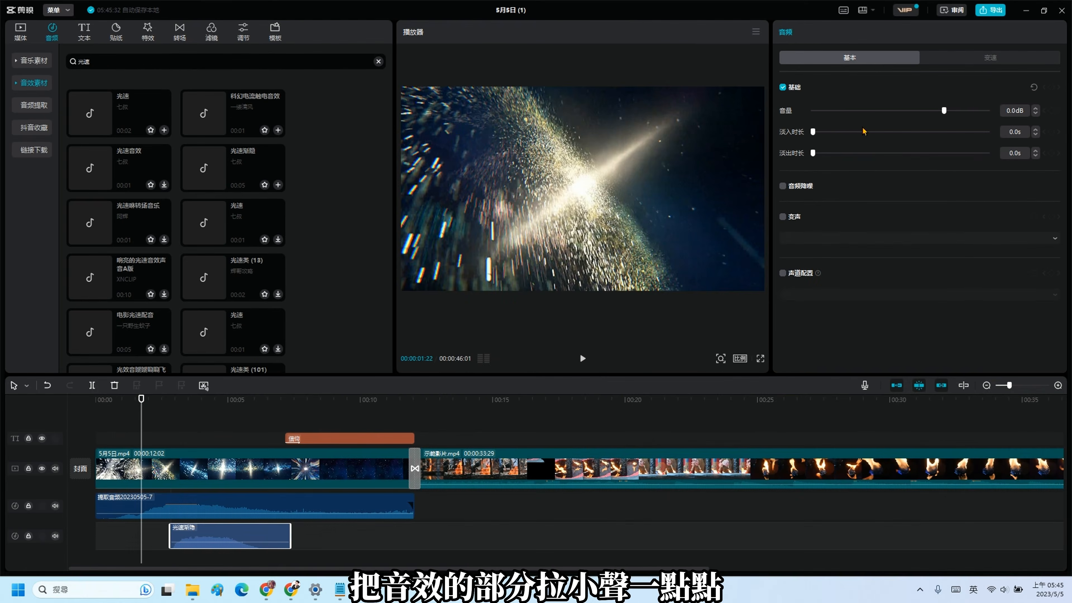
pyautogui.moveTo(943, 111); pyautogui.dragTo(935, 110)
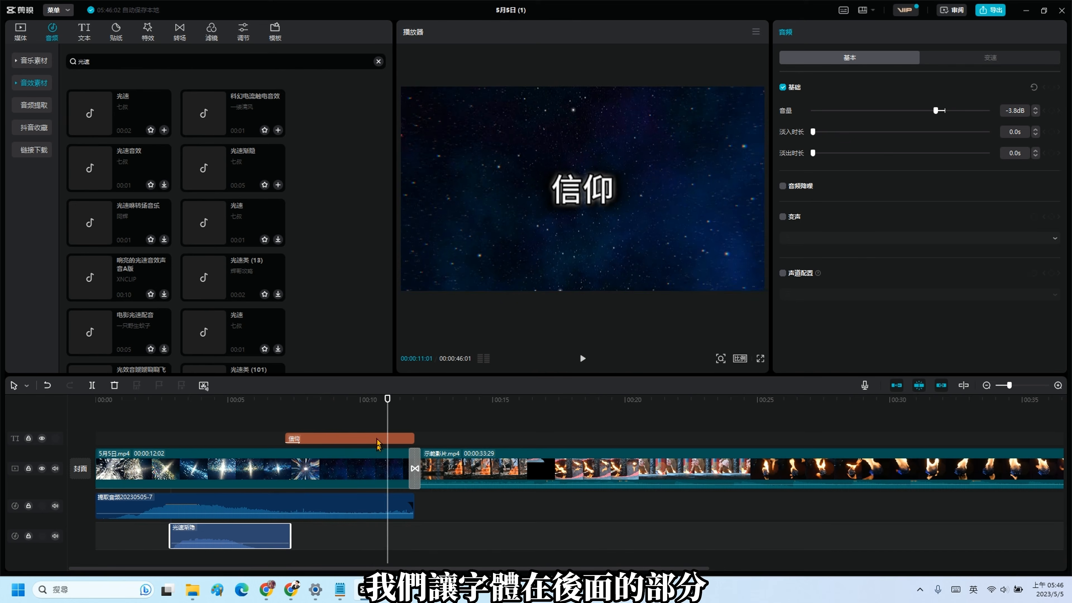
# - Give the 信仰 title the 渐隐 exit animation with a duration of 1.5 s
pyautogui.click(386, 438)
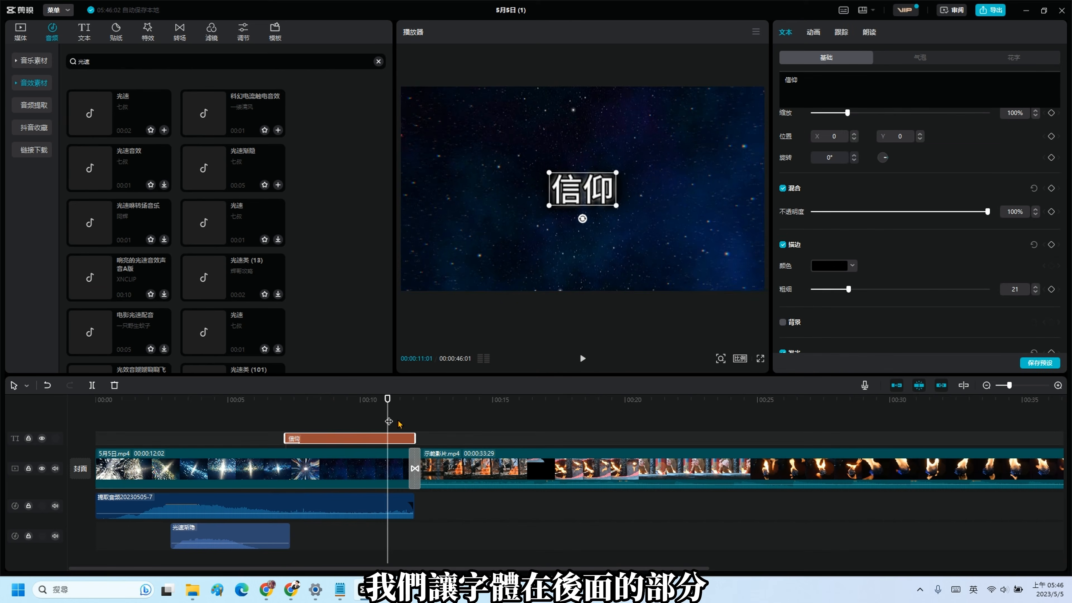
pyautogui.moveTo(375, 423); pyautogui.dragTo(370, 423)
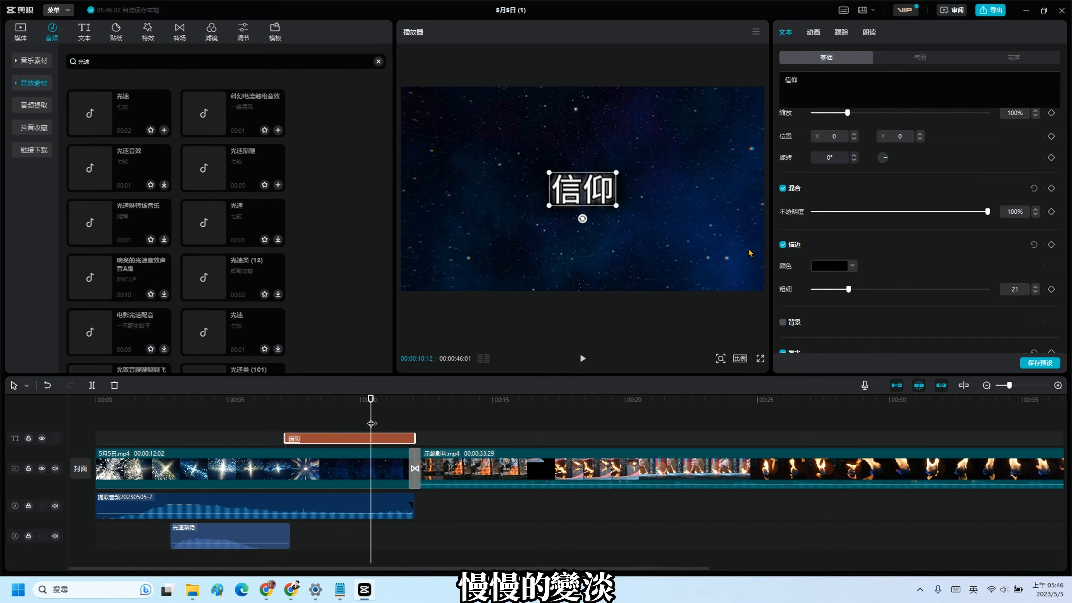
pyautogui.click(811, 38)
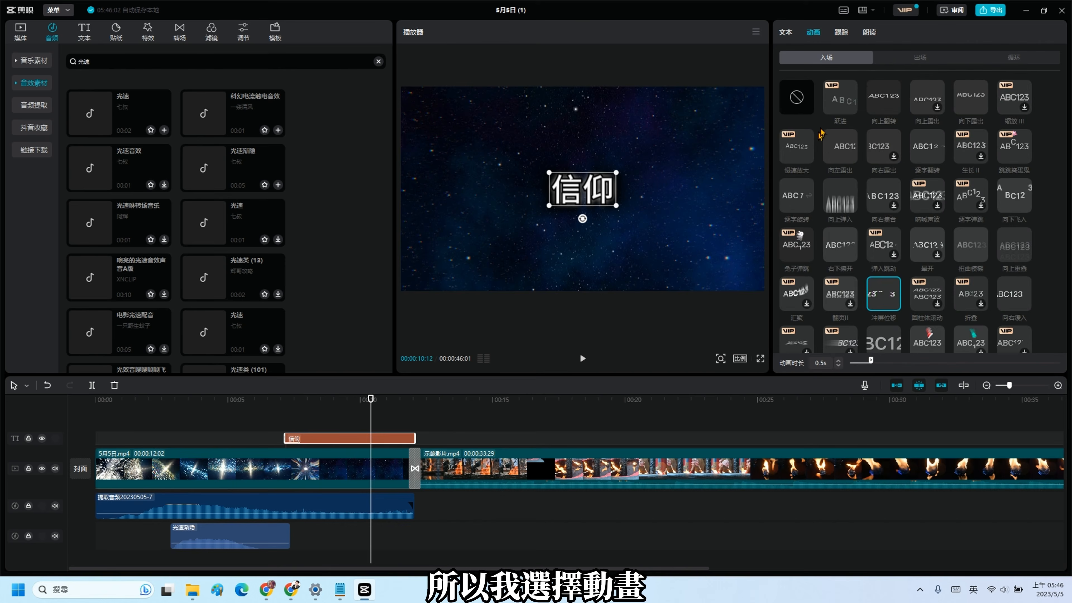
pyautogui.click(903, 59)
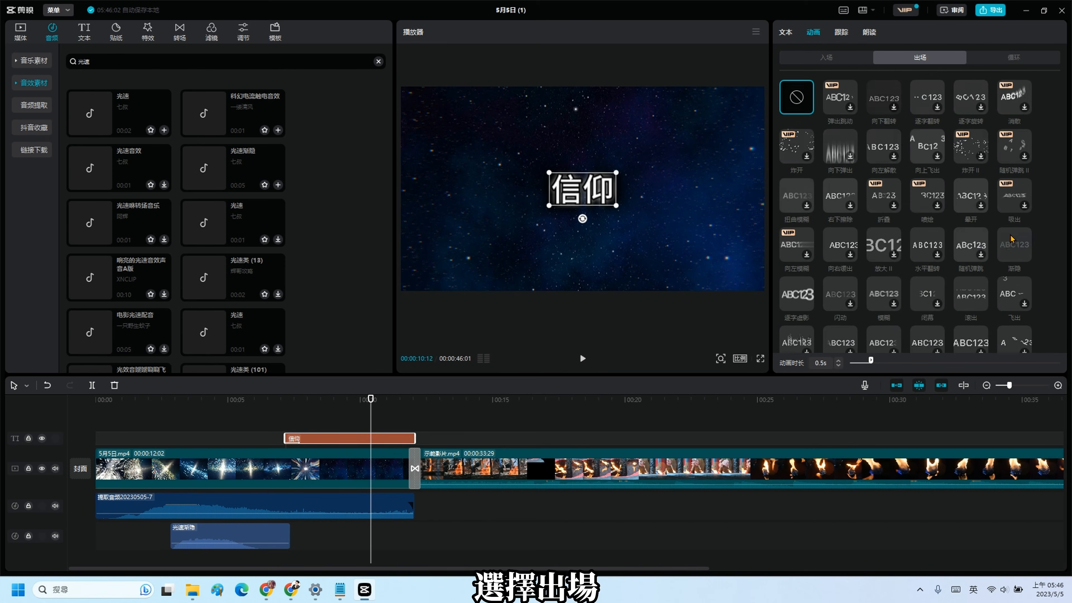
pyautogui.scroll(-5, 1010, 239)
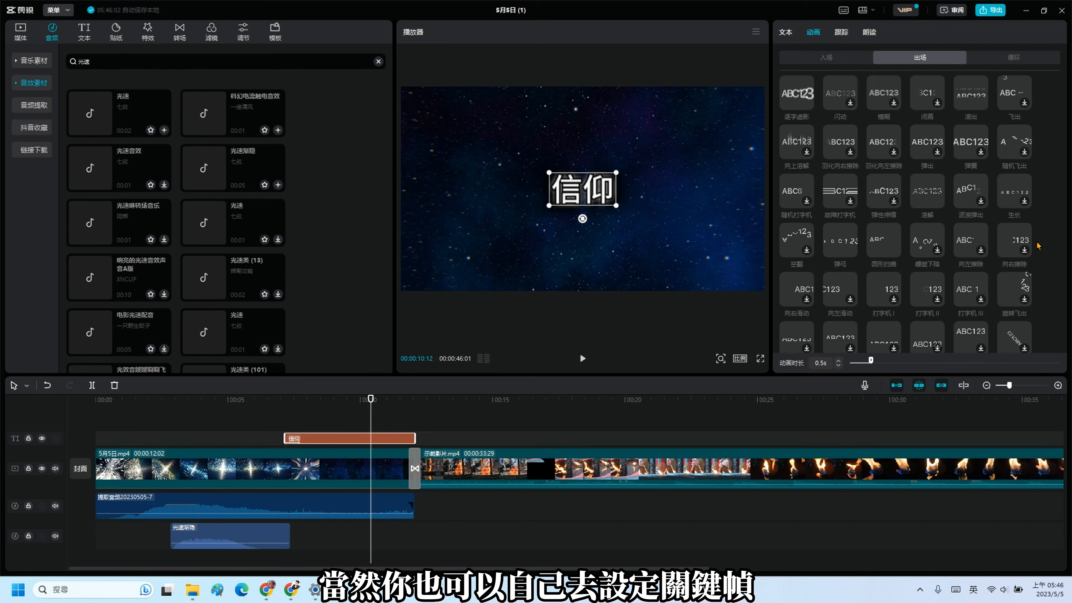
pyautogui.scroll(-3, 1036, 254)
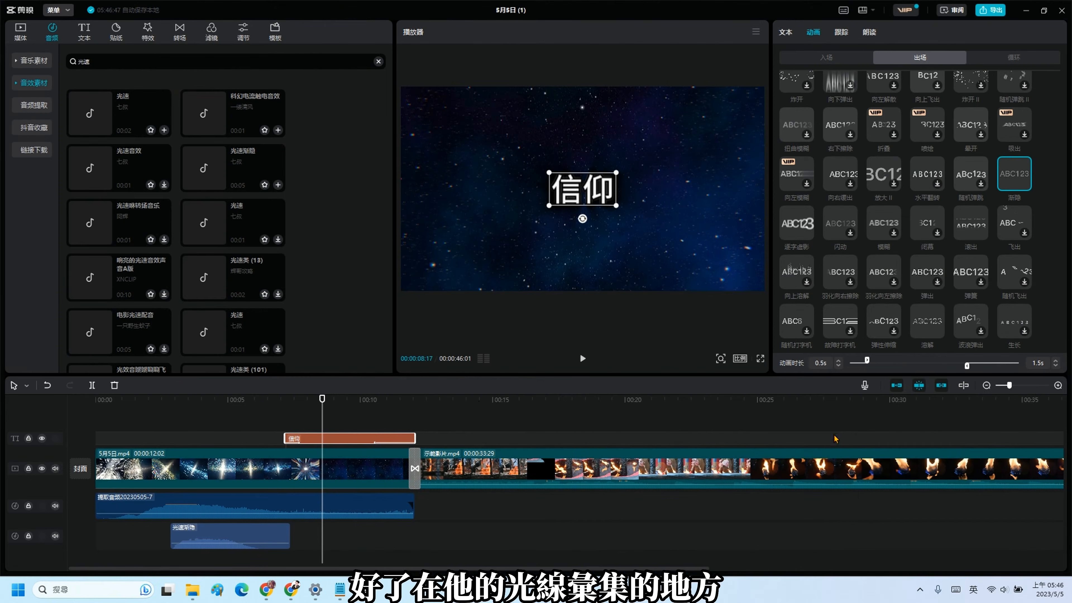
# - Search the sound effects for 爆炸, add 粒子爆炸 at the light burst near 00:00:06:26, and lower its volume
pyautogui.moveTo(322, 535); pyautogui.dragTo(277, 557)
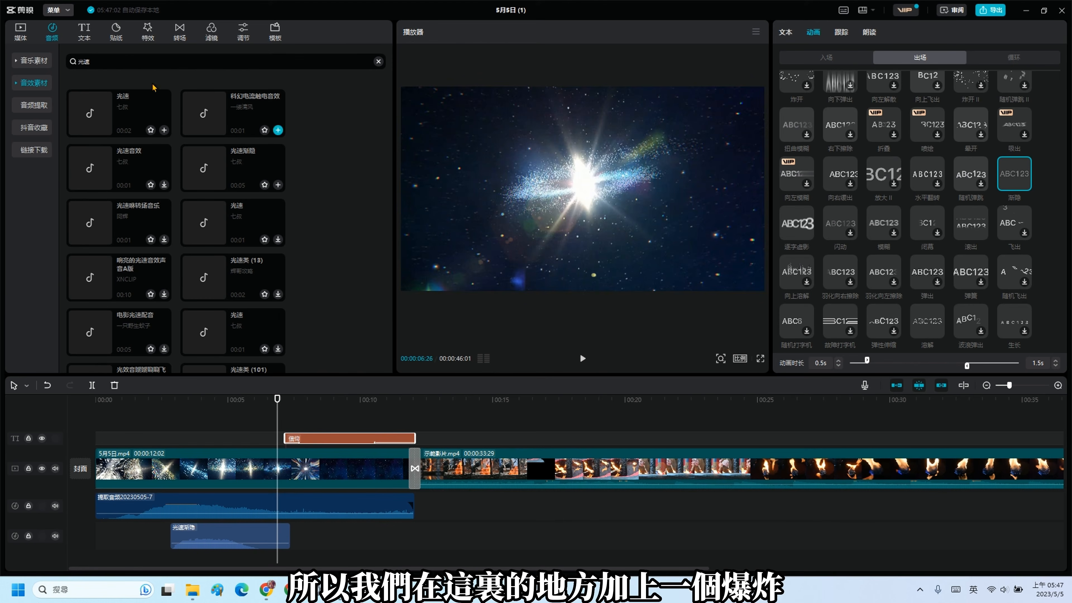
pyautogui.click(131, 62)
pyautogui.press('BackSpace')
pyautogui.press('BackSpace')
pyautogui.write('爆炸')
pyautogui.press('Return')
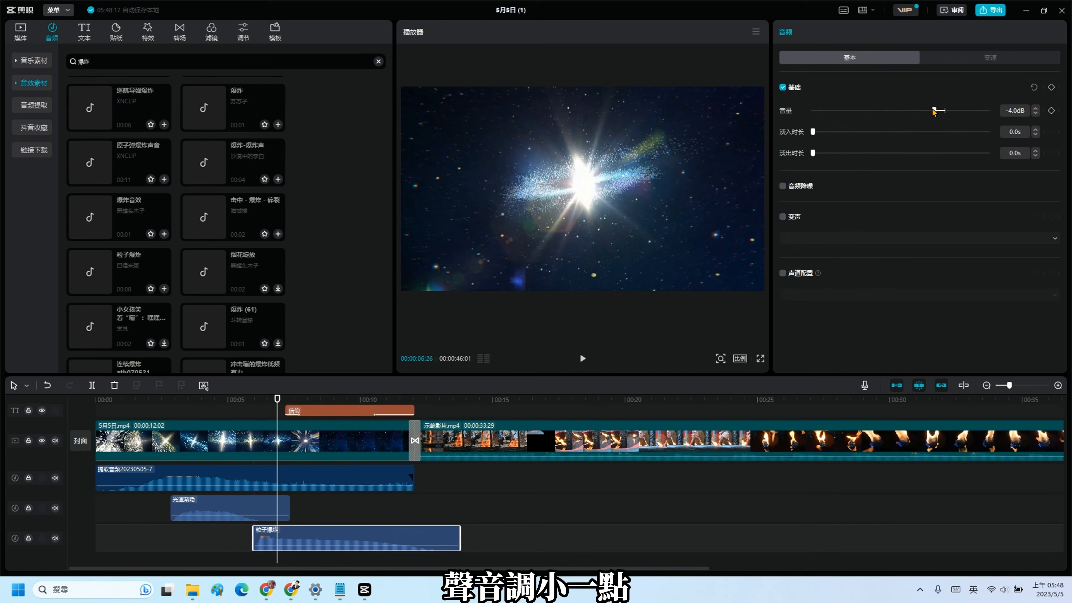
pyautogui.moveTo(932, 111); pyautogui.dragTo(930, 111)
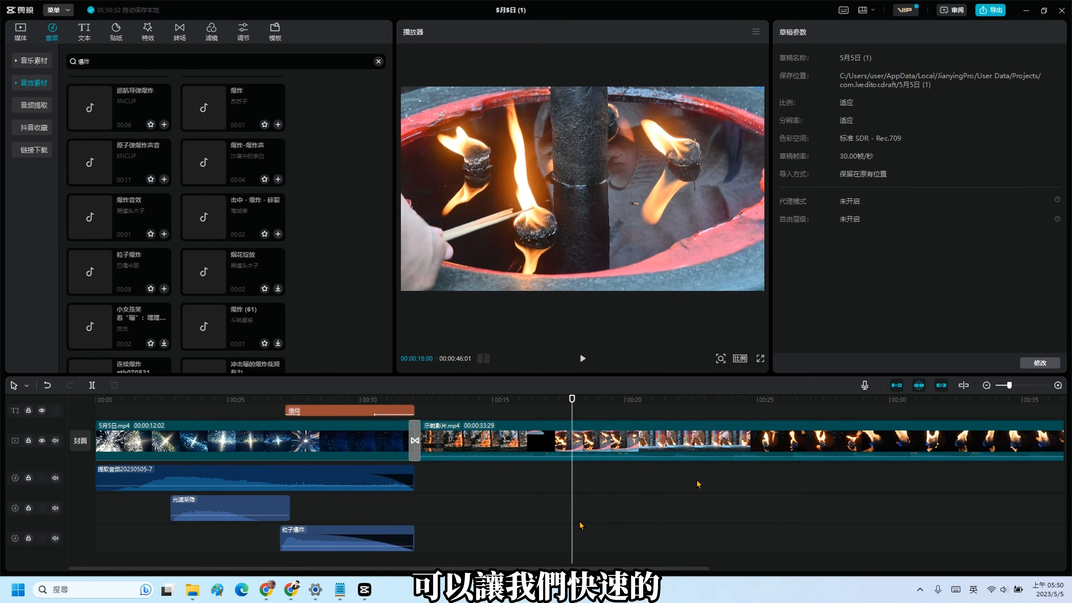
# - Review the intro's effects from 00:00:02:25, then view the 信仰 title at 00:00:09:18
pyautogui.moveTo(572, 523); pyautogui.dragTo(172, 567)
pyautogui.click(477, 524)
pyautogui.moveTo(478, 523); pyautogui.dragTo(170, 538)
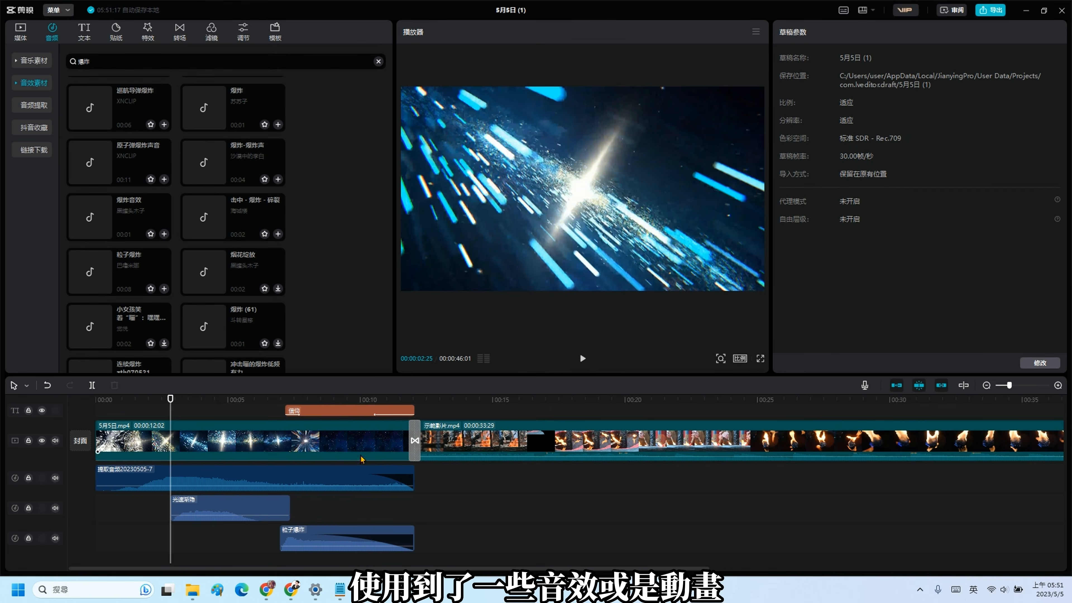
pyautogui.scroll(1, 361, 501)
pyautogui.click(326, 413)
pyautogui.click(349, 414)
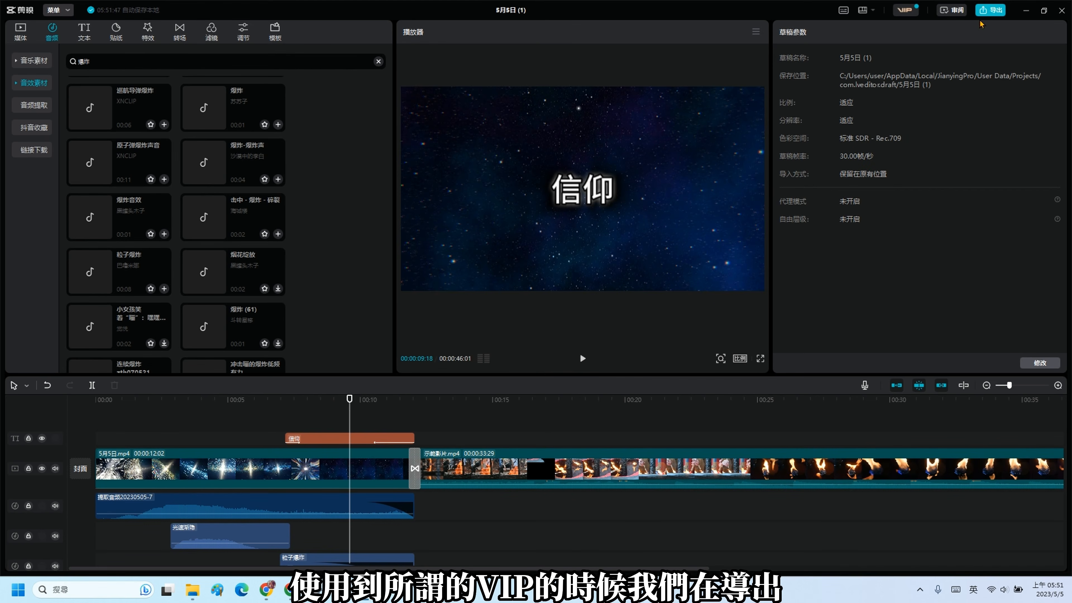
# - Check the export settings for member-only materials, then cancel the export
pyautogui.click(988, 11)
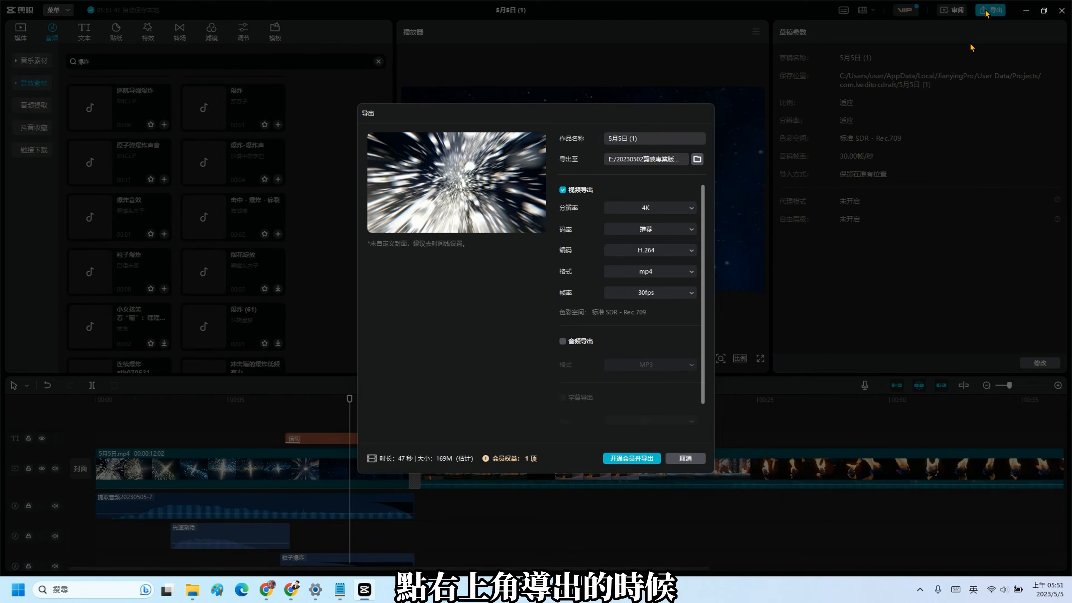
pyautogui.moveTo(513, 461)
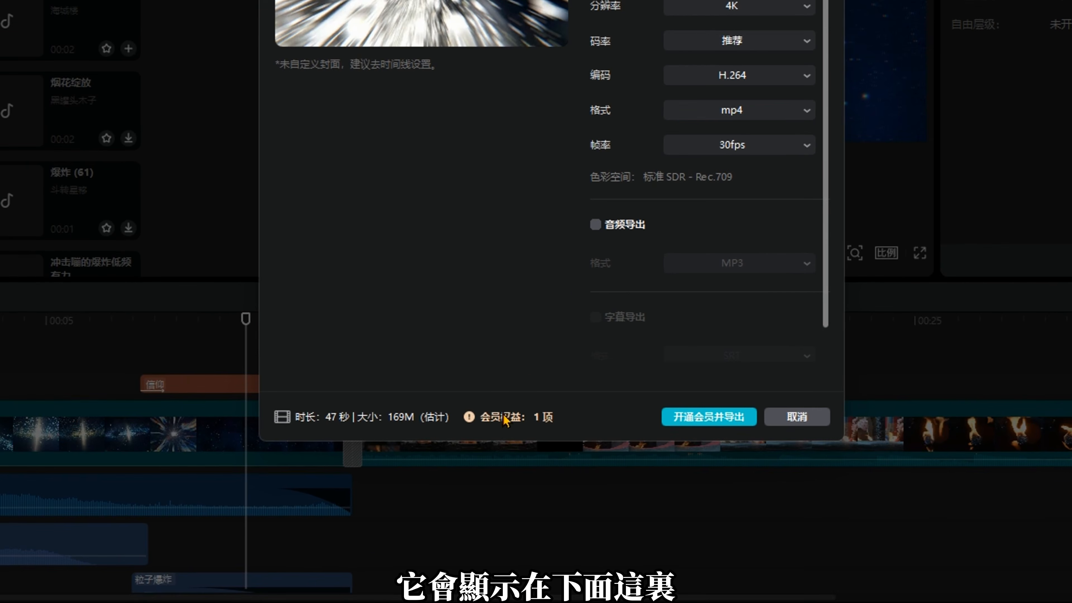
pyautogui.moveTo(508, 459)
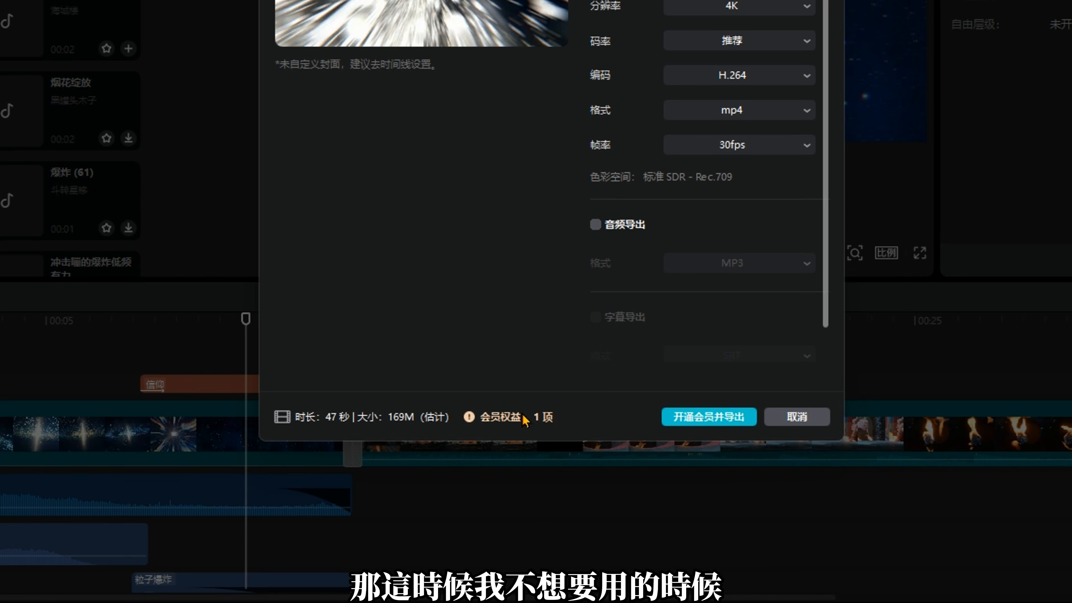
pyautogui.moveTo(508, 420)
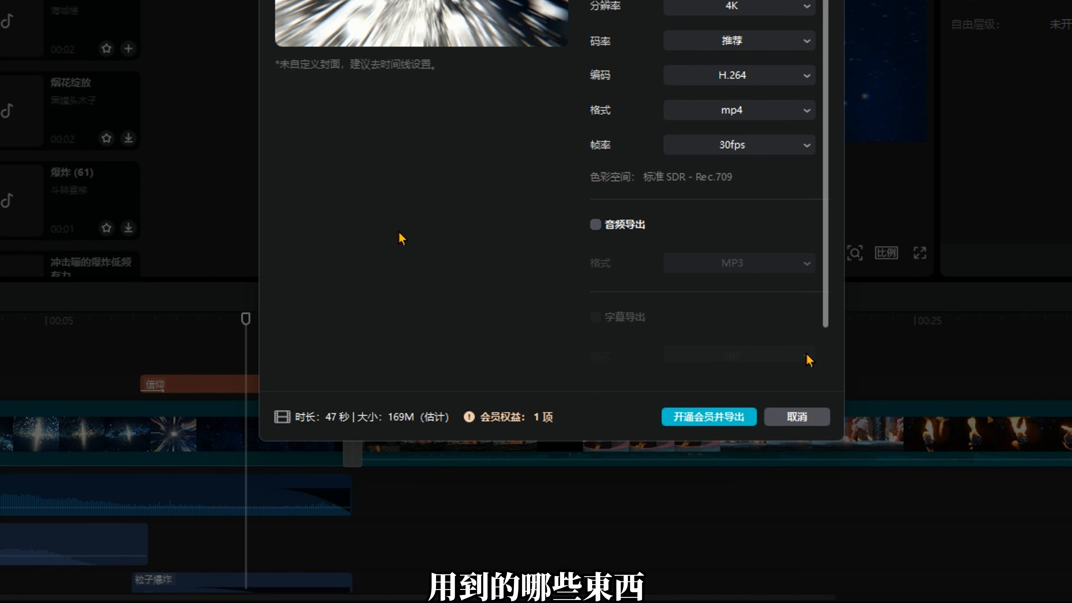
pyautogui.click(807, 422)
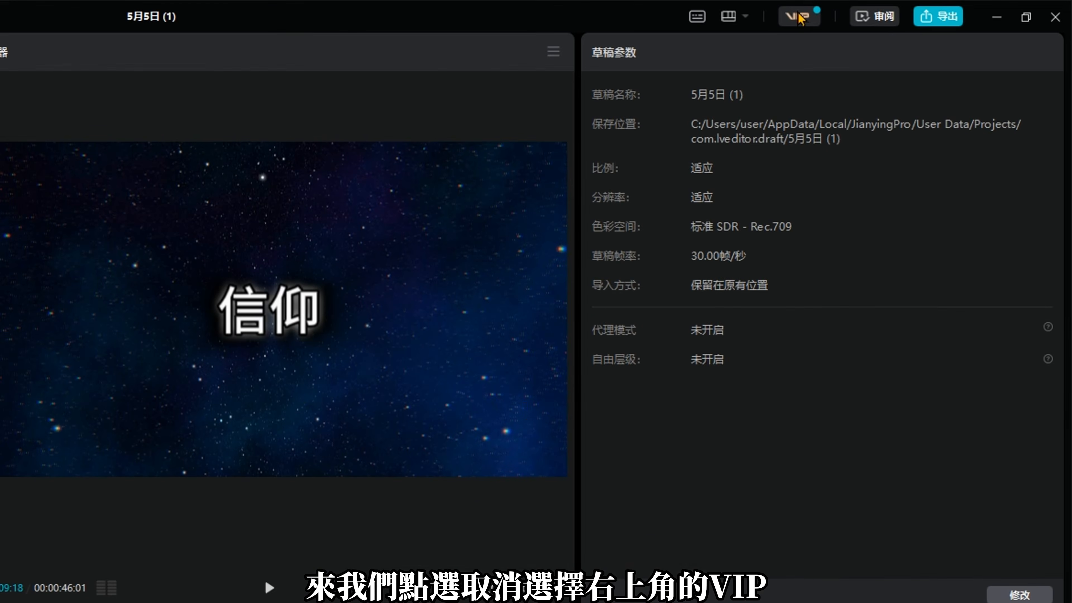
# - Locate the member-only 炸开 effect through the VIP usage reminder and replace the 信仰 title's exit animation with 渐隐
pyautogui.click(800, 18)
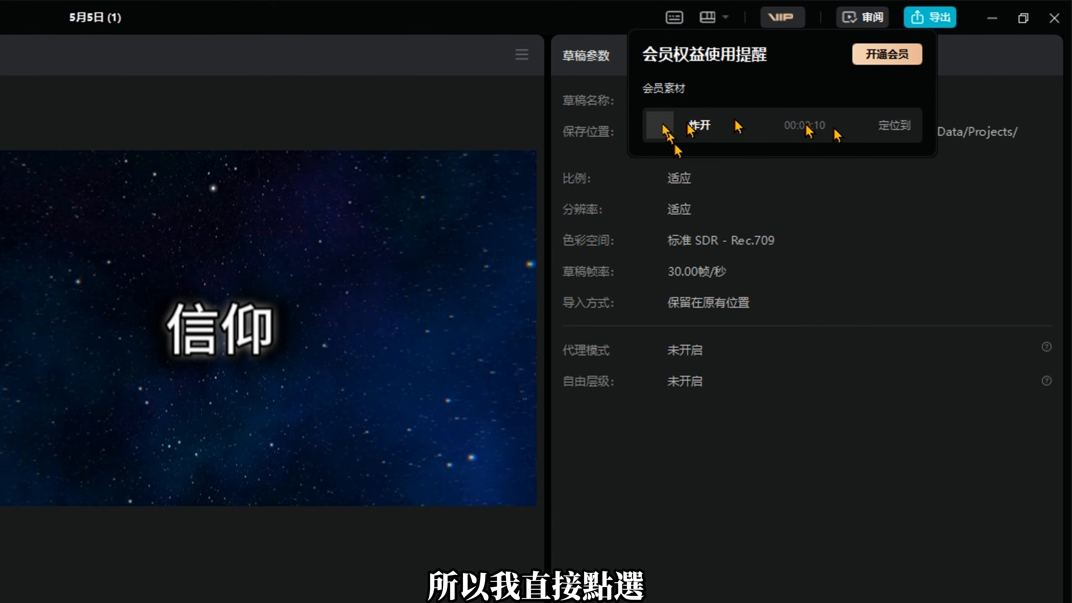
pyautogui.click(875, 128)
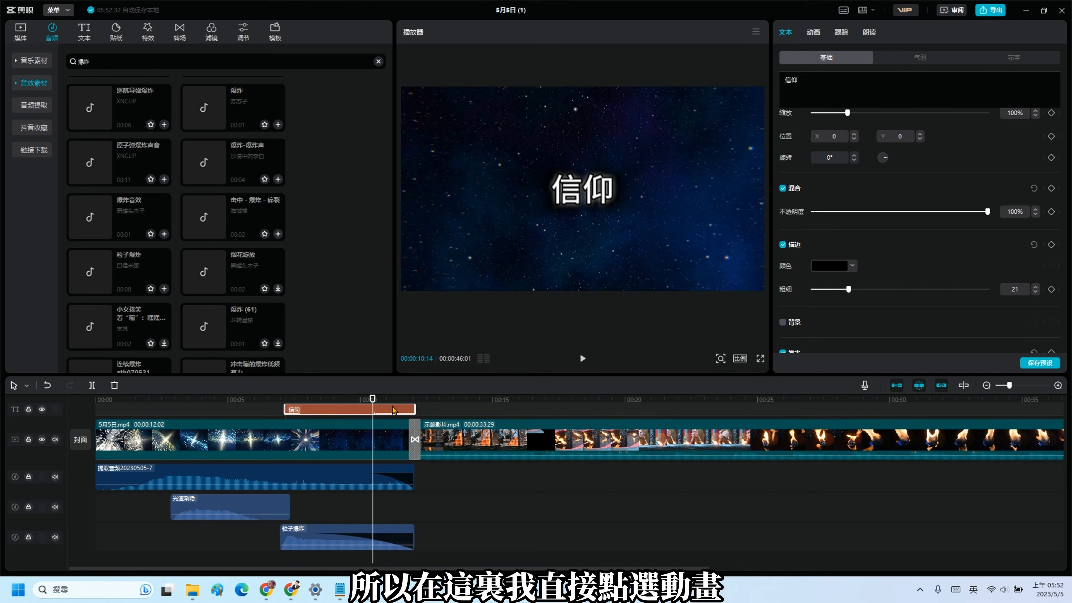
pyautogui.click(814, 32)
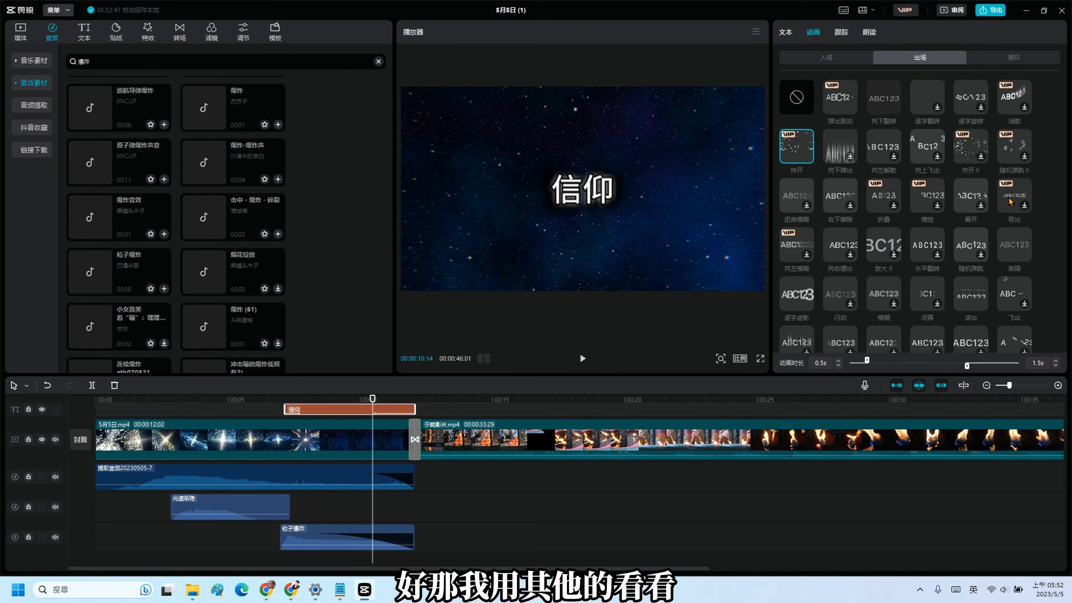
pyautogui.press('space')
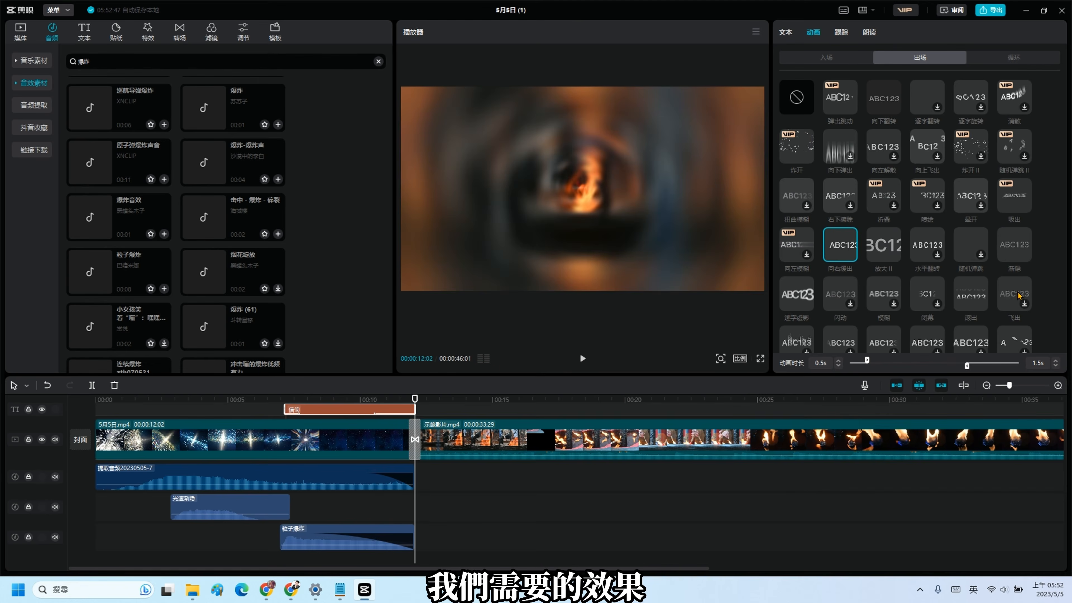
# - Open the export settings for the project 5月5日 (1)
pyautogui.click(990, 10)
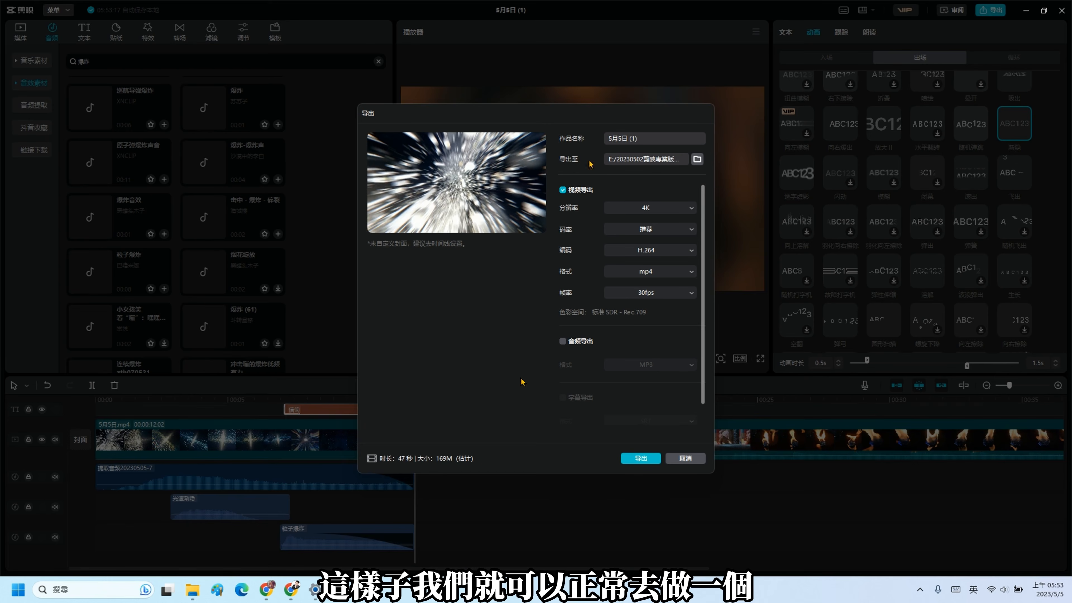